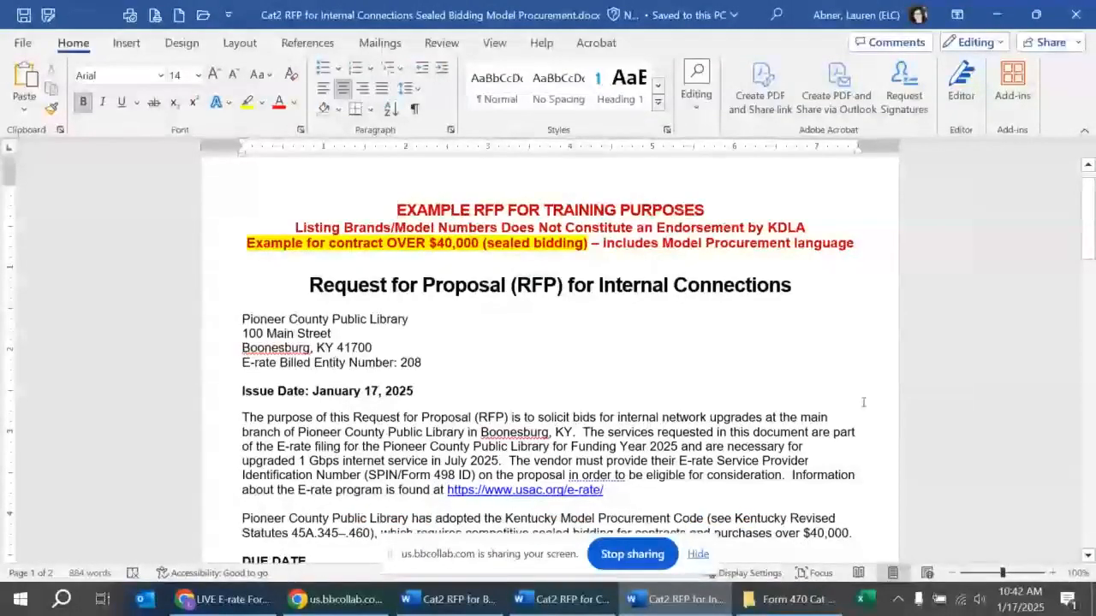
# Review the Internal Connections sealed-bidding RFP from its introduction through the due date, specifications and networking equipment list
pyautogui.scroll(-1, 863, 401)
pyautogui.scroll(-1, 863, 401)
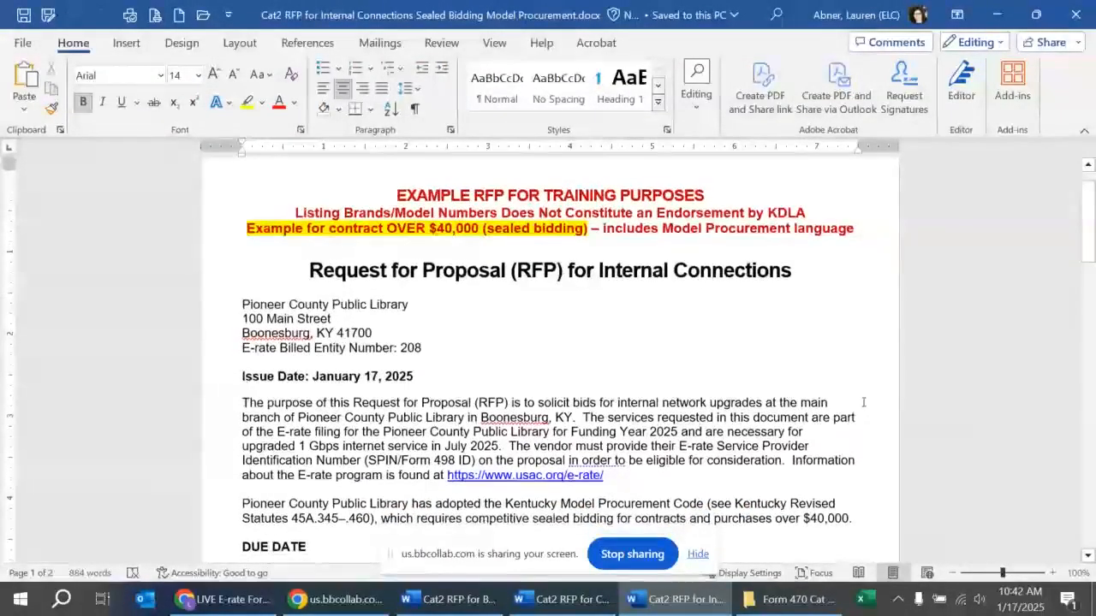
pyautogui.scroll(-1, 863, 401)
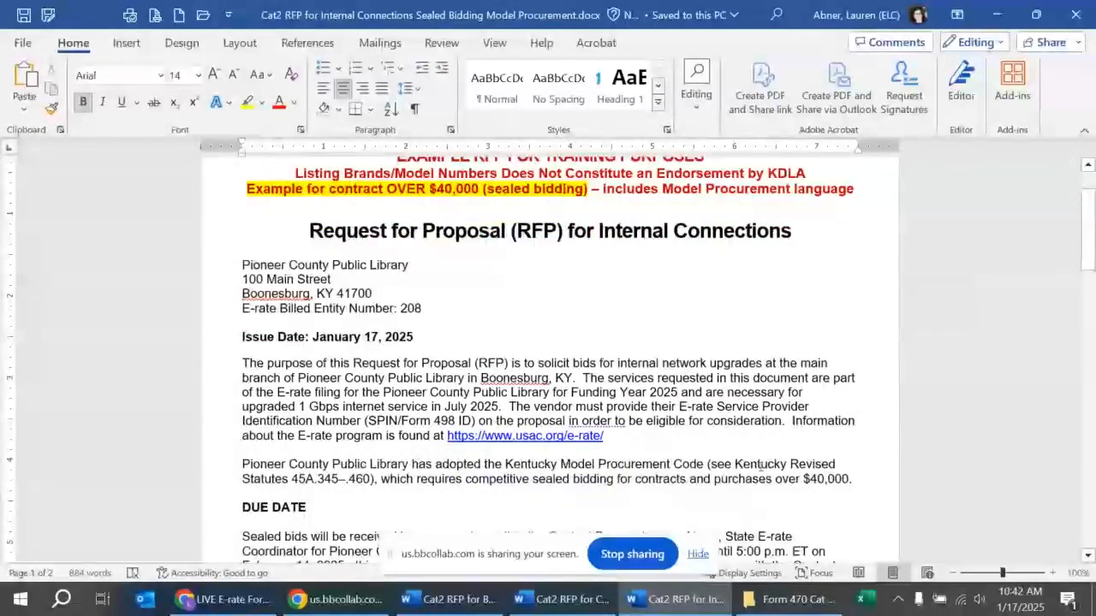
pyautogui.scroll(-1, 834, 454)
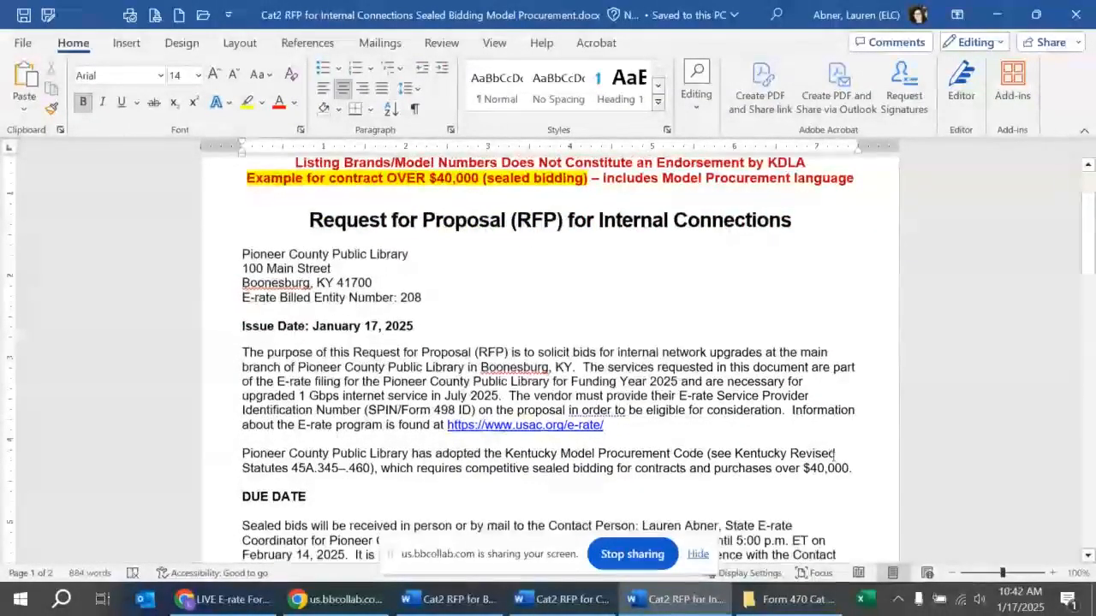
pyautogui.scroll(-3, 834, 454)
pyautogui.scroll(-4, 833, 456)
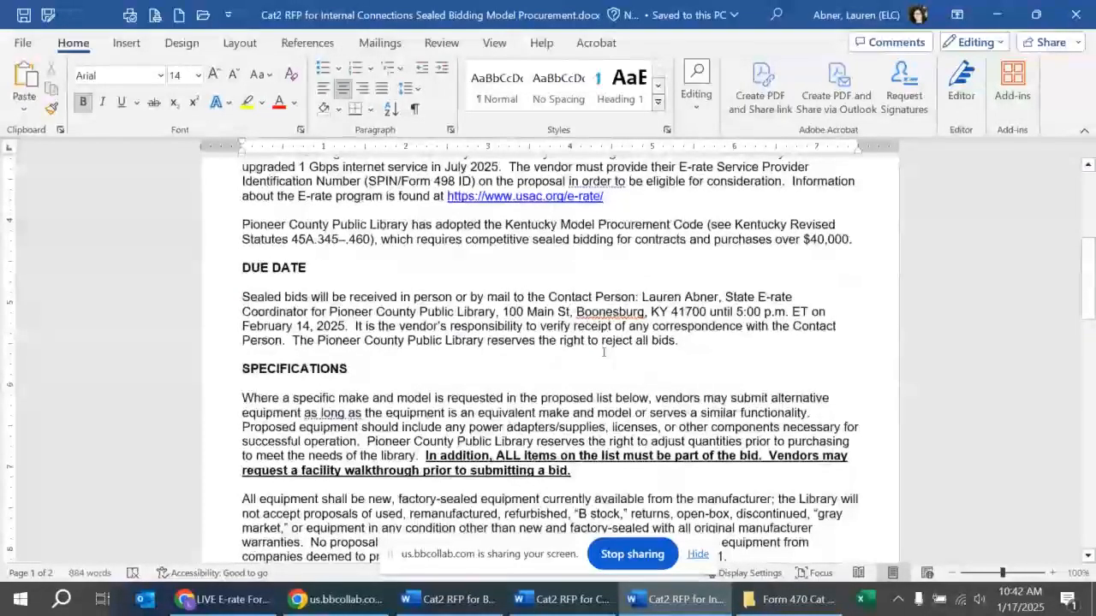
pyautogui.scroll(-3, 670, 348)
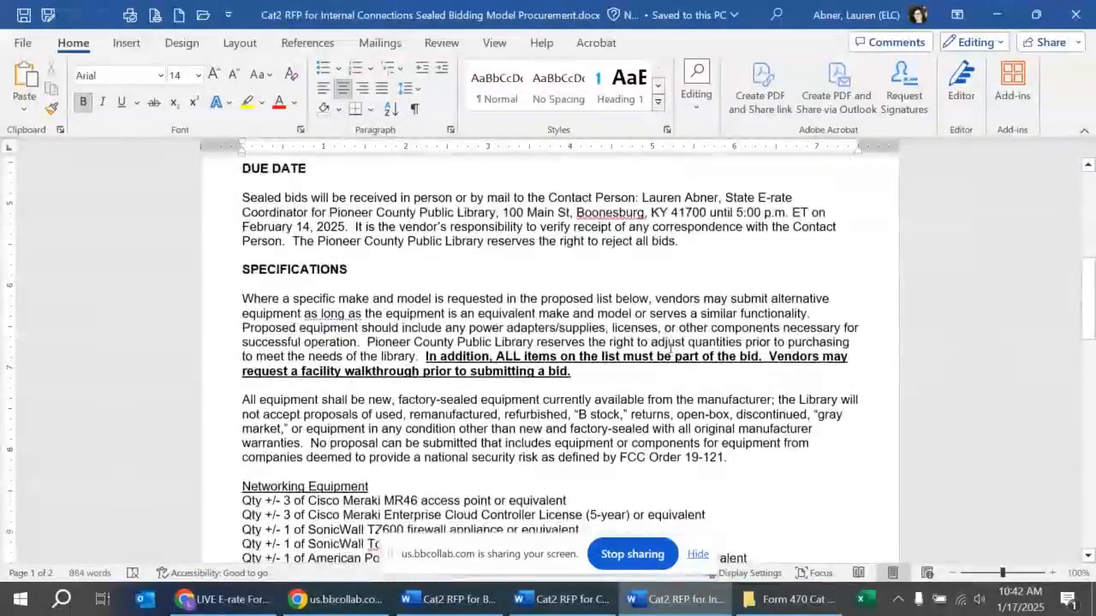
pyautogui.scroll(-1, 670, 348)
pyautogui.scroll(-1, 671, 348)
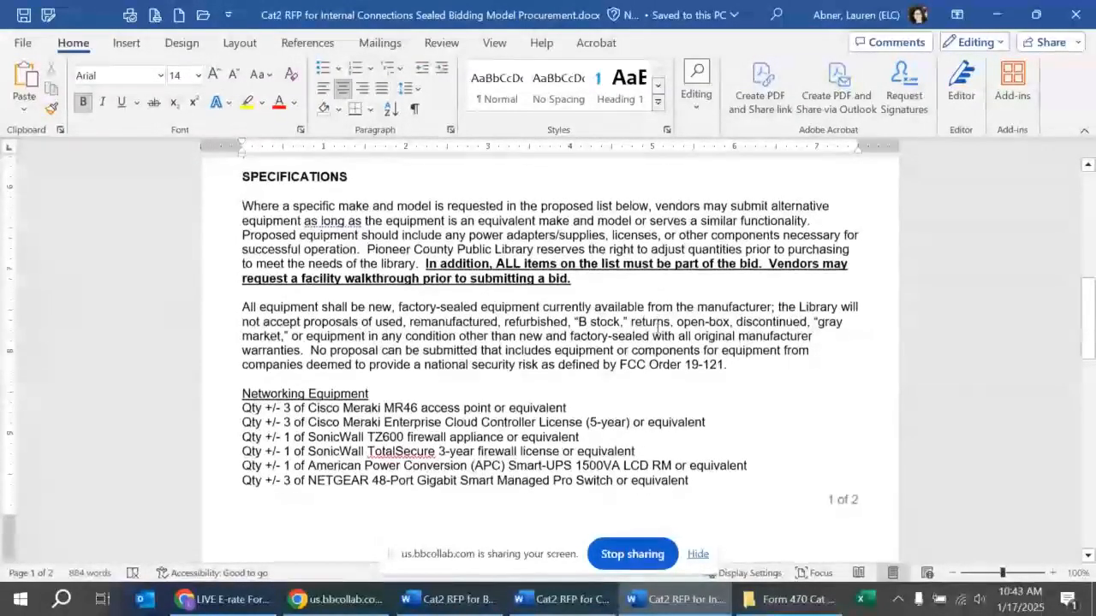
pyautogui.scroll(-1, 657, 329)
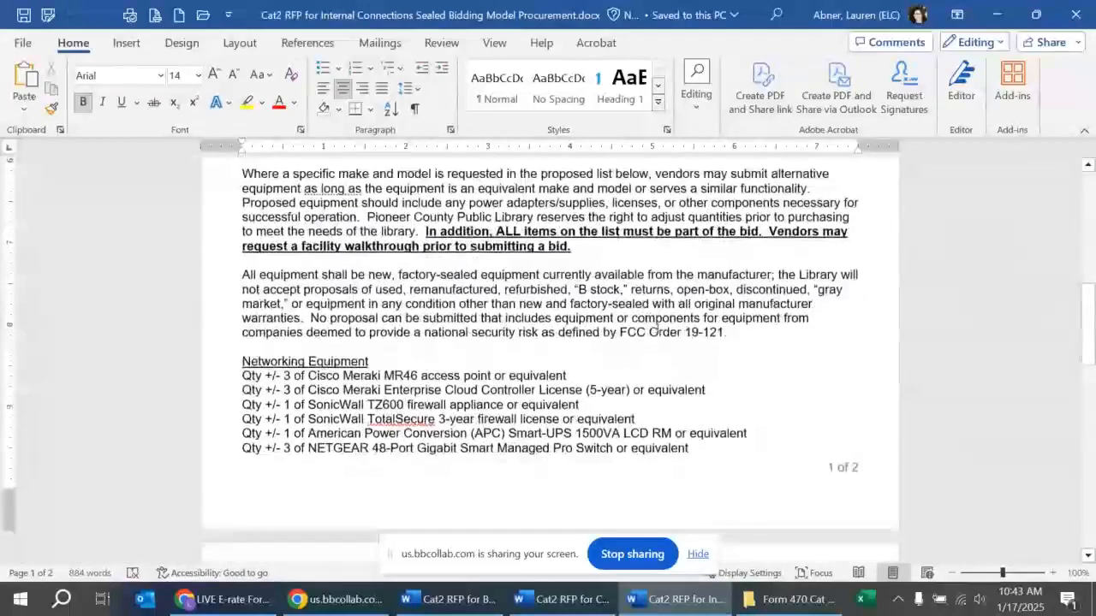
# Review the RFP's maintenance, shipping, bid formatting, bid evaluations, timeline and contact person sections
pyautogui.scroll(-4, 655, 331)
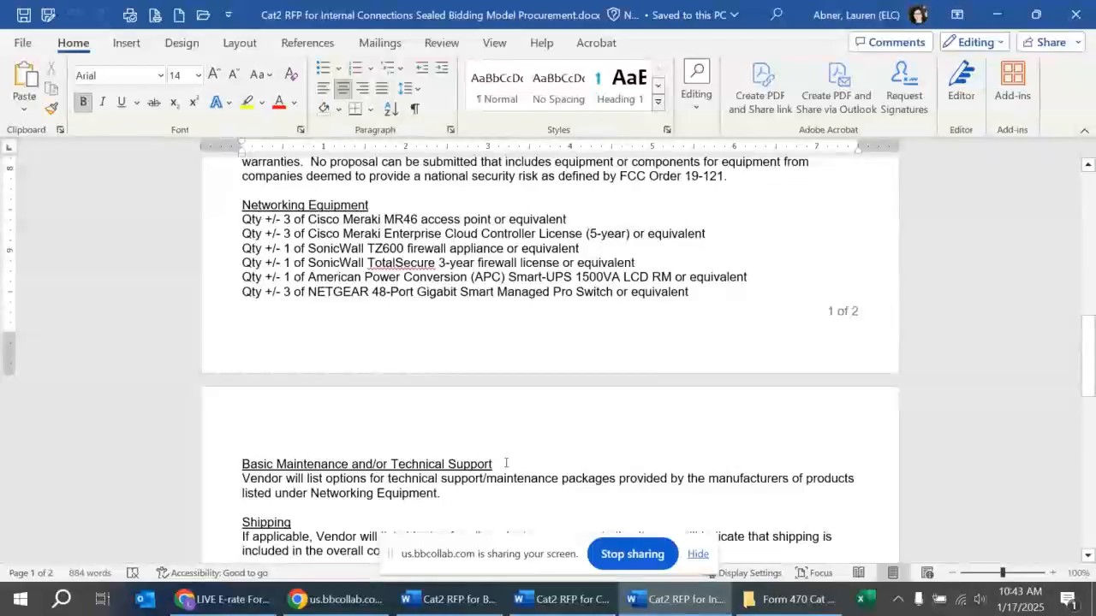
pyautogui.scroll(-2, 506, 463)
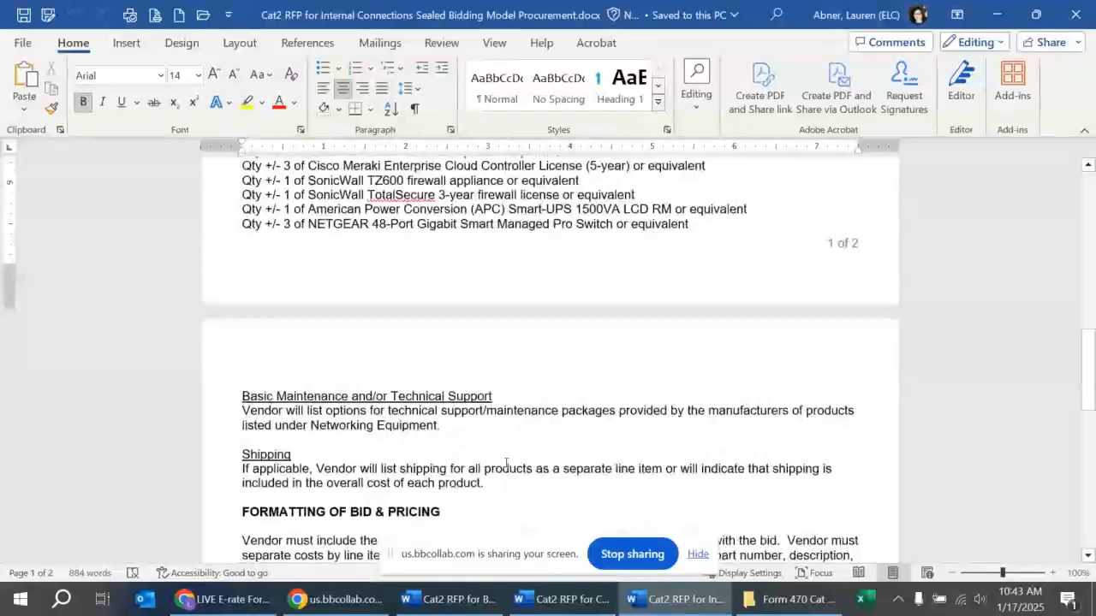
pyautogui.scroll(2, 521, 399)
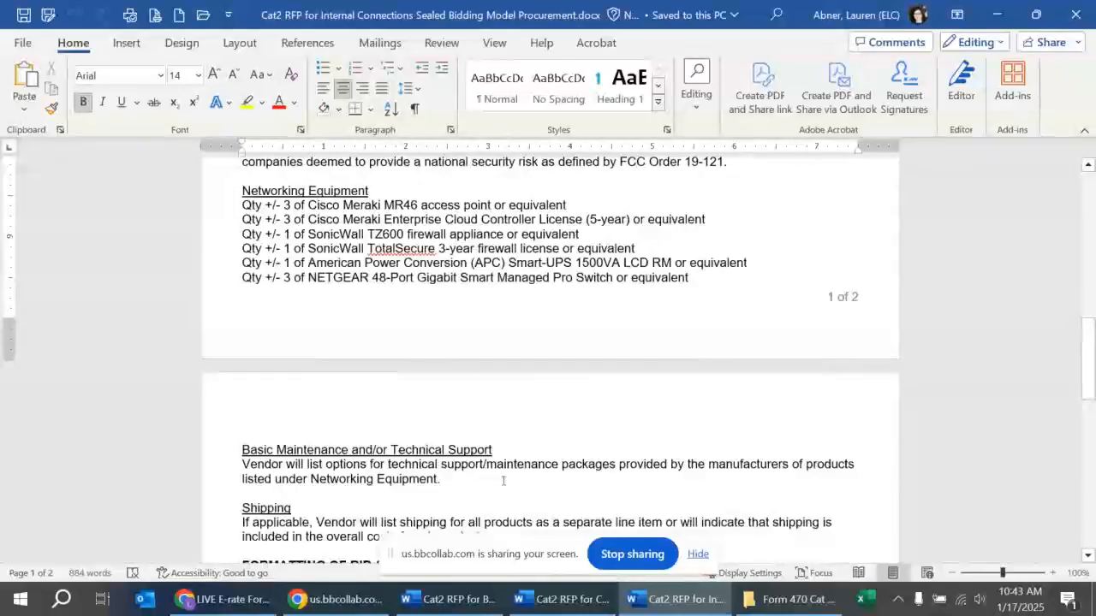
pyautogui.scroll(-3, 503, 481)
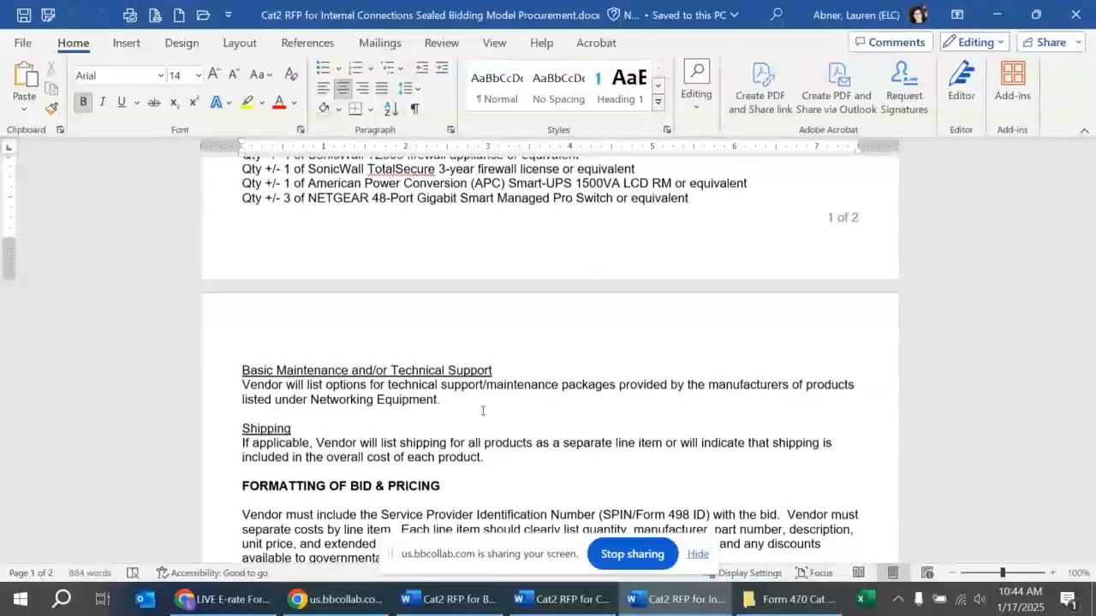
pyautogui.scroll(-2, 482, 411)
pyautogui.scroll(-4, 482, 411)
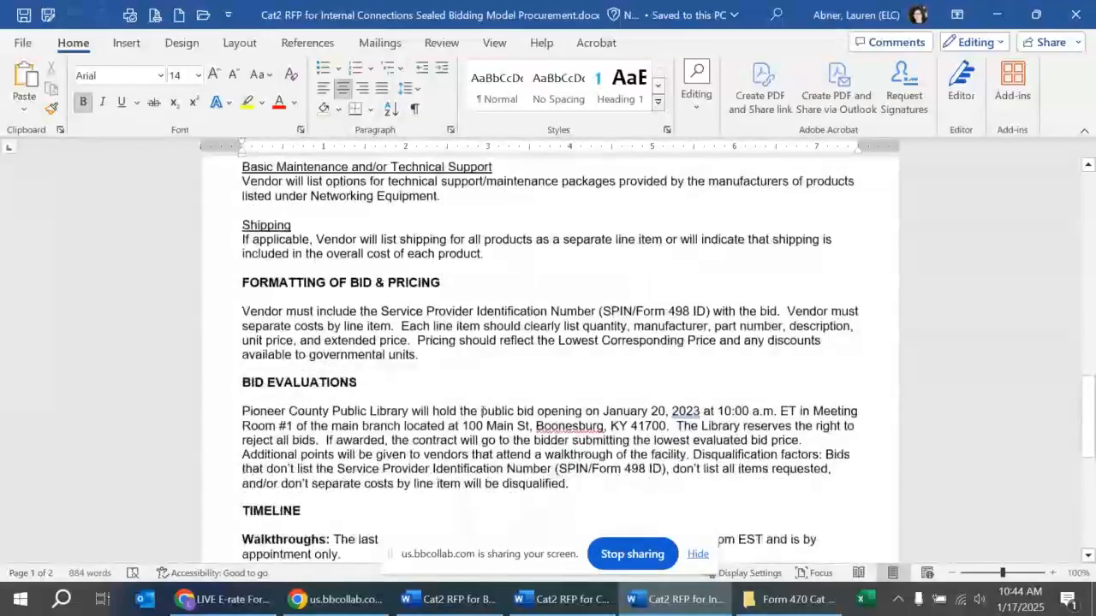
pyautogui.scroll(-3, 482, 411)
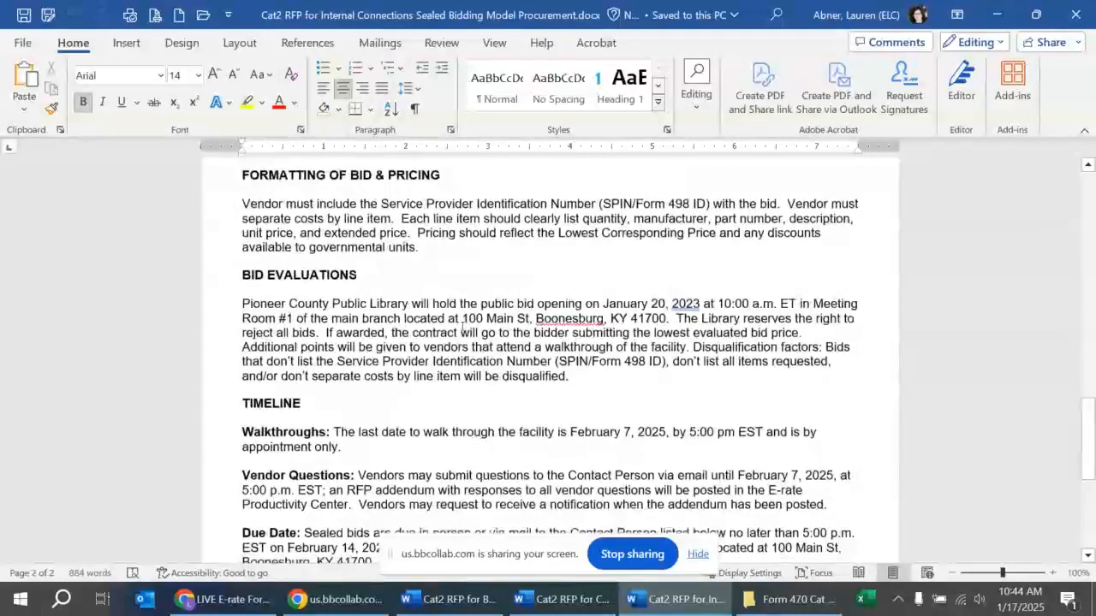
pyautogui.scroll(-1, 462, 326)
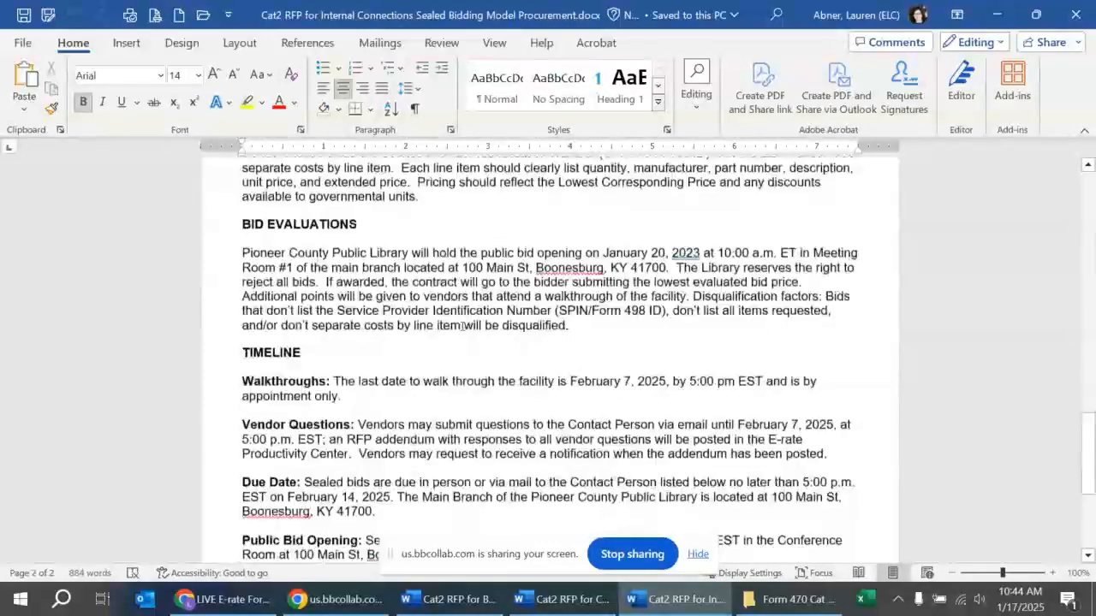
pyautogui.scroll(-2, 463, 326)
pyautogui.scroll(-3, 462, 326)
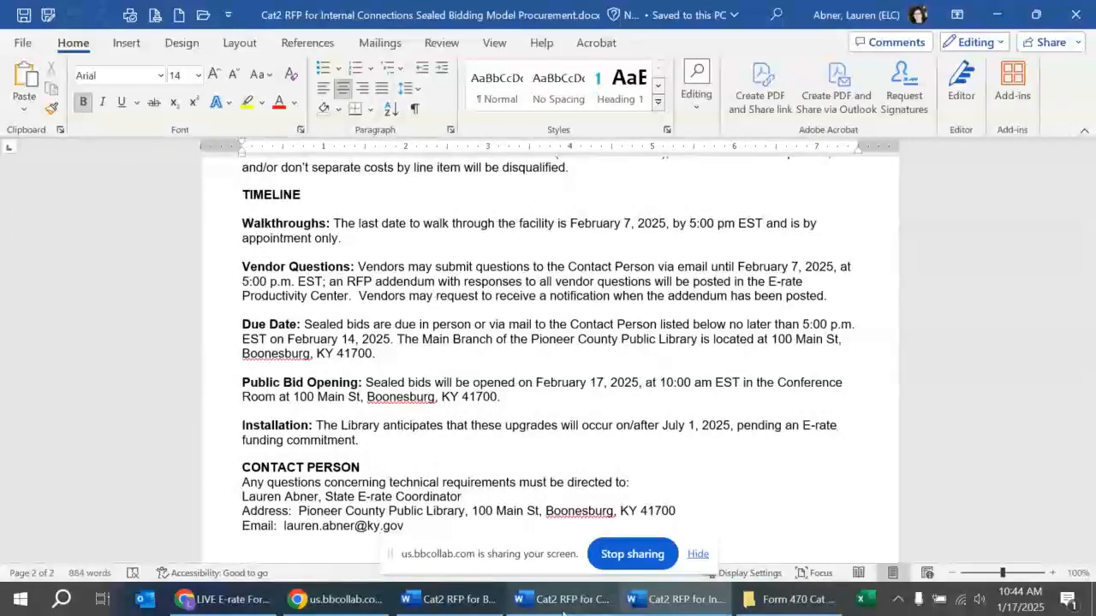
# Switch to the Cat2 RFP for Cabling Project document and review its purpose, specifications, cabling equipment and installation sections
pyautogui.moveTo(563, 612)
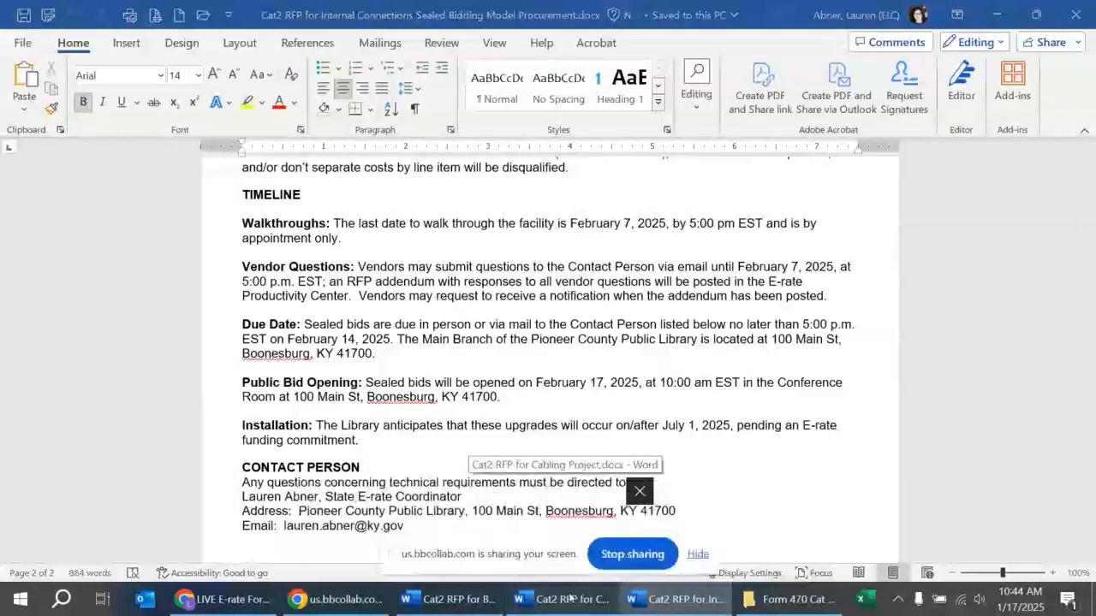
pyautogui.click(569, 596)
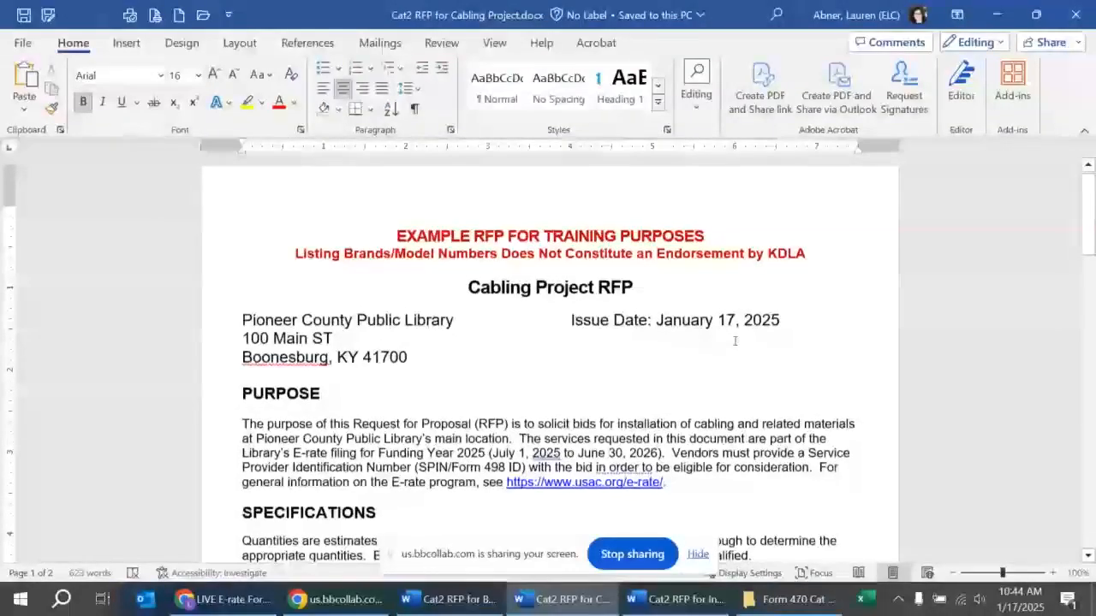
pyautogui.scroll(-2, 735, 340)
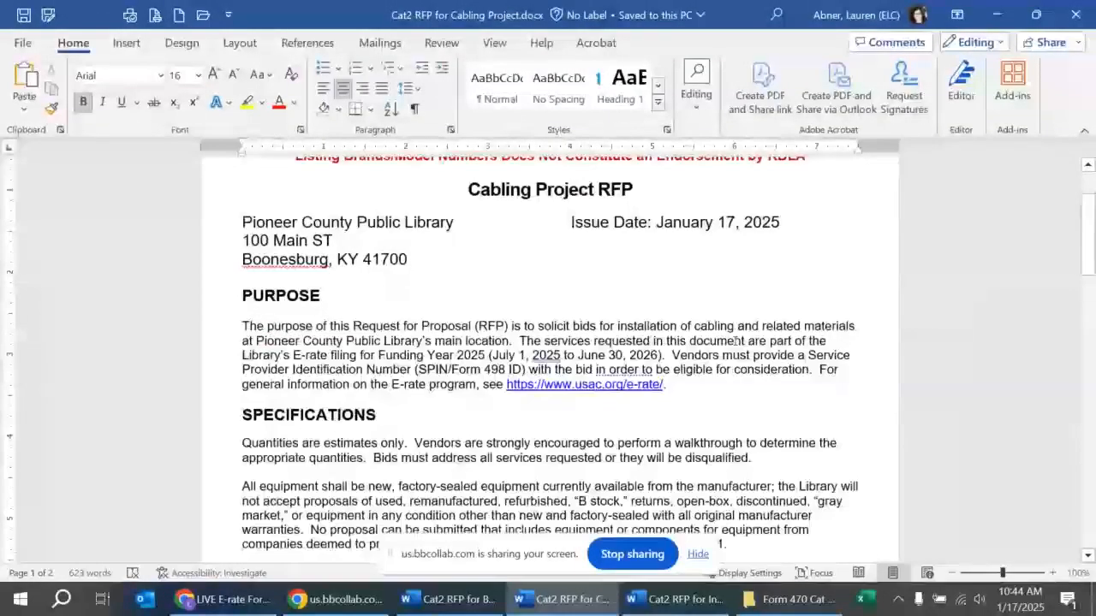
pyautogui.scroll(-2, 735, 340)
pyautogui.scroll(-2, 734, 341)
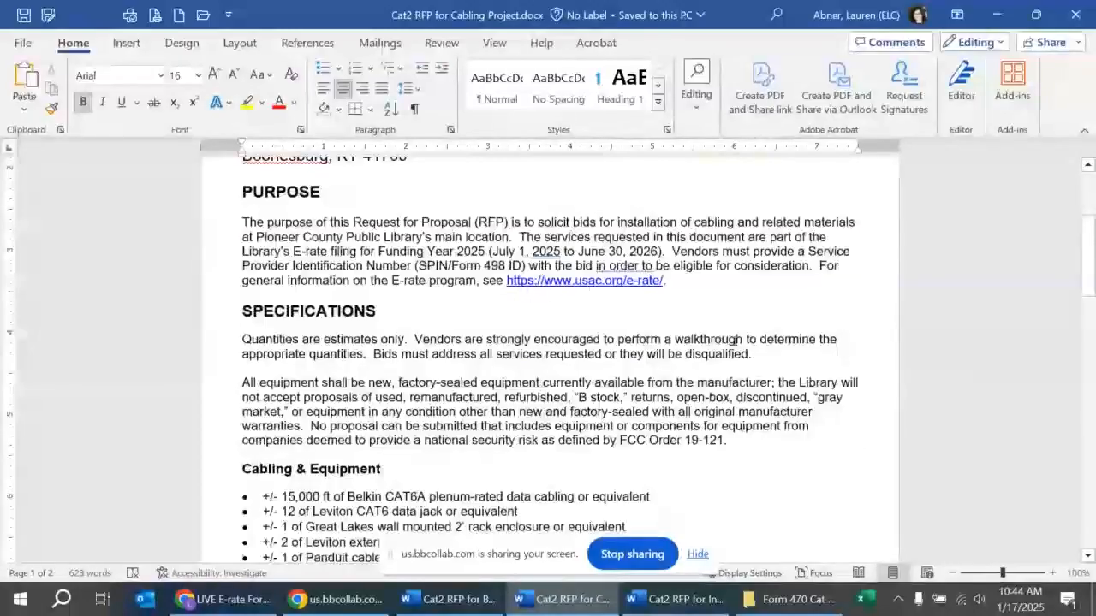
pyautogui.scroll(-2, 734, 340)
pyautogui.scroll(-5, 734, 341)
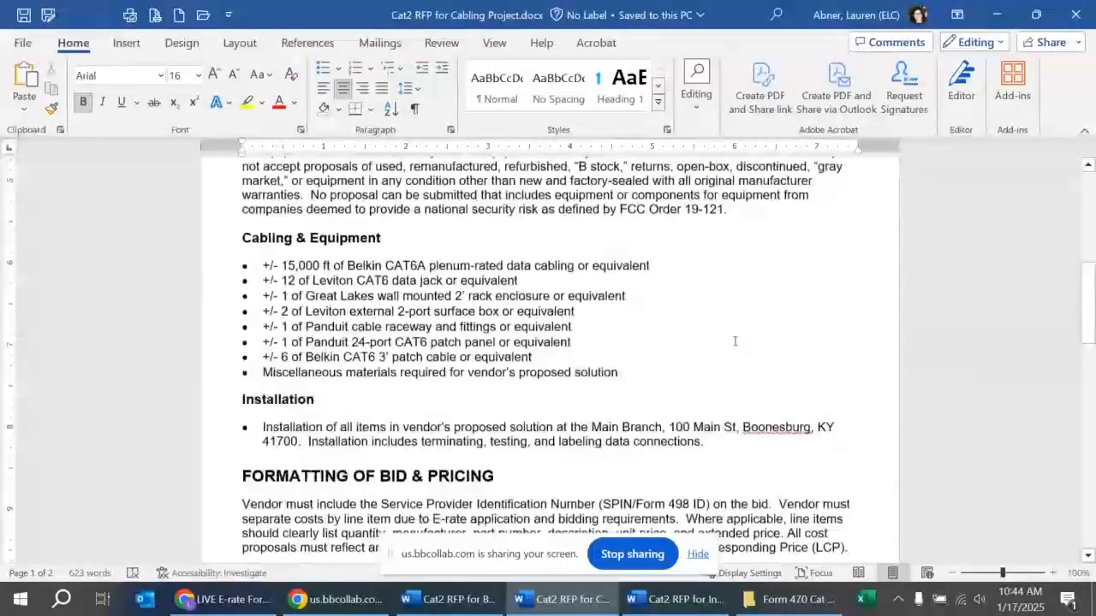
pyautogui.scroll(-1, 734, 341)
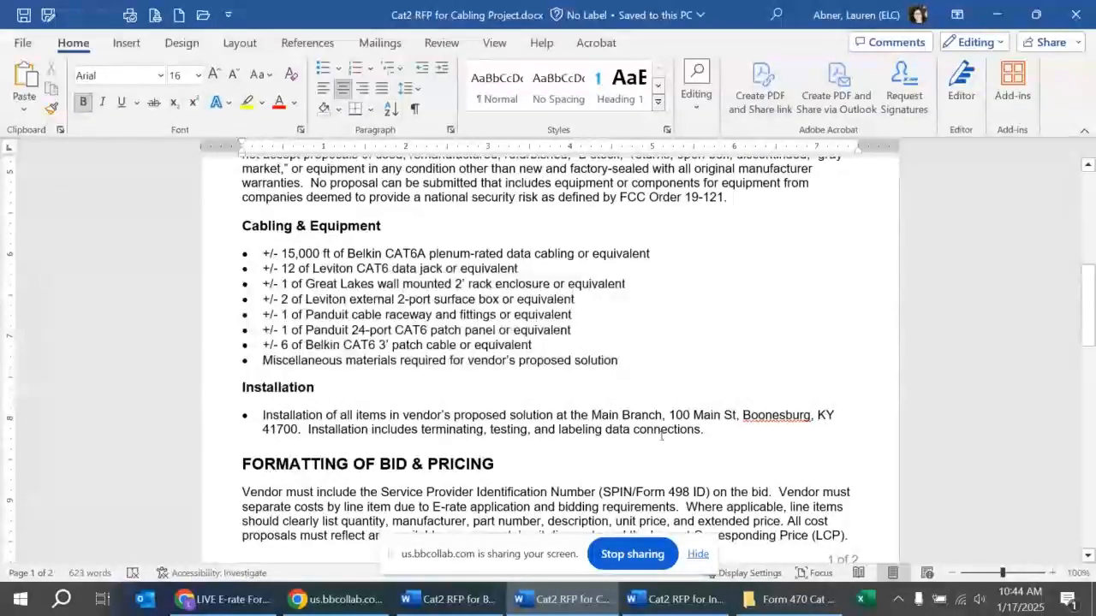
# Review the cabling RFP's pricing, bid evaluations and timeline sections, briefly selecting the Due Date paragraph to point it out
pyautogui.scroll(-4, 661, 437)
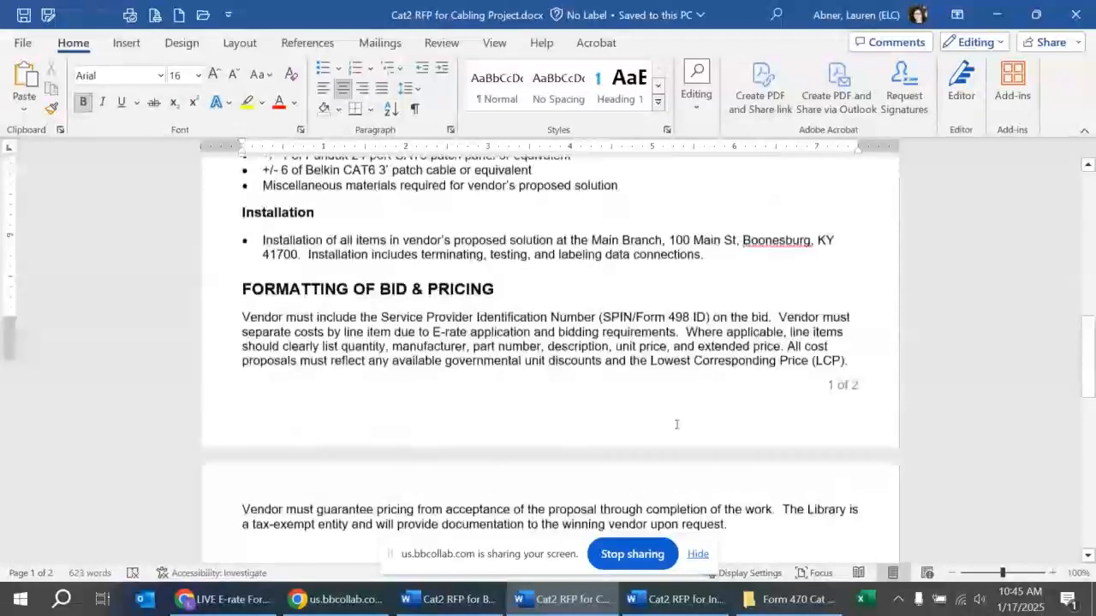
pyautogui.scroll(-7, 676, 424)
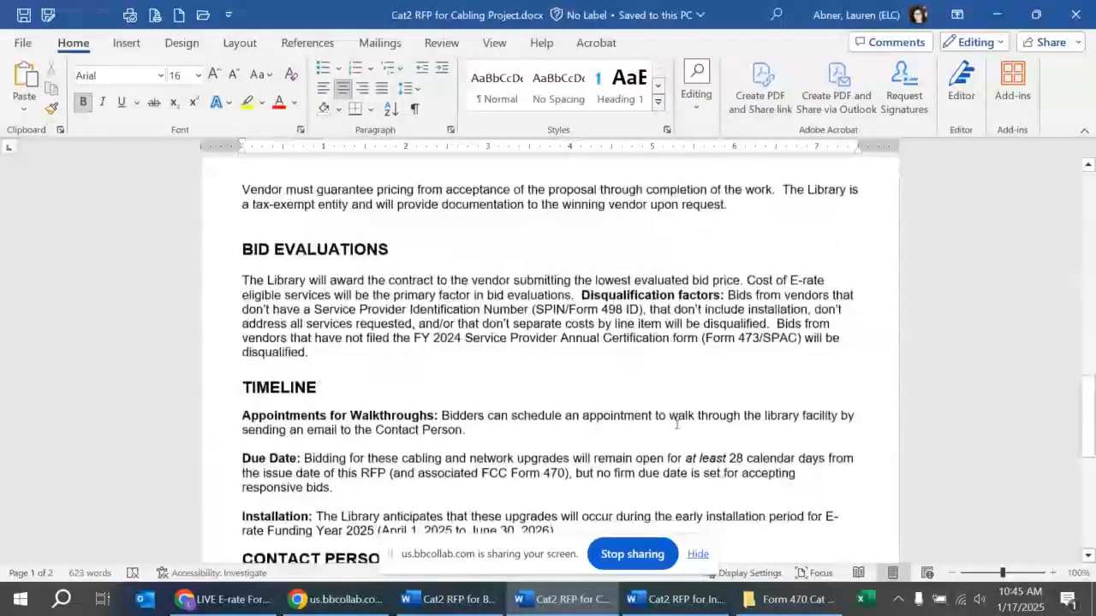
pyautogui.scroll(-3, 677, 424)
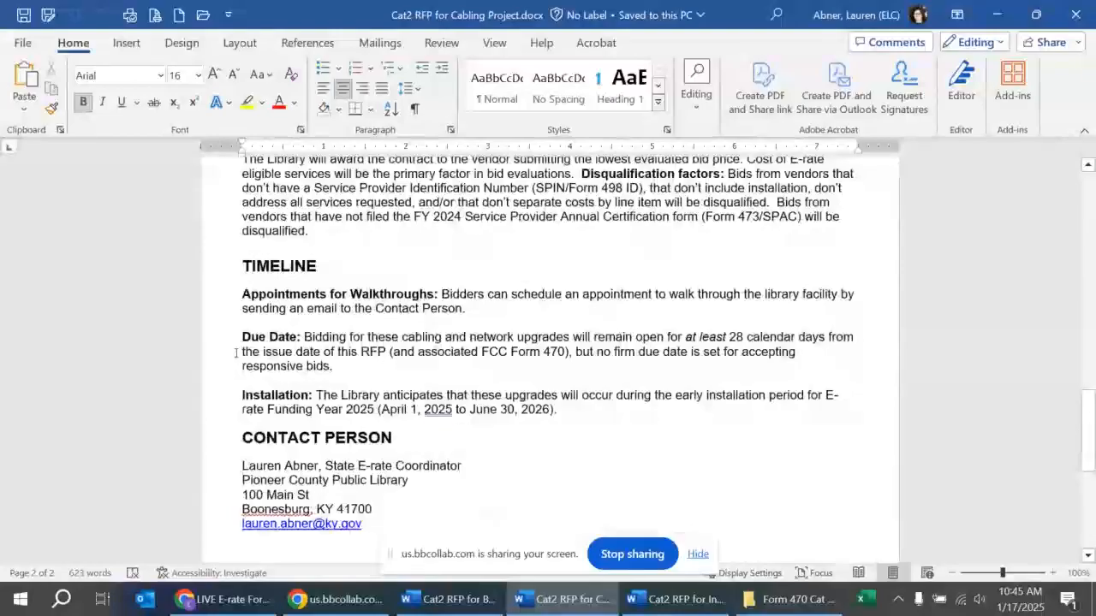
pyautogui.moveTo(242, 338); pyautogui.dragTo(461, 382)
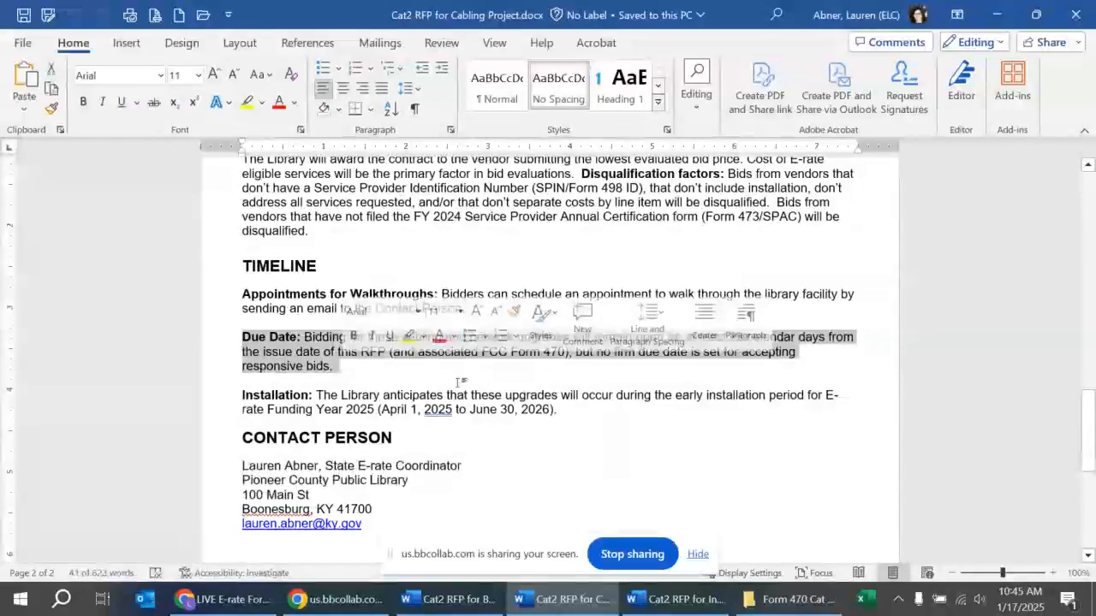
pyautogui.click(572, 386)
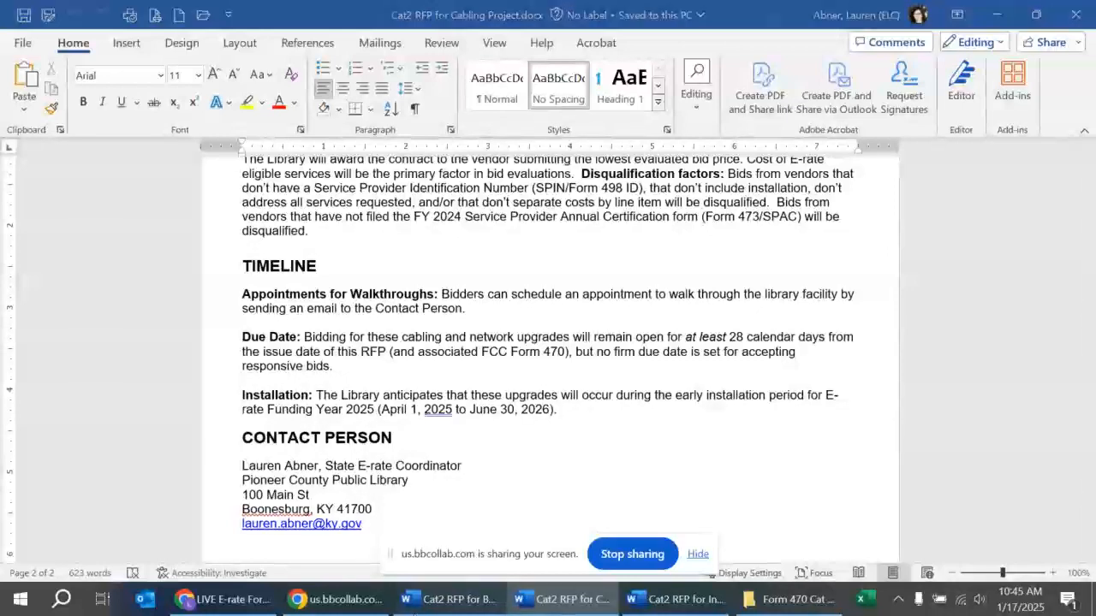
# Switch to the Basic Maintenance (BMIC) or Managed Internal Broadband Services (MIBS) RFP and review its due date, specifications and equipment table
pyautogui.click(413, 612)
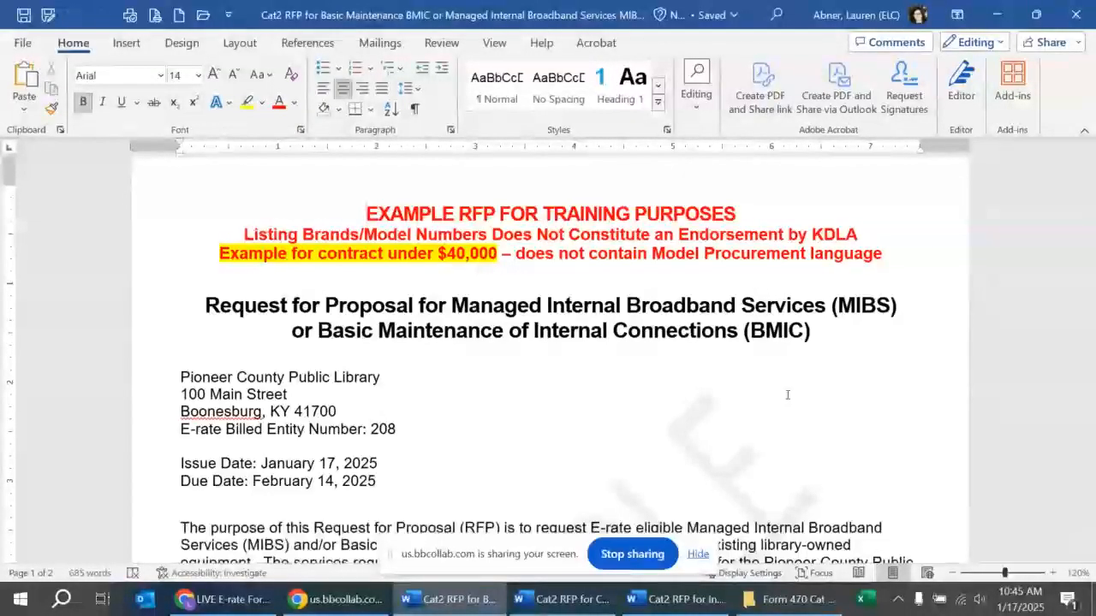
pyautogui.scroll(-1, 786, 395)
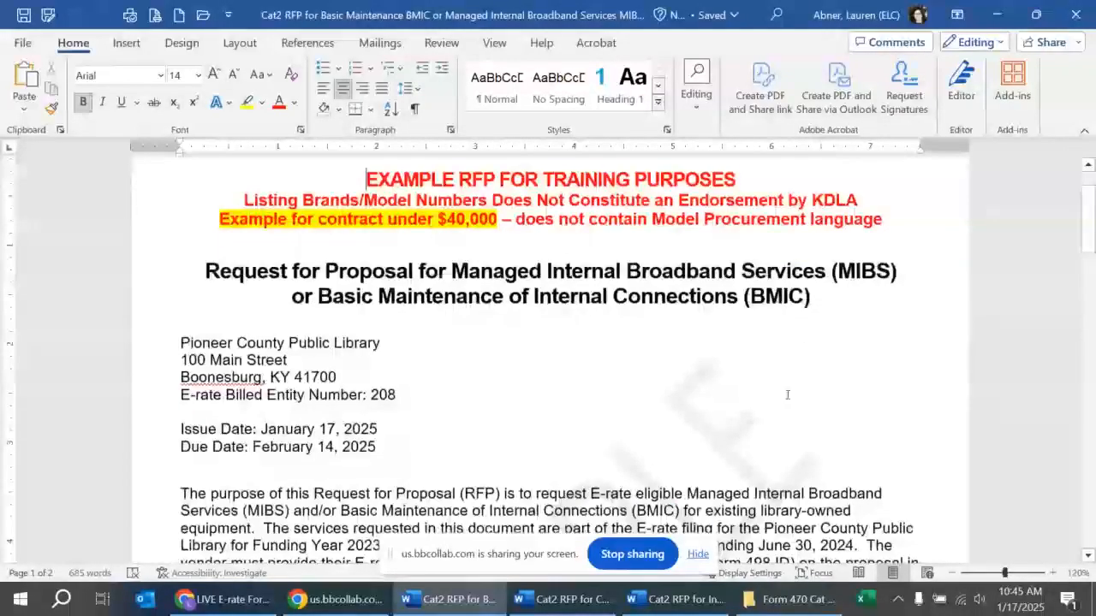
pyautogui.scroll(-2, 786, 394)
pyautogui.scroll(-7, 787, 395)
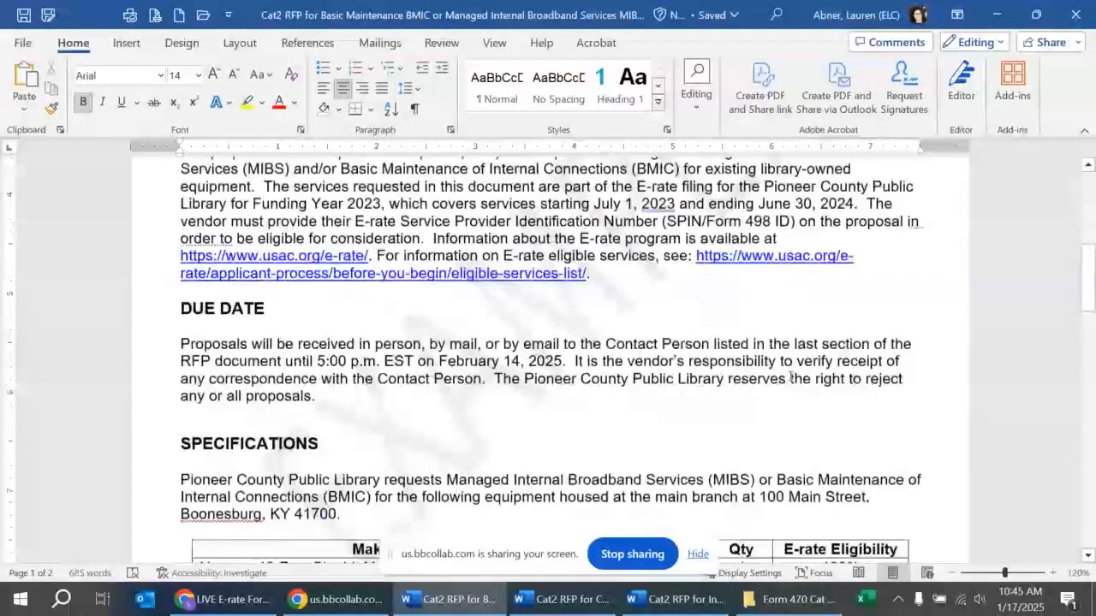
pyautogui.scroll(-5, 790, 375)
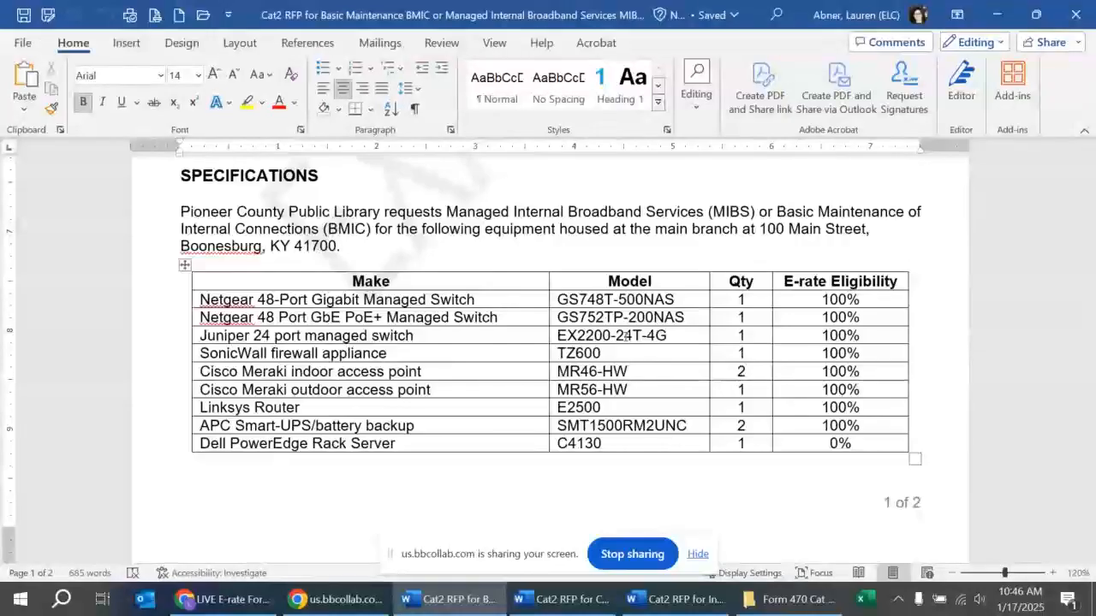
pyautogui.scroll(-1, 627, 335)
pyautogui.scroll(-6, 625, 337)
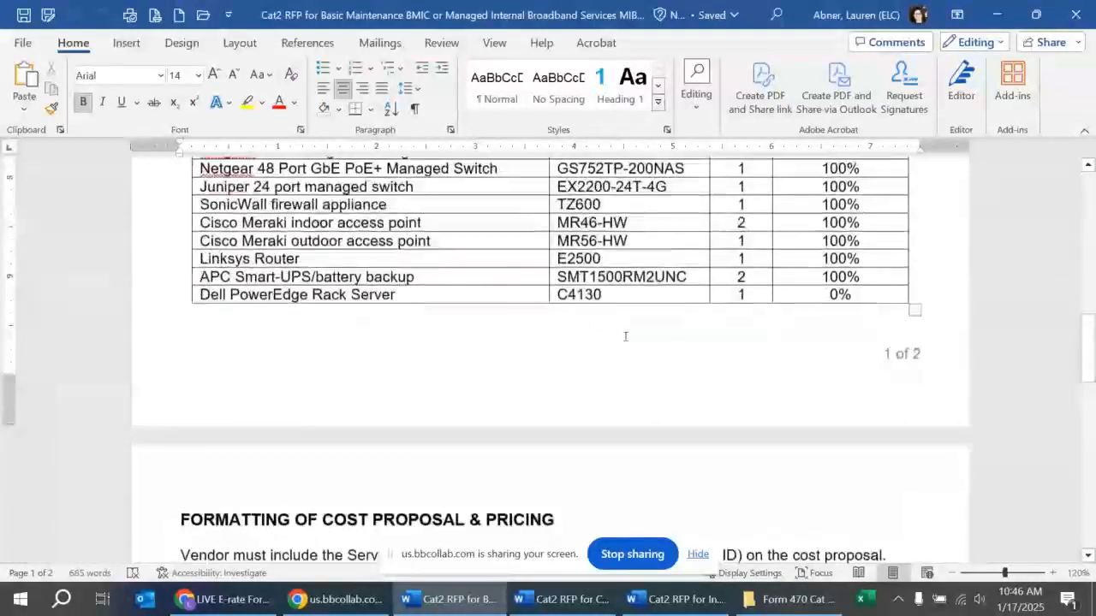
pyautogui.scroll(-3, 624, 336)
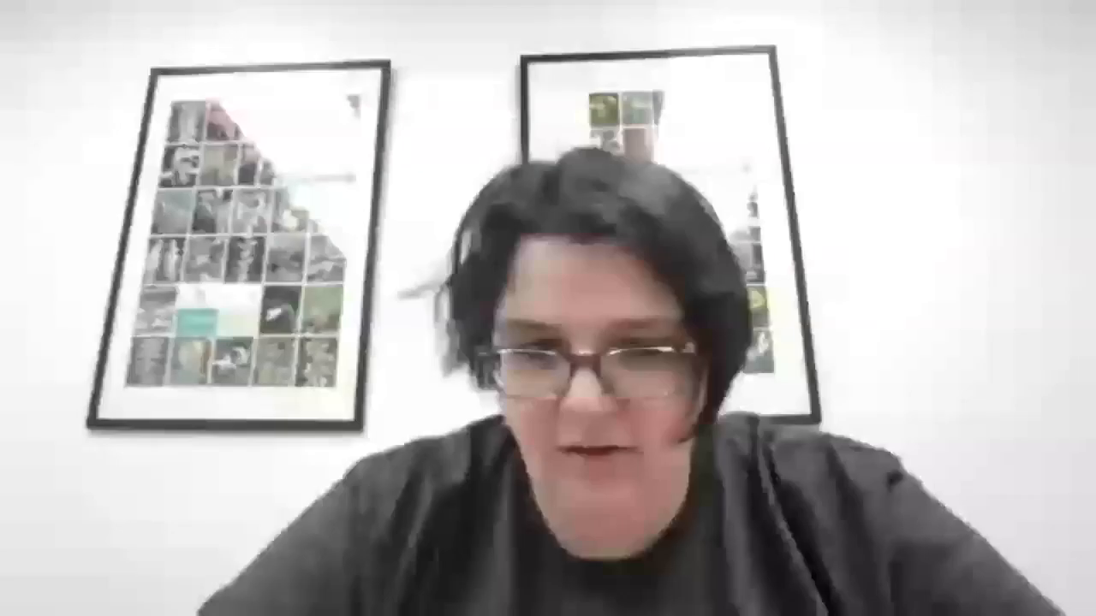
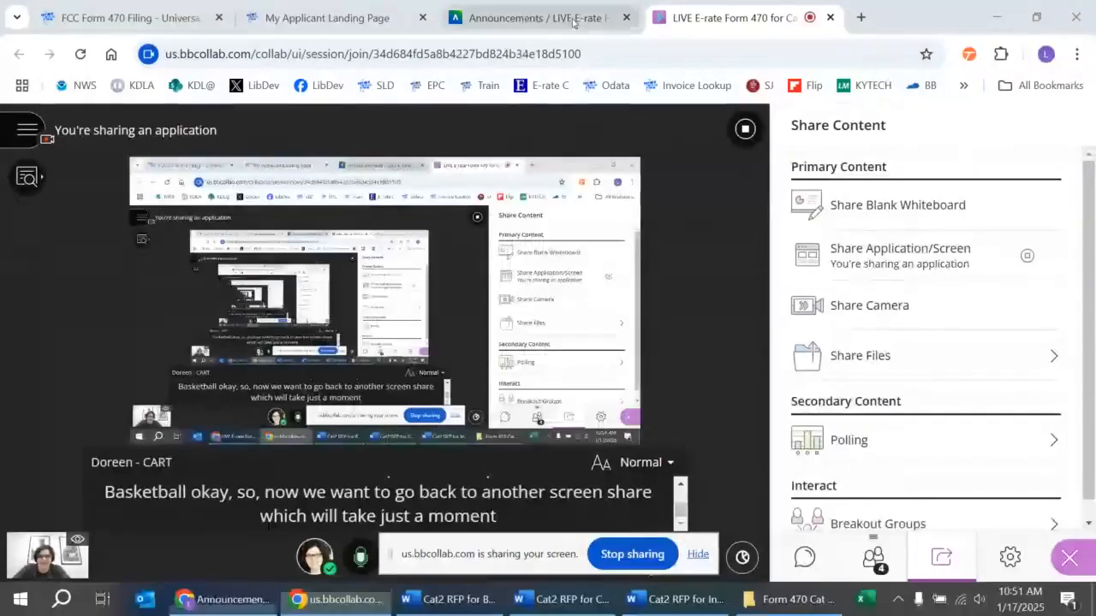
# Bring up the My Applicant Landing Page of the USAC training portal in Chrome
pyautogui.click(319, 18)
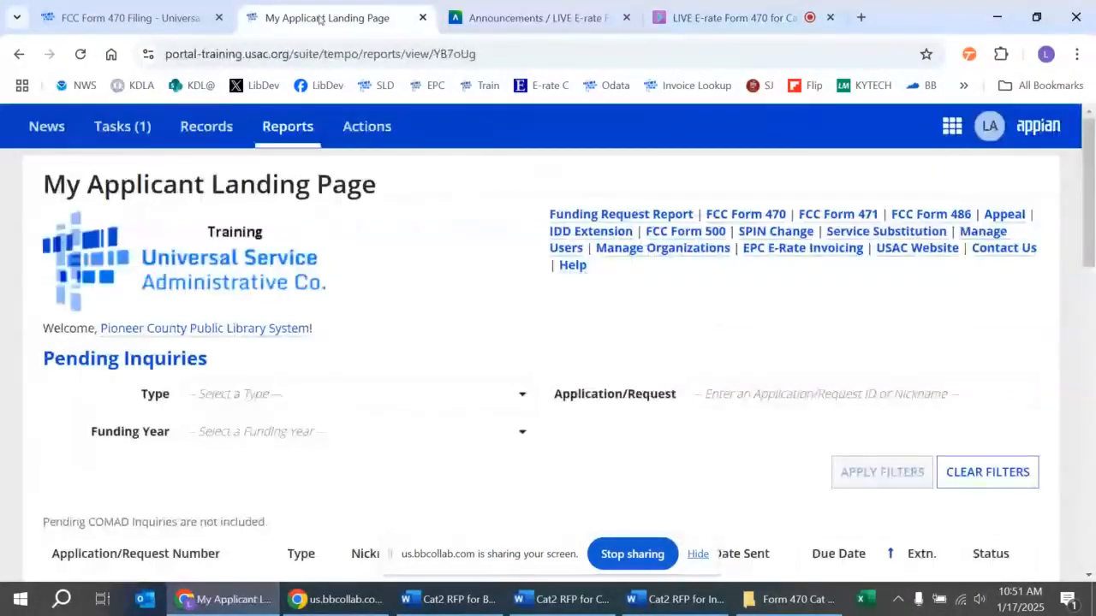
pyautogui.click(1035, 18)
pyautogui.click(1034, 20)
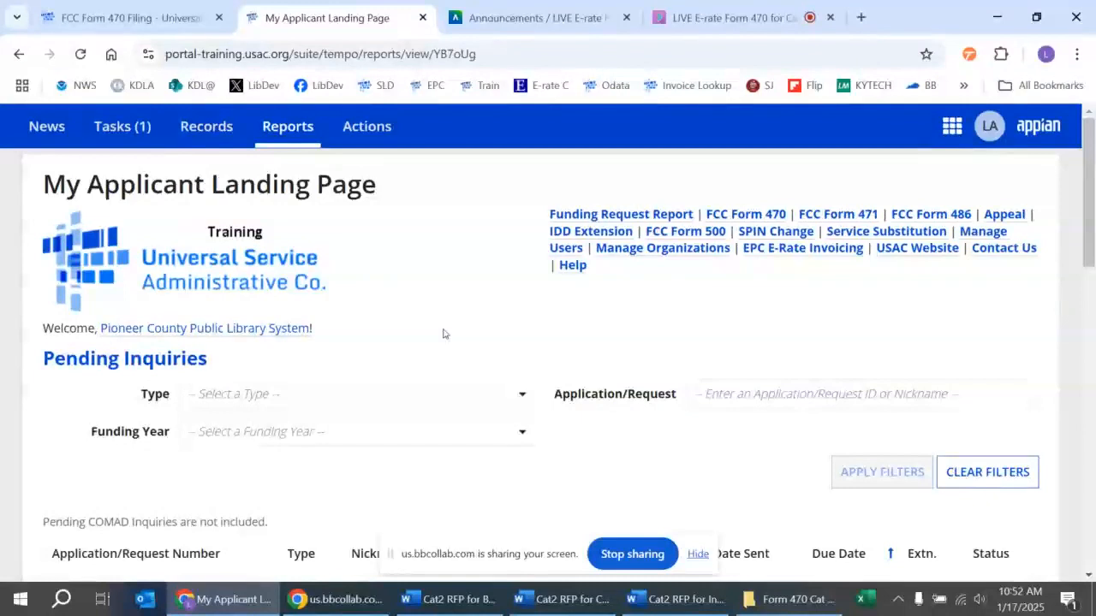
# Start a new FCC Form 470 from the landing page and review its Billed Entity Information
pyautogui.click(773, 216)
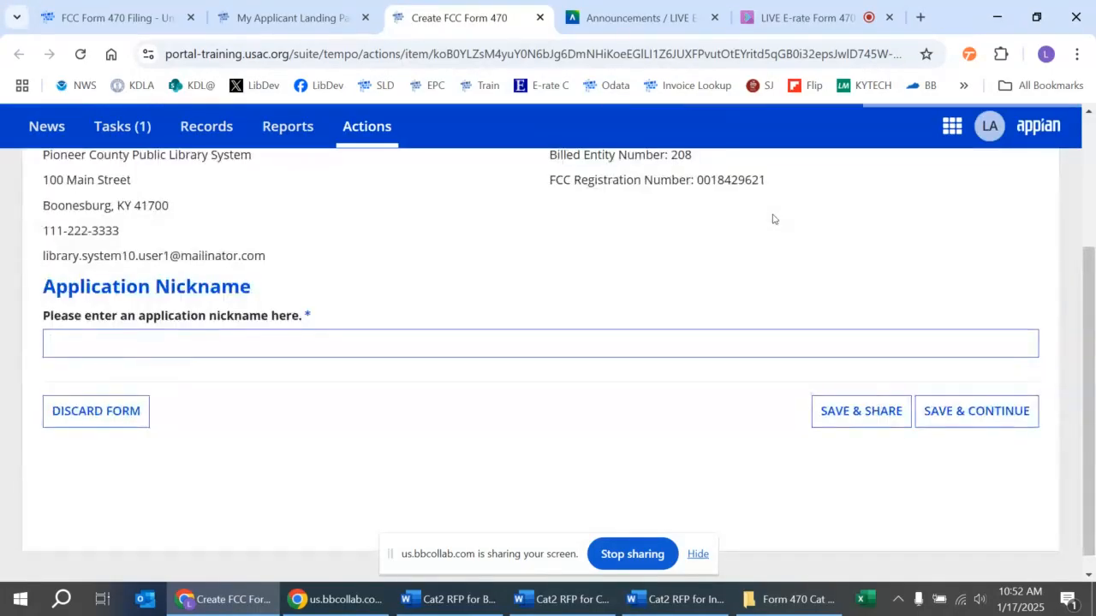
pyautogui.scroll(1, 773, 219)
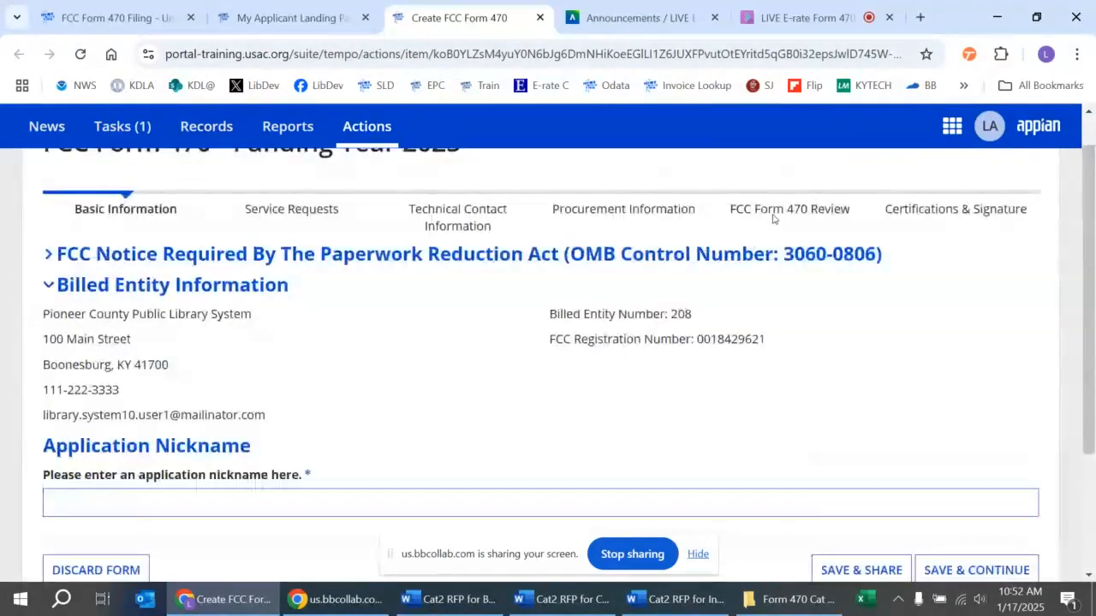
pyautogui.scroll(1, 773, 218)
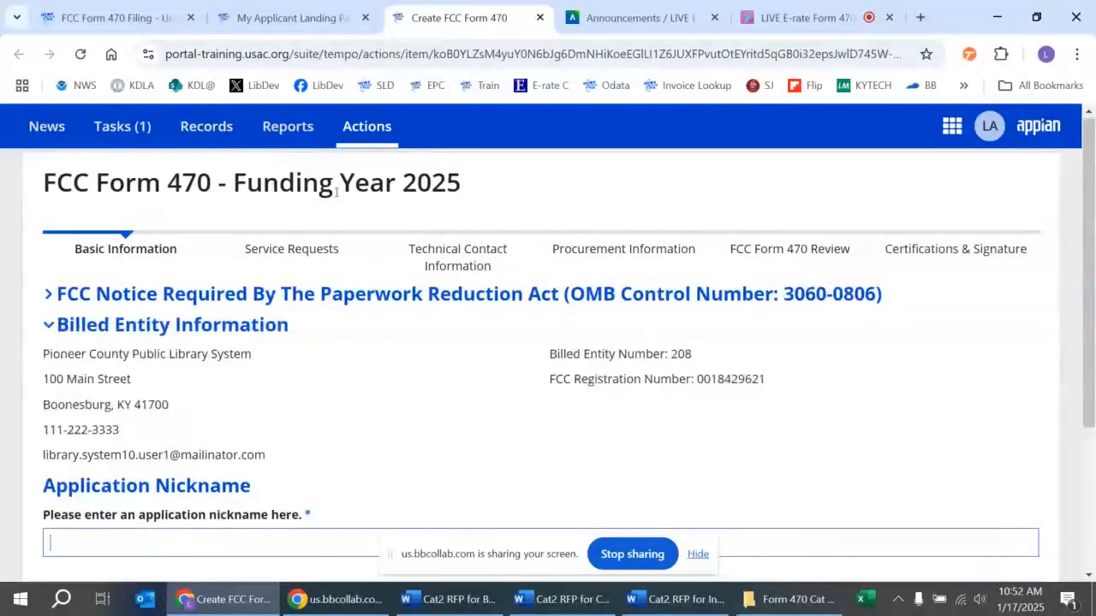
pyautogui.scroll(-1, 438, 395)
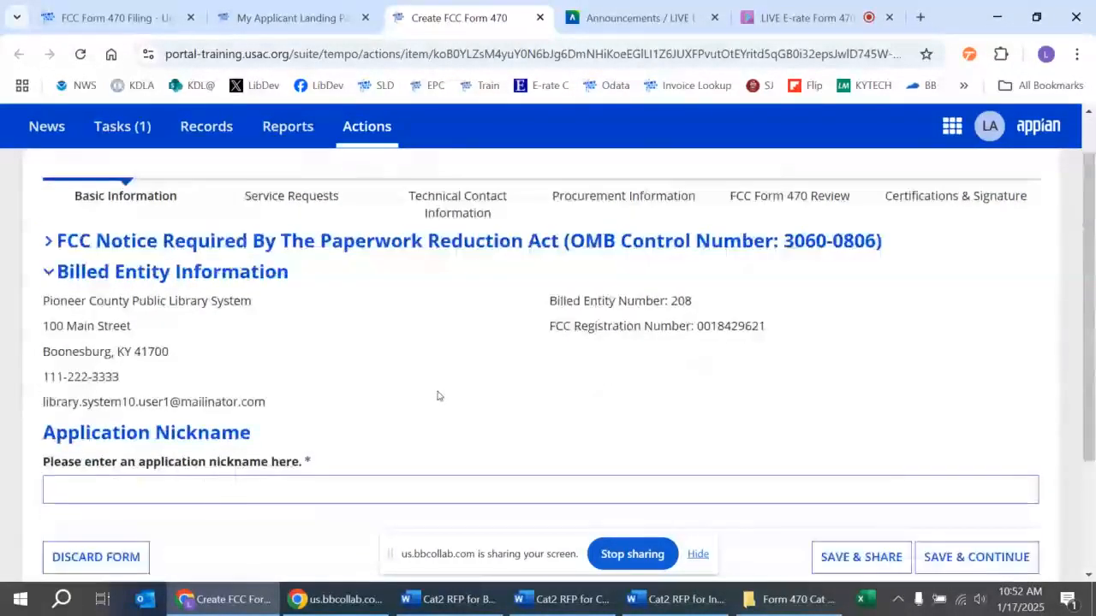
pyautogui.scroll(-1, 68, 285)
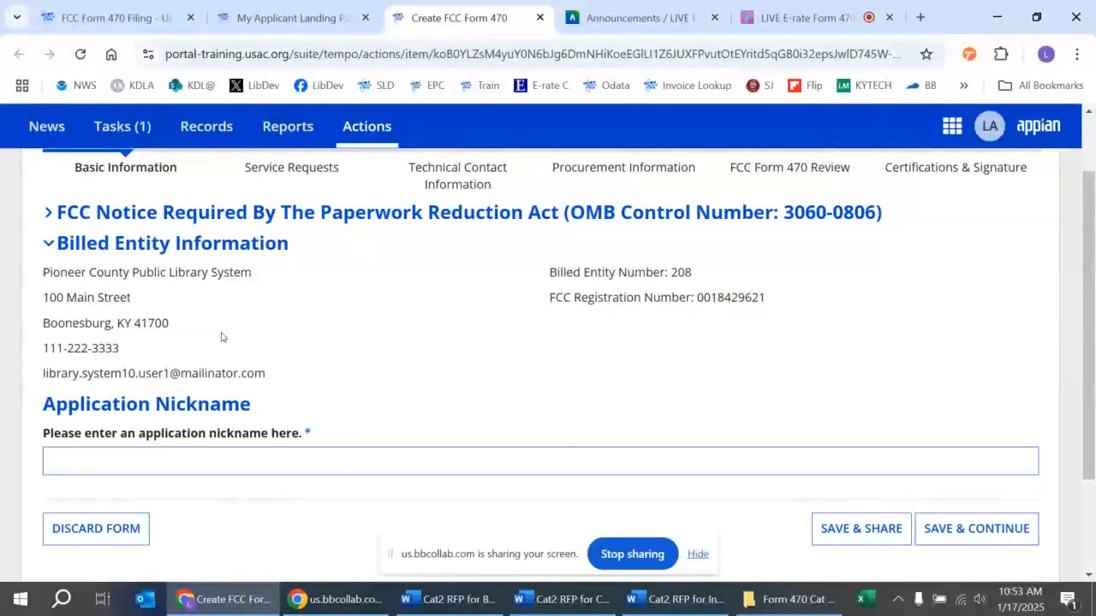
# Enter "FY 2025-26 Category Two" as the application nickname, then save and continue, hiding the screen-sharing notice
pyautogui.click(178, 466)
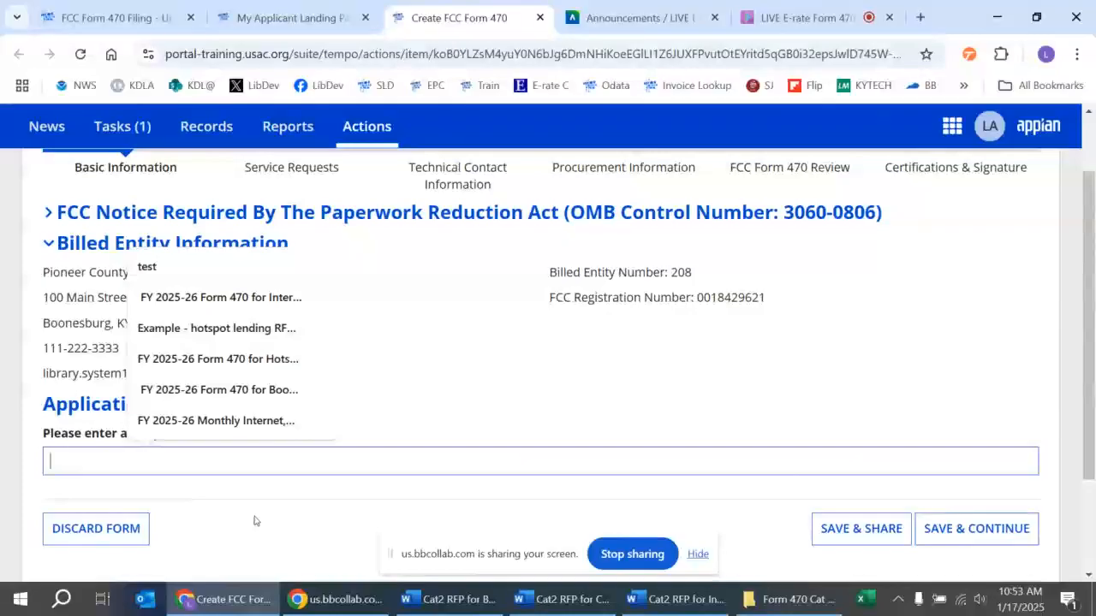
pyautogui.write('FY')
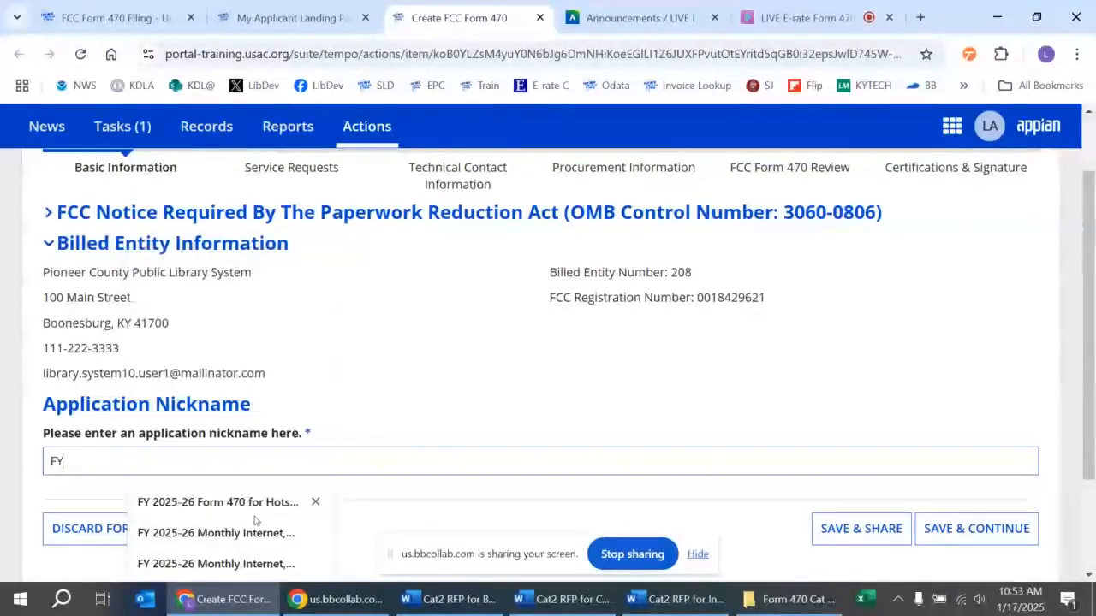
pyautogui.write(' 2025')
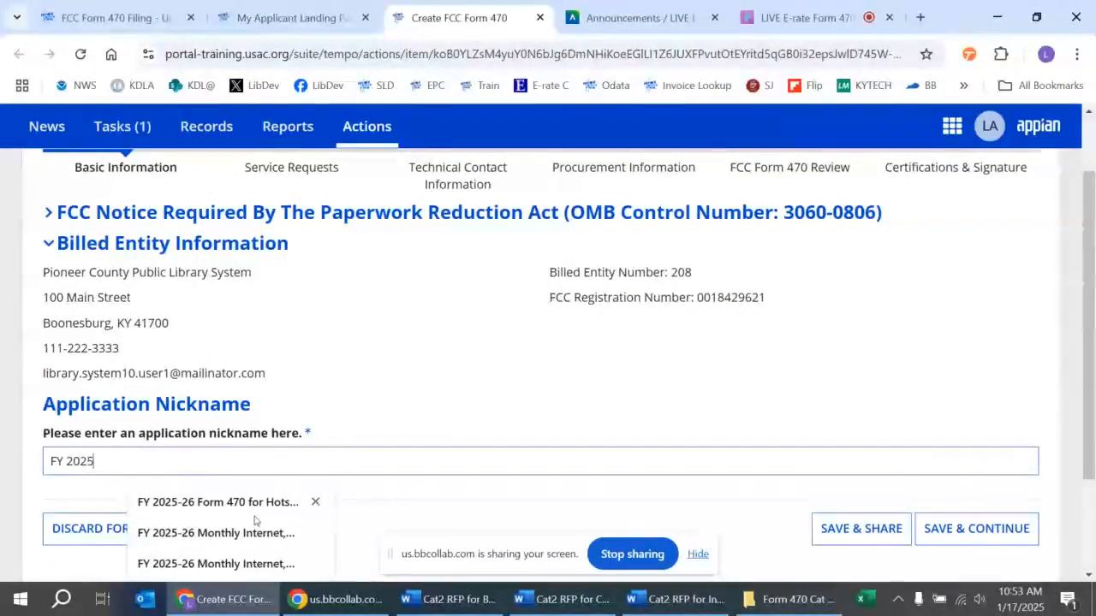
pyautogui.write('-26')
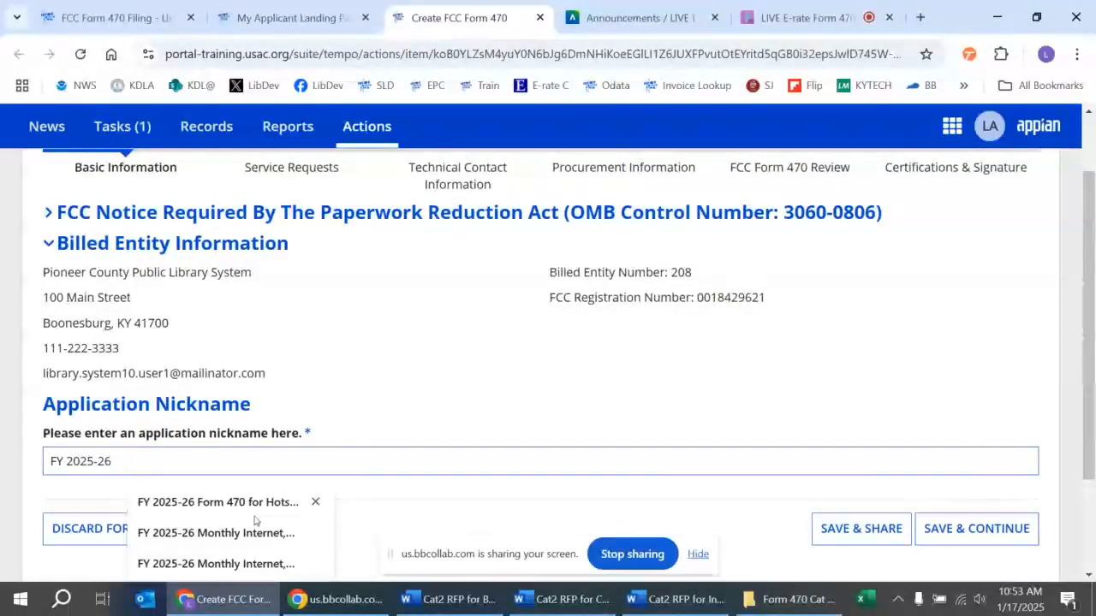
pyautogui.write(' Categ')
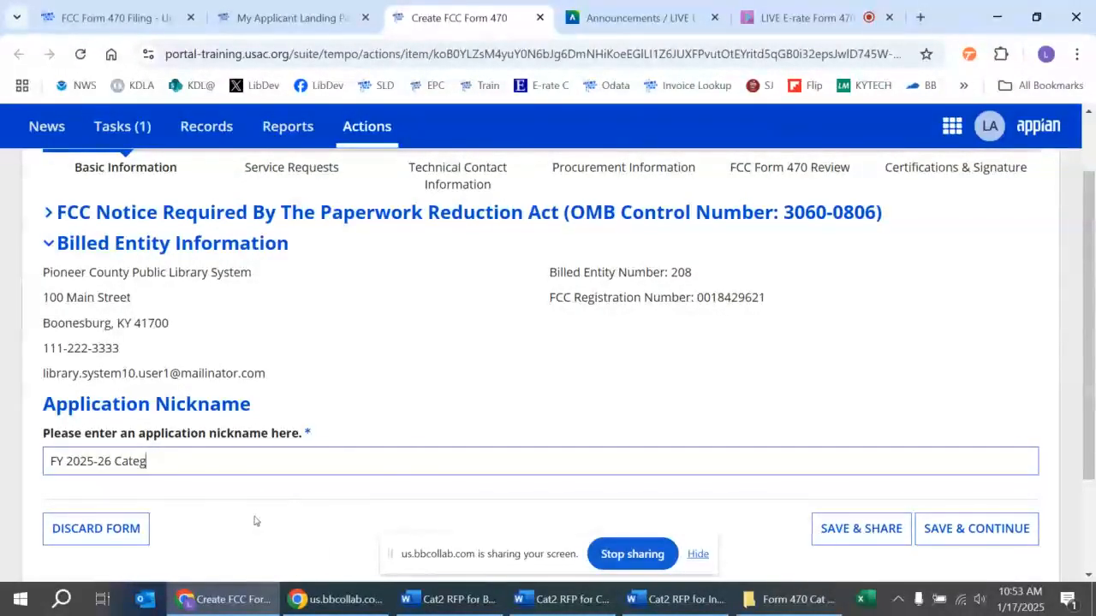
pyautogui.write('ory Two')
pyautogui.click(696, 553)
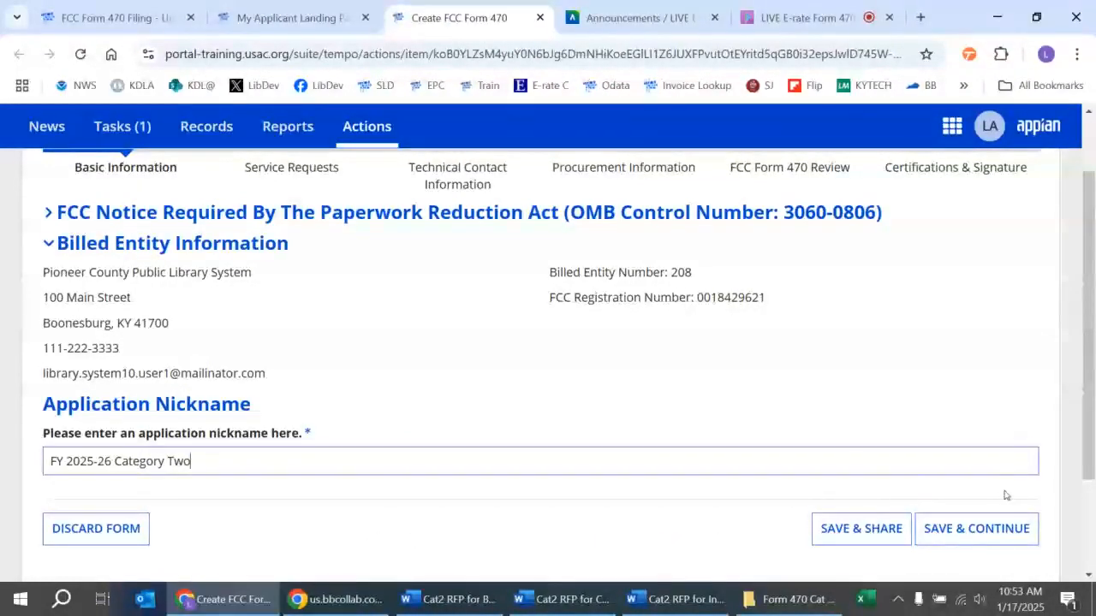
pyautogui.click(981, 518)
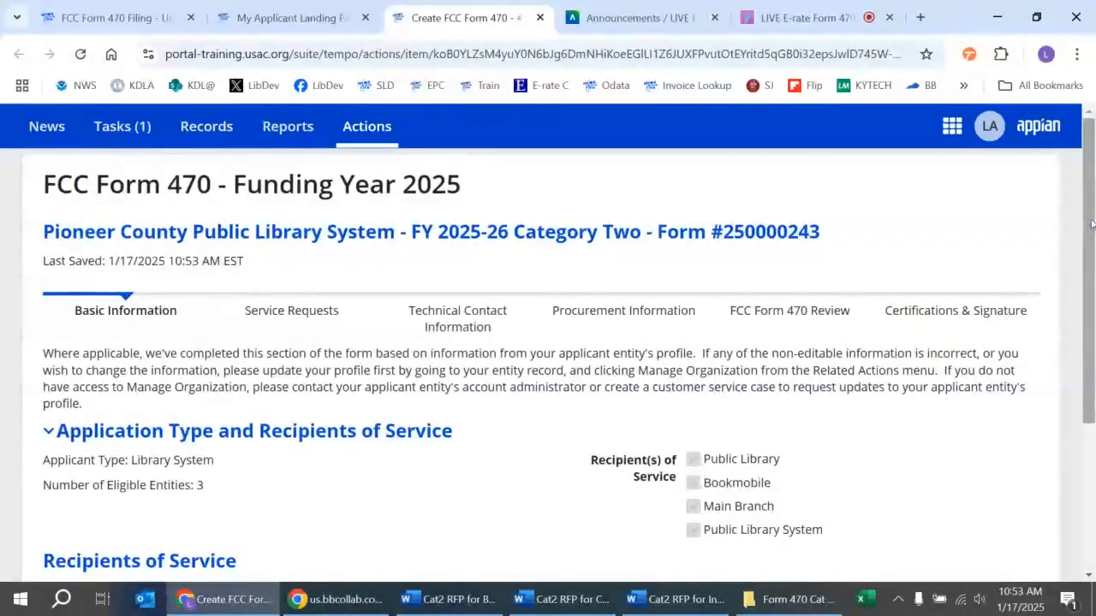
# Review the application type and the billed entity listed under Recipients of Service, then save and continue
pyautogui.moveTo(1091, 224); pyautogui.dragTo(1073, 372)
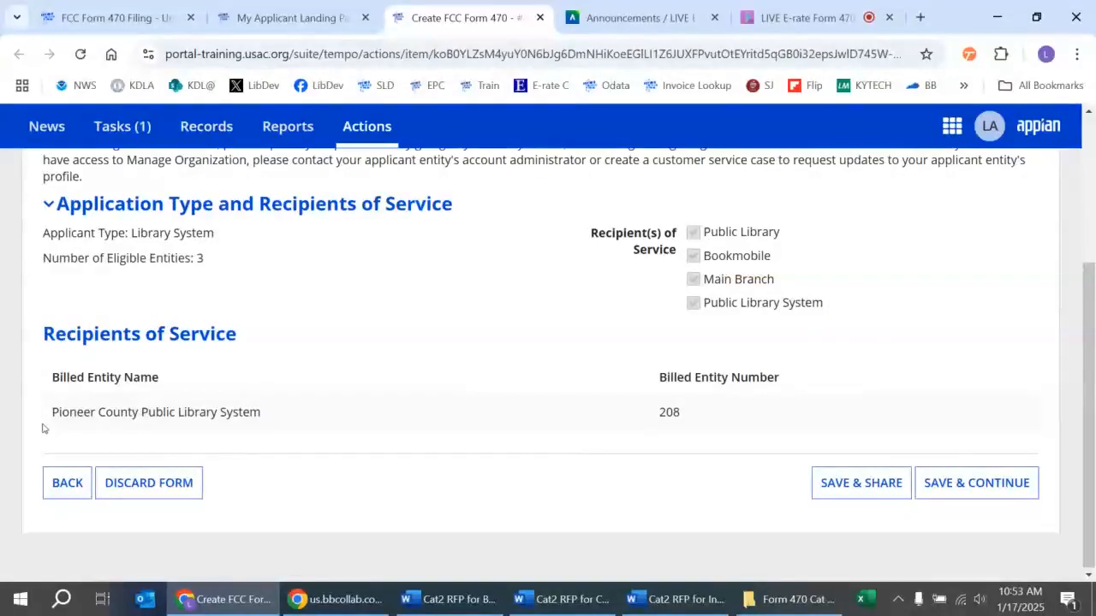
pyautogui.moveTo(60, 414); pyautogui.dragTo(302, 427)
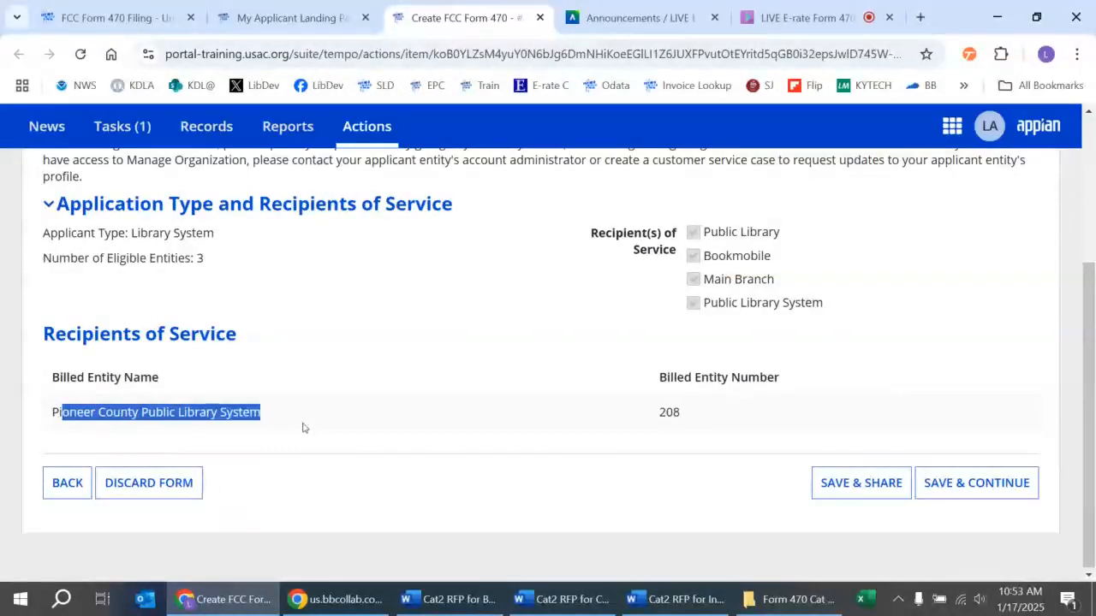
pyautogui.click(692, 414)
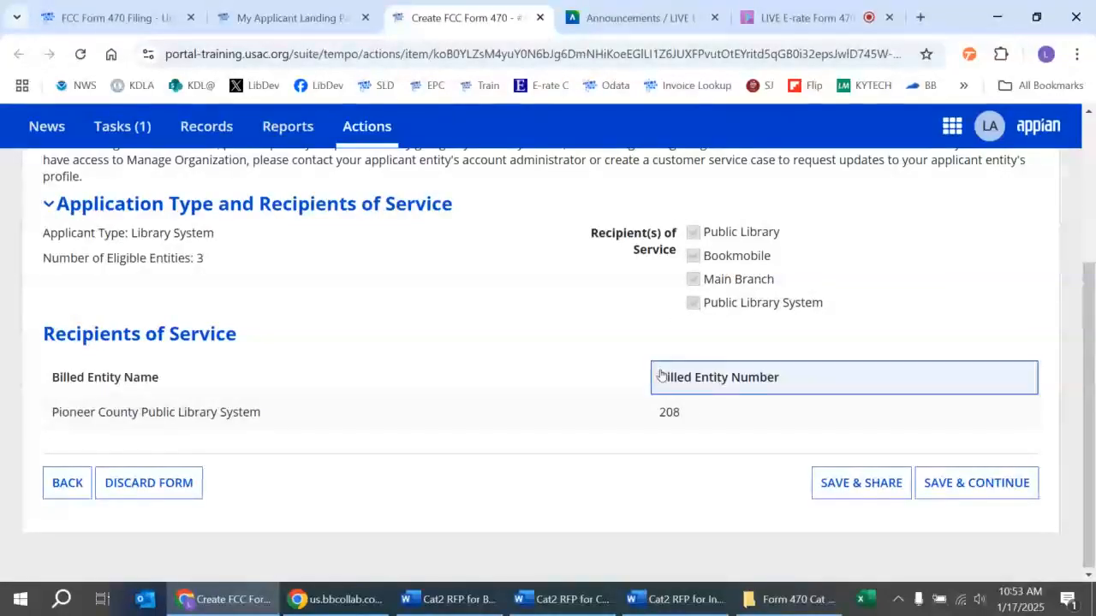
pyautogui.click(968, 485)
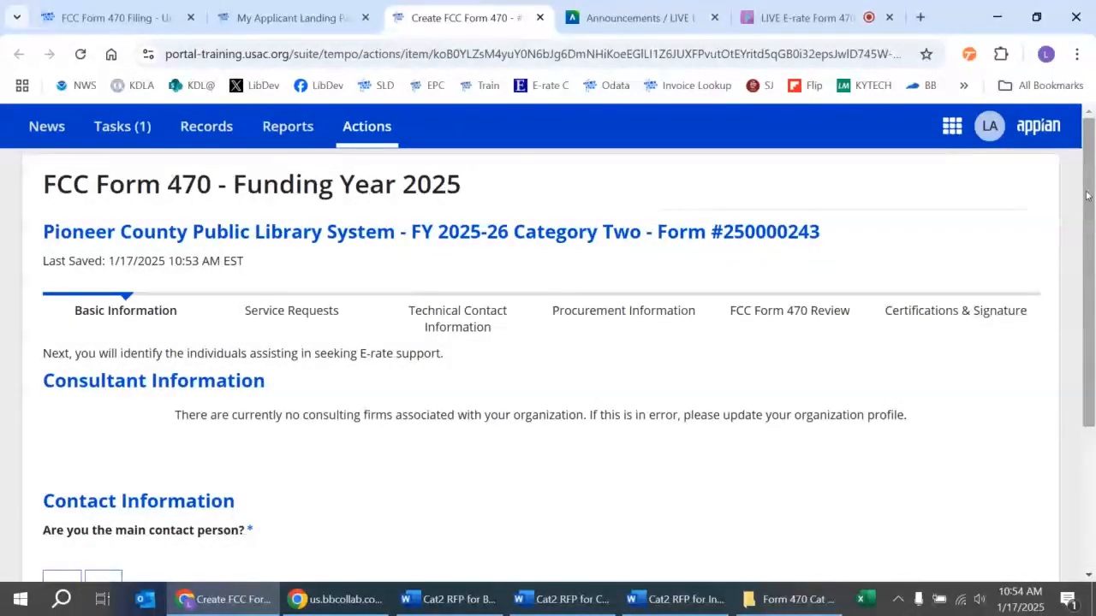
# Review the Consultant Information, answer Yes to being the main contact person, and save and continue
pyautogui.moveTo(1086, 196); pyautogui.dragTo(1082, 225)
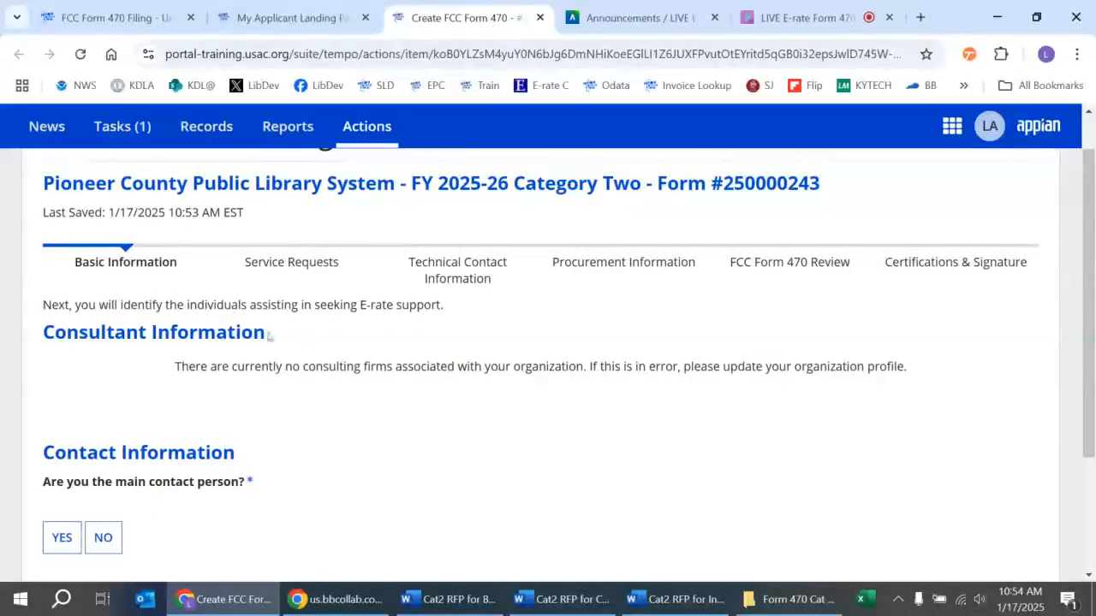
pyautogui.moveTo(43, 334); pyautogui.dragTo(363, 368)
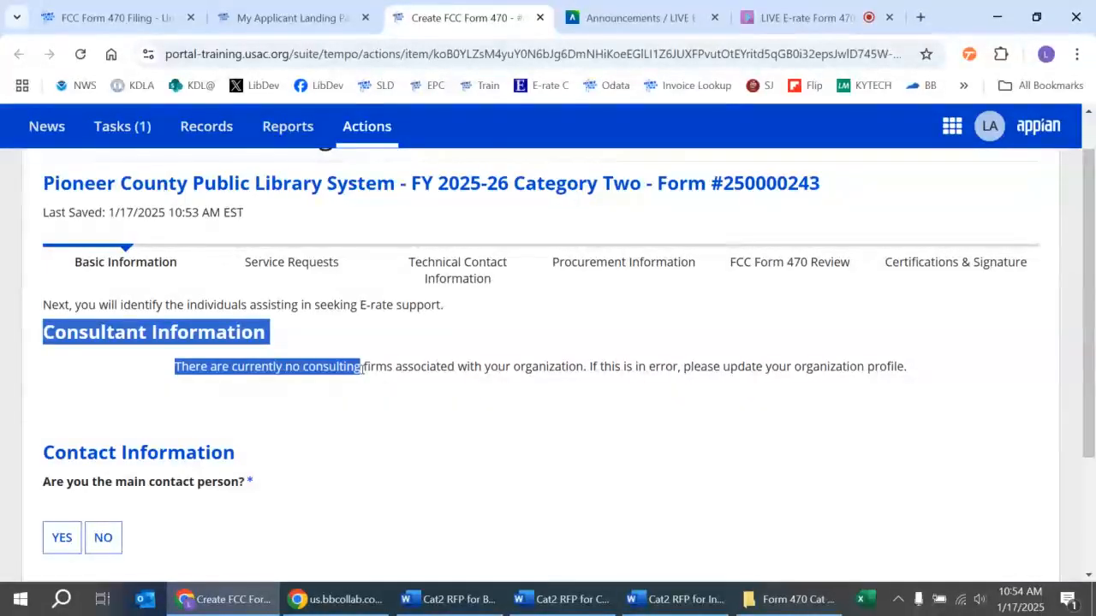
pyautogui.click(352, 418)
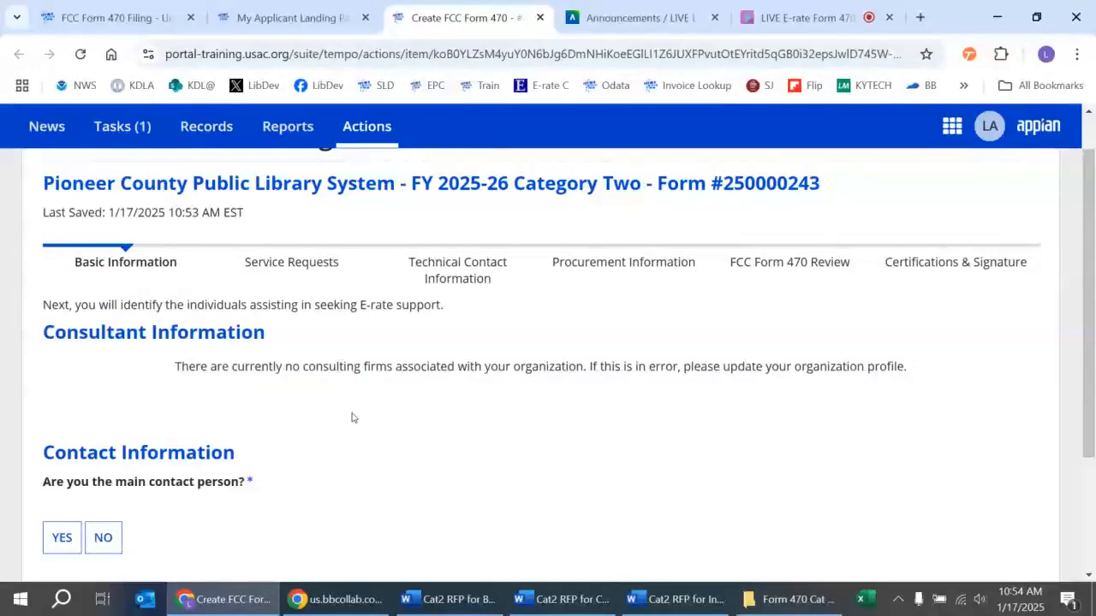
pyautogui.scroll(-2, 351, 418)
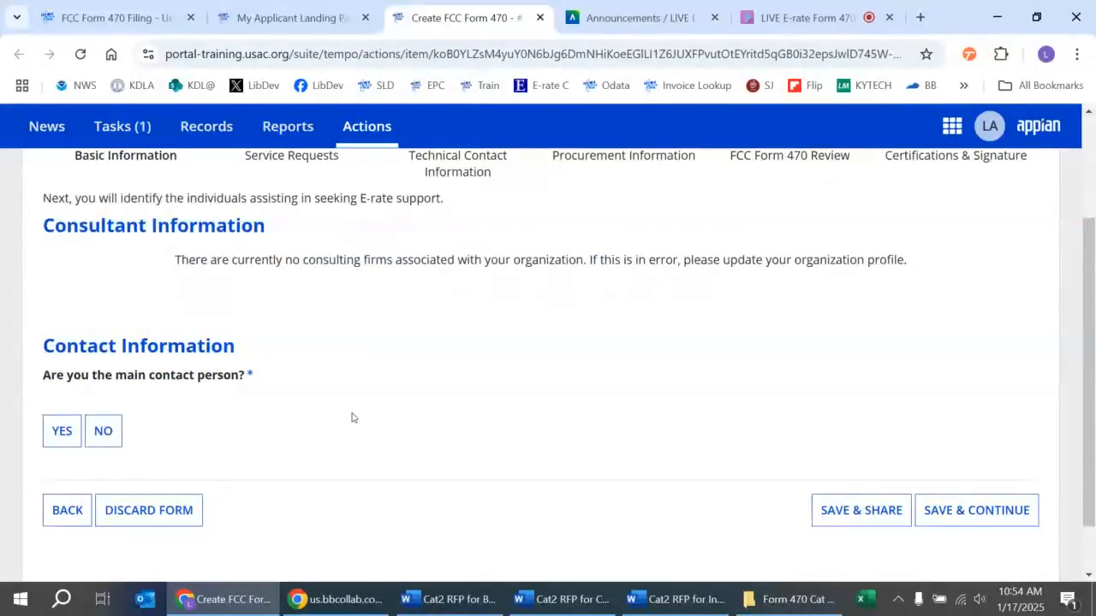
pyautogui.click(56, 437)
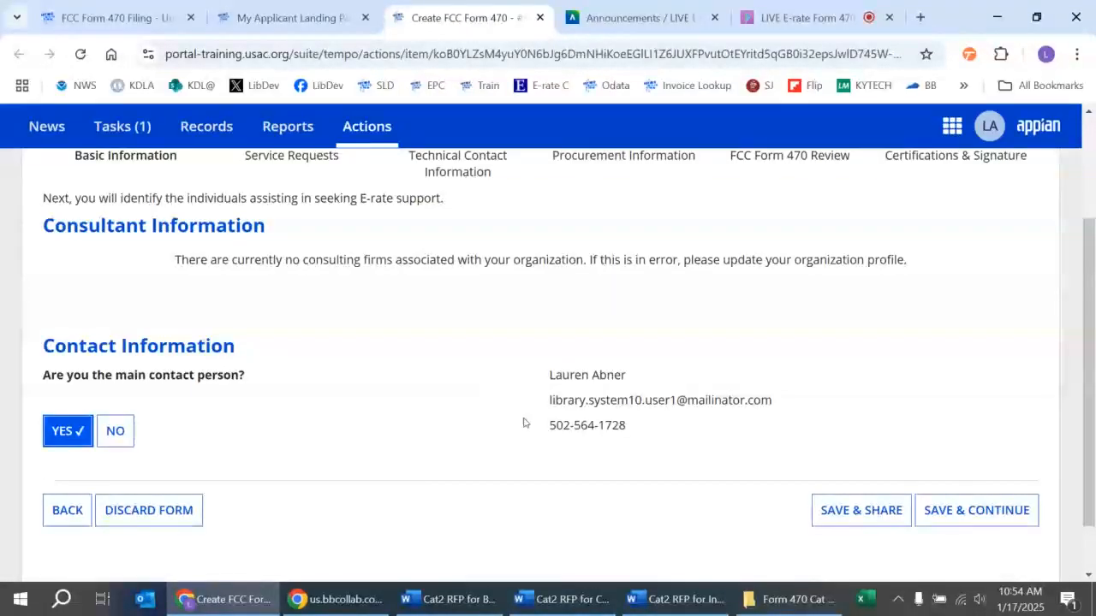
pyautogui.click(976, 509)
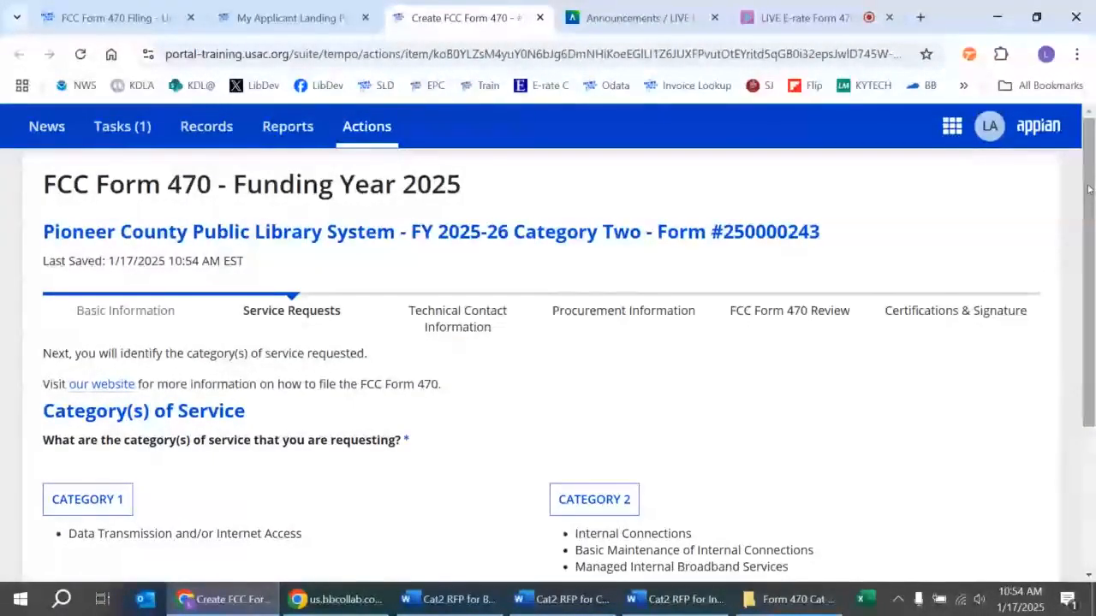
# Choose Category 2 as the requested category of service, then save and continue
pyautogui.moveTo(1089, 188); pyautogui.dragTo(1082, 292)
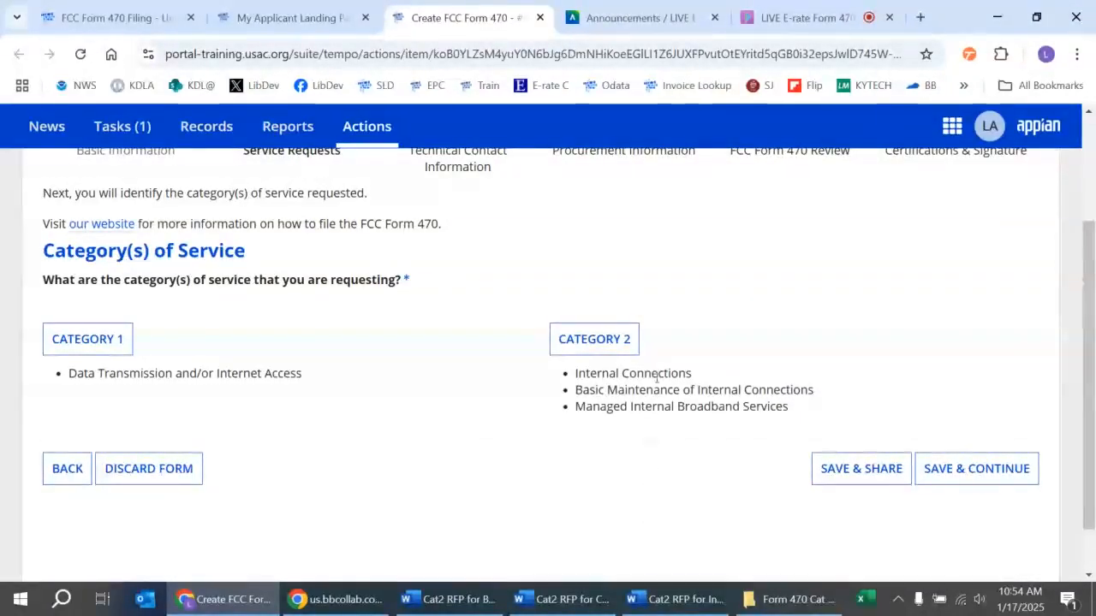
pyautogui.click(621, 352)
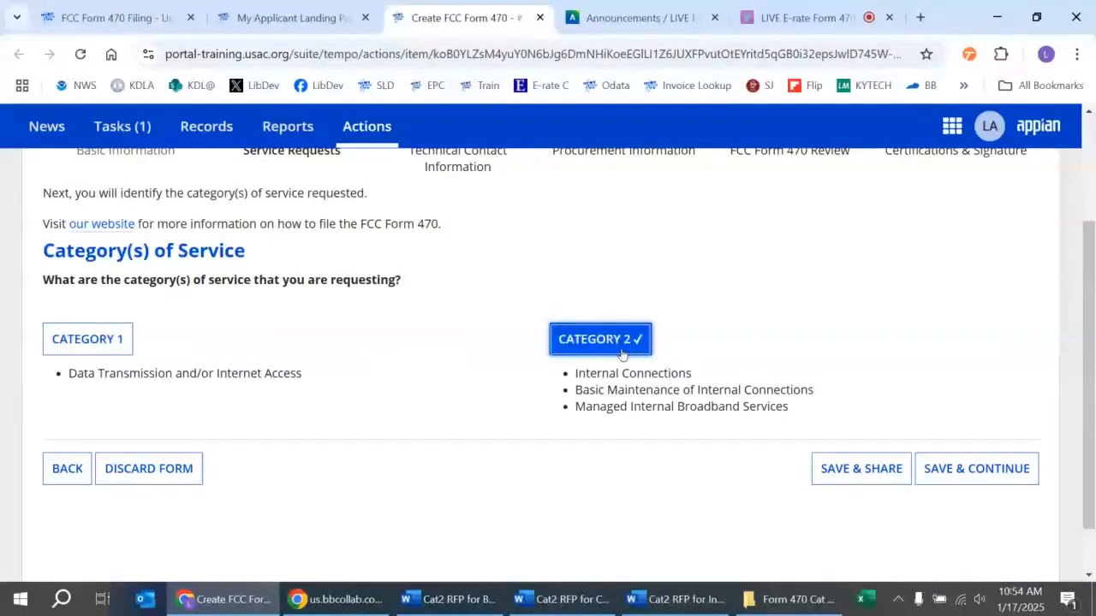
pyautogui.click(969, 463)
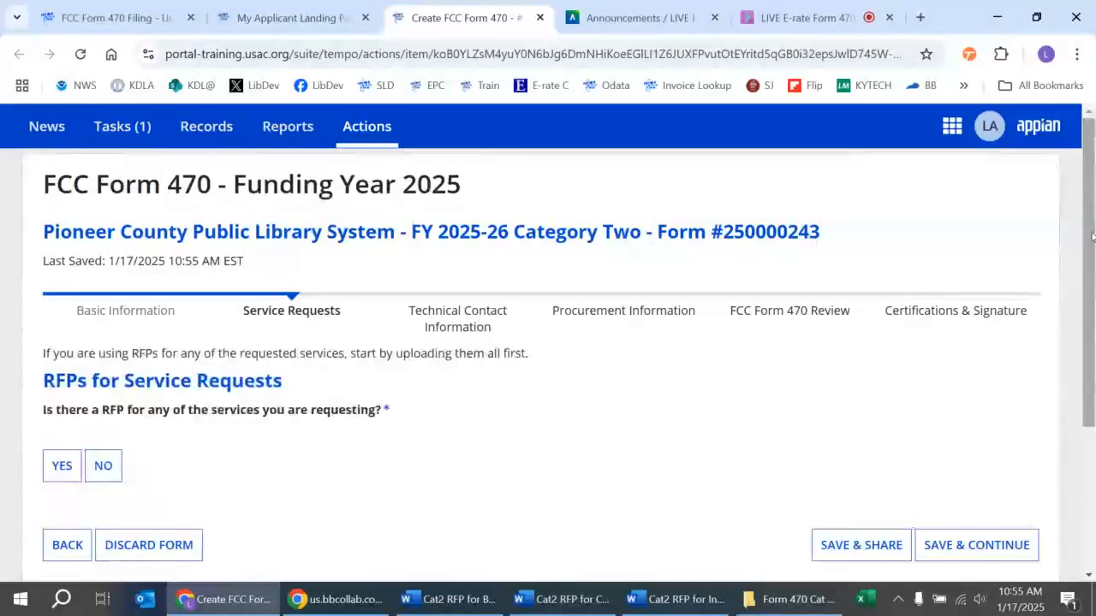
# Answer Yes to having an RFP and upload Cat2 RFP for Basic Maintenance BMIC or Managed Internal Broadband Services MIBS.docx
pyautogui.moveTo(1091, 236); pyautogui.dragTo(1088, 312)
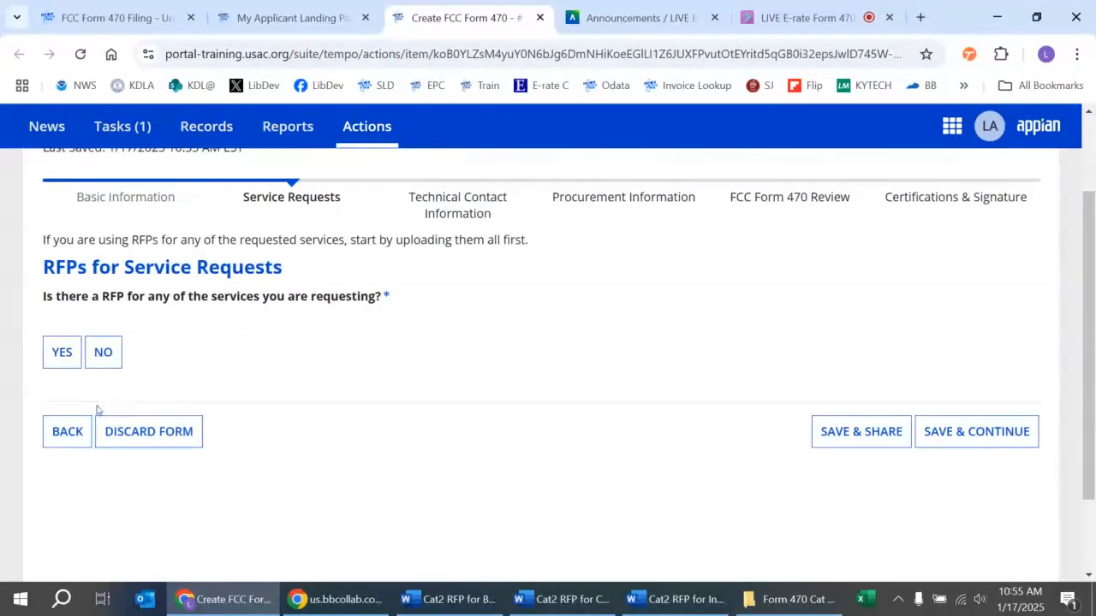
pyautogui.click(71, 359)
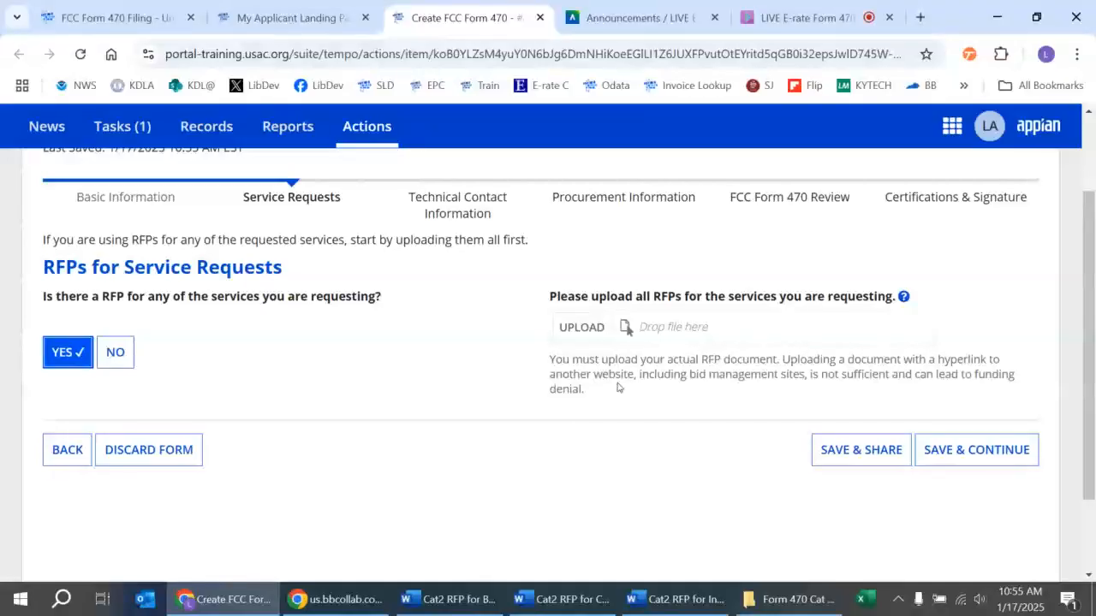
pyautogui.click(584, 329)
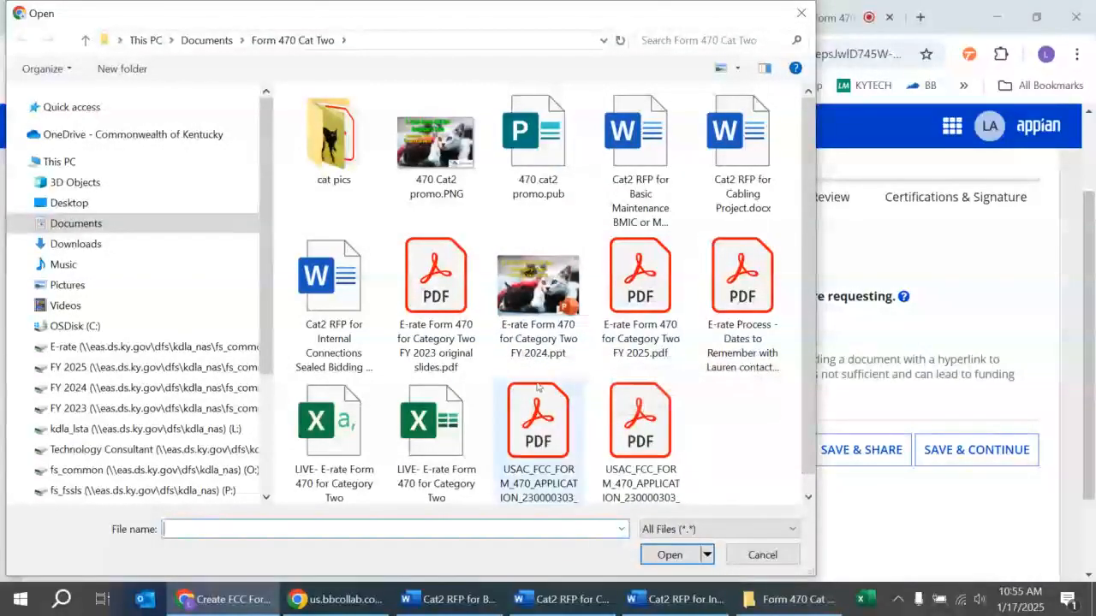
pyautogui.click(631, 137)
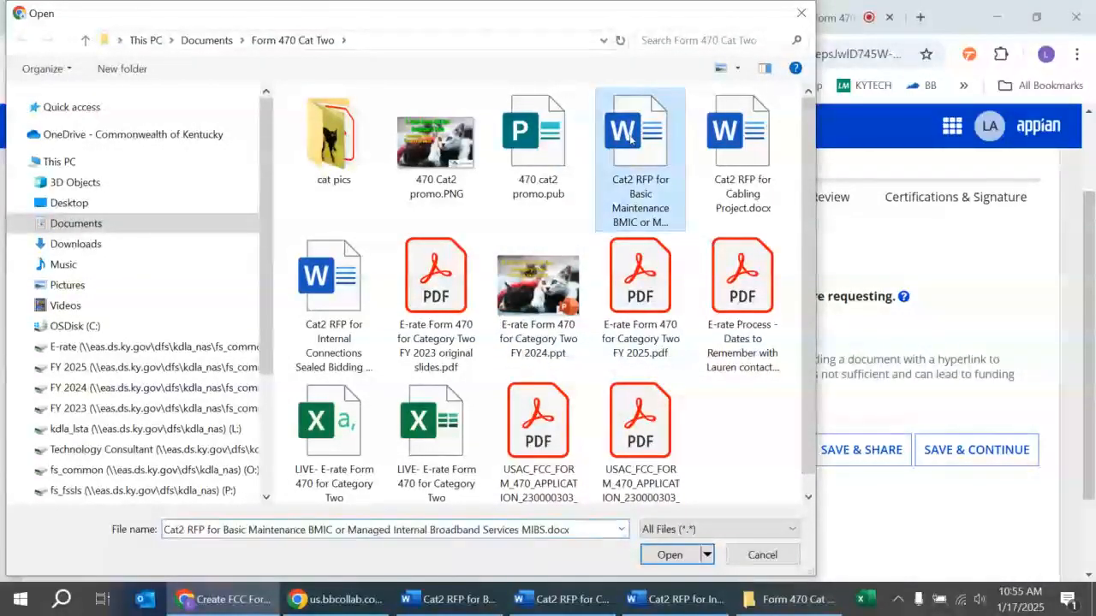
pyautogui.click(670, 555)
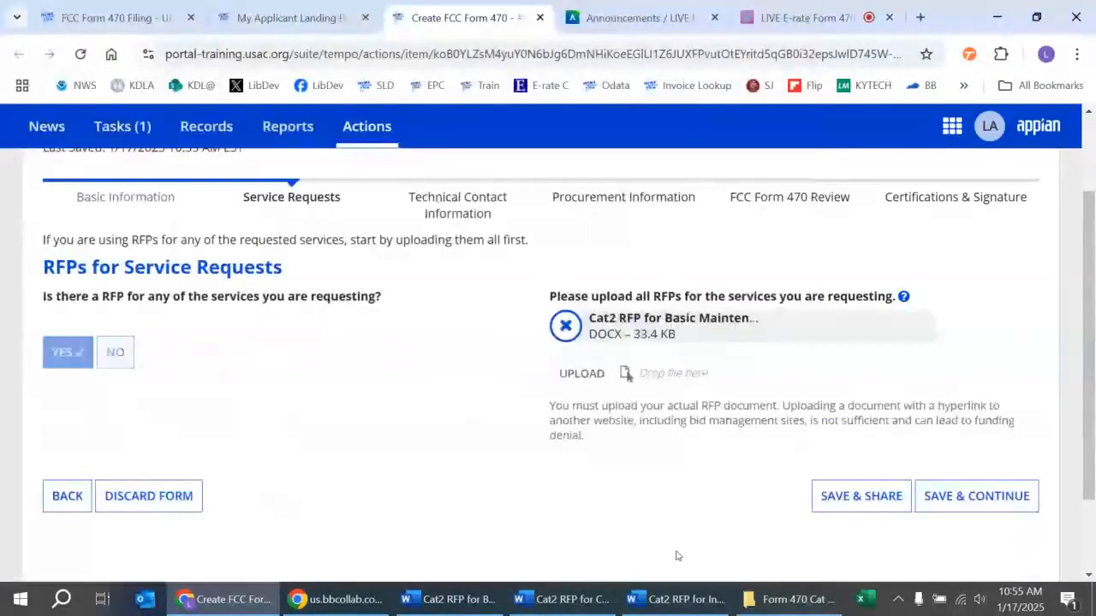
# Upload Cat2 RFP for Cabling Project.docx and Cat2 RFP for Internal Connections Sealed Bidding Model Procurement.docx, then save and continue
pyautogui.click(602, 382)
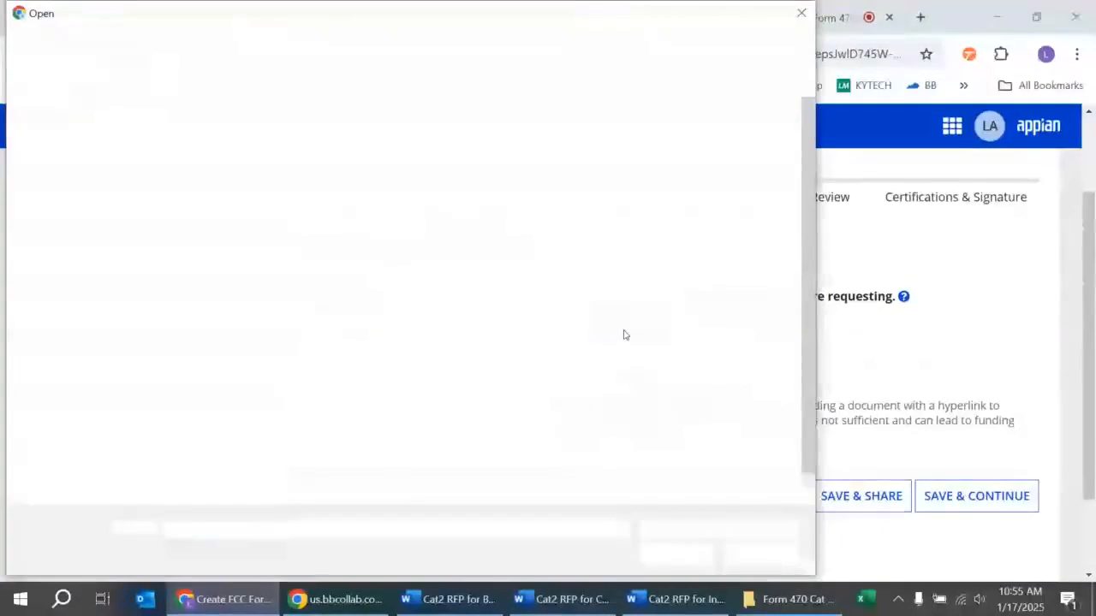
pyautogui.click(741, 141)
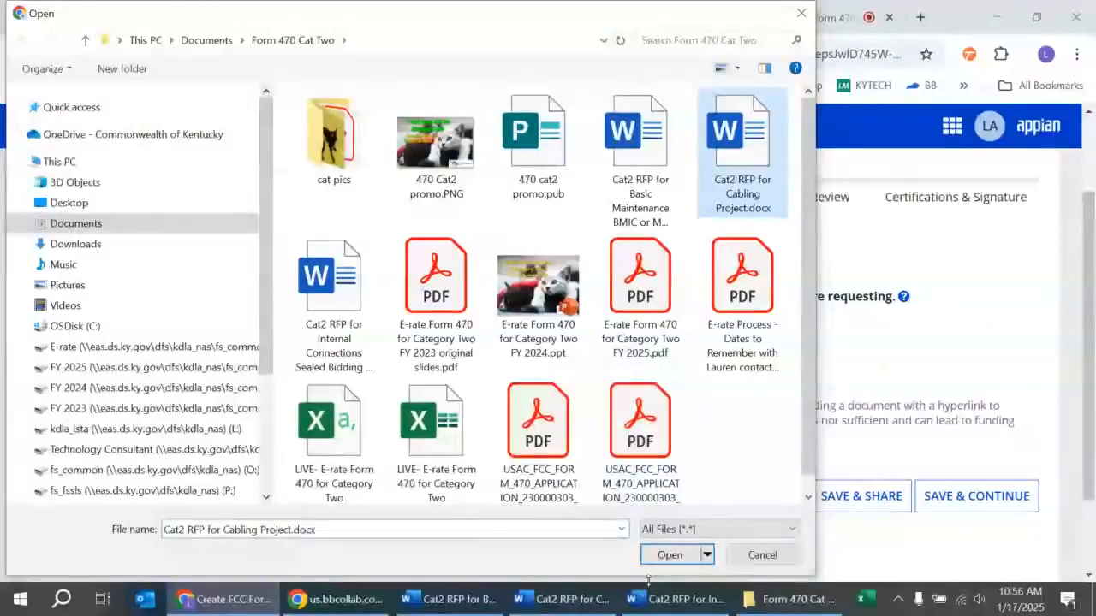
pyautogui.click(670, 554)
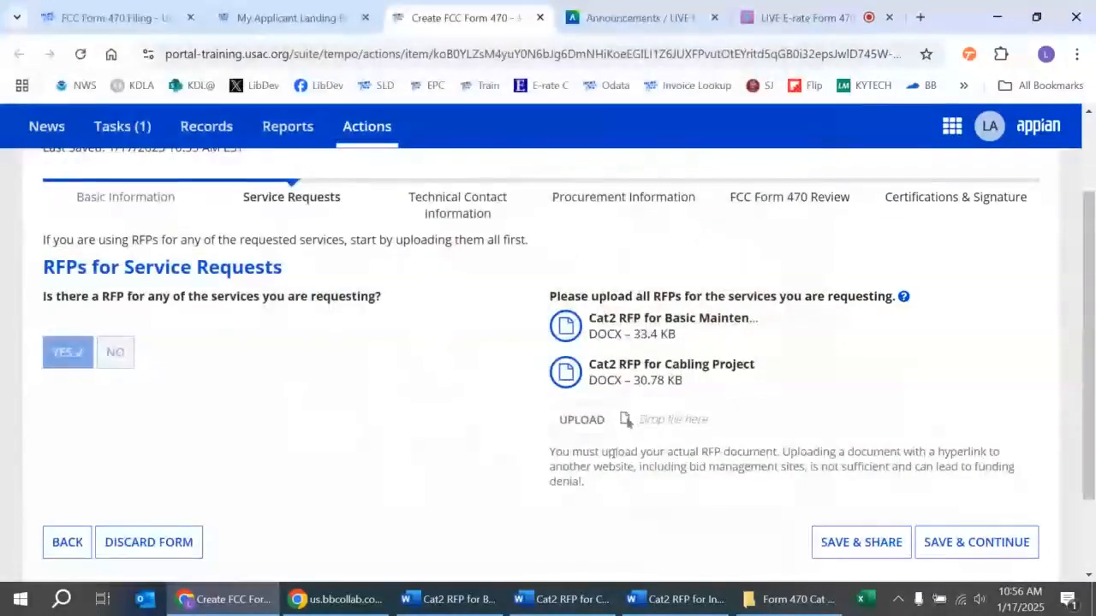
pyautogui.click(584, 420)
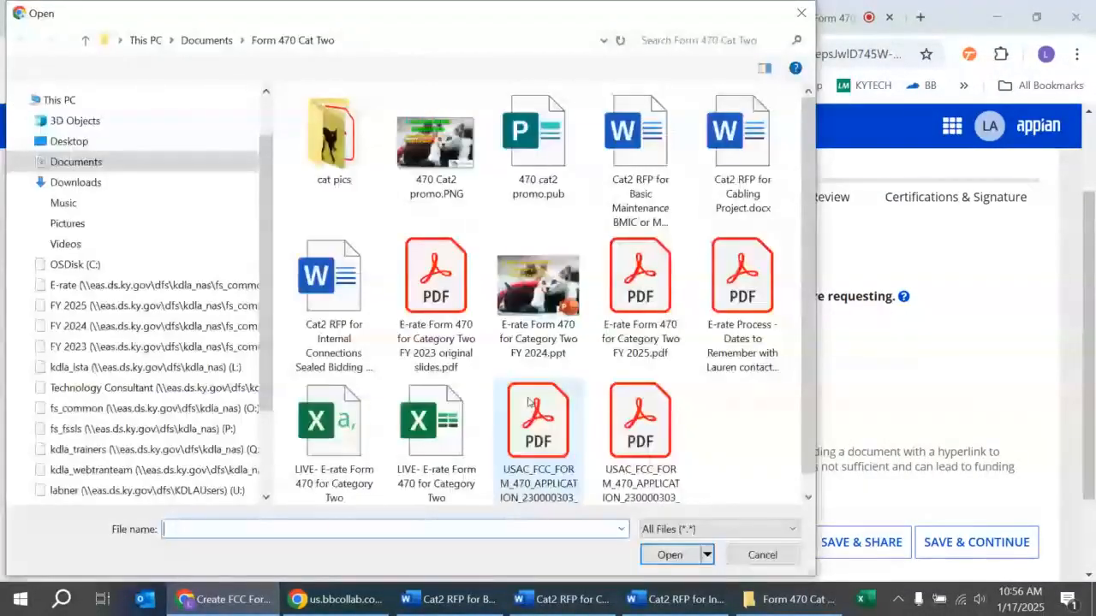
pyautogui.click(334, 282)
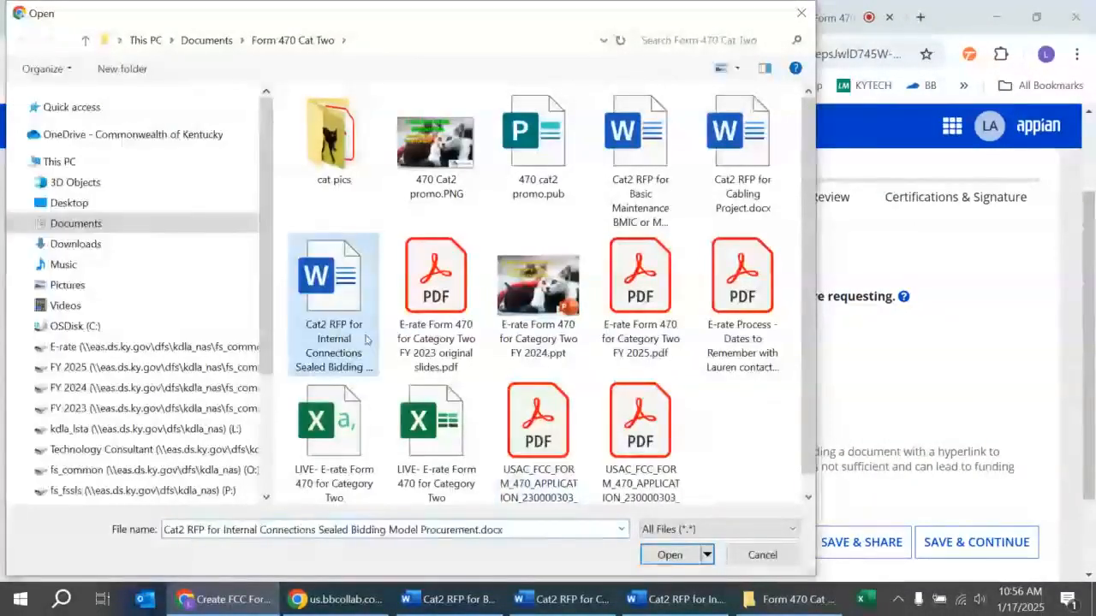
pyautogui.click(659, 556)
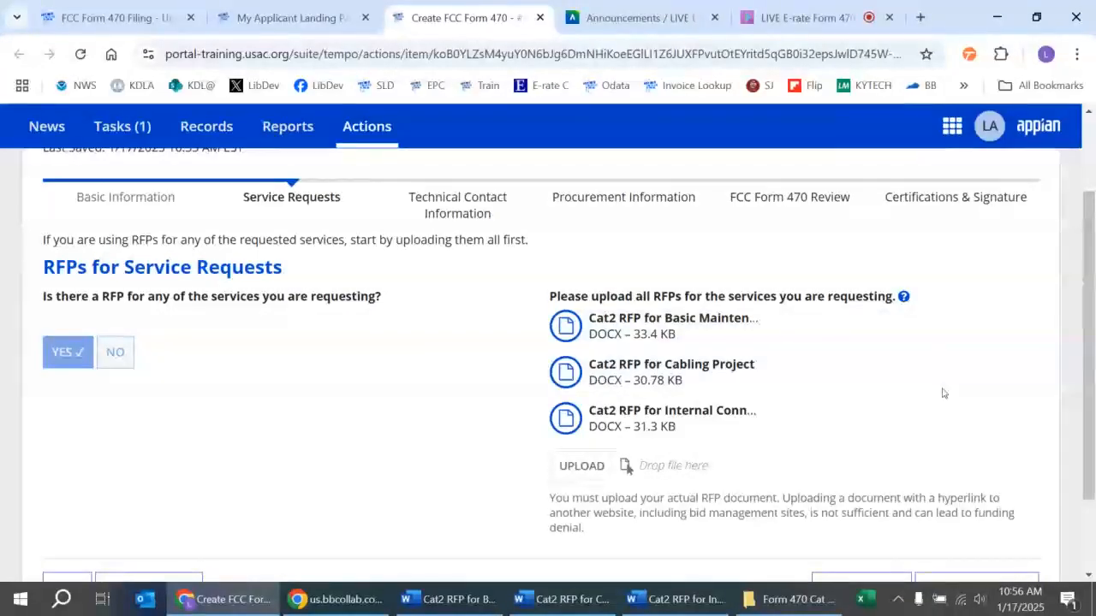
pyautogui.scroll(-2, 943, 402)
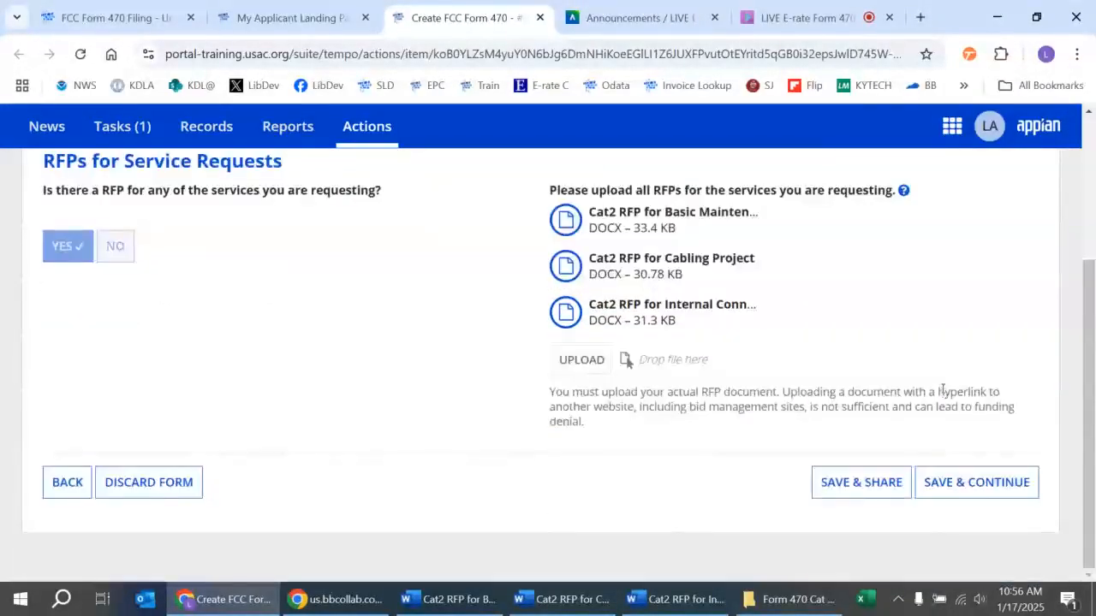
pyautogui.click(980, 481)
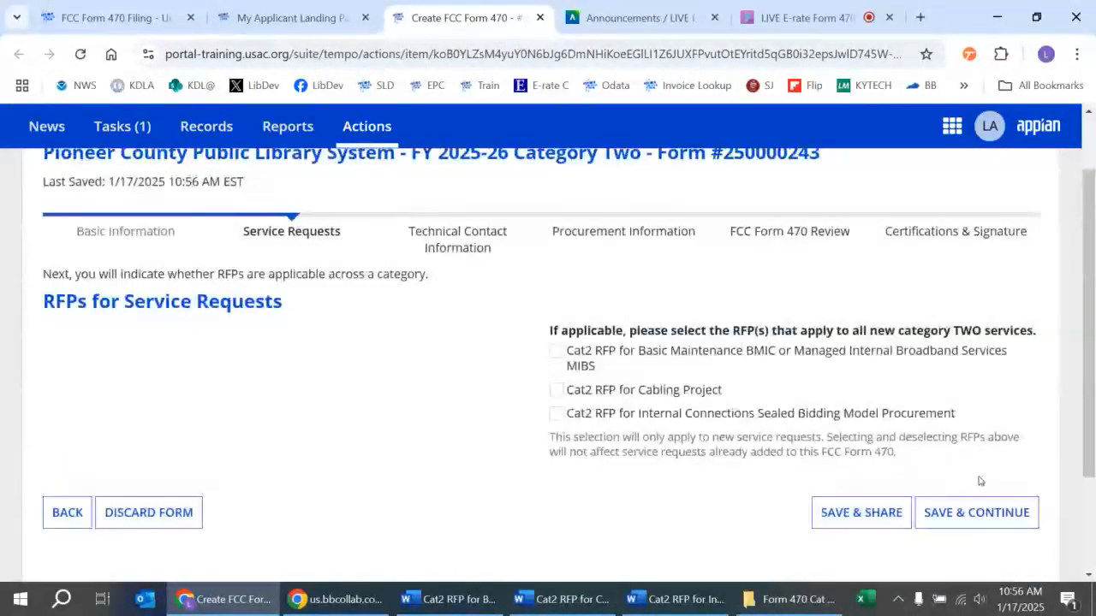
# Leave every RFP unselected for all new Category Two services, then save and continue
pyautogui.moveTo(1077, 281); pyautogui.dragTo(1091, 321)
pyautogui.click(1027, 283)
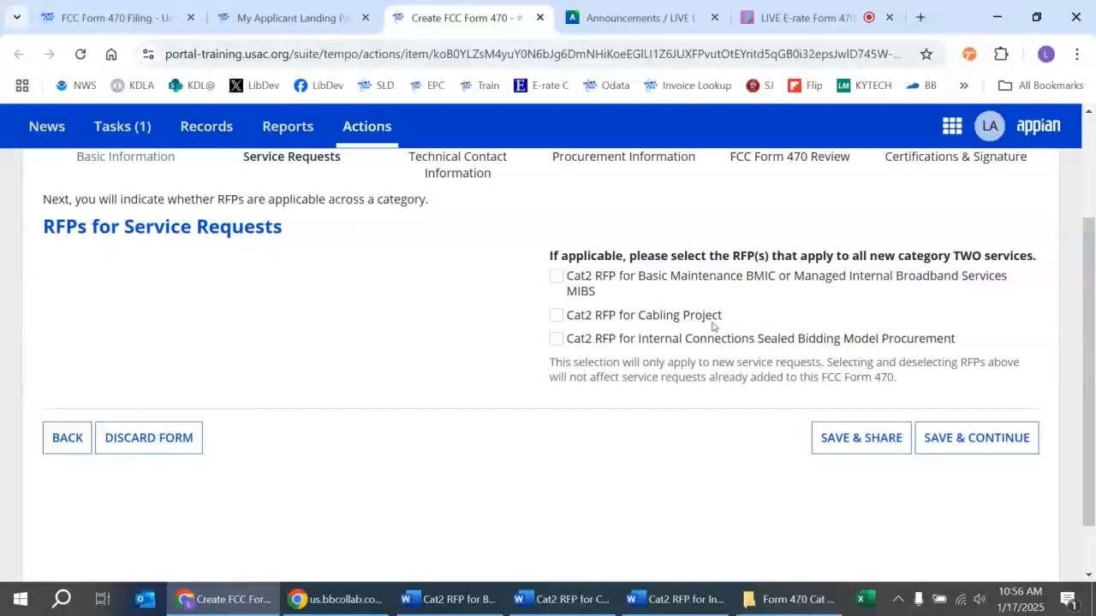
pyautogui.click(980, 438)
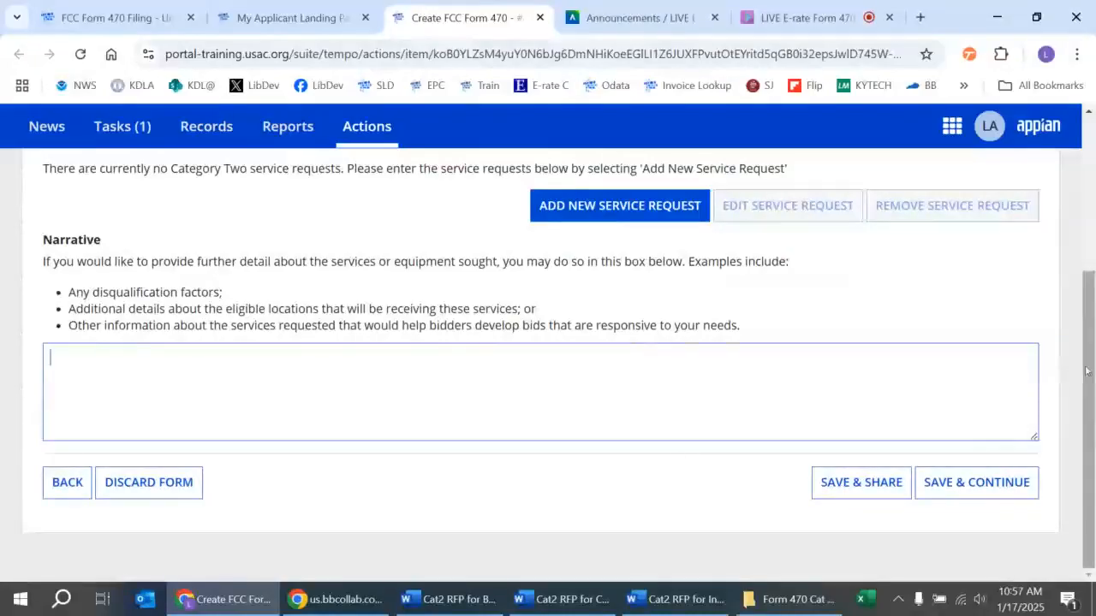
# Add a new service request seeking bids for broadband connectivity equipment and related software and licenses, and check its service type
pyautogui.moveTo(1087, 369); pyautogui.dragTo(1080, 324)
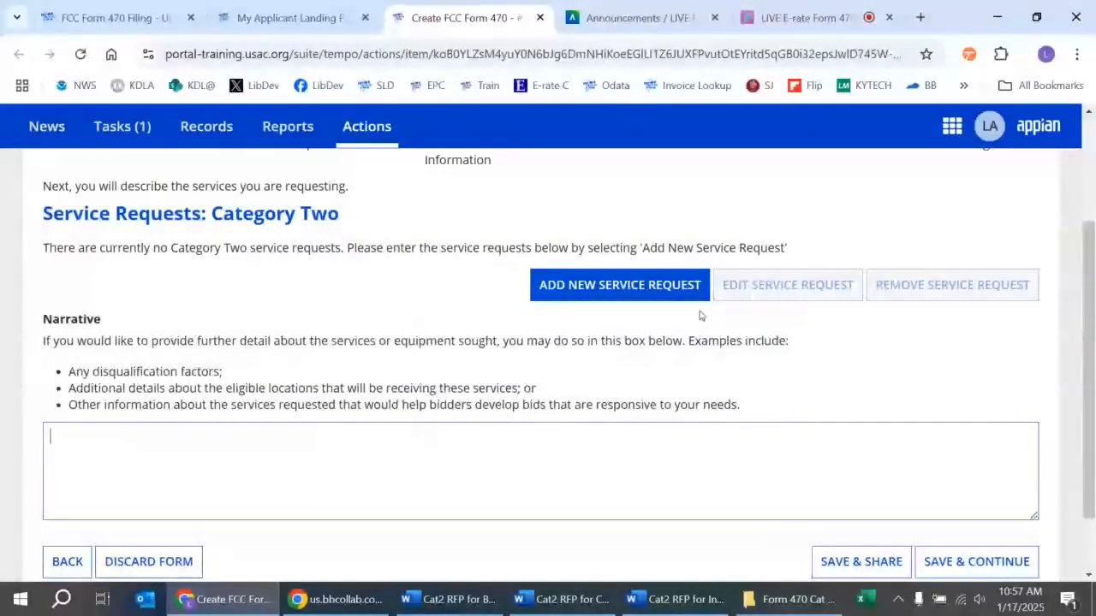
pyautogui.click(629, 299)
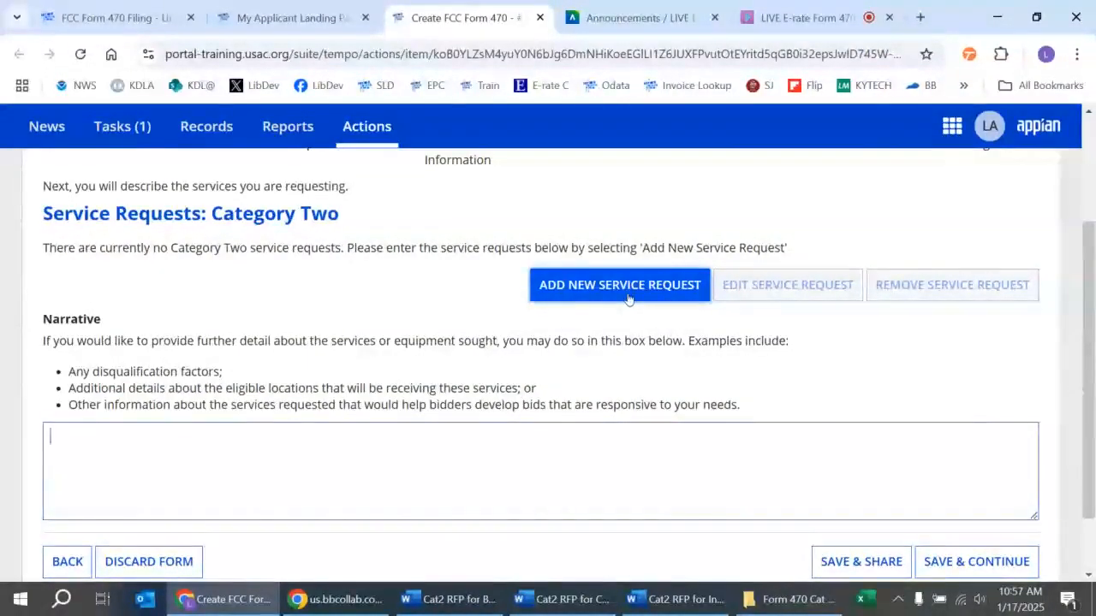
pyautogui.click(628, 291)
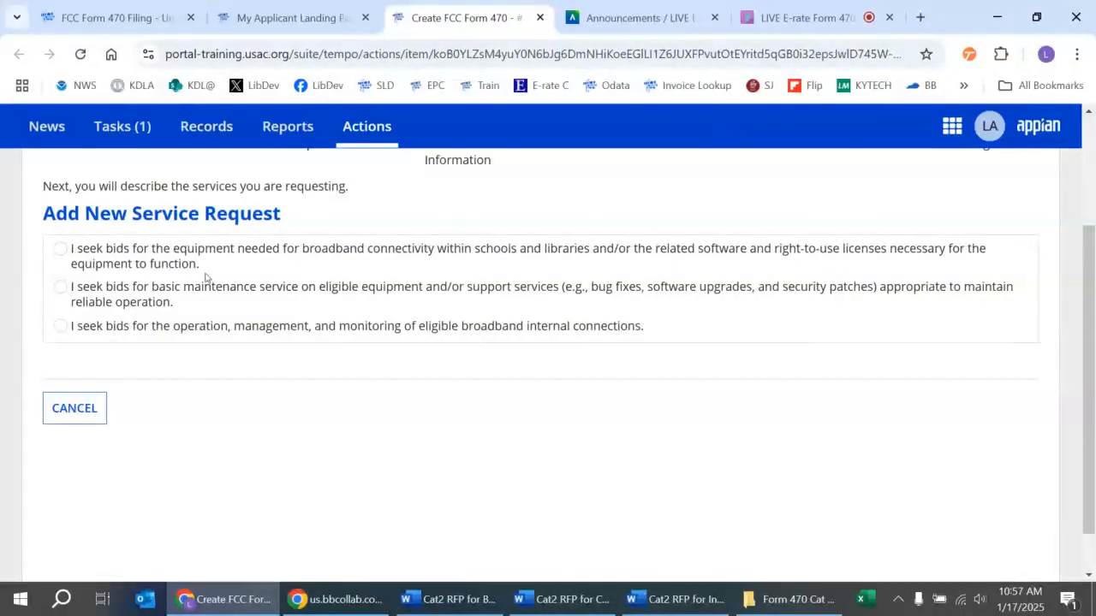
pyautogui.click(60, 250)
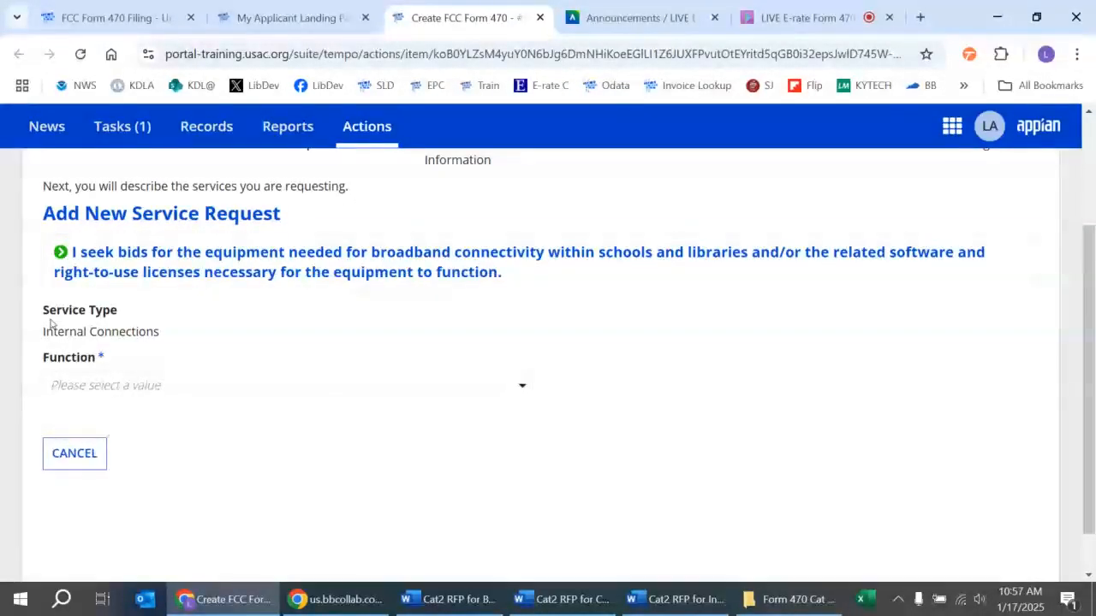
pyautogui.moveTo(42, 305); pyautogui.dragTo(175, 332)
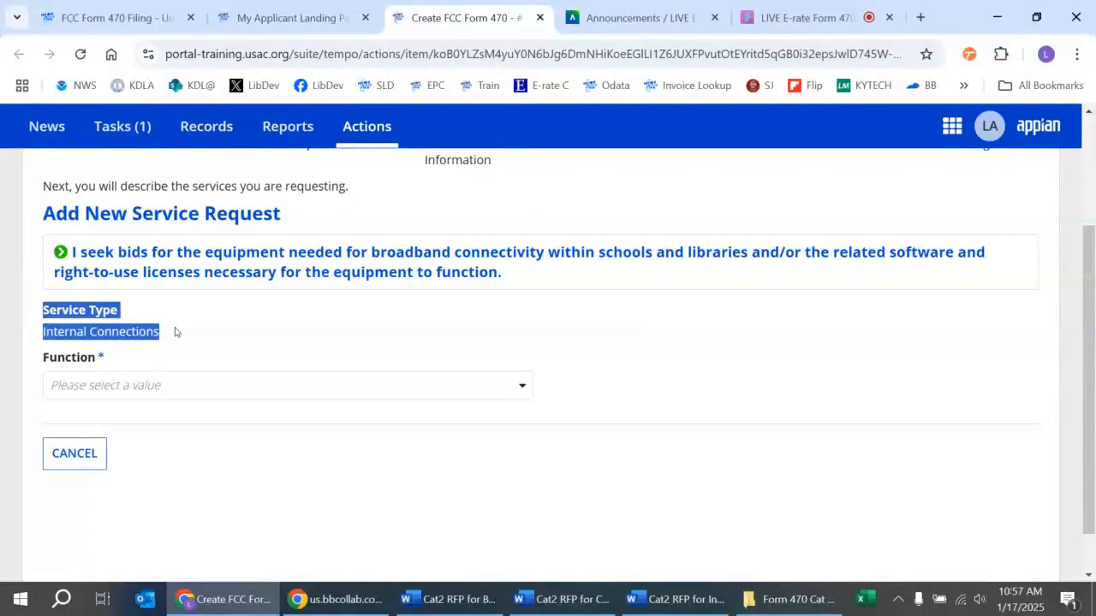
pyautogui.click(300, 341)
# Set the request's function to Wireless Access Points and Necessary Software and Licenses with a quantity of 3
pyautogui.scroll(-1, 300, 341)
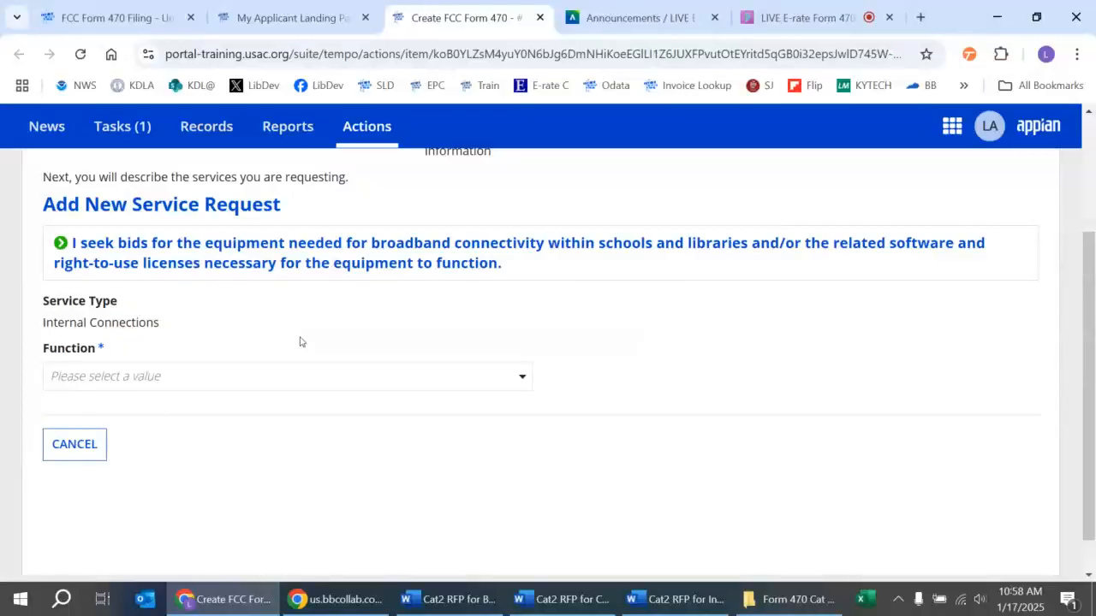
pyautogui.click(522, 376)
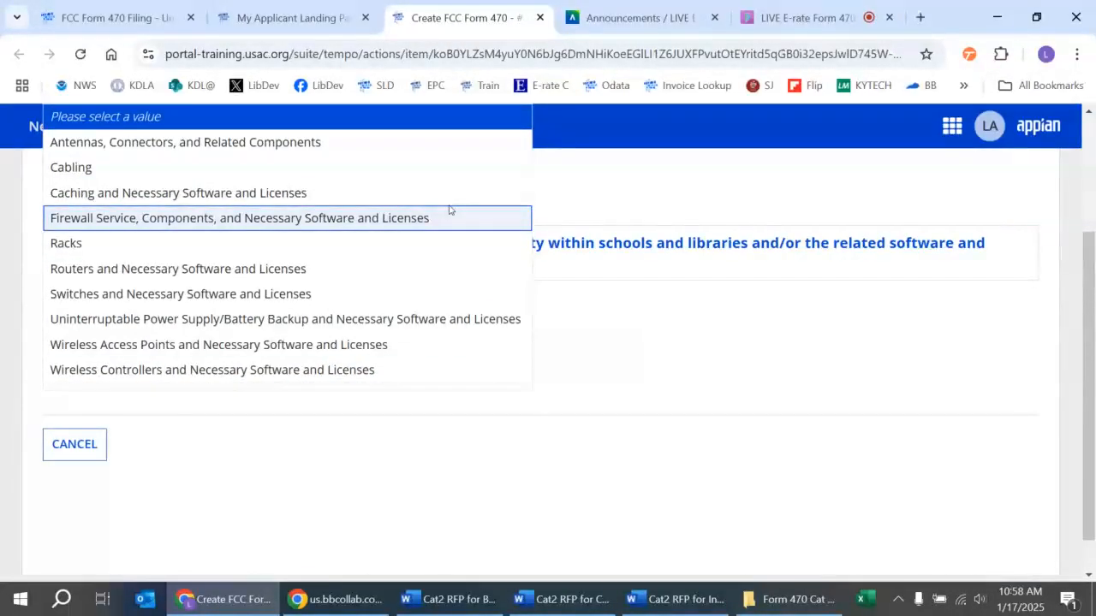
pyautogui.click(408, 344)
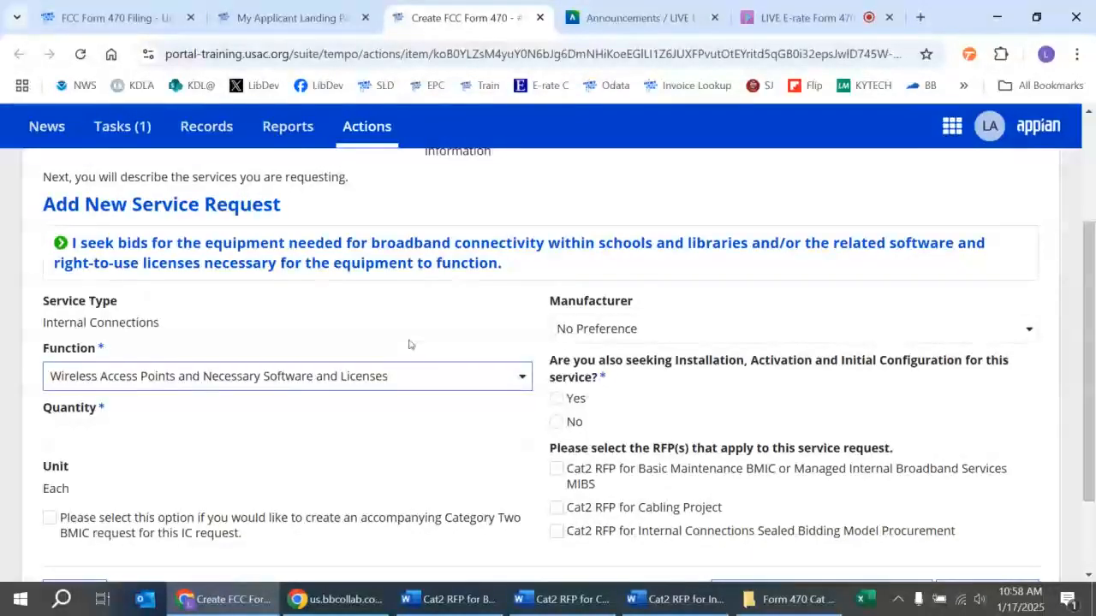
pyautogui.scroll(-1, 409, 344)
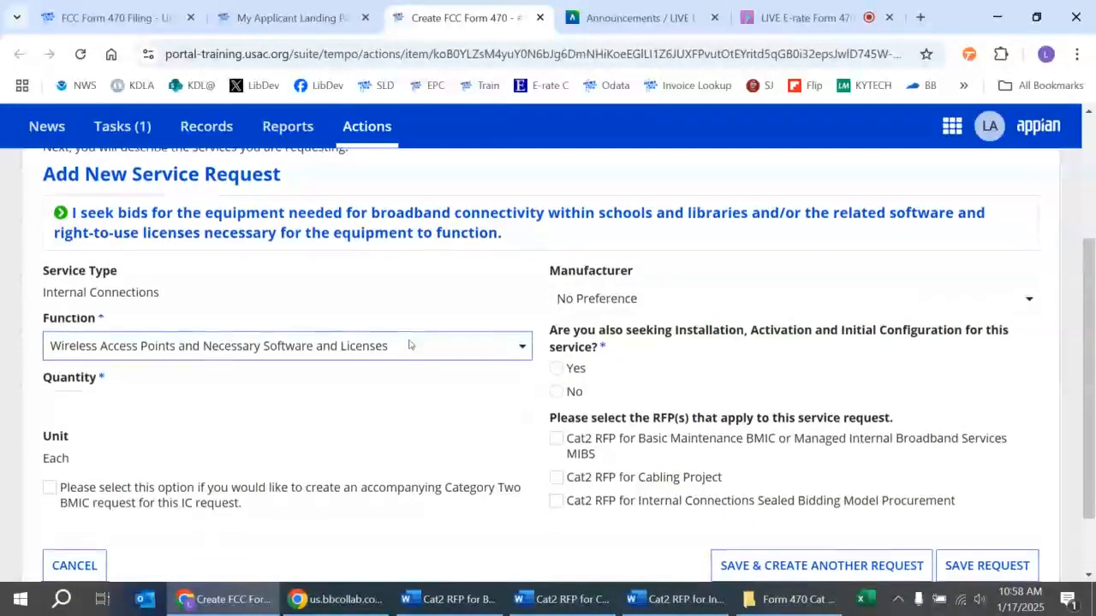
pyautogui.click(293, 400)
pyautogui.write('3')
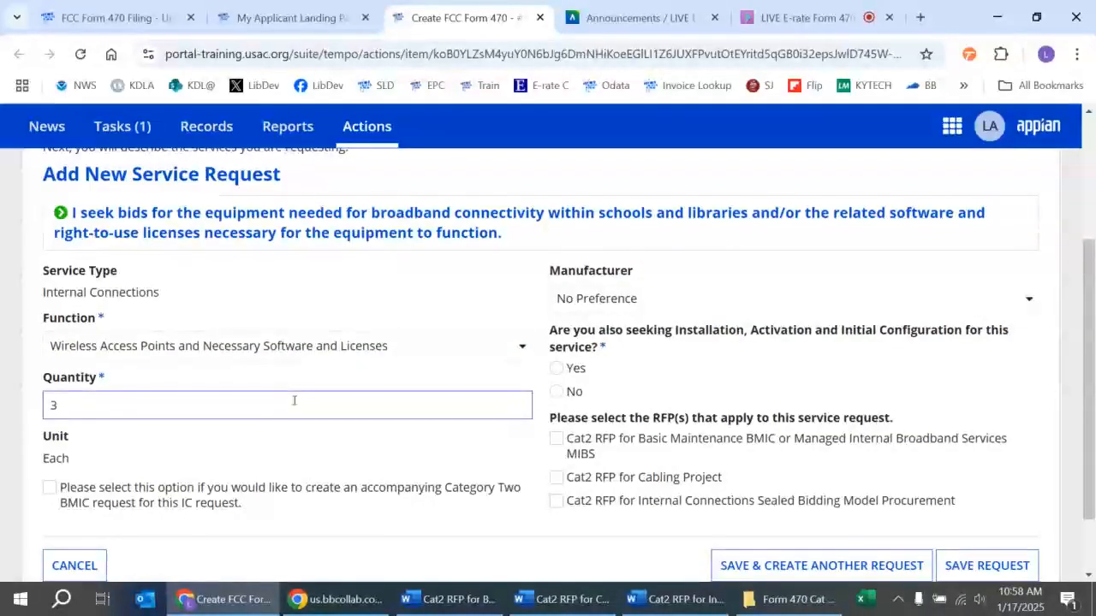
# Choose Meraki or equivalent as the manufacturer for the wireless access points
pyautogui.click(668, 305)
pyautogui.scroll(1, 671, 303)
pyautogui.scroll(5, 670, 301)
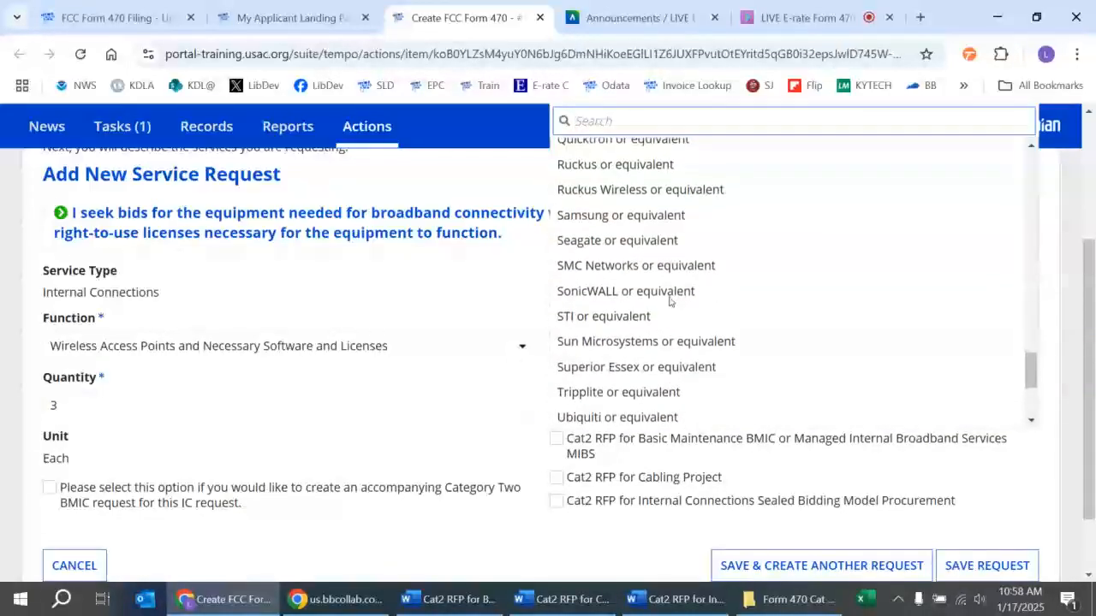
pyautogui.scroll(3, 670, 301)
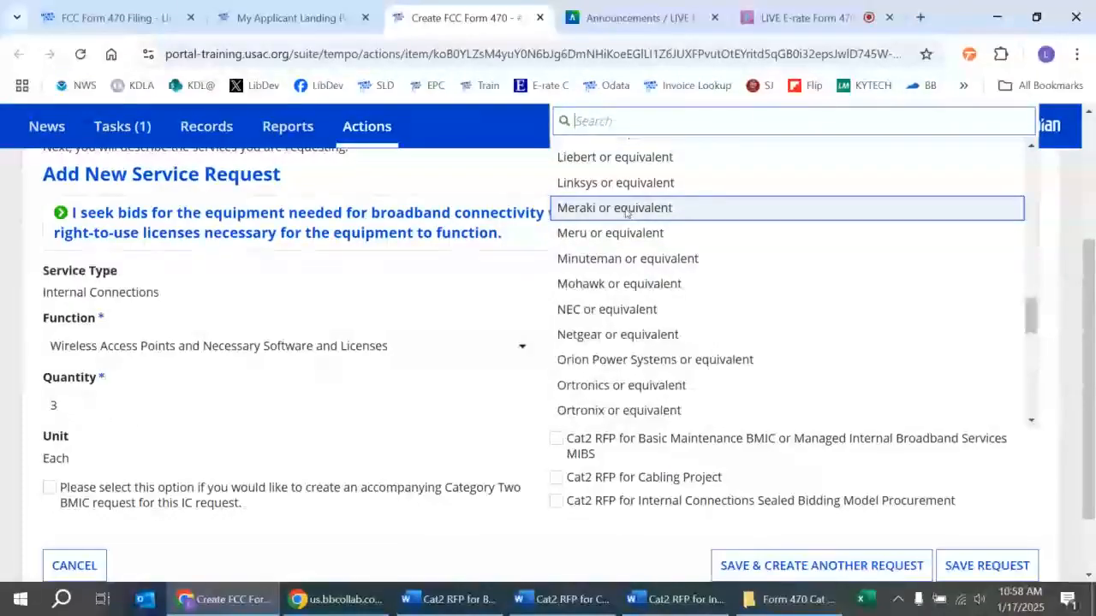
pyautogui.click(626, 210)
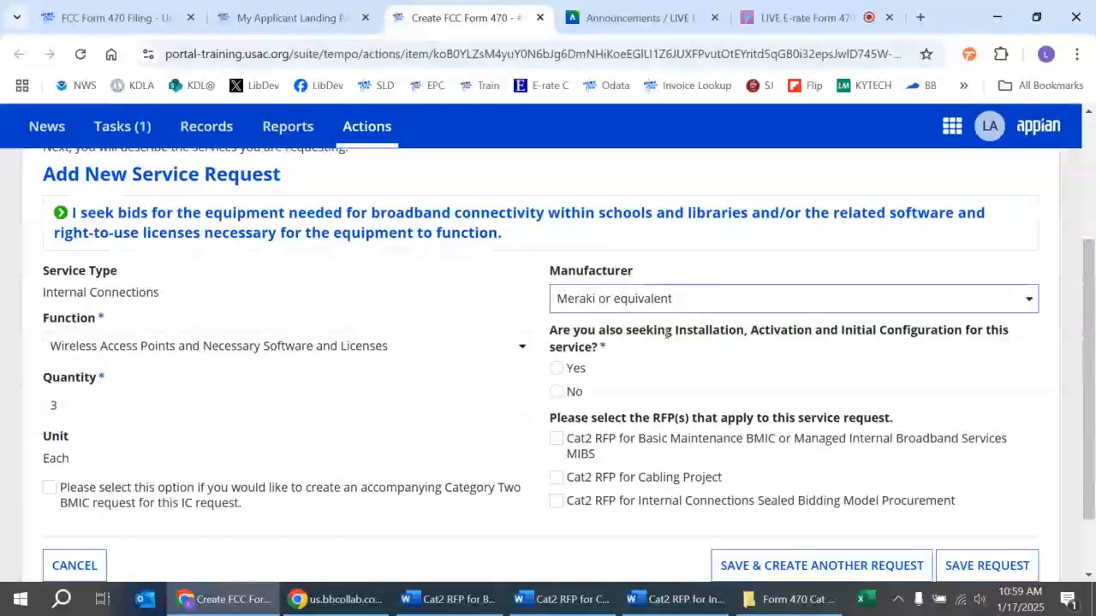
# Answer No to Installation, Activation and Initial Configuration, and apply the Cat2 RFP for Internal Connections Sealed Bidding Model Procurement
pyautogui.scroll(-1, 666, 335)
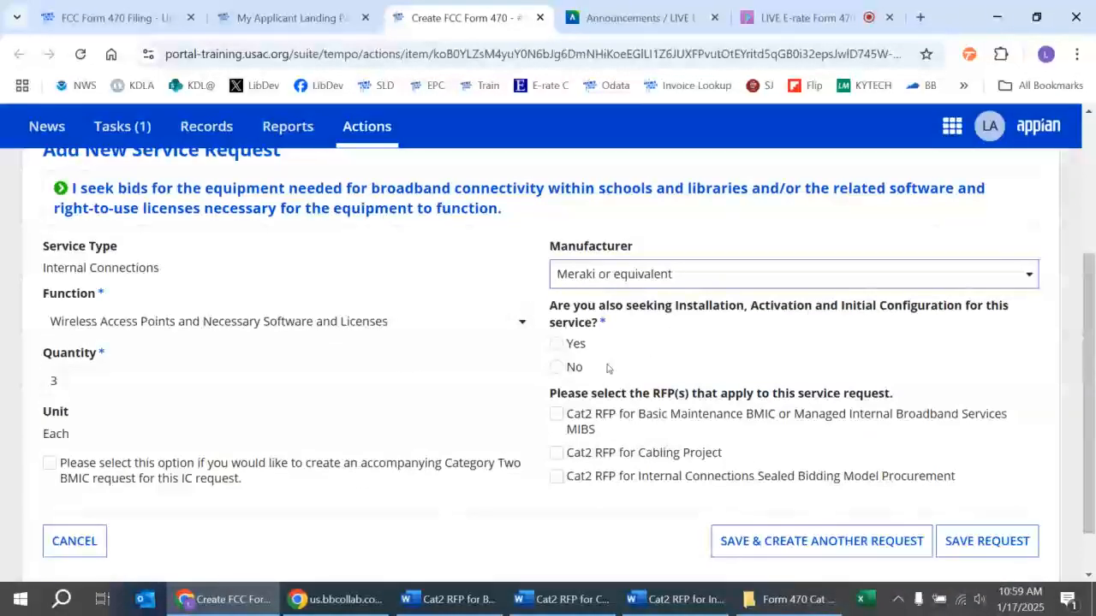
pyautogui.click(554, 374)
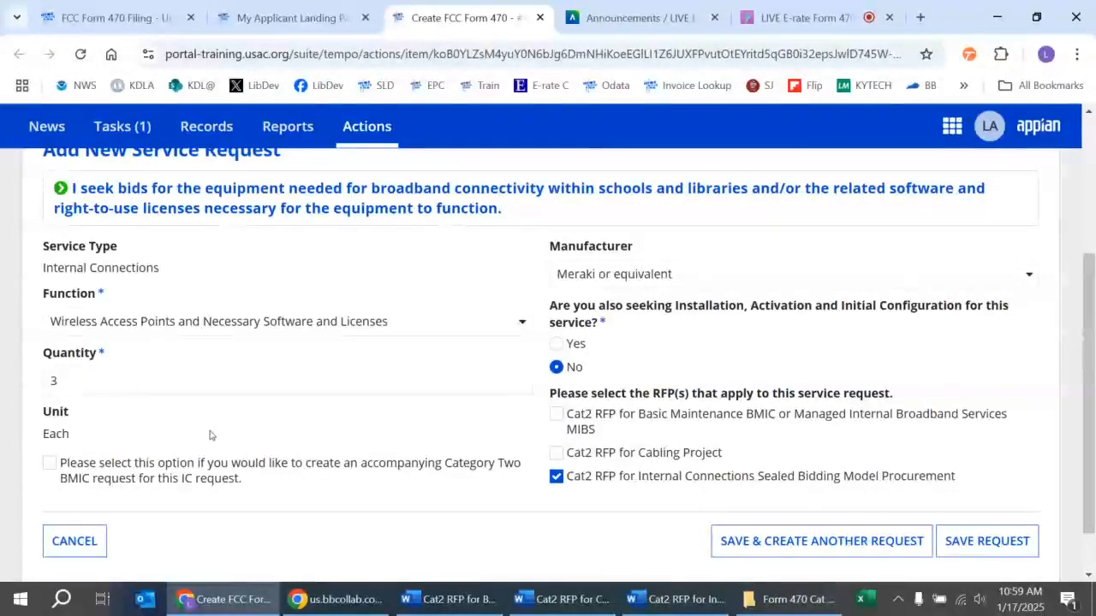
pyautogui.moveTo(42, 245); pyautogui.dragTo(173, 275)
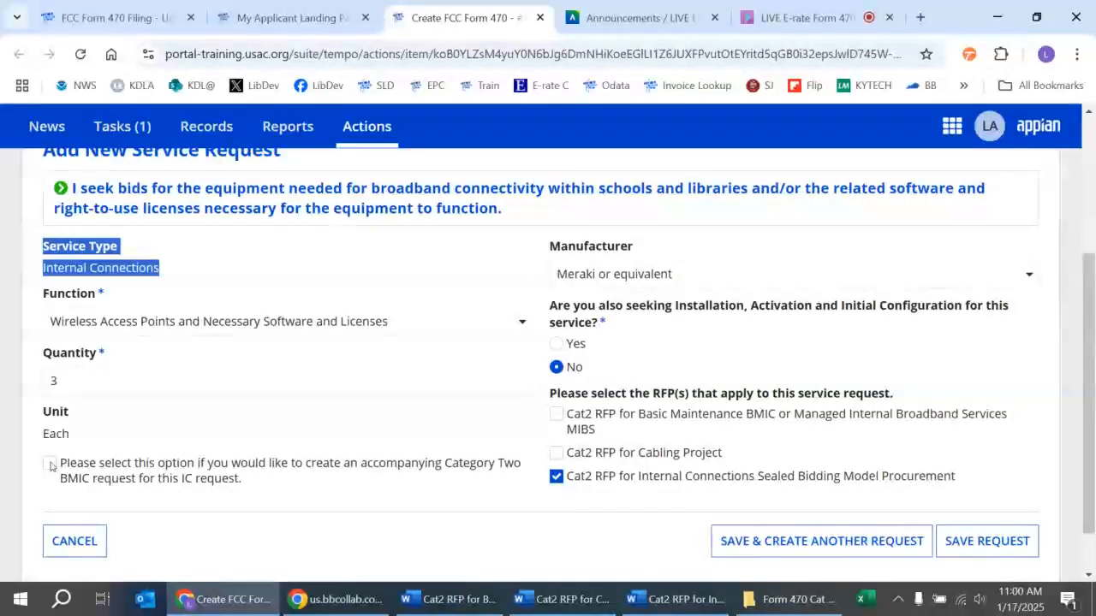
pyautogui.click(94, 450)
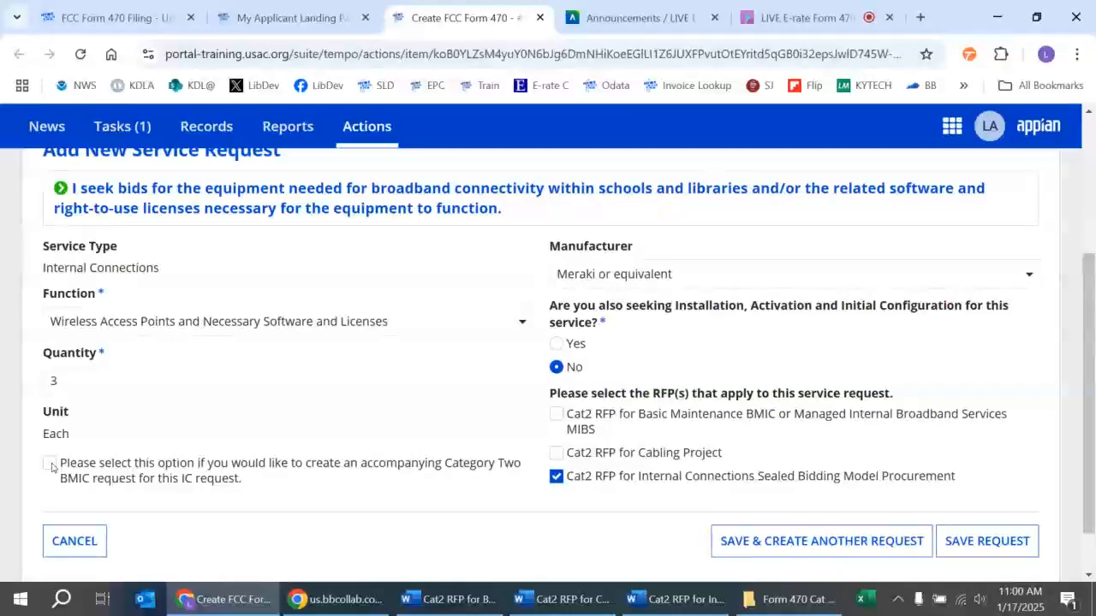
# Opt to create an accompanying Category Two BMIC request and review its prefilled service type, function and quantity
pyautogui.click(51, 465)
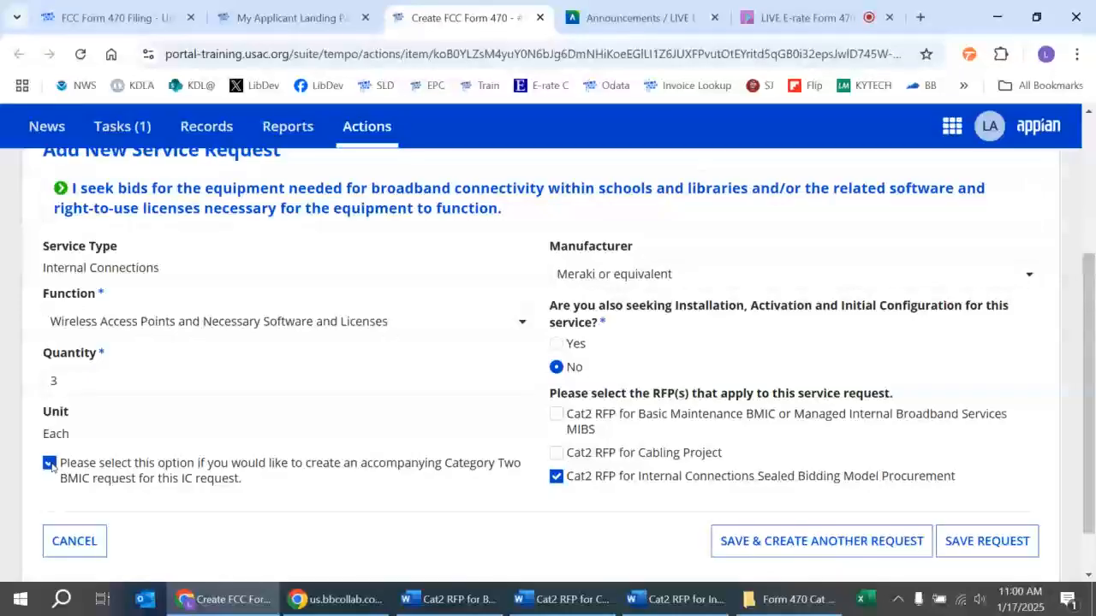
pyautogui.scroll(-2, 261, 424)
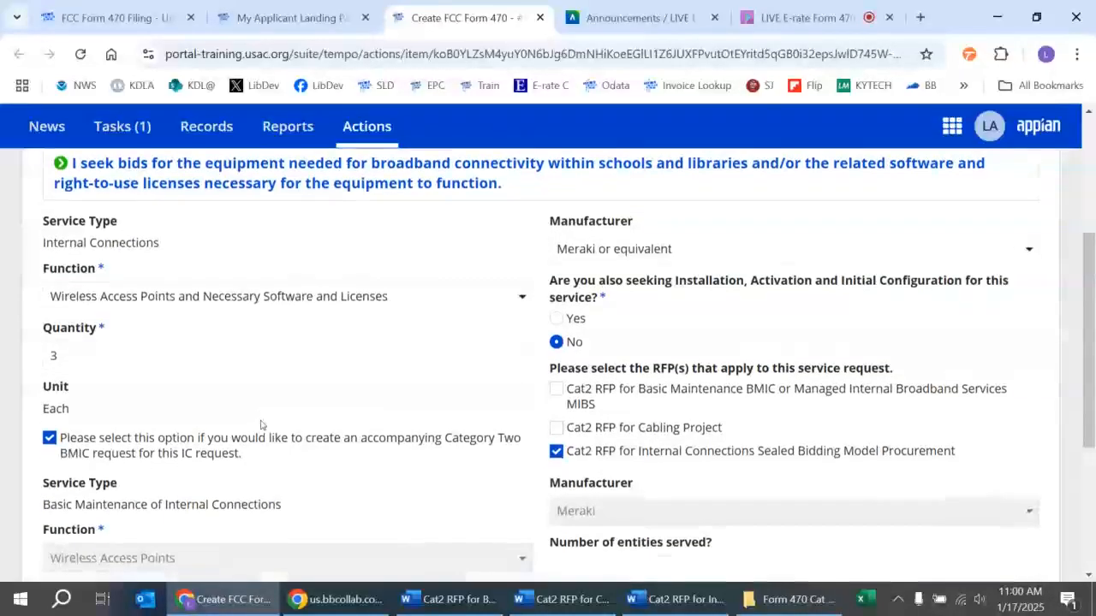
pyautogui.scroll(-1, 261, 424)
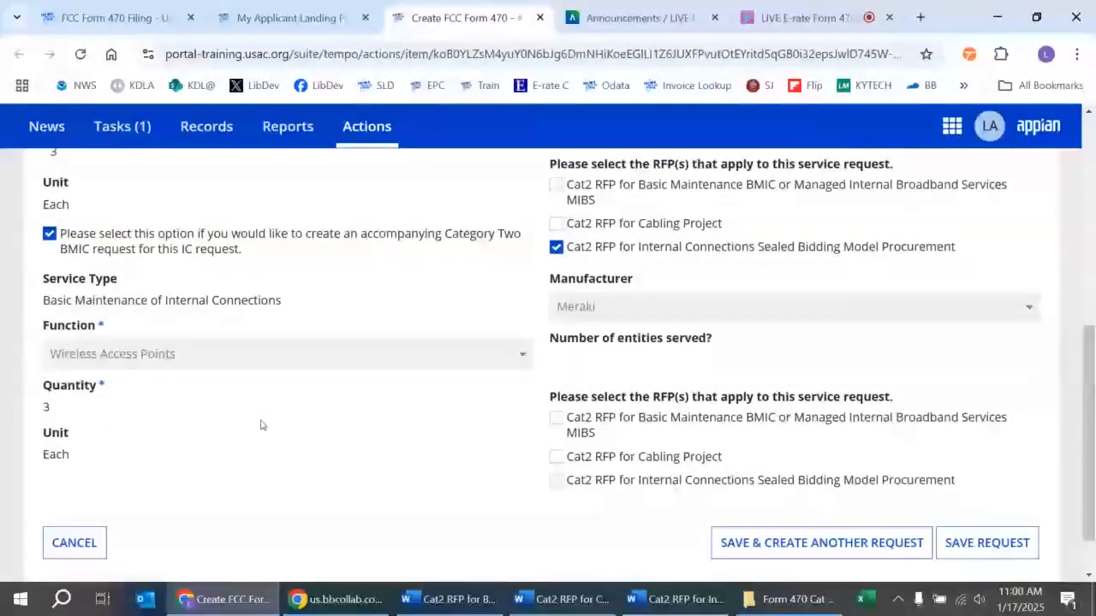
pyautogui.moveTo(48, 277); pyautogui.dragTo(310, 298)
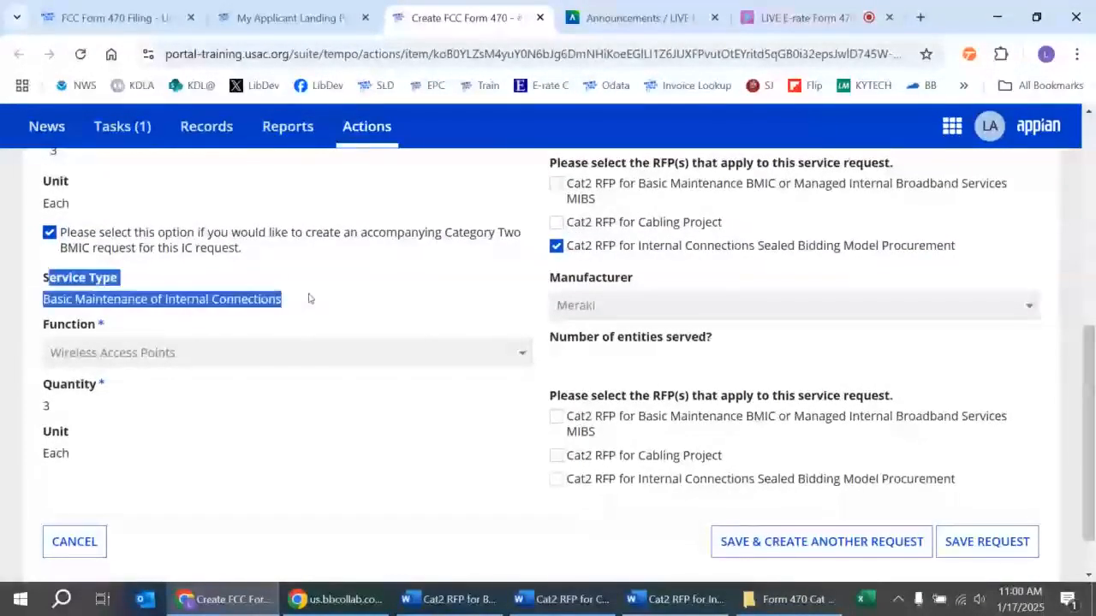
pyautogui.click(252, 411)
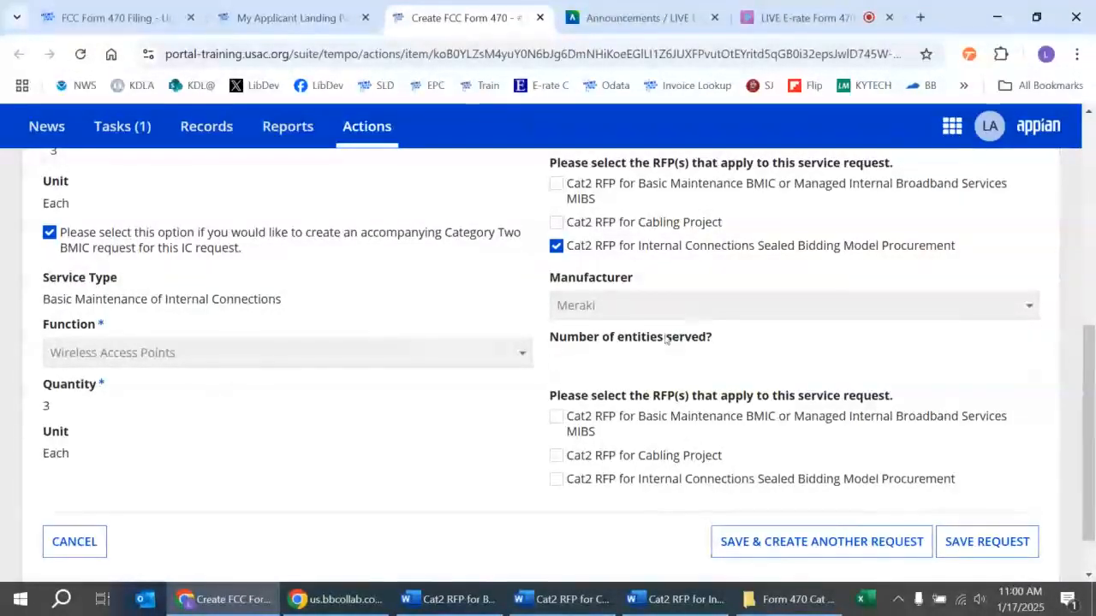
# Enter 1 entity served for the BMIC request, apply the Internal Connections Sealed Bidding Model Procurement RFP, and save the request
pyautogui.click(623, 363)
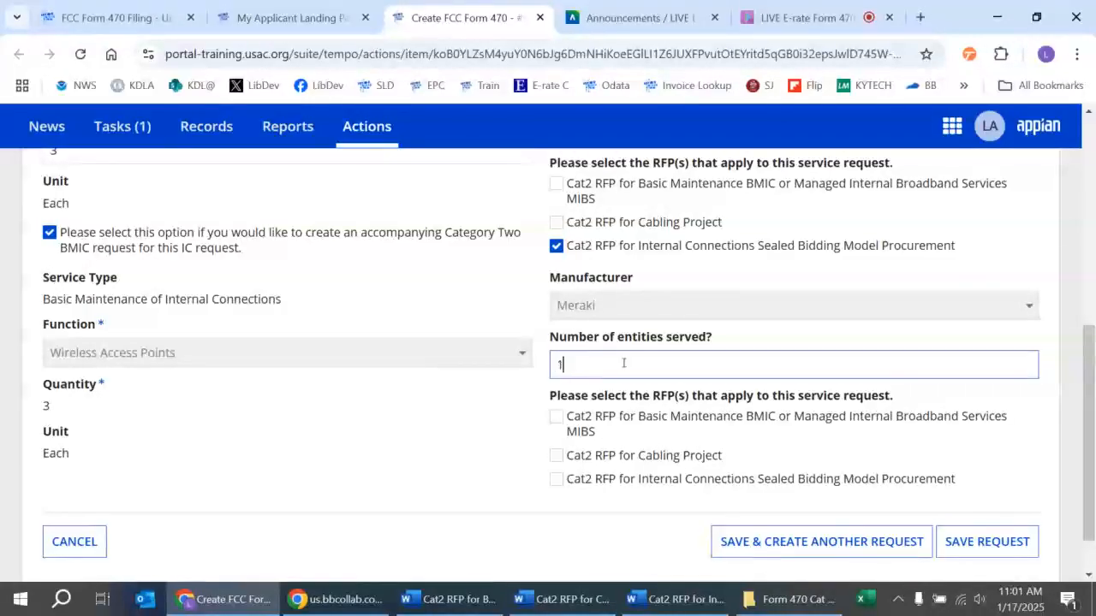
pyautogui.click(561, 483)
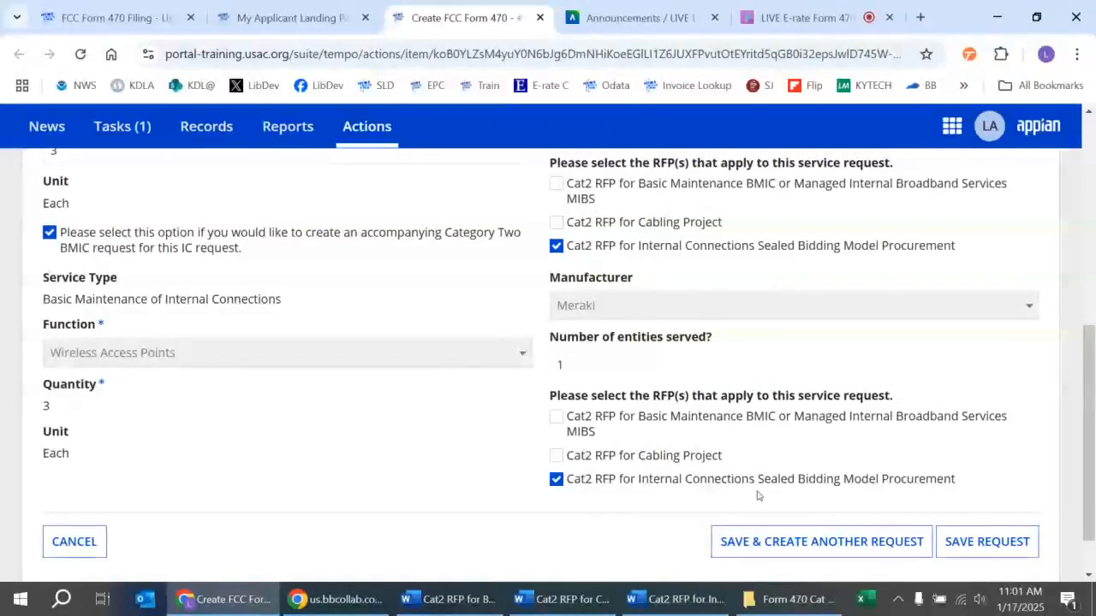
pyautogui.click(981, 543)
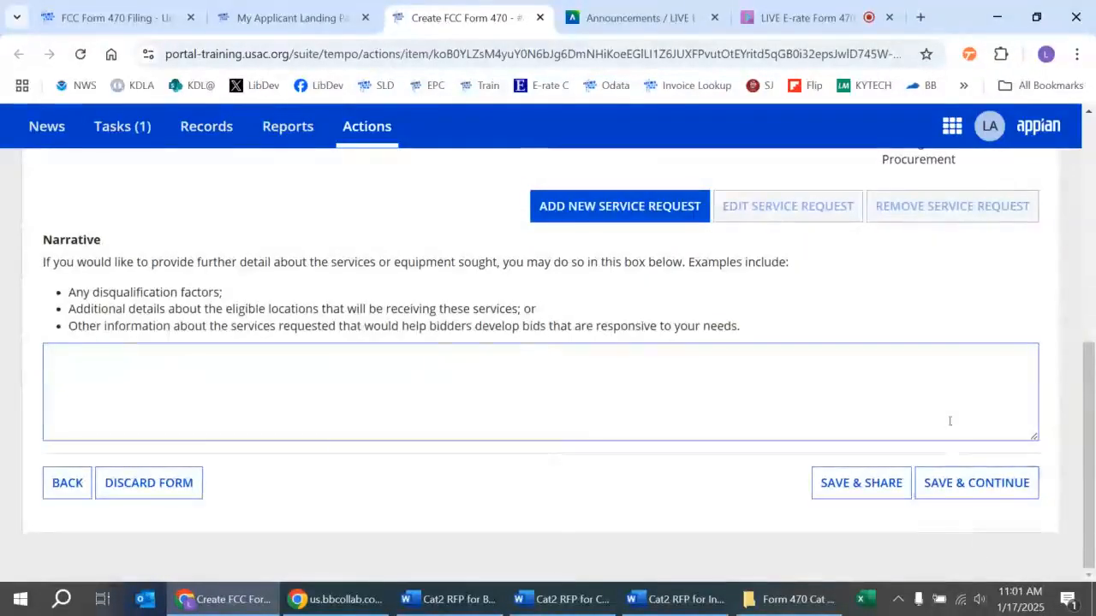
# Add a new Internal Connections service request with the function Firewall Service, Components, and Necessary Software and Licenses
pyautogui.scroll(2, 953, 369)
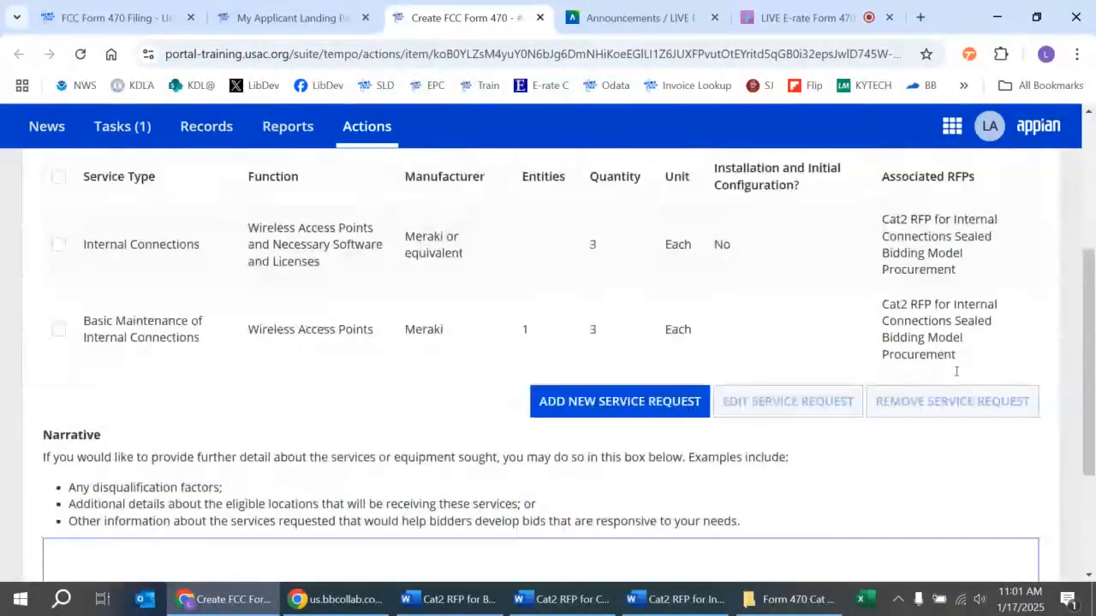
pyautogui.scroll(-1, 957, 371)
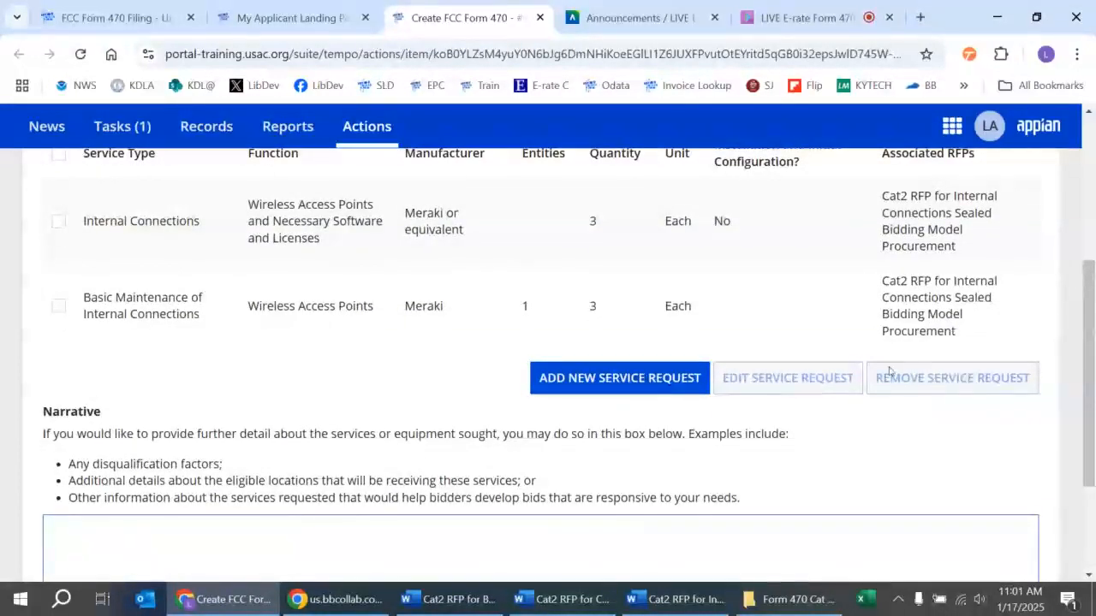
pyautogui.click(643, 386)
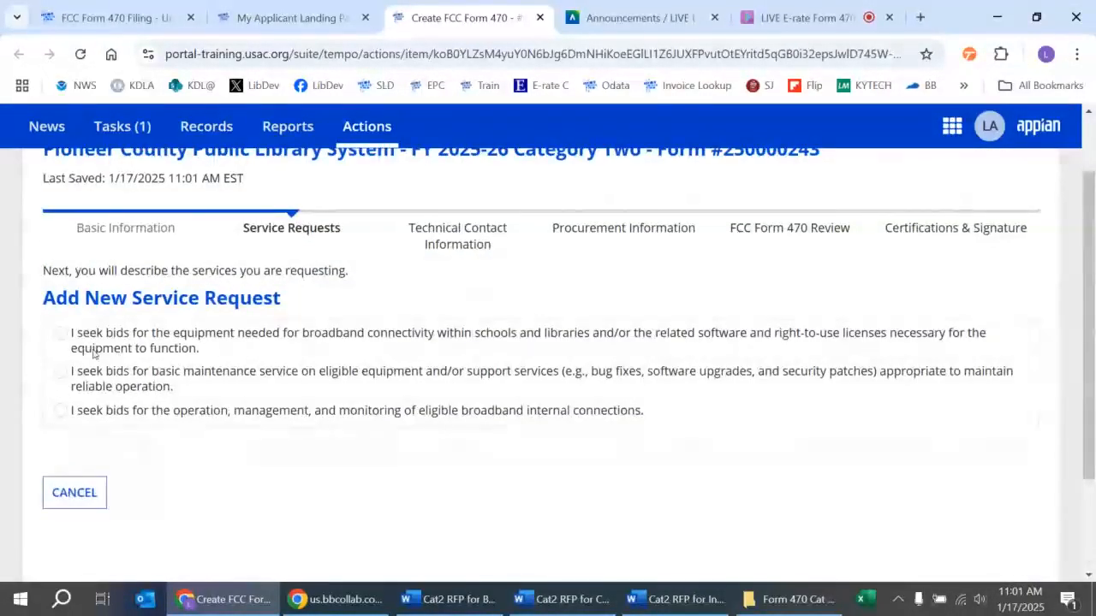
pyautogui.click(59, 333)
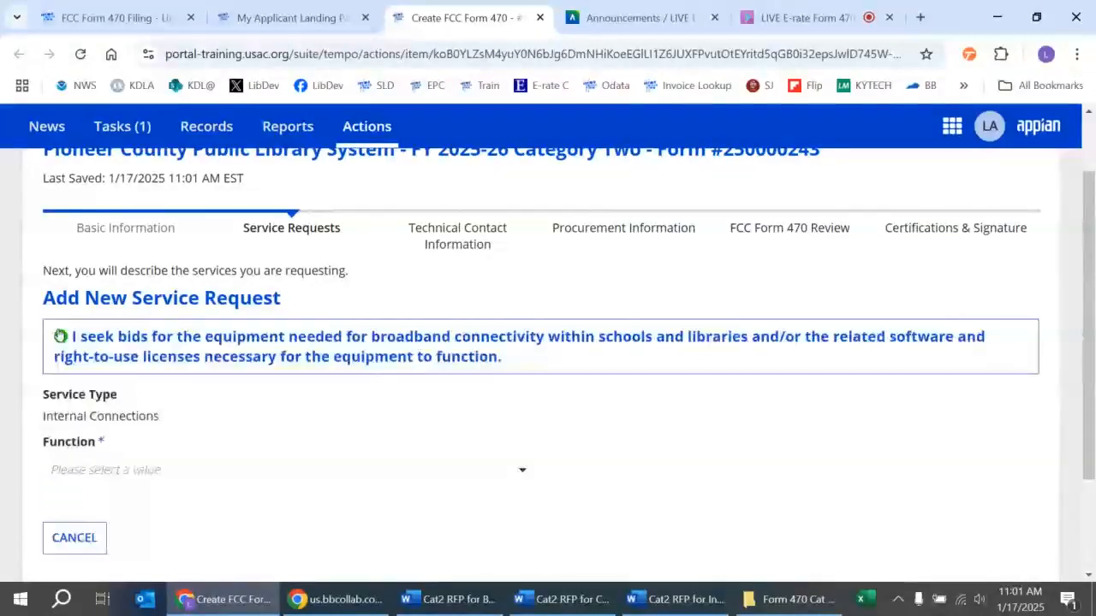
pyautogui.scroll(-2, 55, 335)
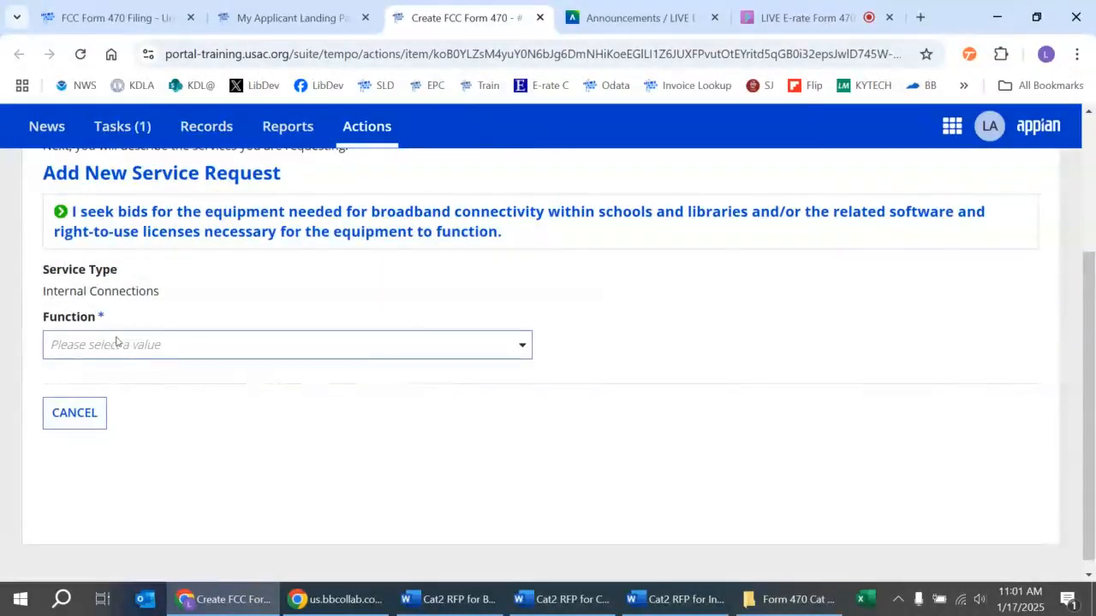
pyautogui.click(116, 343)
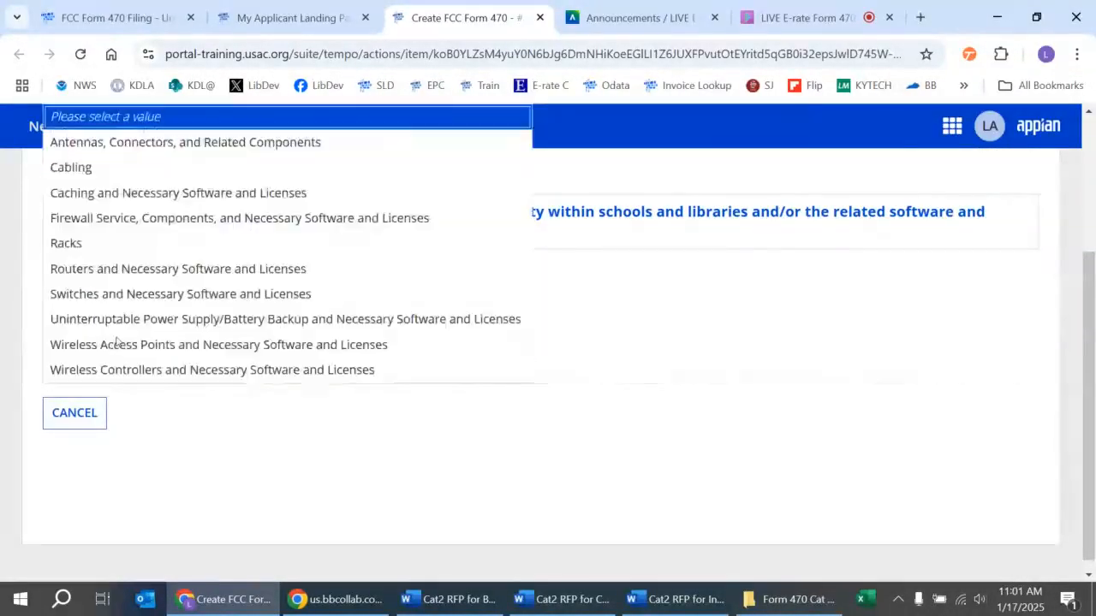
pyautogui.click(221, 220)
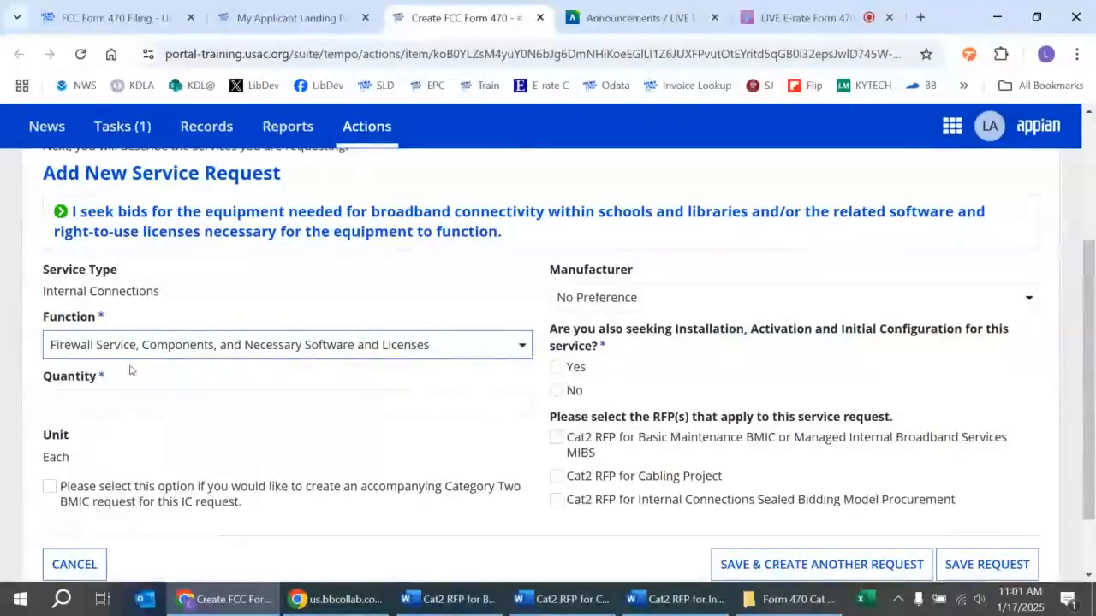
# Set the firewall quantity to 1 and opt to create an accompanying Category Two BMIC request
pyautogui.click(105, 407)
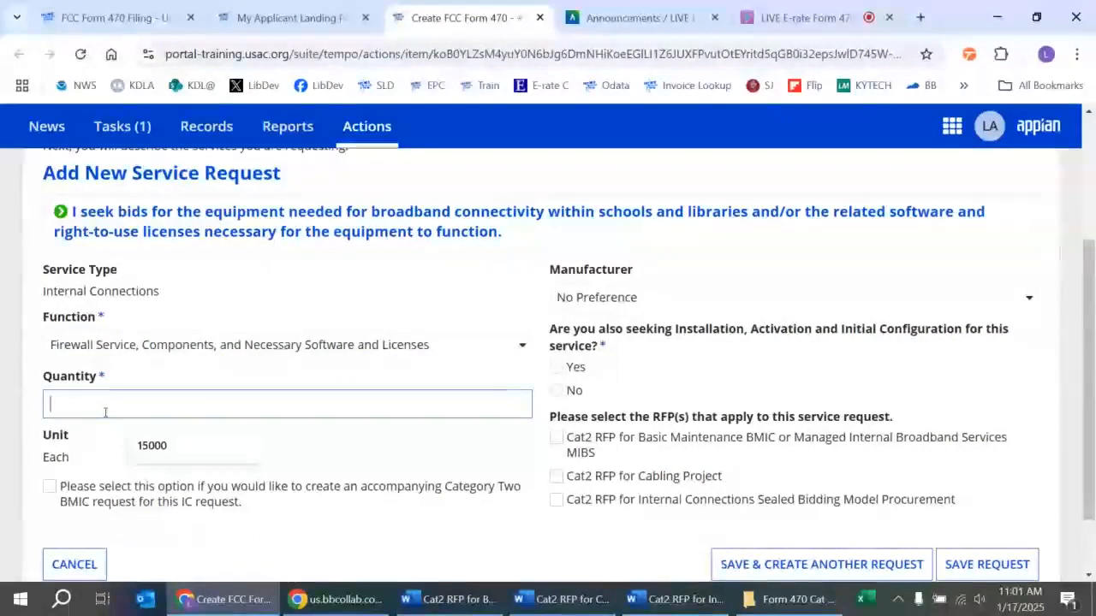
pyautogui.write('1')
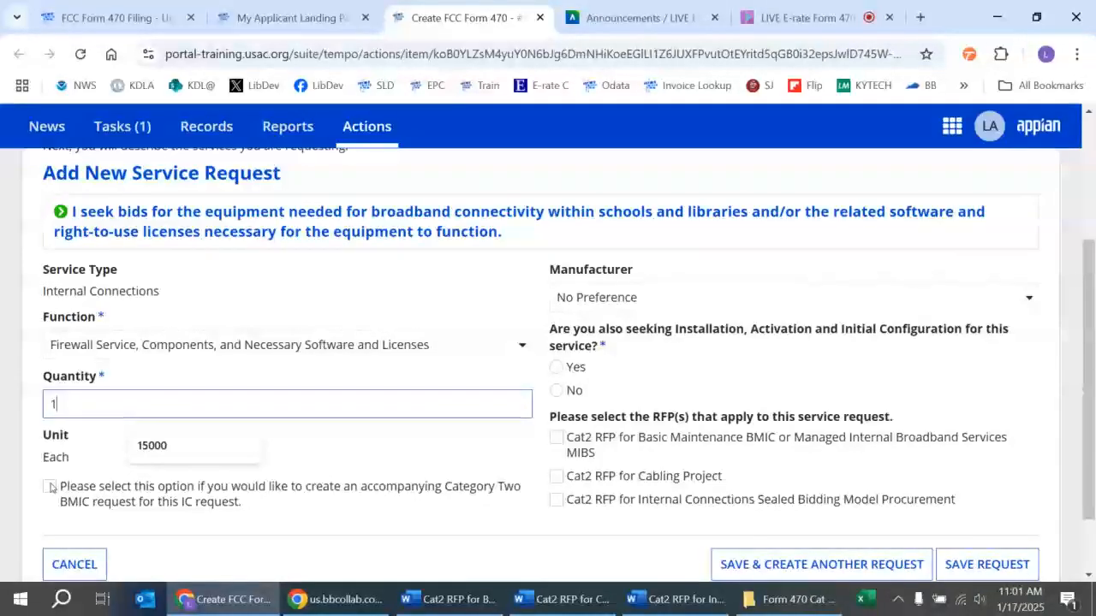
pyautogui.click(51, 487)
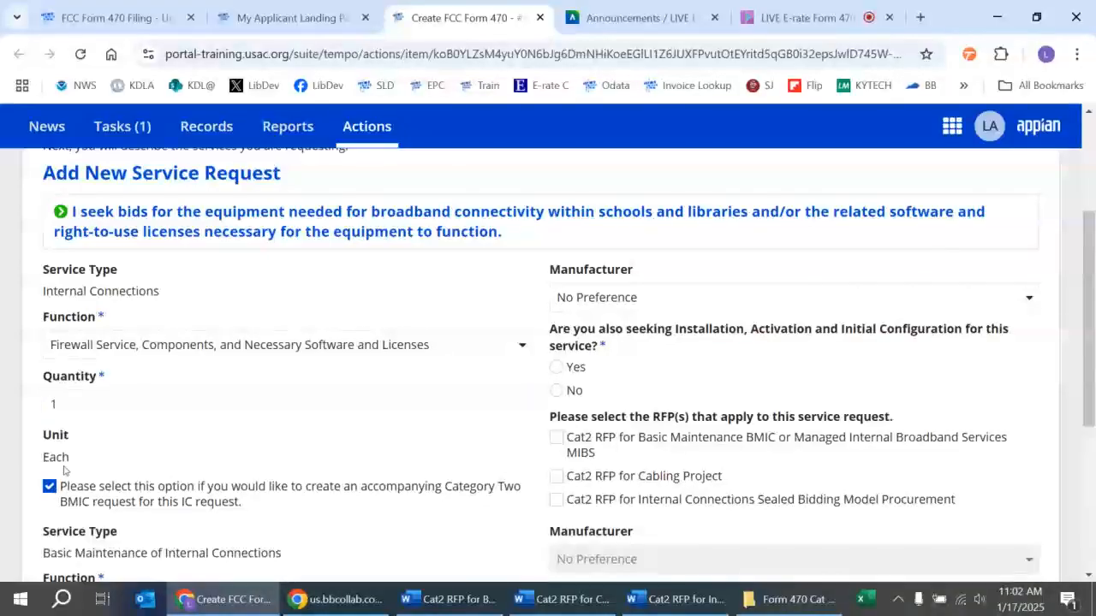
# Choose Other as the firewall manufacturer and enter Arista as the manufacturer description
pyautogui.click(684, 308)
pyautogui.scroll(-2, 1032, 406)
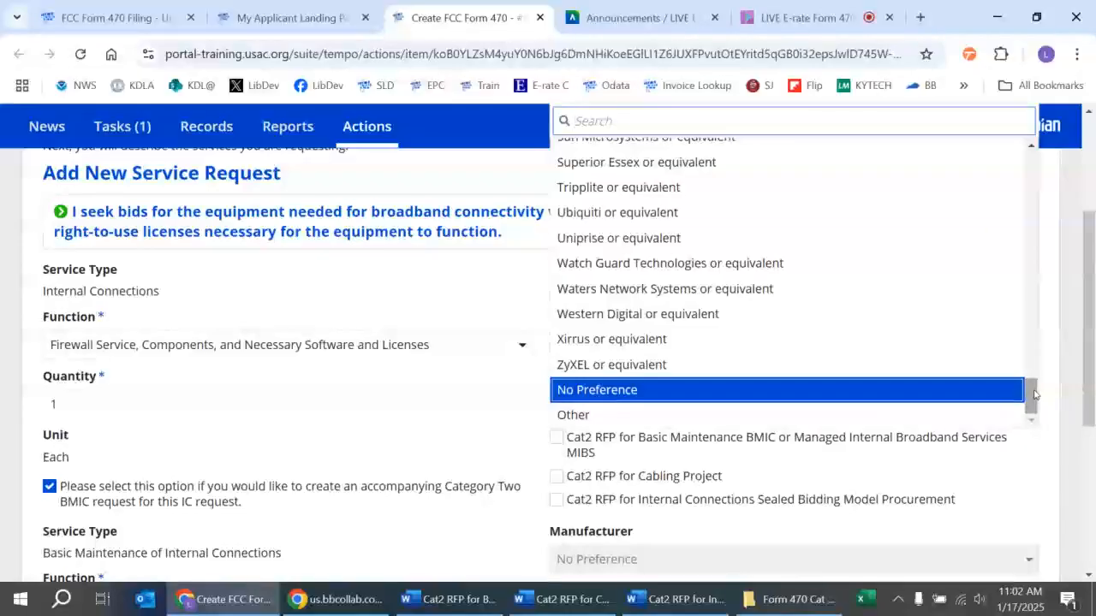
pyautogui.moveTo(1034, 394)
pyautogui.mouseDown()
pyautogui.moveTo(1021, 351)
pyautogui.moveTo(1036, 332)
pyautogui.moveTo(1031, 398)
pyautogui.mouseUp()
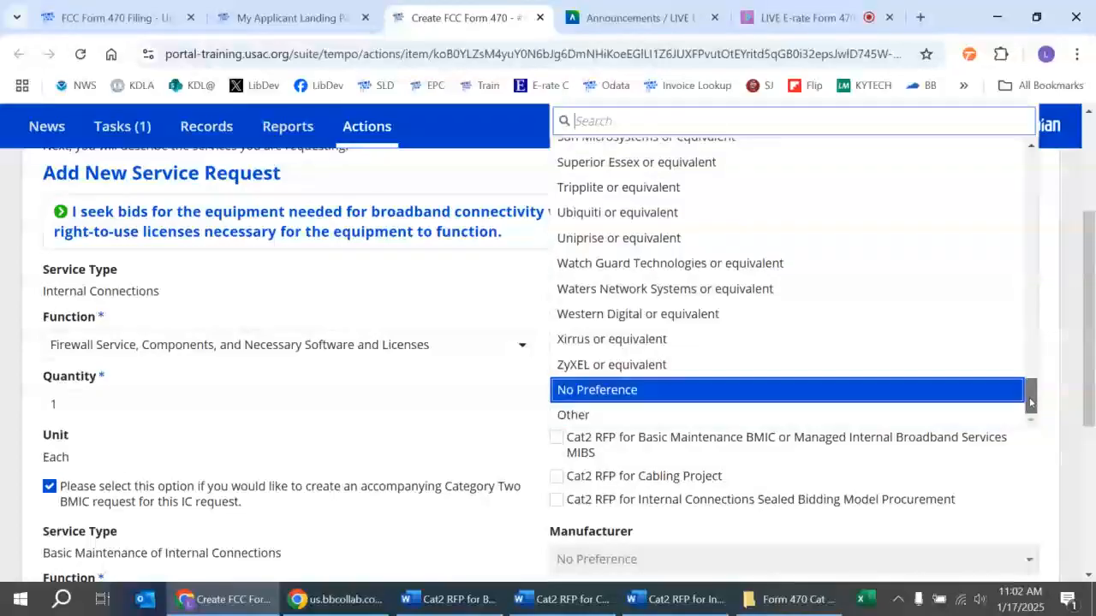
pyautogui.click(799, 413)
pyautogui.click(673, 362)
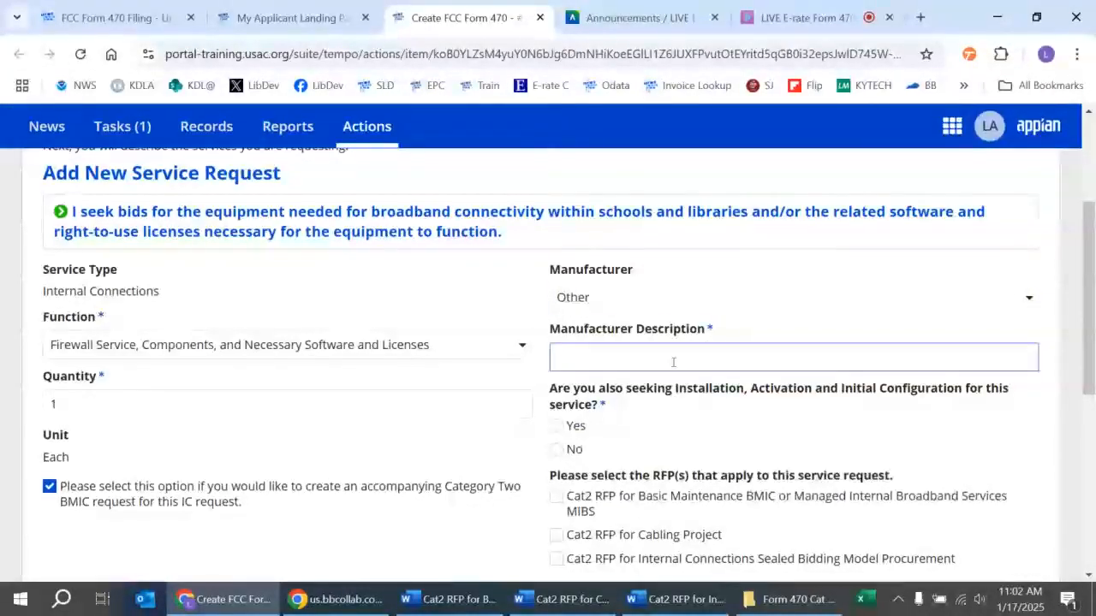
pyautogui.write('Arista')
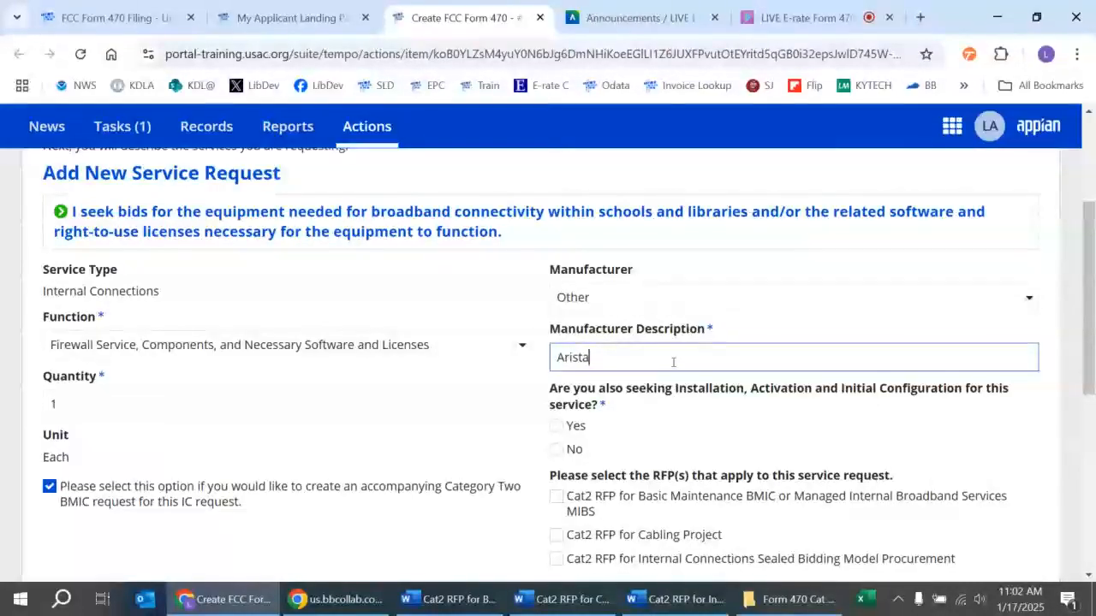
# Answer No to Installation, Activation and Initial Configuration for the firewall, and apply the Cat2 RFP for Internal Connections Sealed Bidding Model Procurement
pyautogui.scroll(-1, 673, 362)
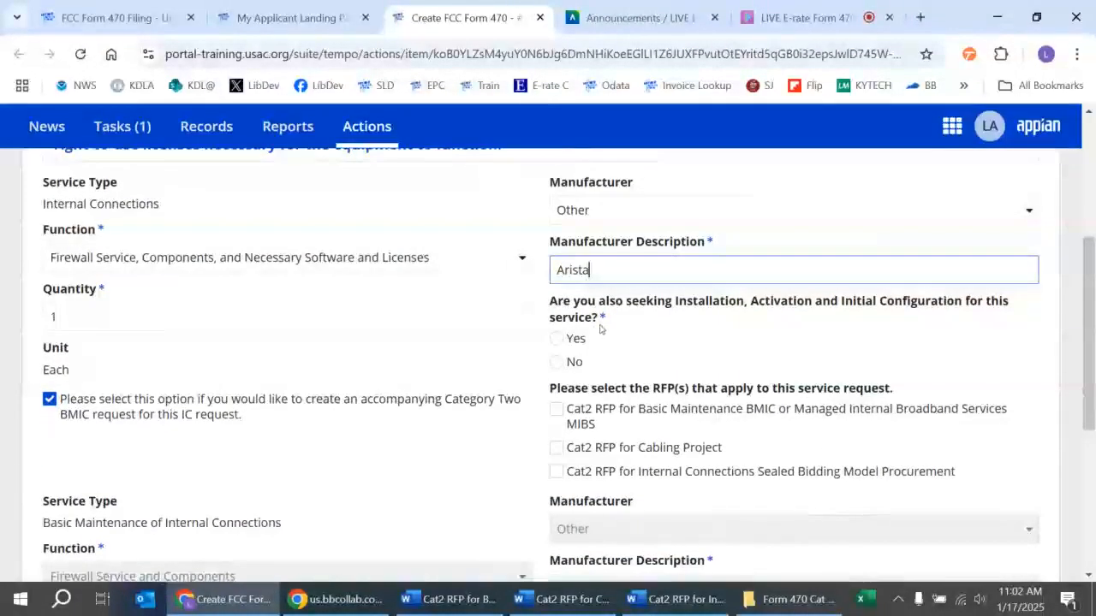
pyautogui.click(555, 362)
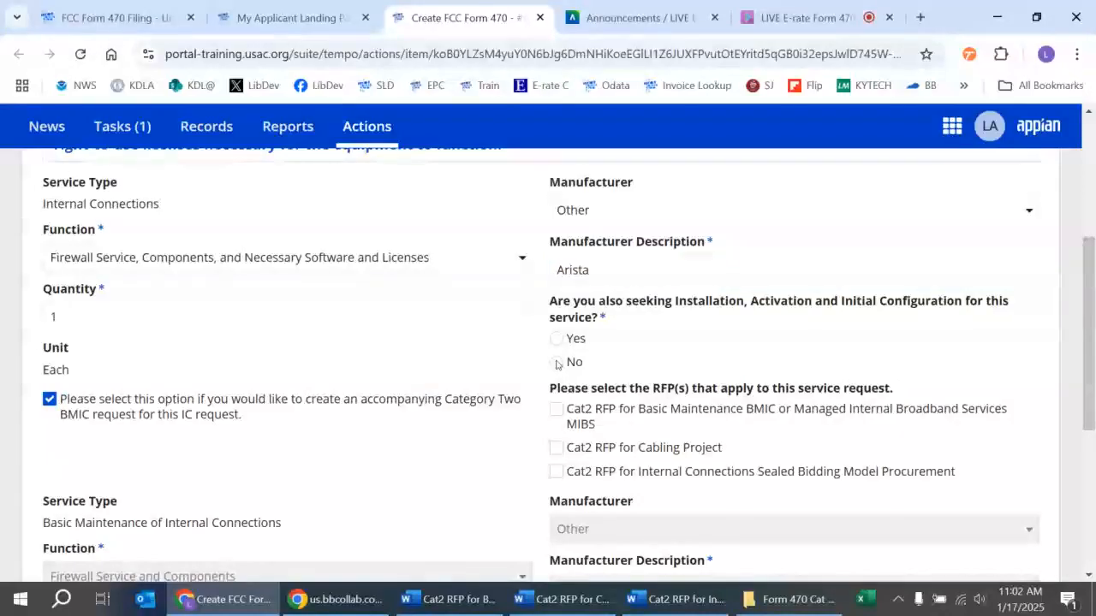
pyautogui.scroll(-1, 854, 303)
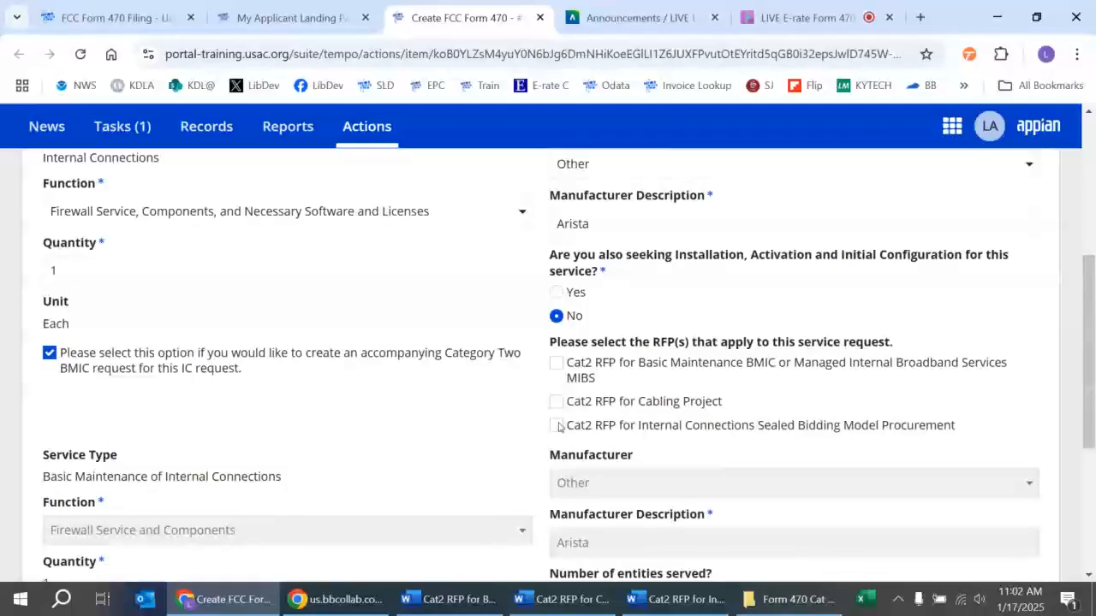
pyautogui.click(557, 426)
# Apply the Internal Connections Sealed Bidding Model Procurement RFP to the firewall BMIC request, enter 1 entity served, and save the request
pyautogui.scroll(-3, 964, 354)
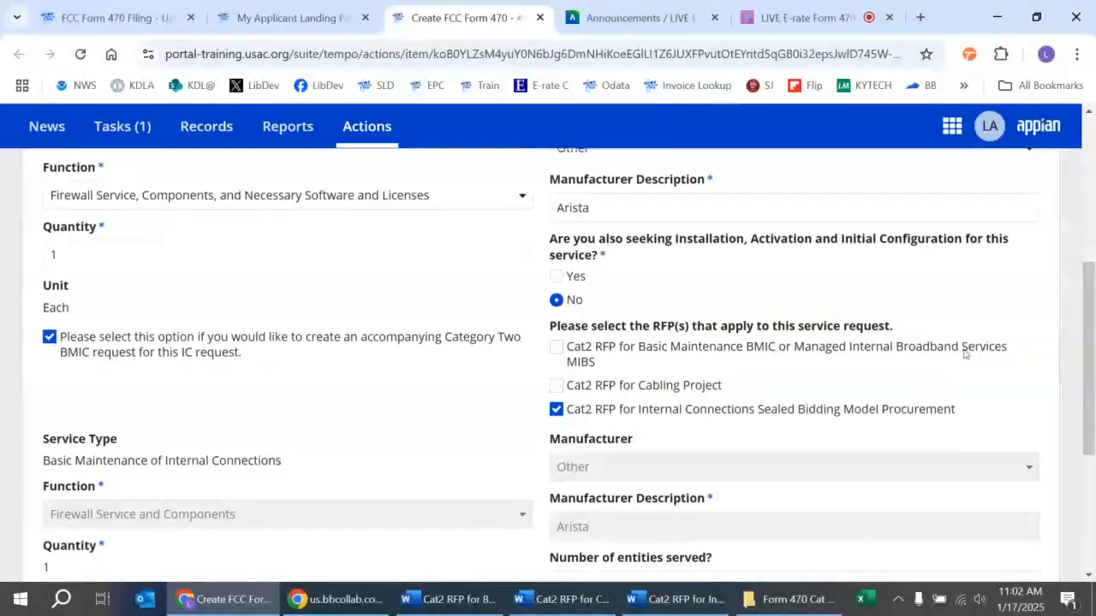
pyautogui.scroll(-1, 964, 354)
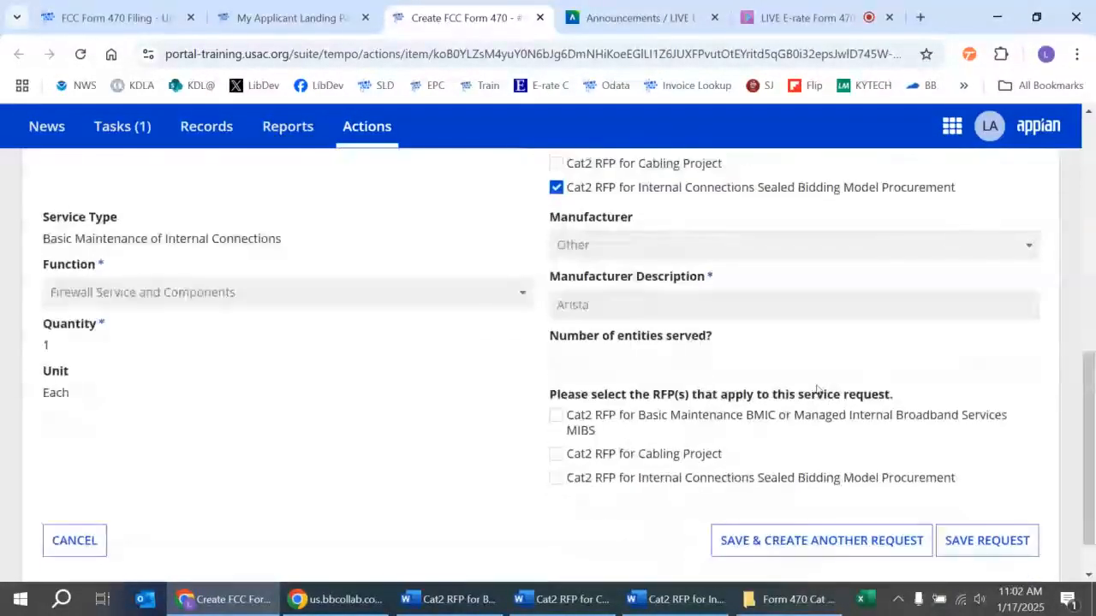
pyautogui.click(556, 478)
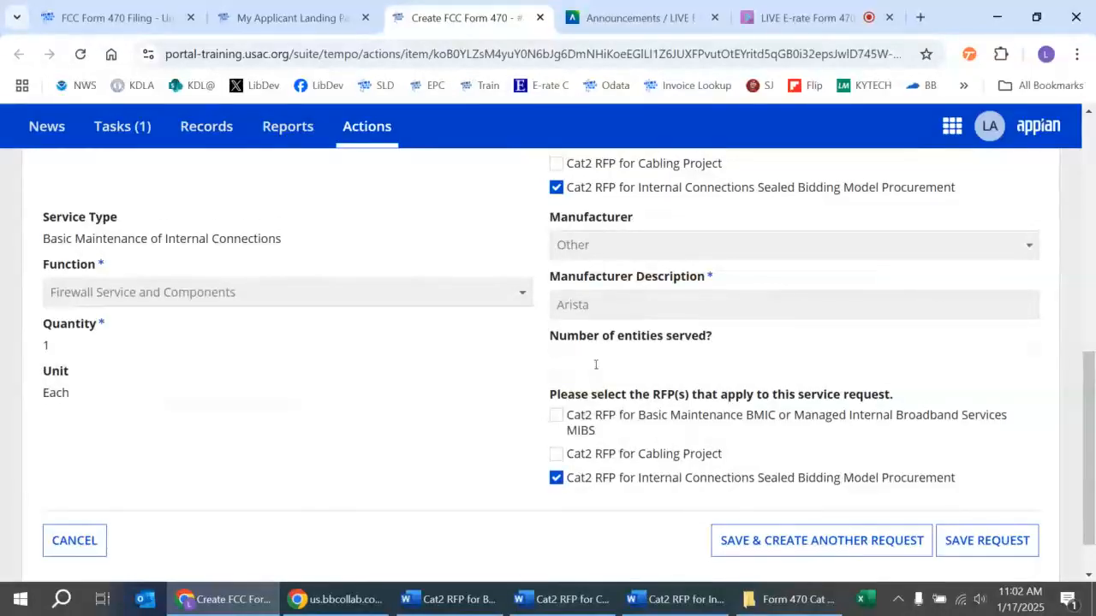
pyautogui.click(596, 363)
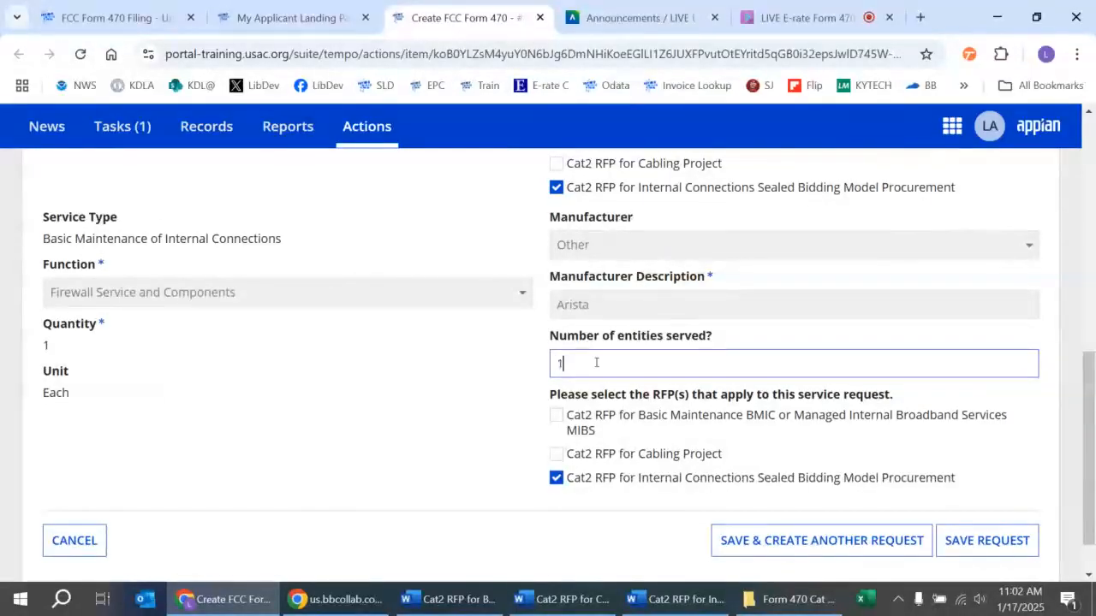
pyautogui.write('1')
pyautogui.click(971, 552)
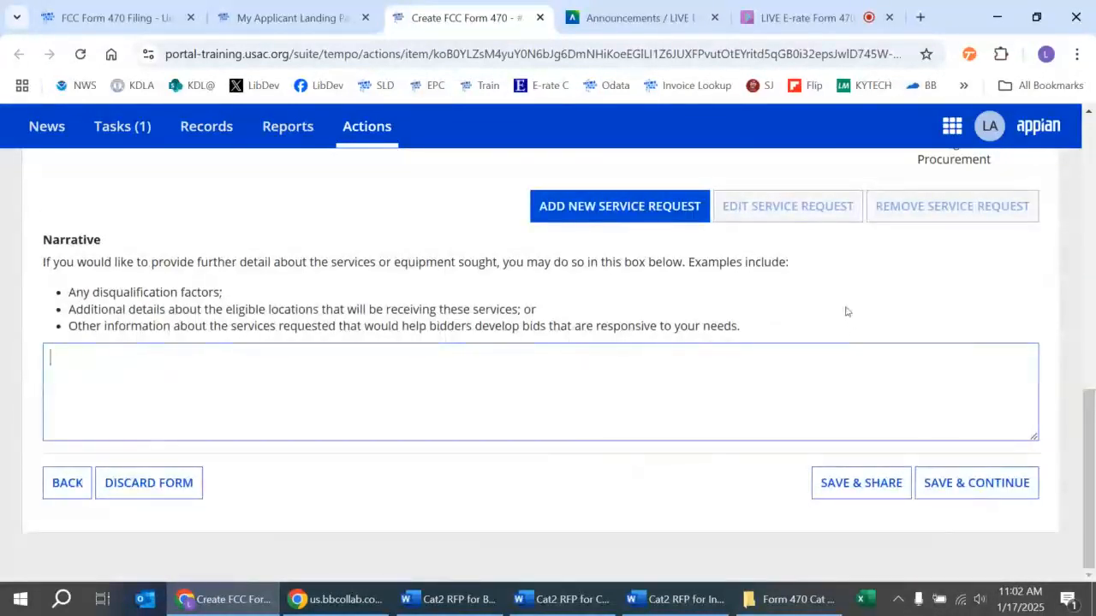
# Add another new Internal Connections service request for equipment with Cabling as its function
pyautogui.scroll(3, 845, 313)
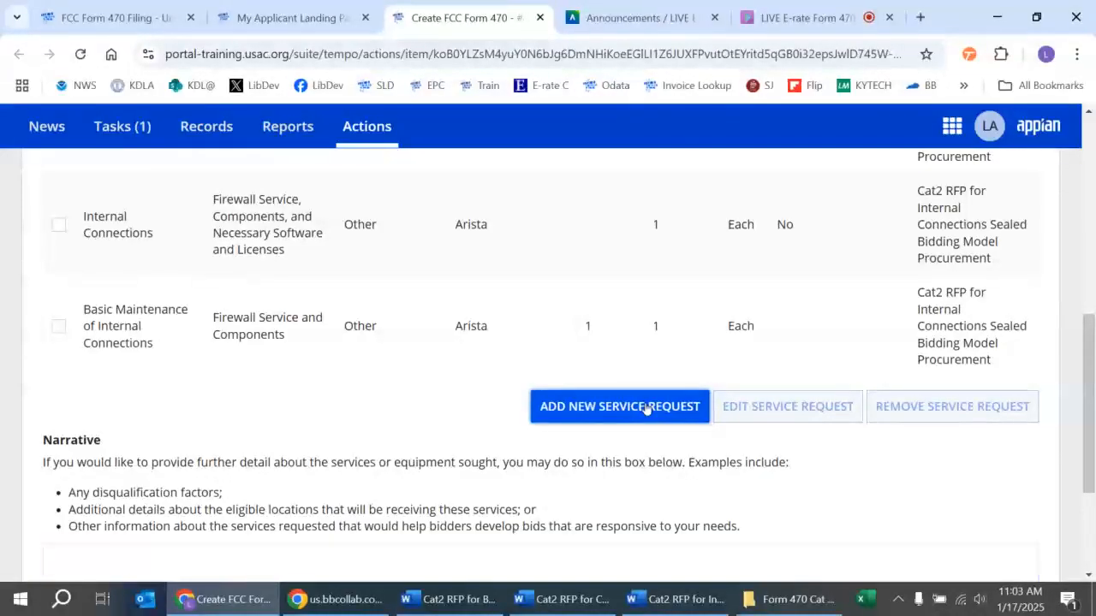
pyautogui.click(646, 407)
pyautogui.scroll(1, 647, 407)
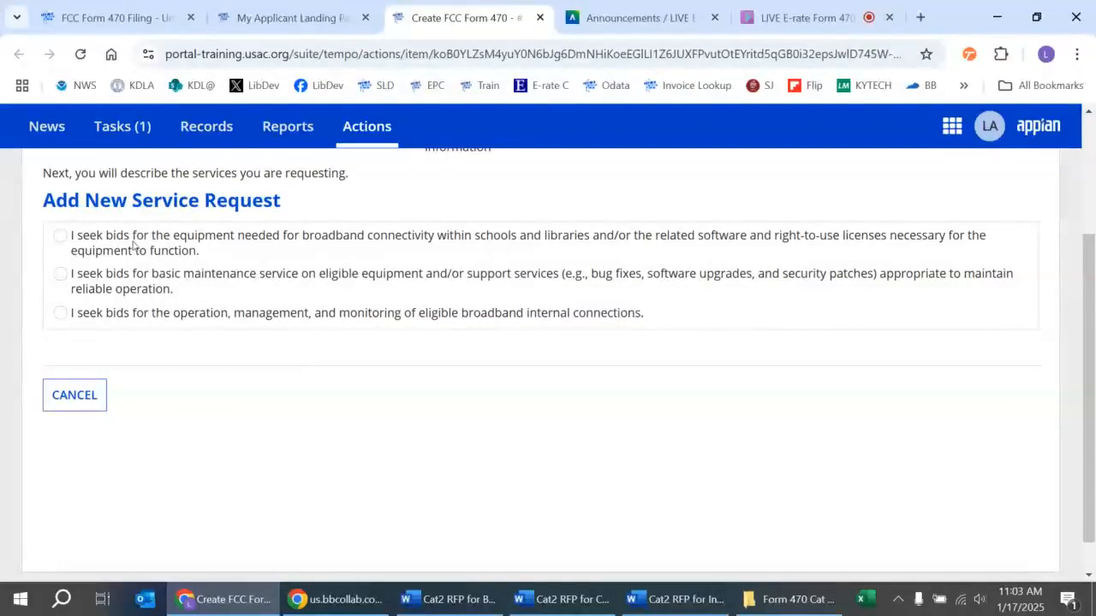
pyautogui.click(61, 236)
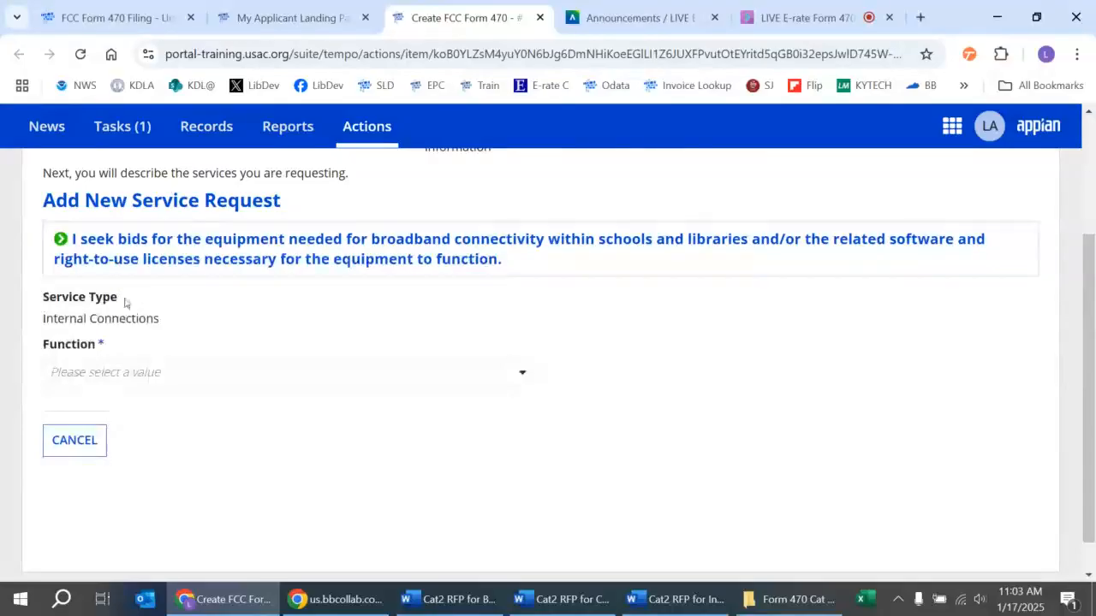
pyautogui.click(168, 374)
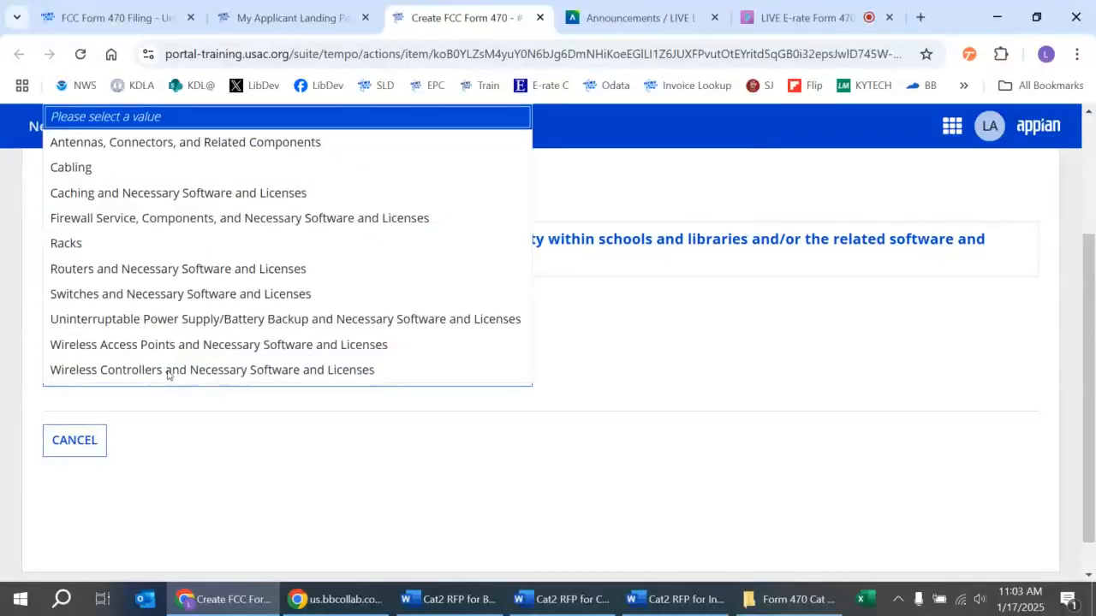
pyautogui.click(196, 167)
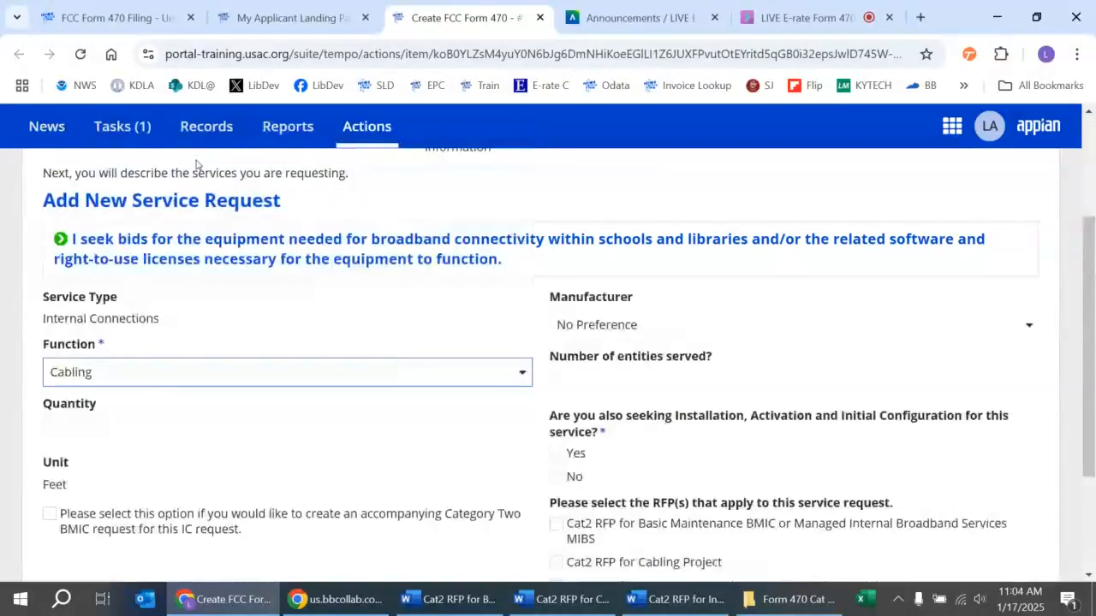
# Set the cabling quantity to 15000 feet and opt to create an accompanying Category Two BMIC request
pyautogui.scroll(-1, 326, 317)
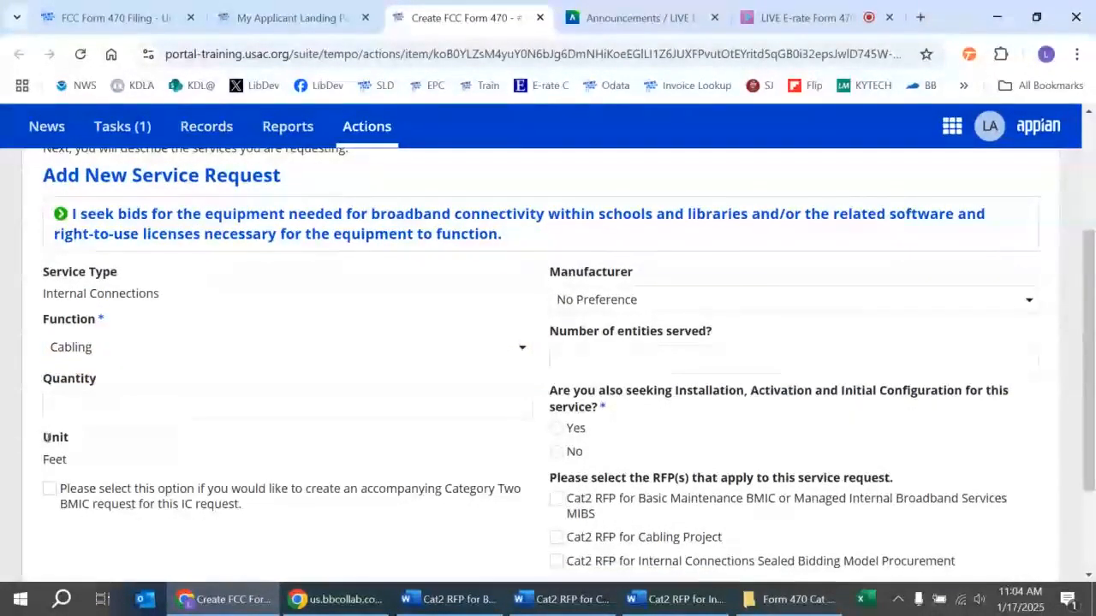
pyautogui.moveTo(42, 435); pyautogui.dragTo(74, 461)
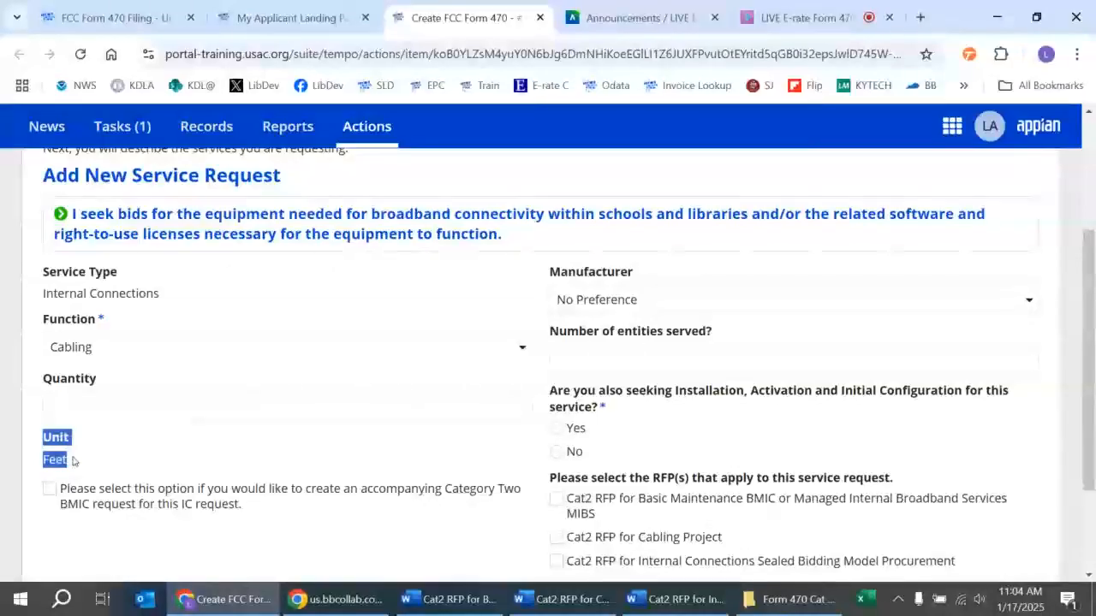
pyautogui.click(91, 459)
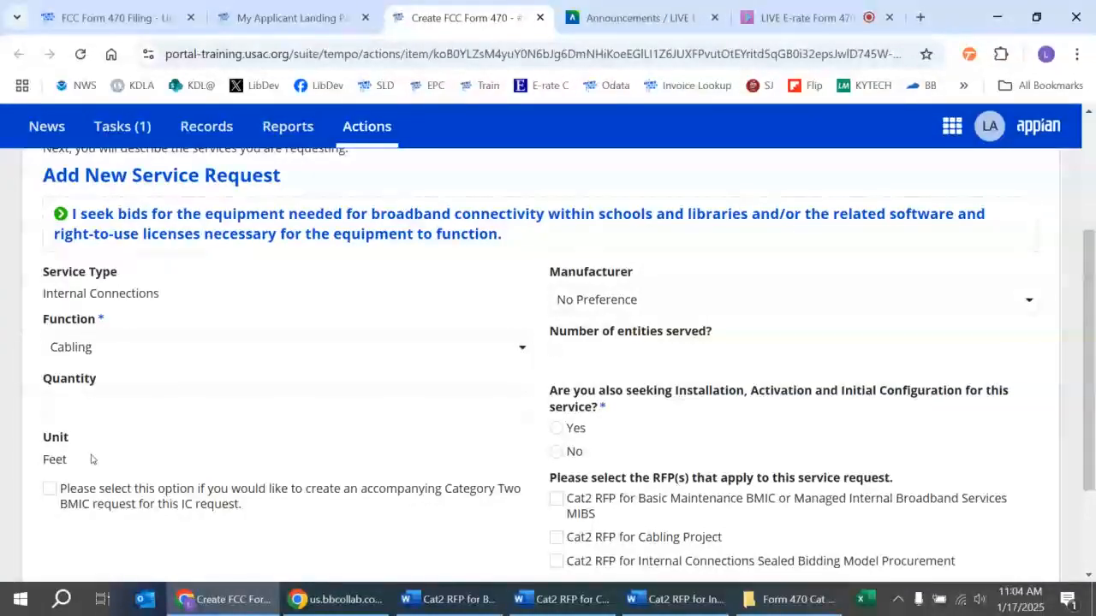
pyautogui.click(102, 418)
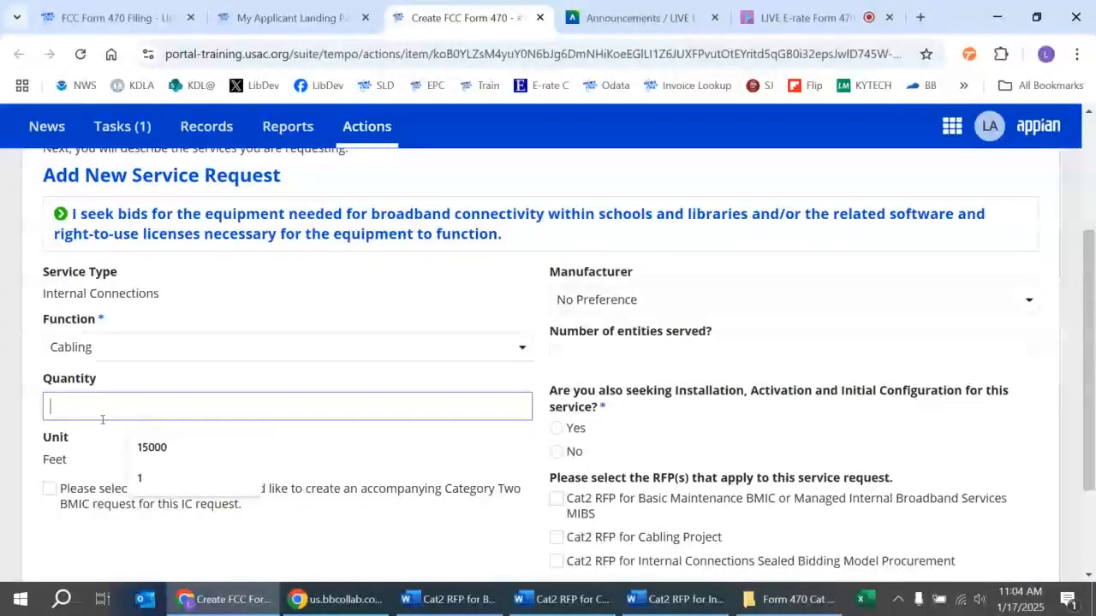
pyautogui.write('15000')
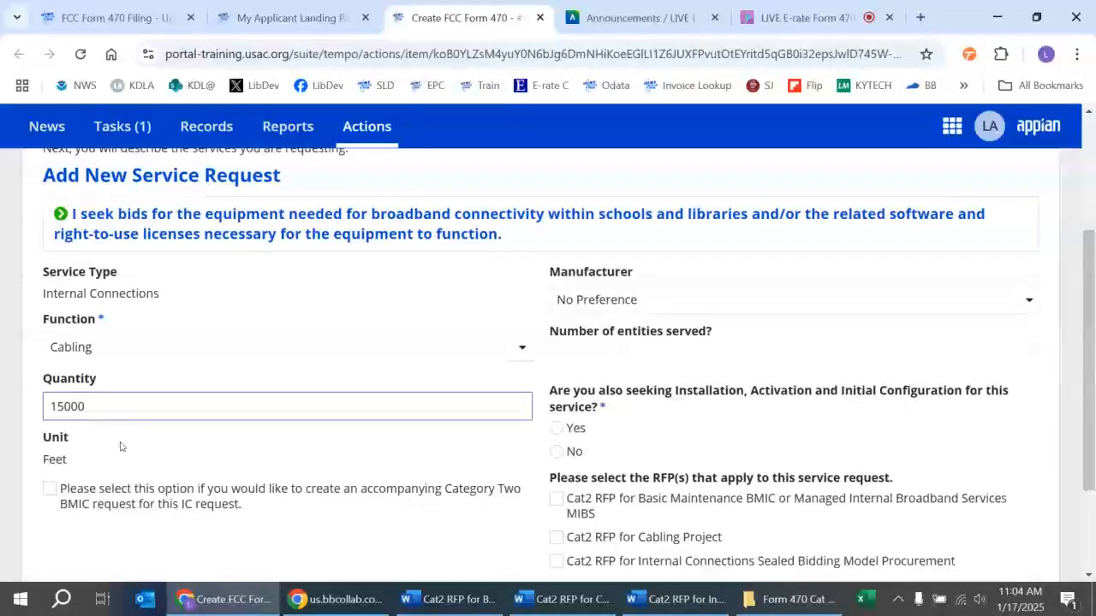
pyautogui.click(120, 446)
pyautogui.scroll(-1, 120, 446)
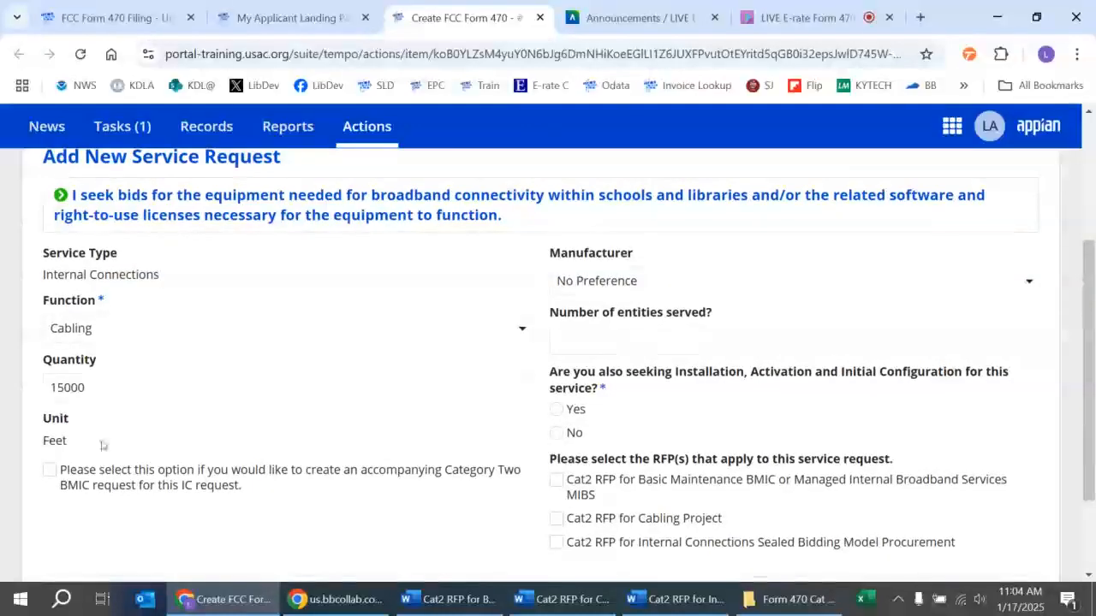
pyautogui.click(50, 471)
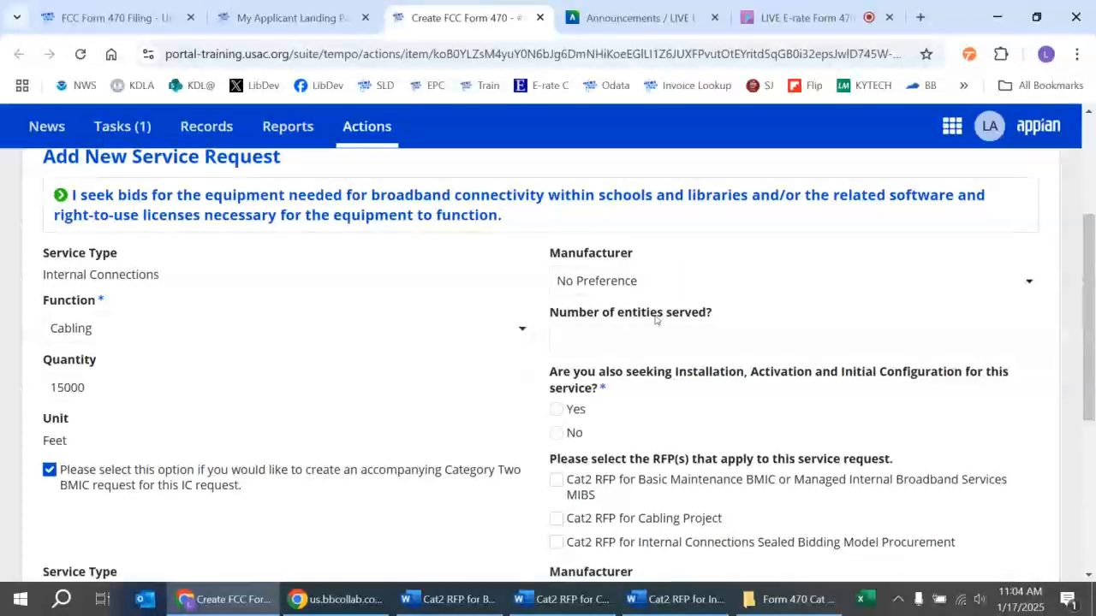
# Choose Belkin or equivalent as the cabling manufacturer and enter 1 entity served
pyautogui.click(660, 279)
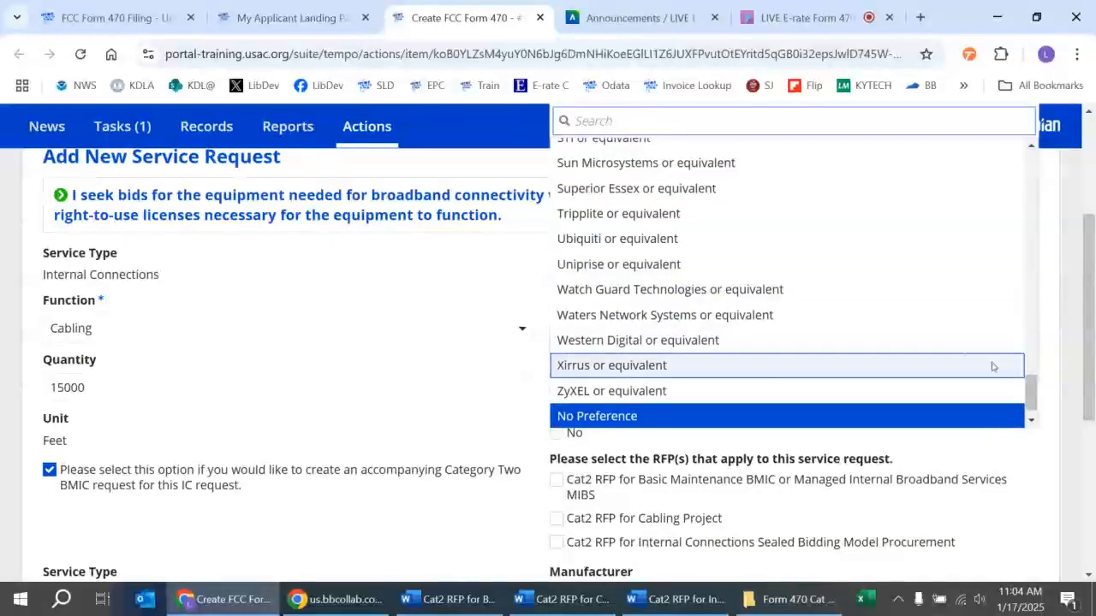
pyautogui.moveTo(1031, 389); pyautogui.dragTo(1014, 213)
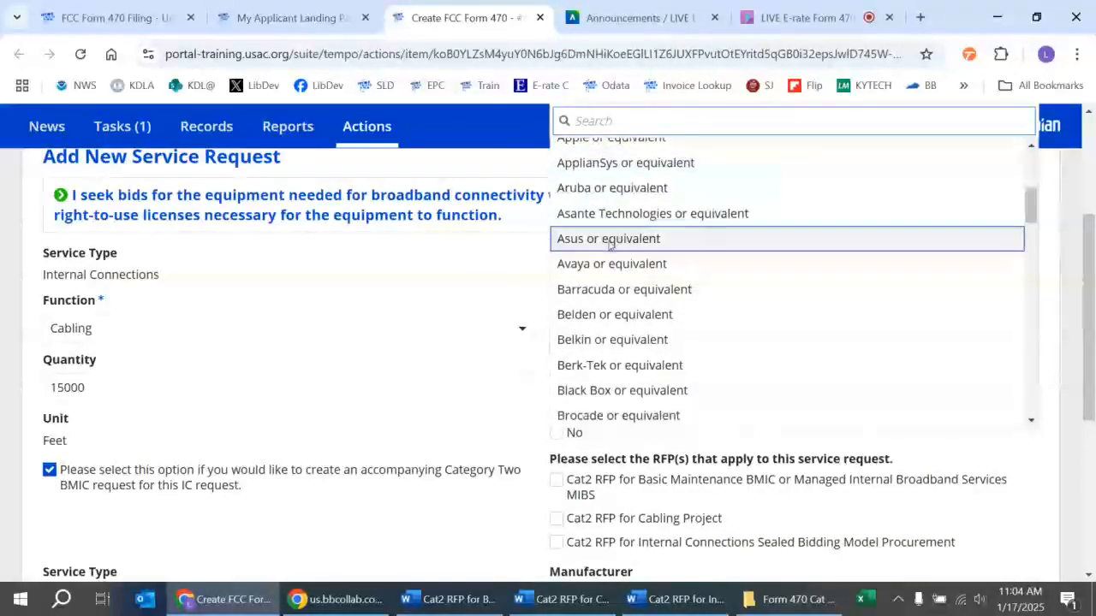
pyautogui.click(607, 339)
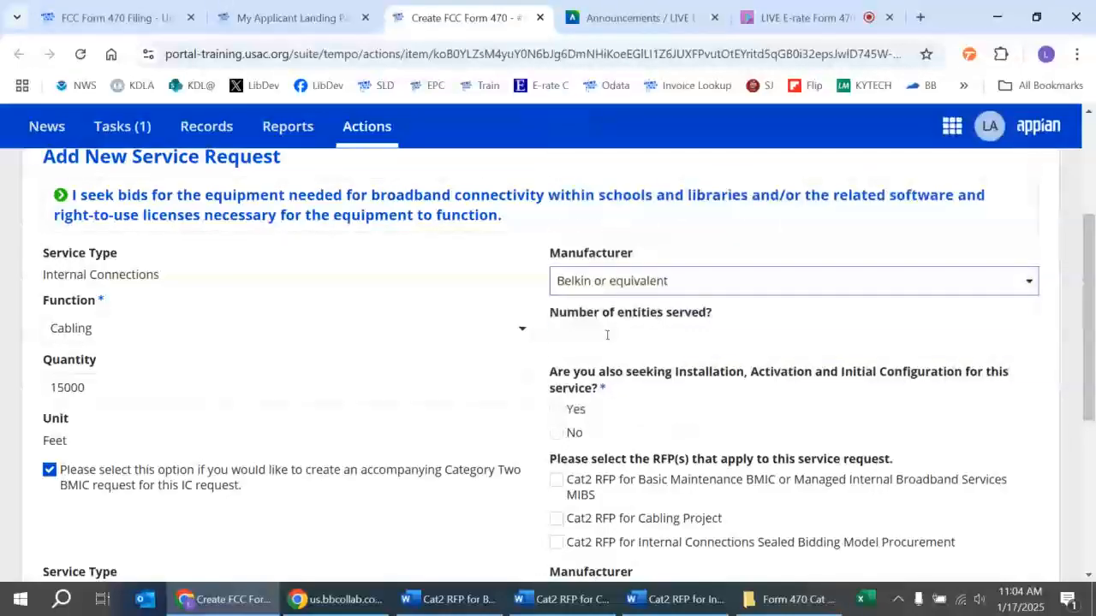
pyautogui.click(636, 338)
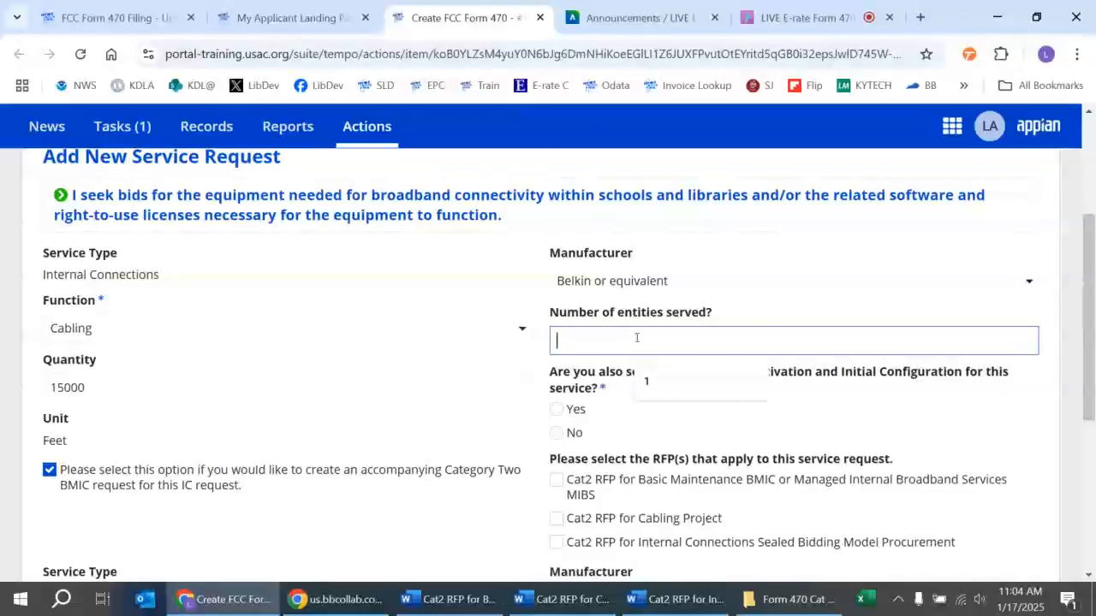
pyautogui.write('1')
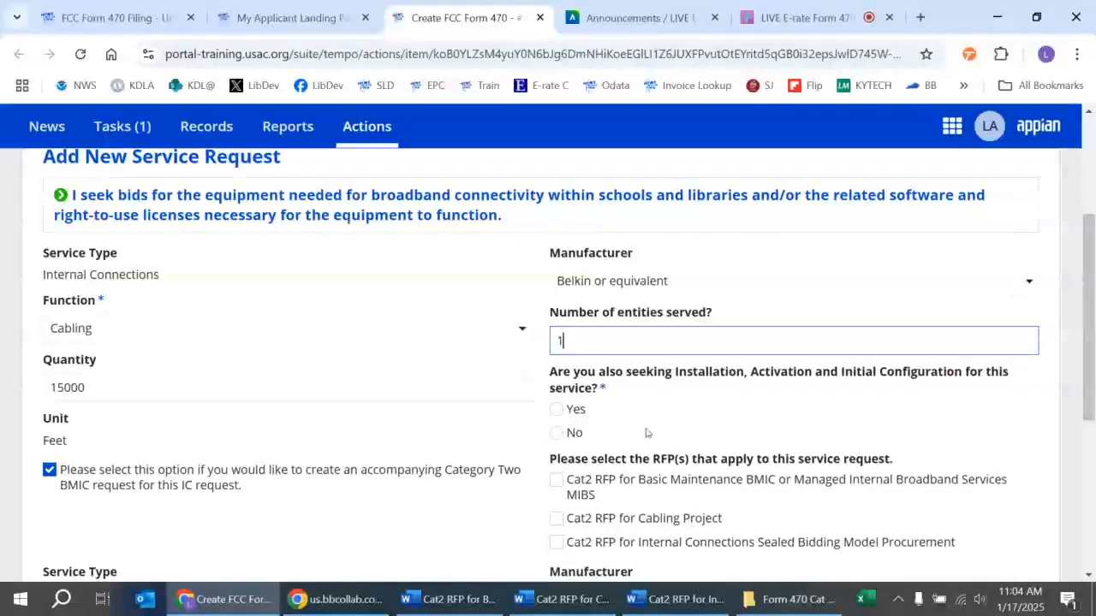
# Answer Yes to Installation, Activation and Initial Configuration, and apply the Cat2 RFP for Cabling Project to both the cabling and accompanying BMIC requests
pyautogui.click(557, 410)
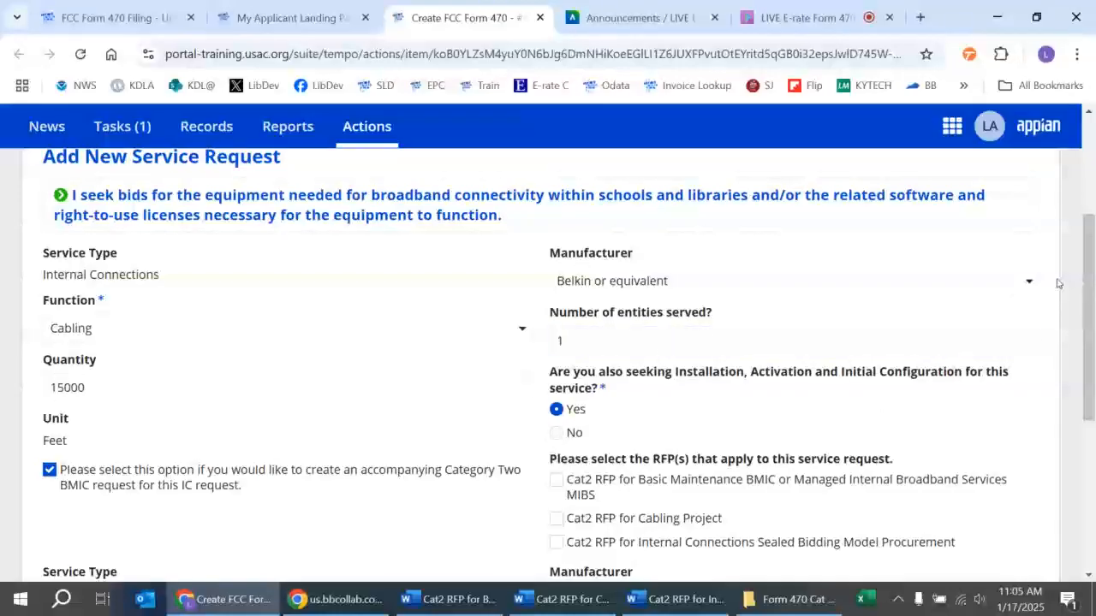
pyautogui.moveTo(1087, 284); pyautogui.dragTo(1050, 371)
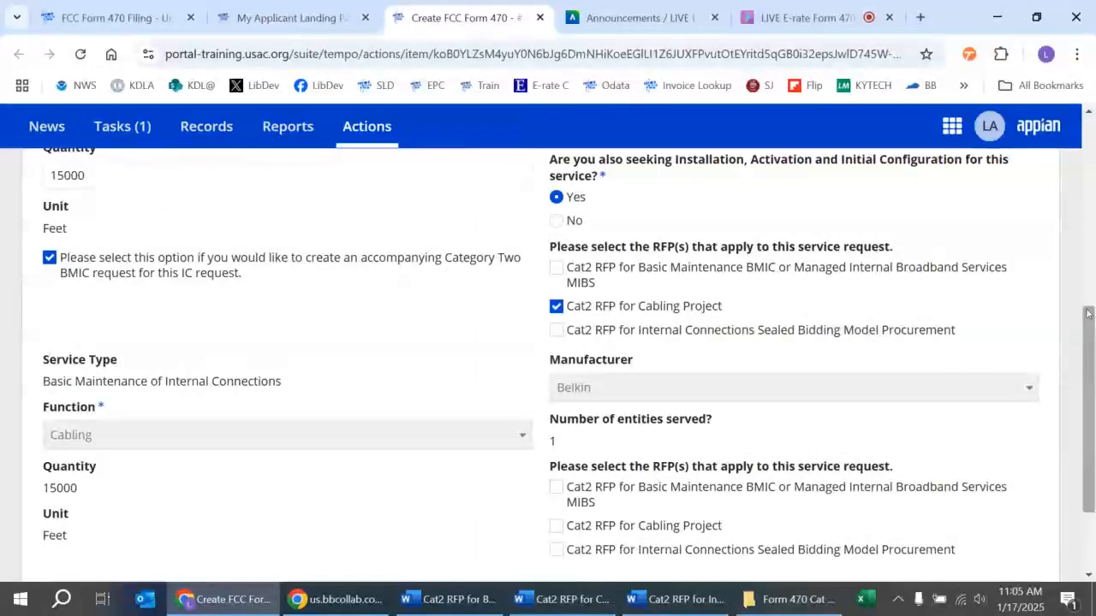
pyautogui.moveTo(1085, 313); pyautogui.dragTo(1085, 374)
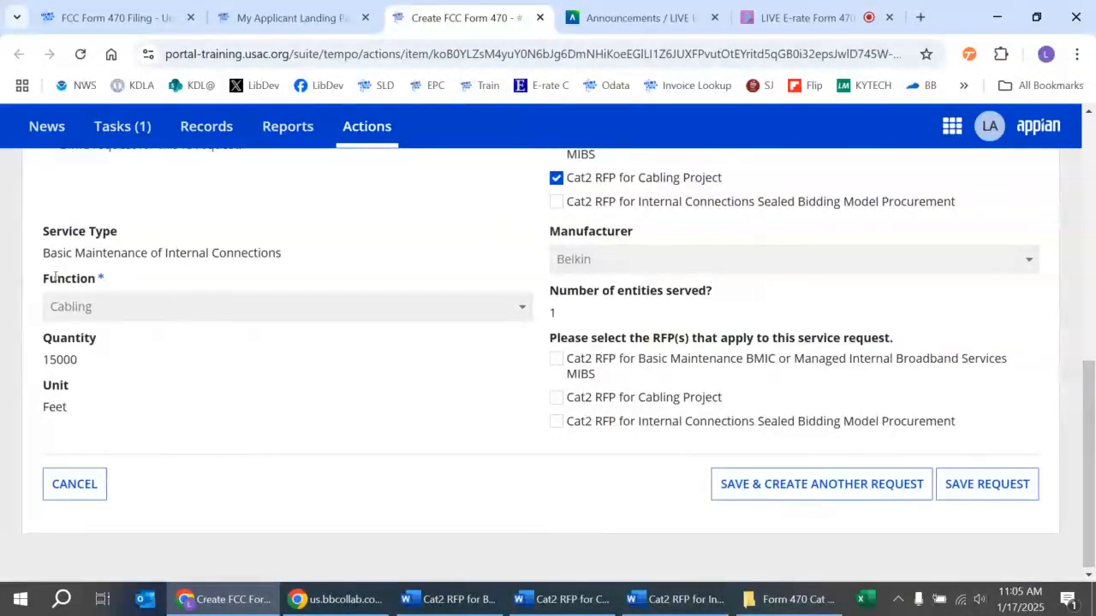
pyautogui.moveTo(454, 333); pyautogui.dragTo(653, 401)
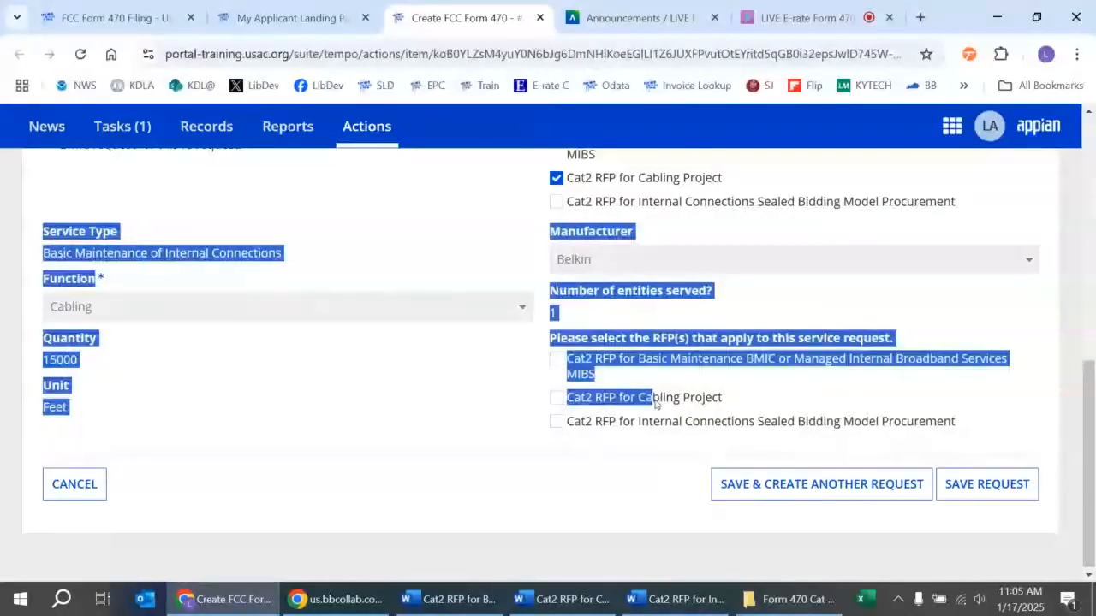
pyautogui.click(655, 371)
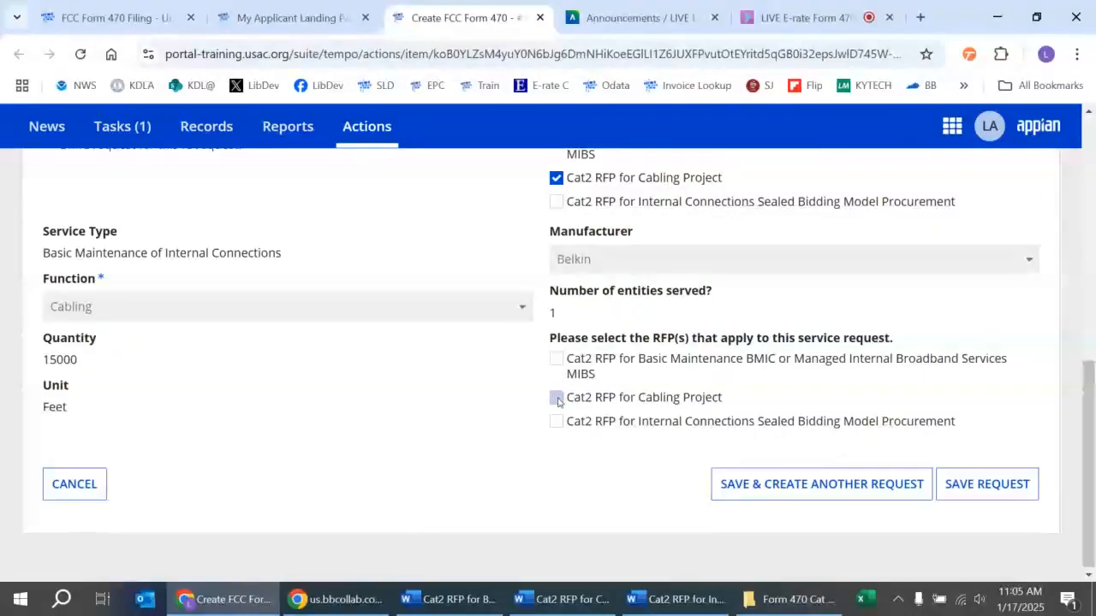
pyautogui.click(556, 399)
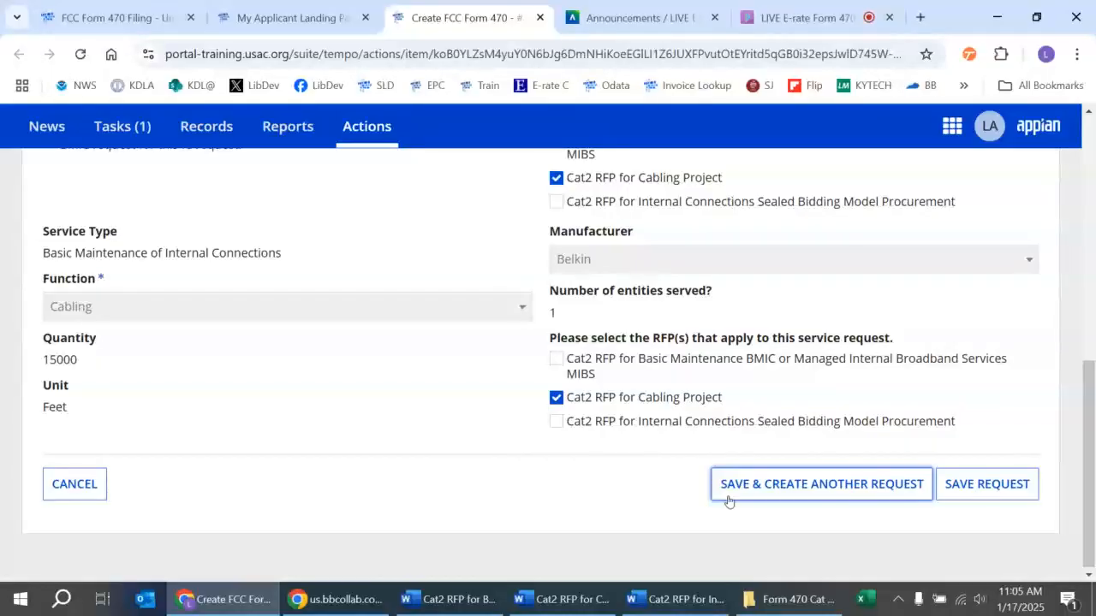
# Review the cabling request entries and save the request
pyautogui.scroll(3, 728, 500)
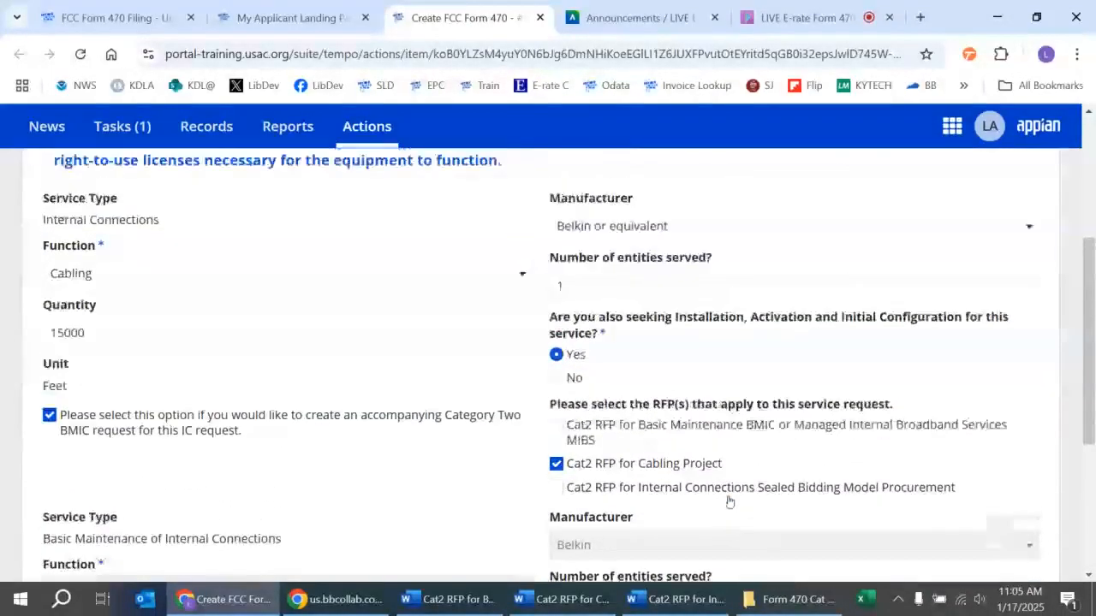
pyautogui.scroll(1, 729, 501)
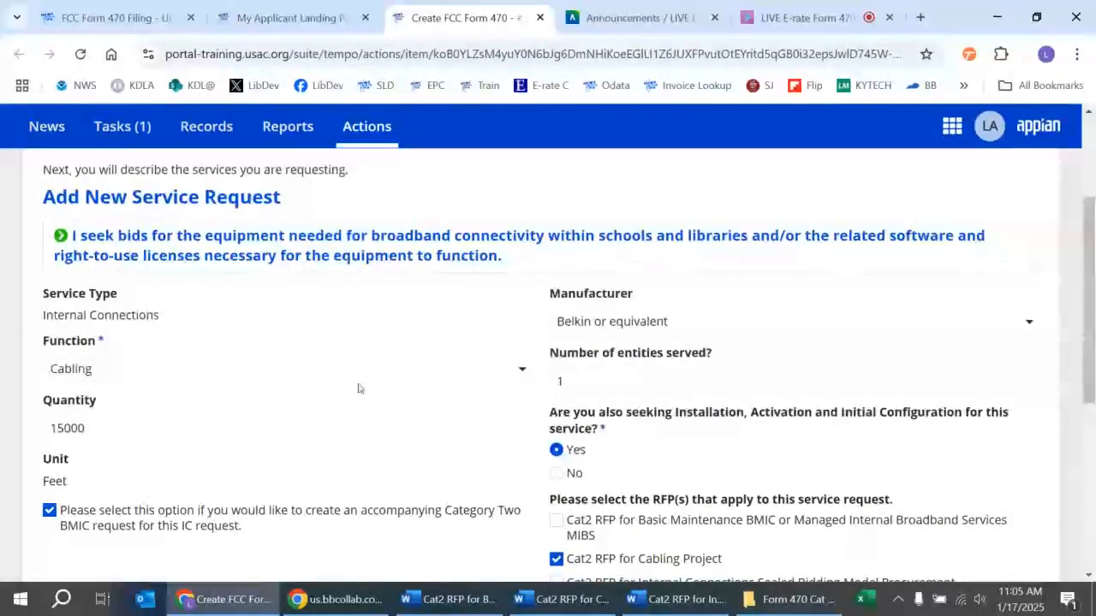
pyautogui.scroll(-4, 359, 389)
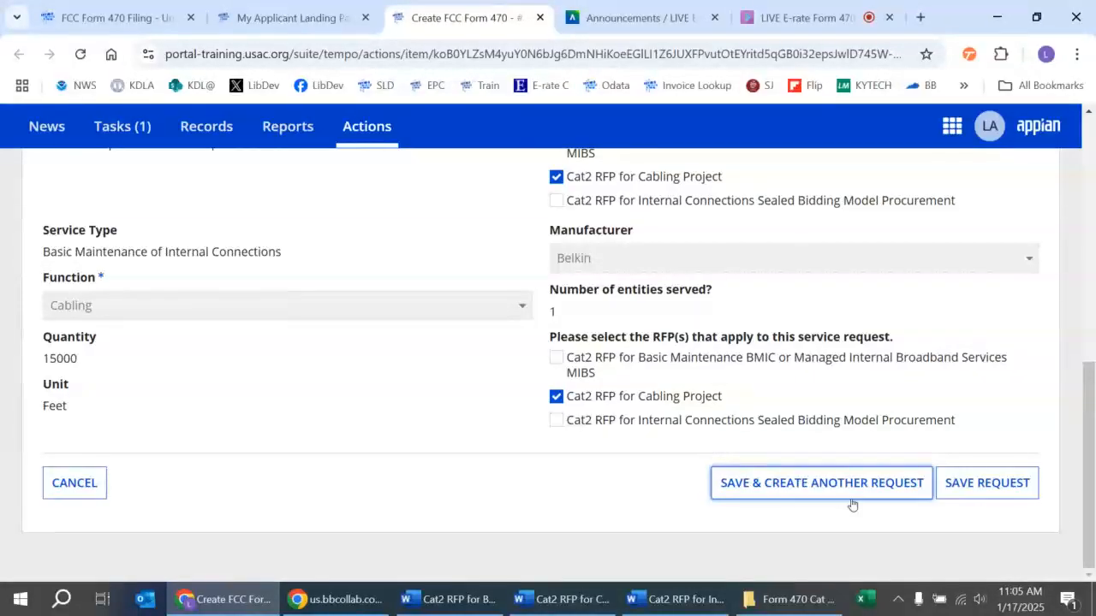
pyautogui.click(1006, 480)
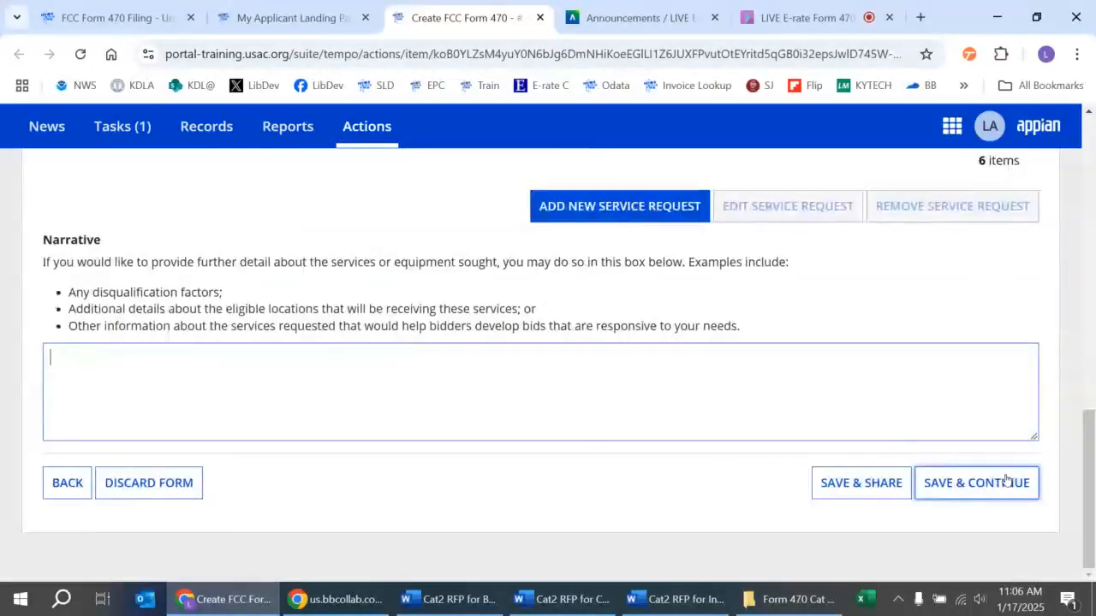
# Add a new Internal Connections service request for equipment with Racks as its function and a quantity of 1
pyautogui.click(1006, 475)
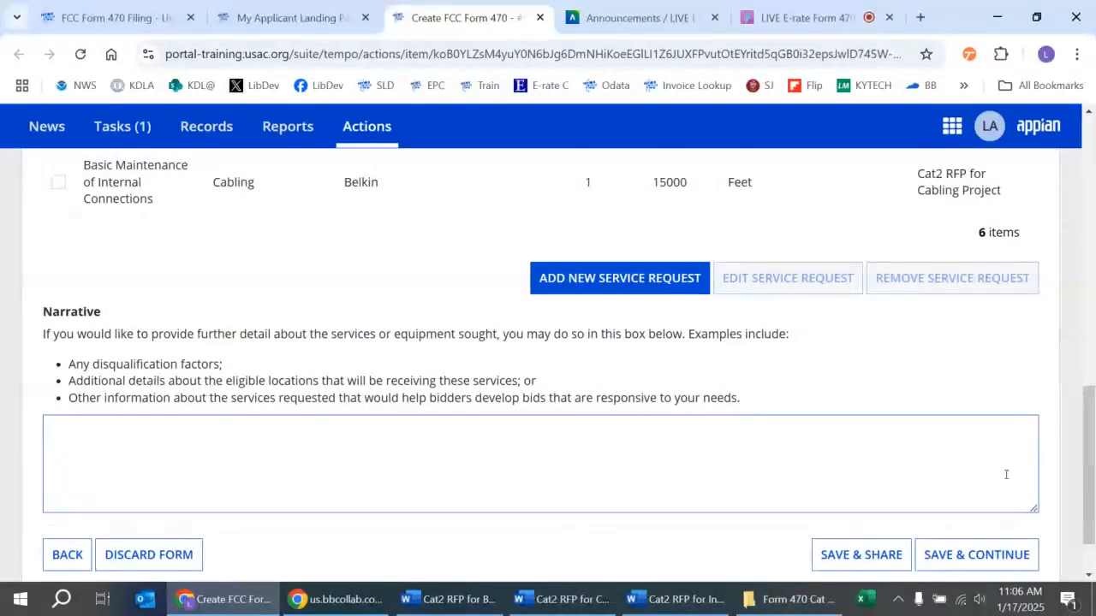
pyautogui.click(675, 308)
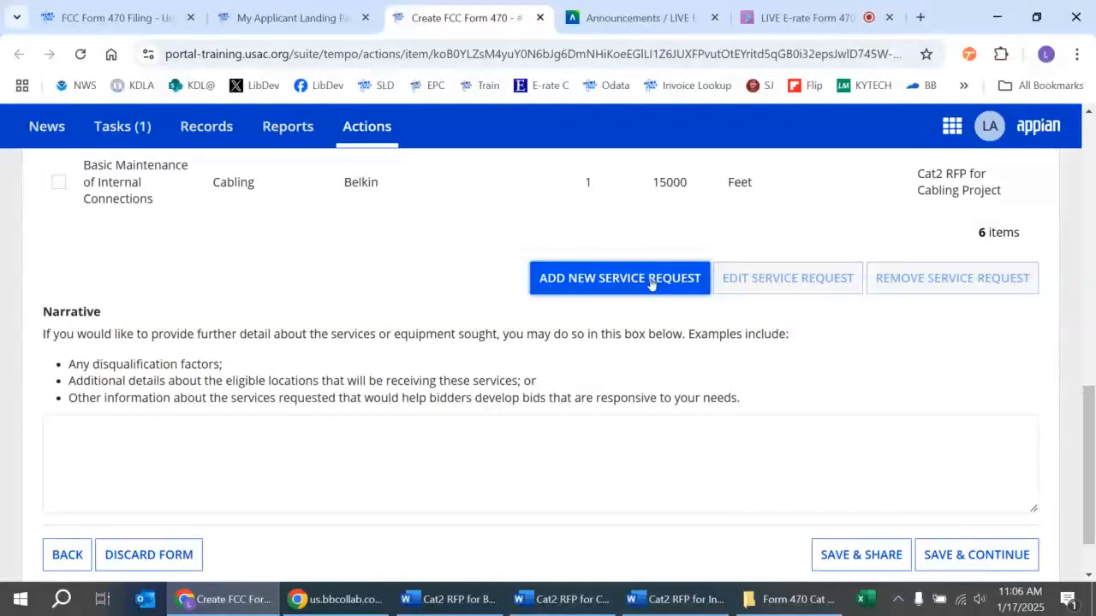
pyautogui.click(650, 279)
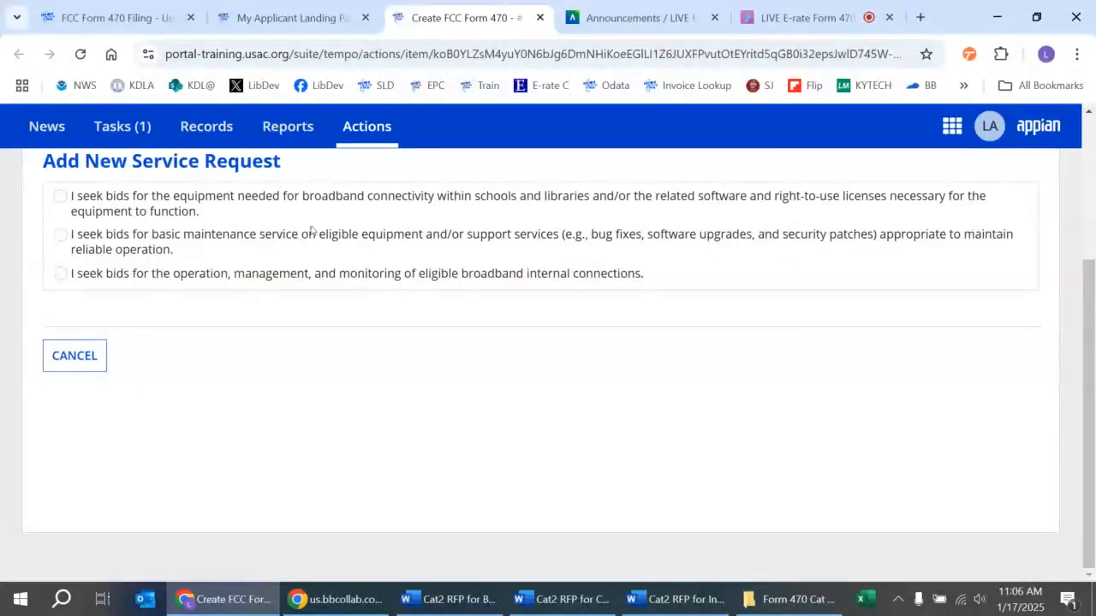
pyautogui.scroll(1, 146, 240)
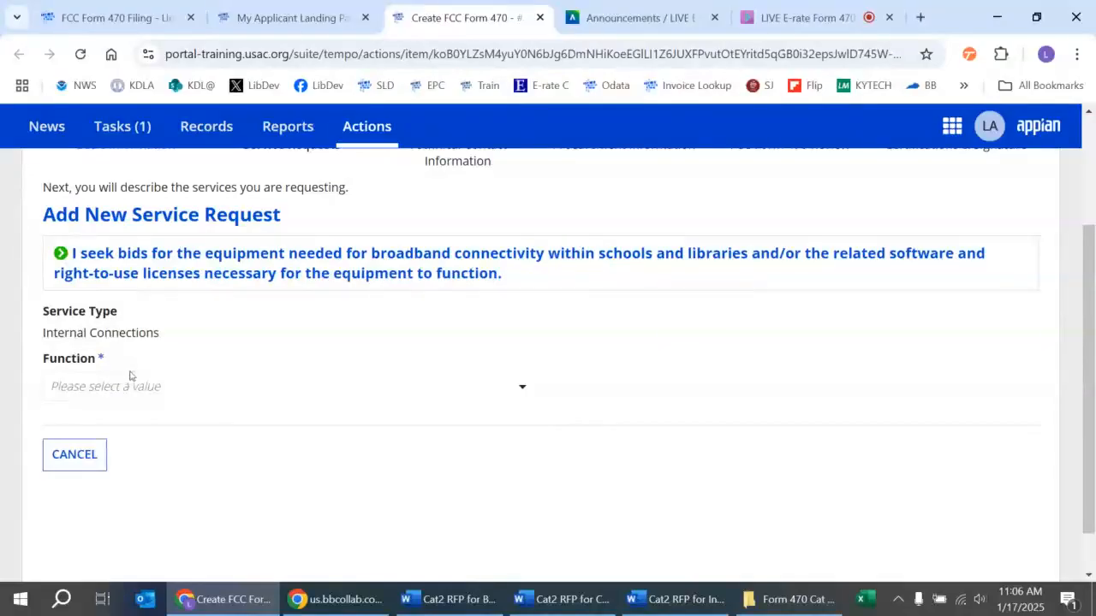
pyautogui.click(143, 385)
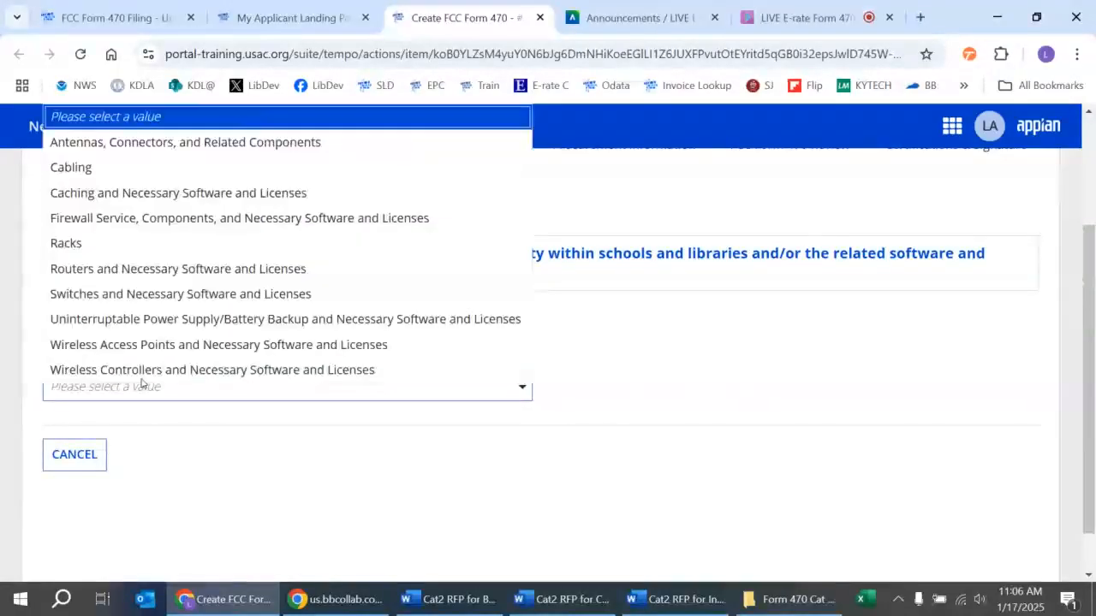
pyautogui.click(153, 244)
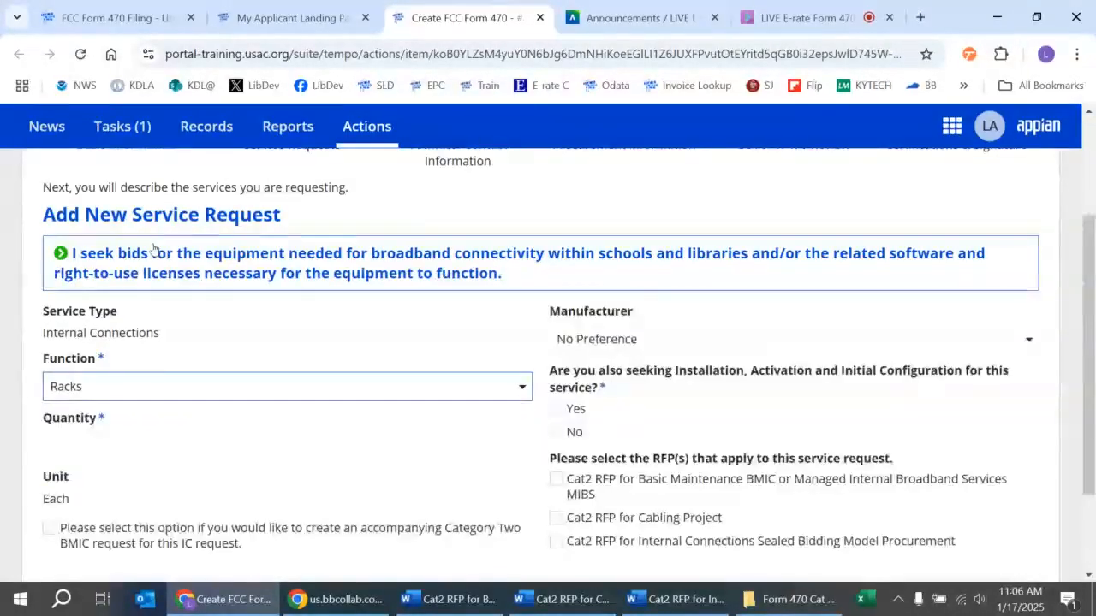
pyautogui.click(132, 442)
pyautogui.write('1')
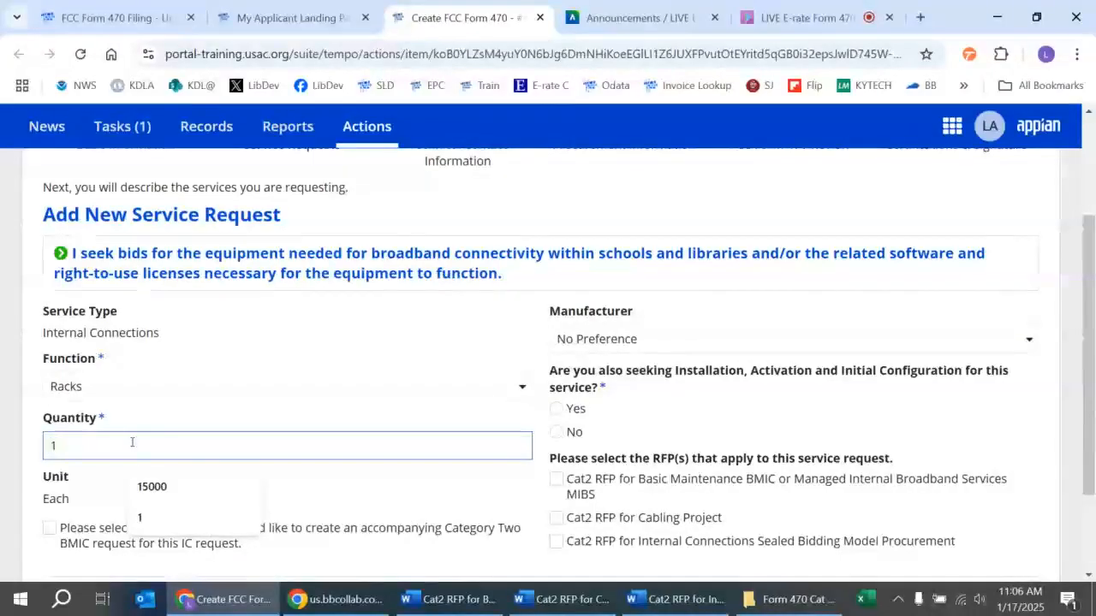
# Choose Great Lakes or equivalent as the rack manufacturer and answer Yes to Installation, Activation and Initial Configuration
pyautogui.click(660, 348)
pyautogui.click(659, 342)
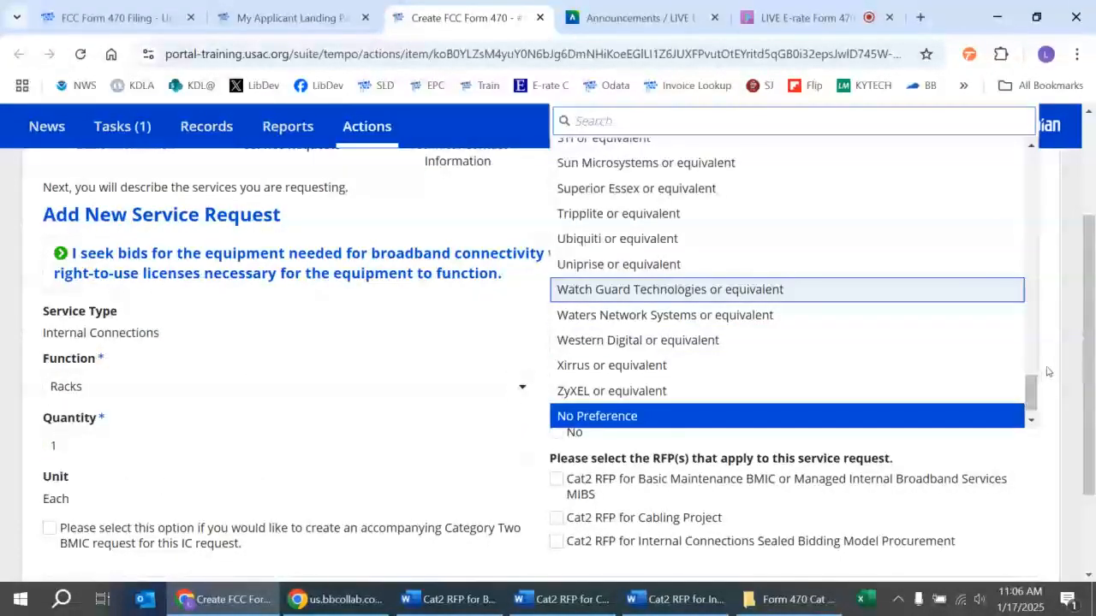
pyautogui.moveTo(1038, 372); pyautogui.dragTo(1037, 271)
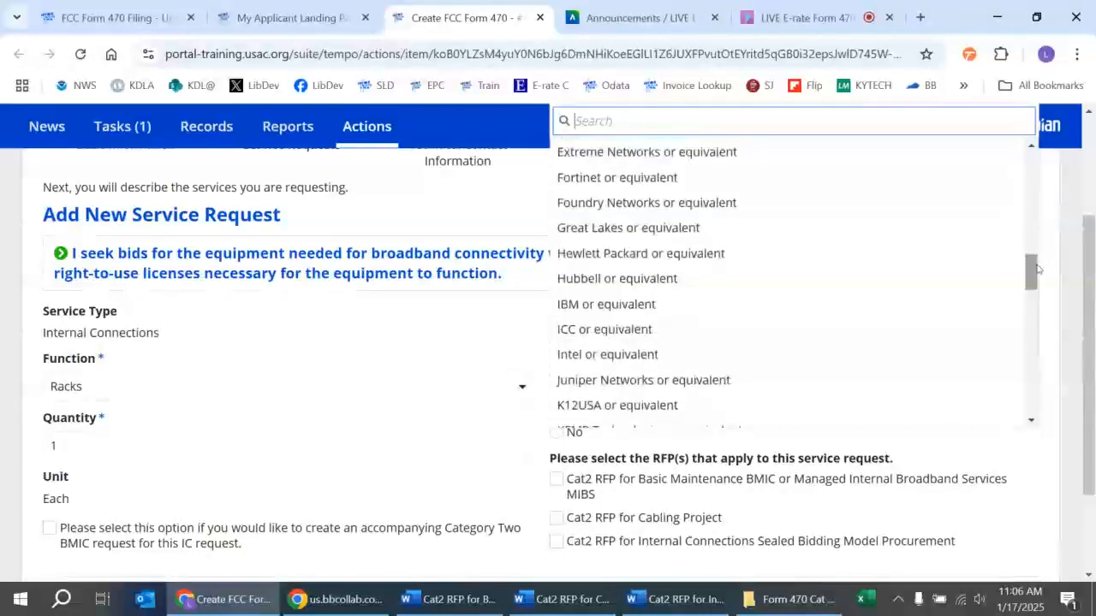
pyautogui.click(815, 227)
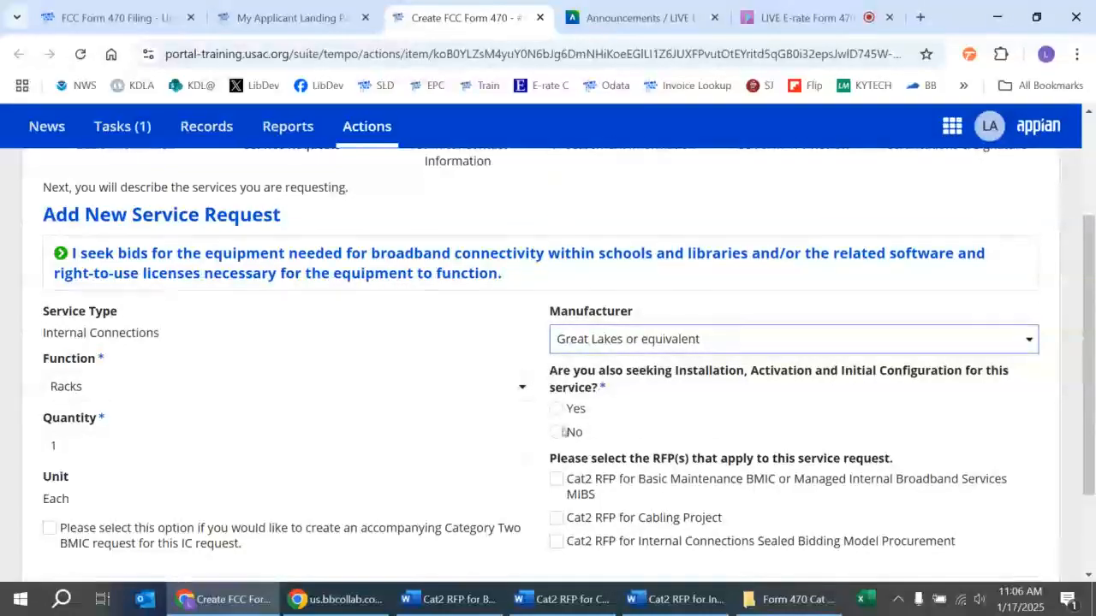
pyautogui.click(558, 409)
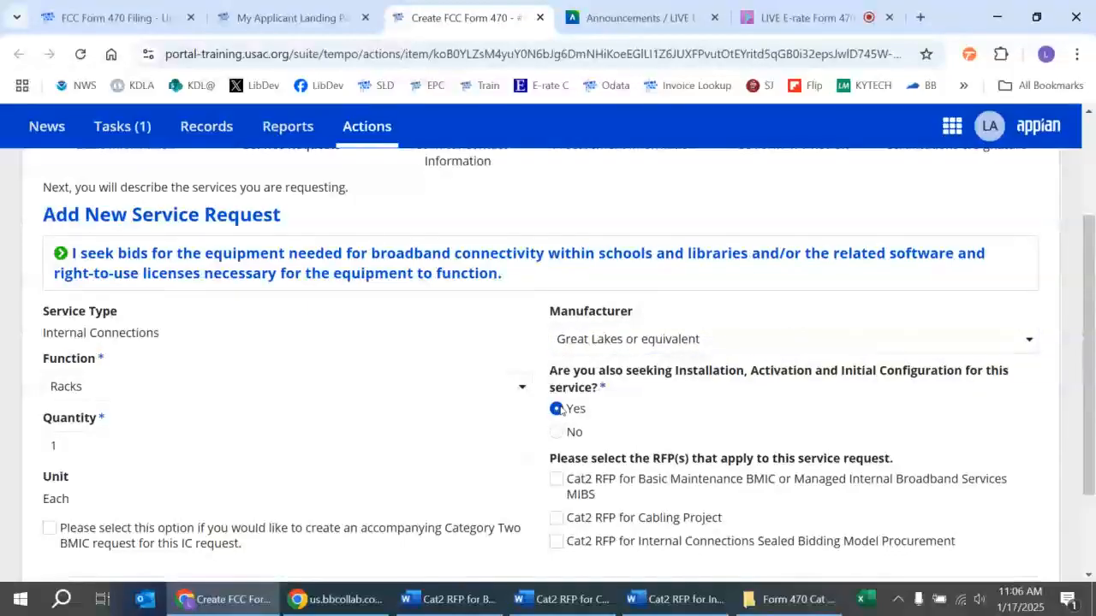
# Apply the Cat2 RFP for Cabling Project to the racks request and save it
pyautogui.click(557, 518)
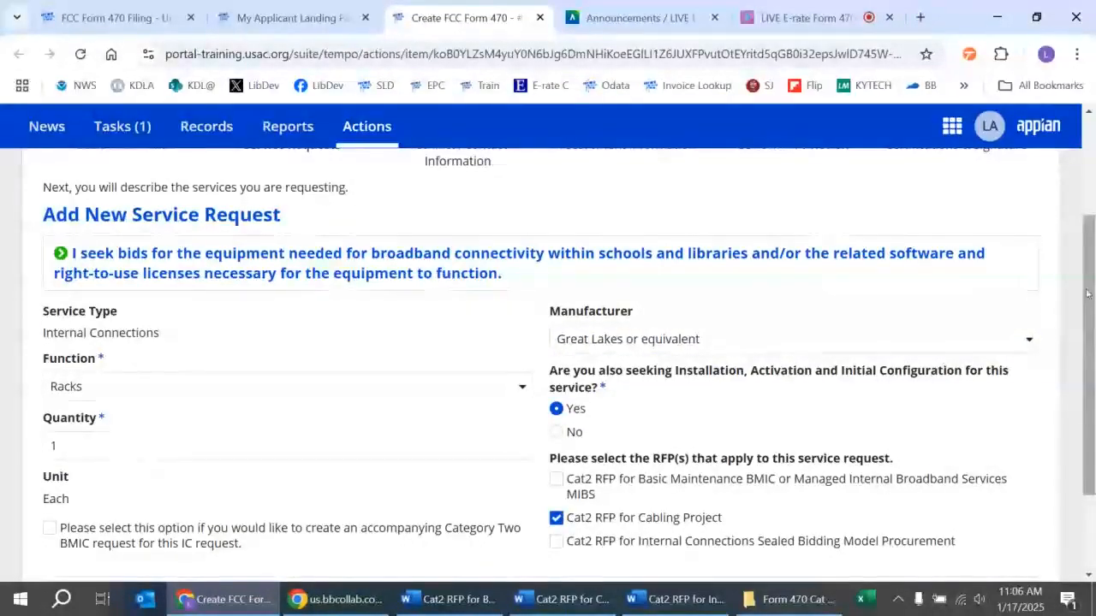
pyautogui.scroll(-3, 958, 385)
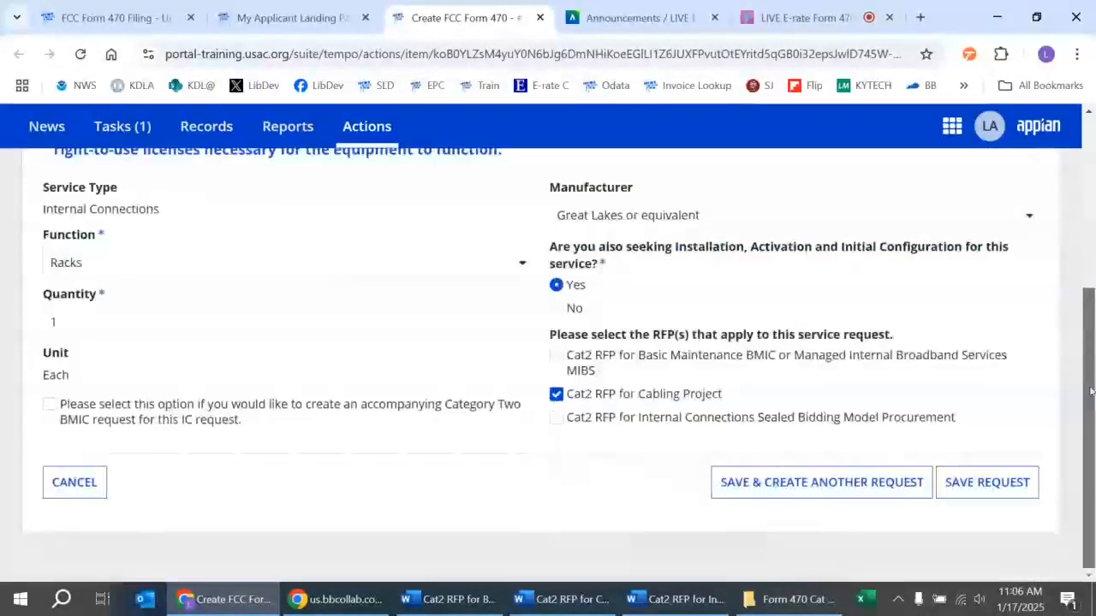
pyautogui.click(976, 480)
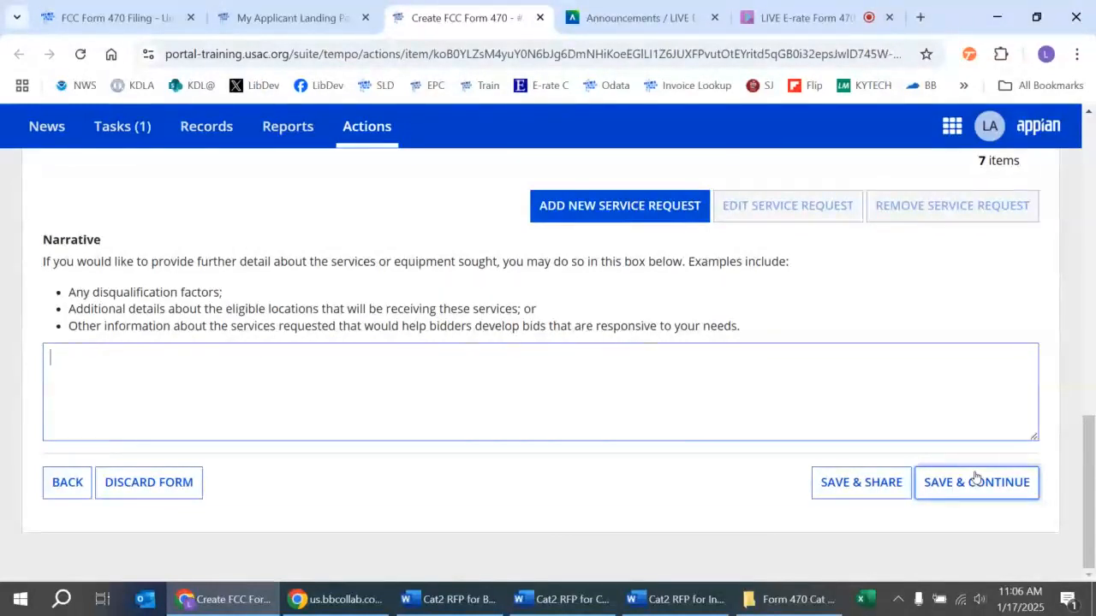
# Add another Internal Connections equipment request with Antennas, Connectors, and Related Components as its function and a quantity of 1
pyautogui.scroll(1, 937, 404)
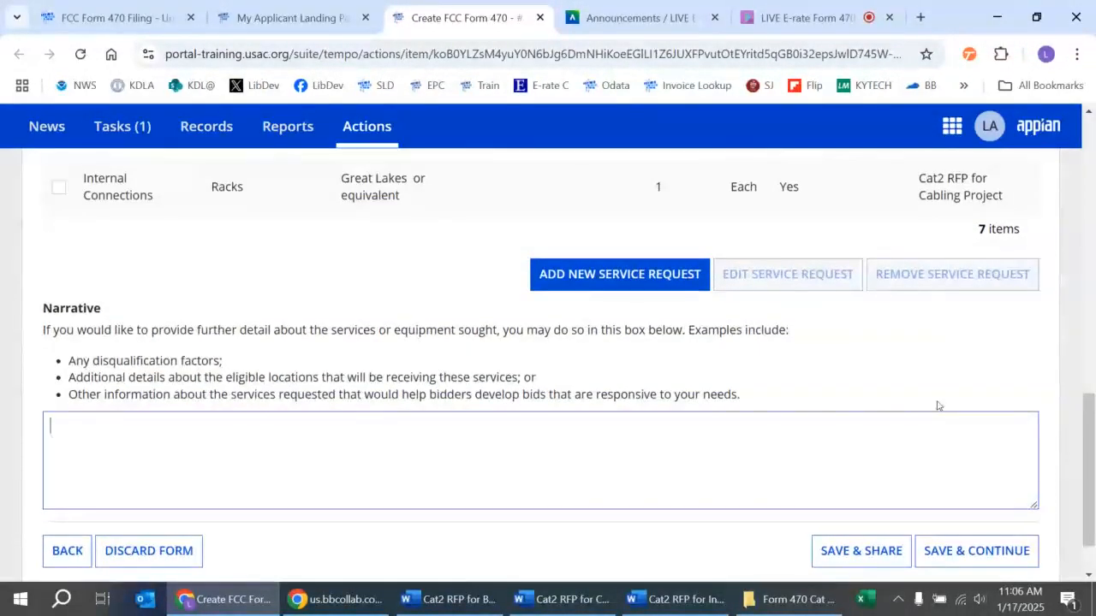
pyautogui.click(595, 276)
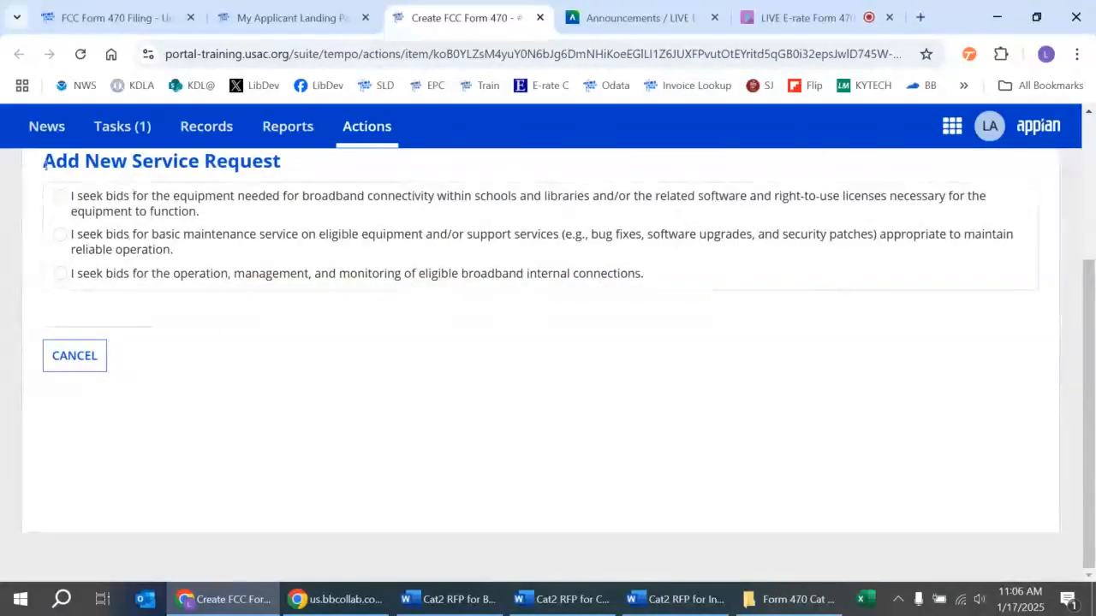
pyautogui.click(60, 197)
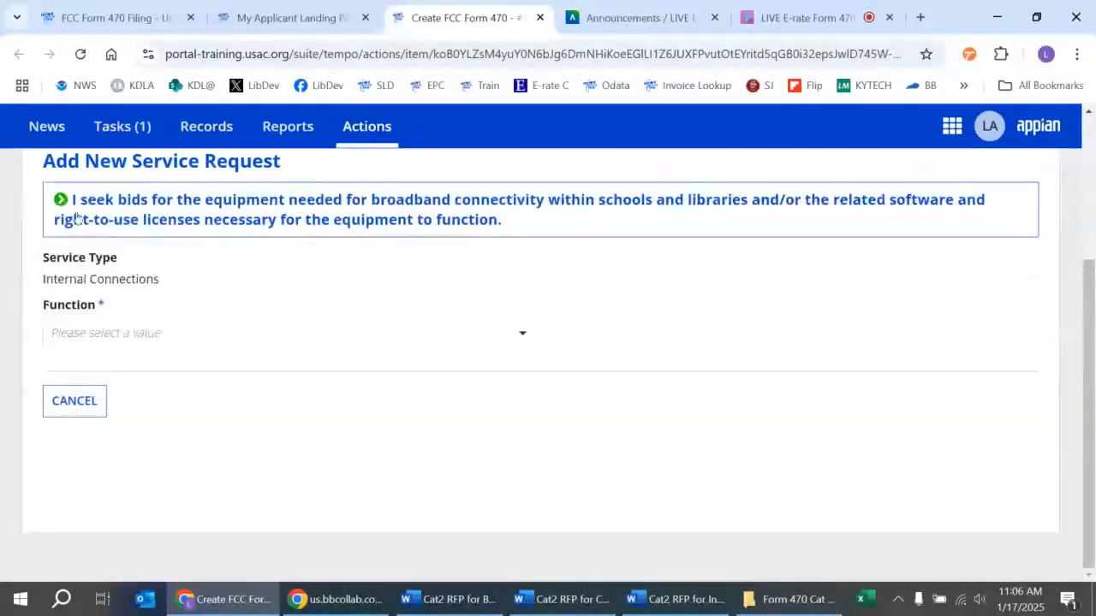
pyautogui.click(202, 342)
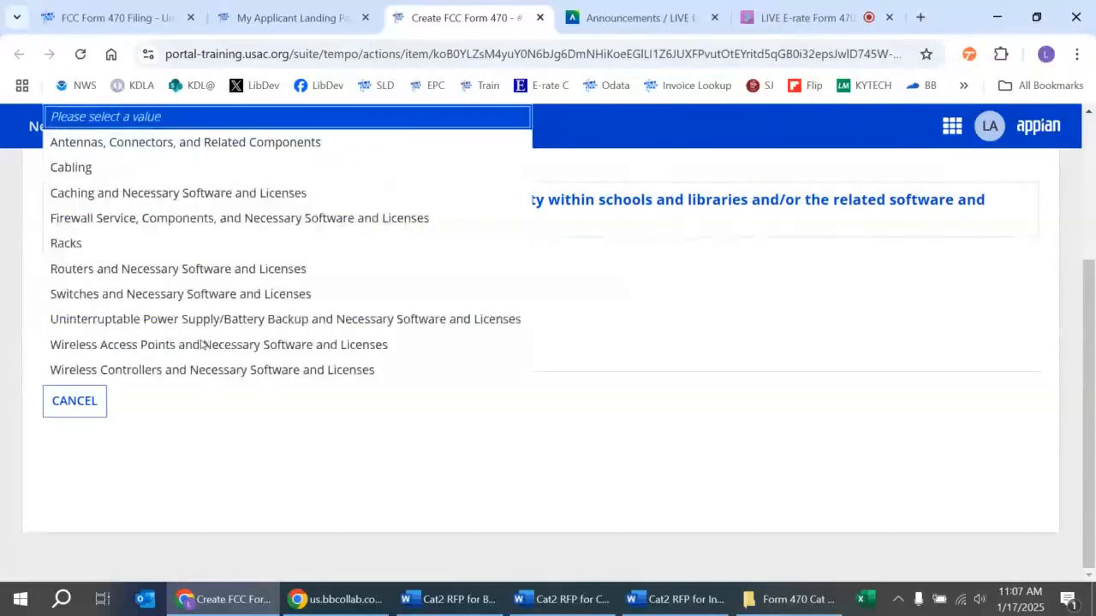
pyautogui.click(248, 147)
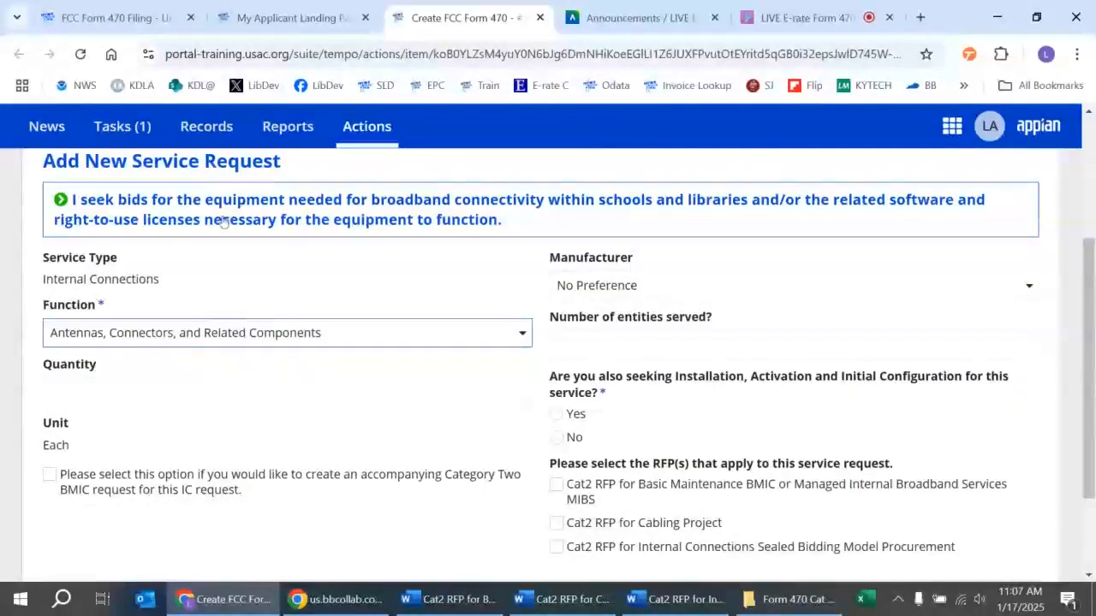
pyautogui.click(183, 392)
pyautogui.write('1')
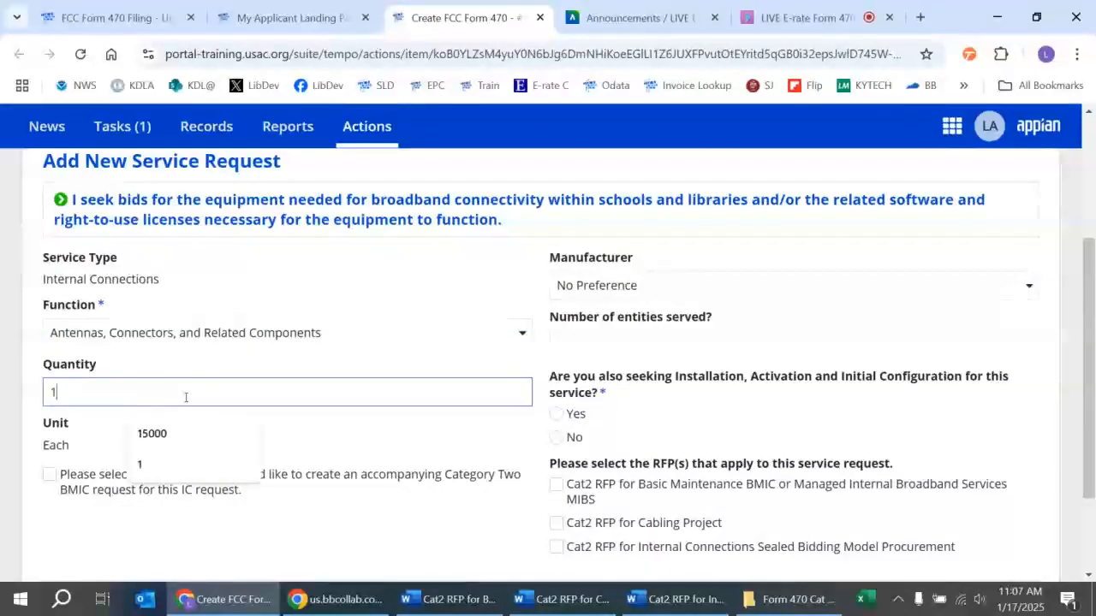
# Choose Panduit or equivalent as the connectors' manufacturer, enter 1 entity served, and answer Yes to Installation, Activation and Initial Configuration
pyautogui.click(648, 287)
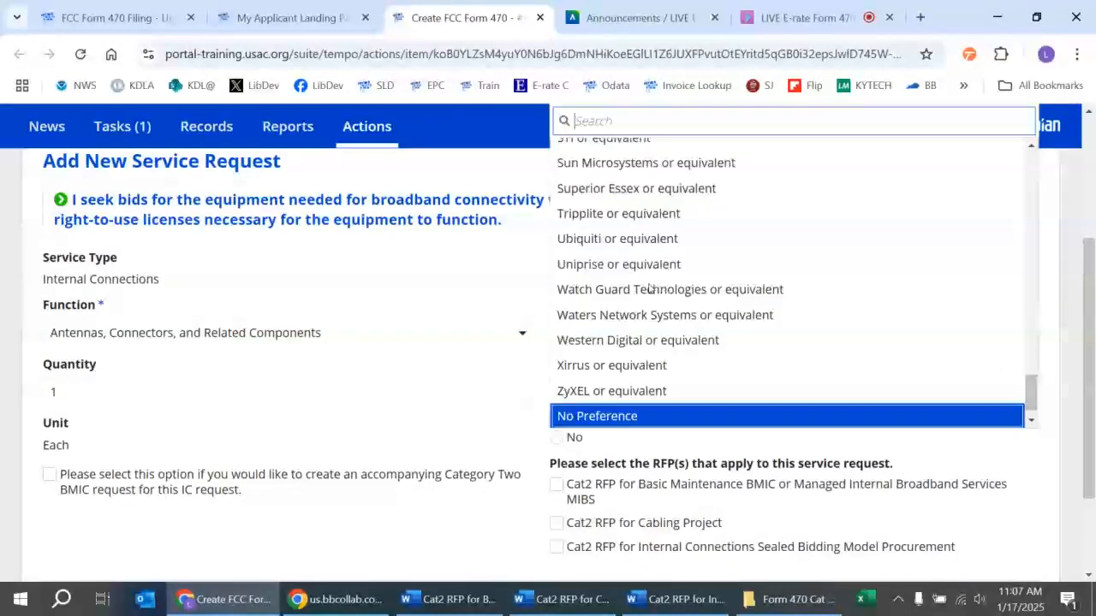
pyautogui.scroll(1, 800, 280)
pyautogui.scroll(3, 800, 280)
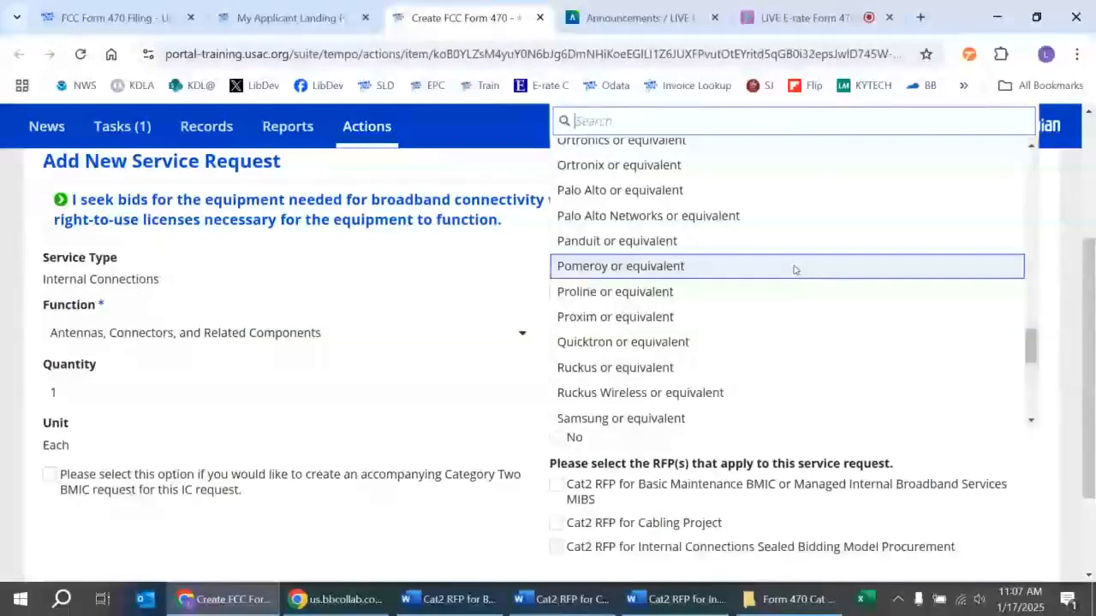
pyautogui.click(732, 246)
pyautogui.click(662, 346)
pyautogui.write('1')
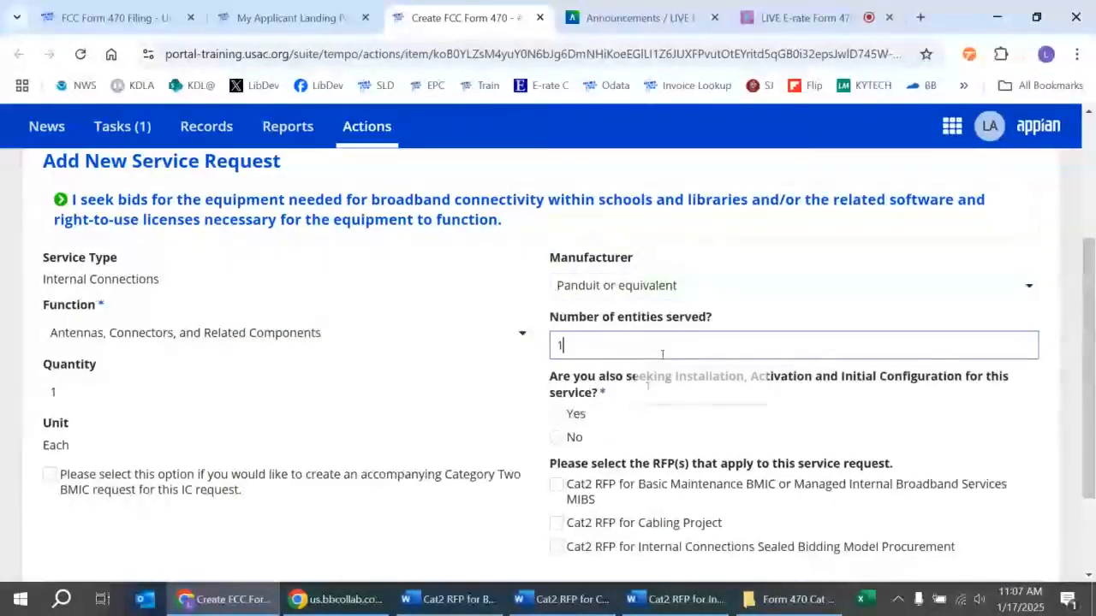
pyautogui.click(575, 414)
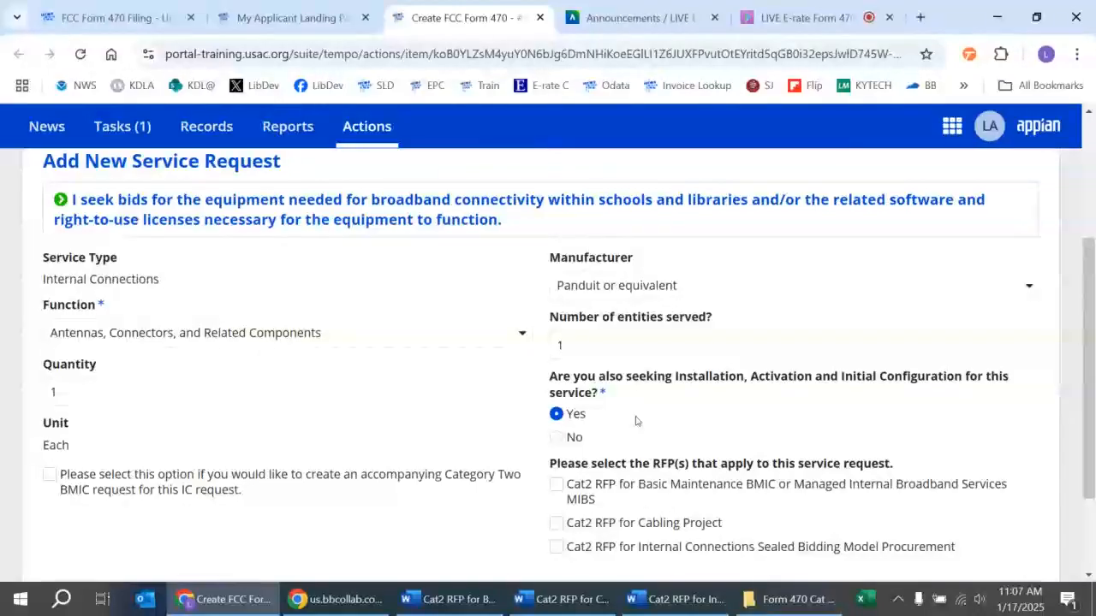
# Apply the Cat2 RFP for Cabling Project to the antennas and connectors request and save it
pyautogui.scroll(-1, 636, 421)
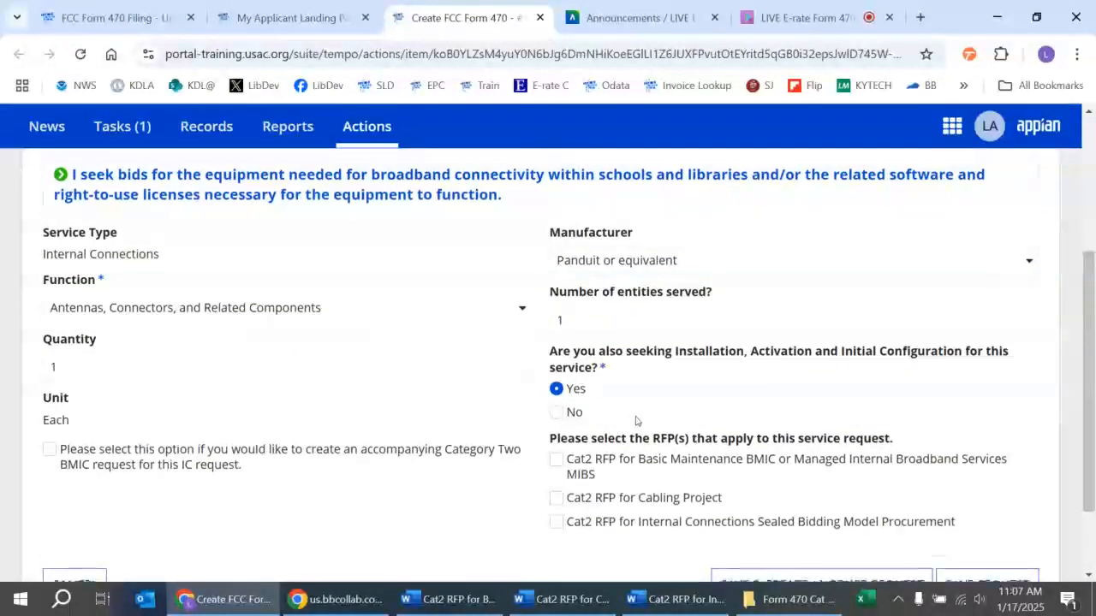
pyautogui.click(557, 500)
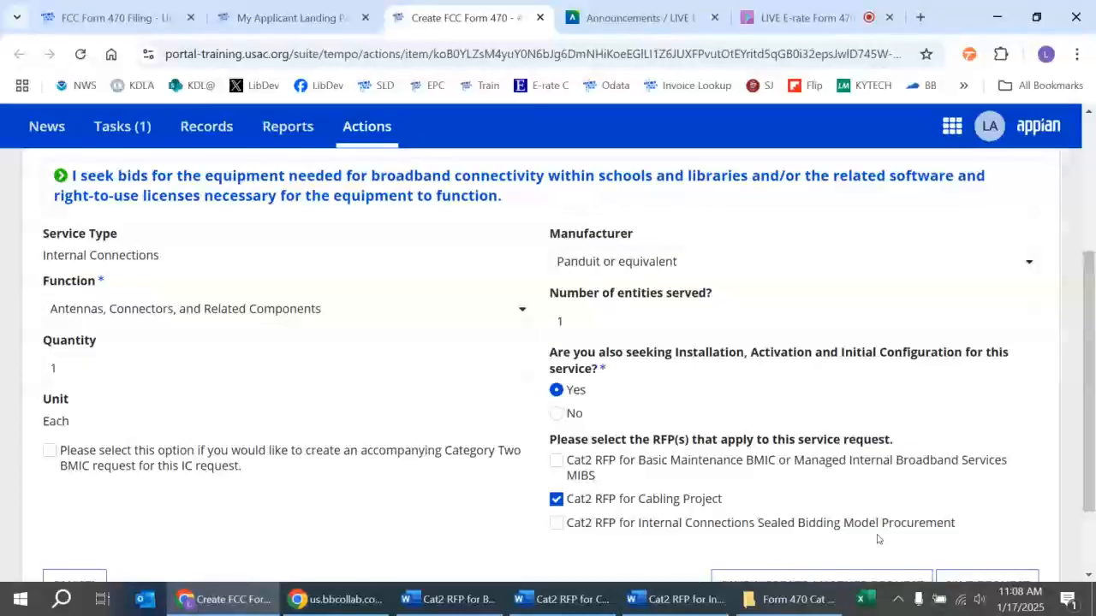
pyautogui.scroll(-2, 1026, 427)
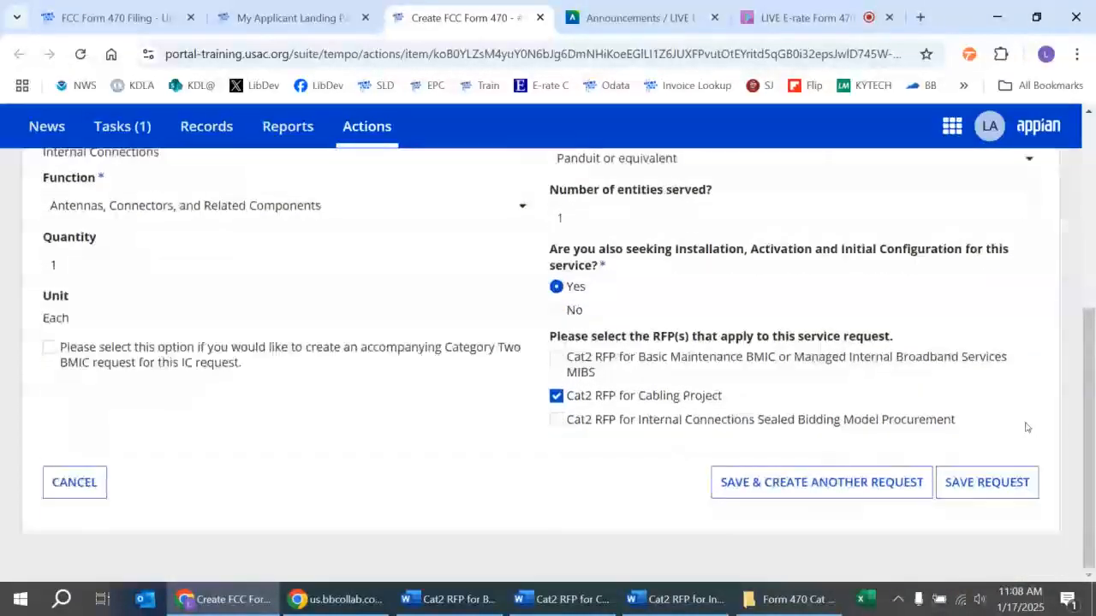
pyautogui.click(983, 485)
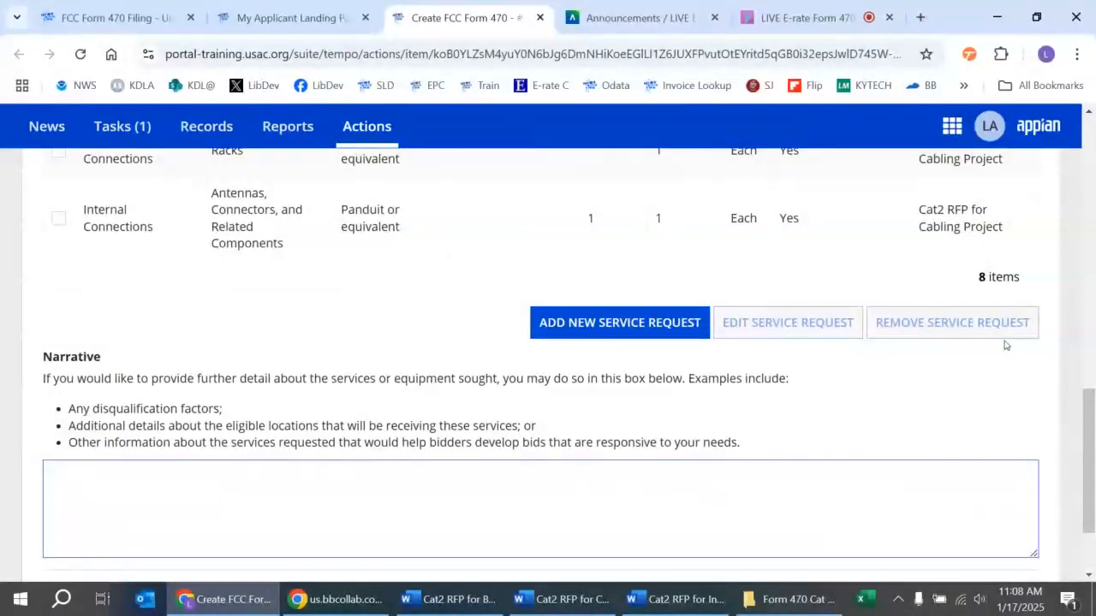
# Switch to Word to view the start of the Cat2 RFP for Basic Maintenance BMIC or MIBS, and return to the form in Chrome
pyautogui.click(469, 598)
pyautogui.scroll(1, 733, 411)
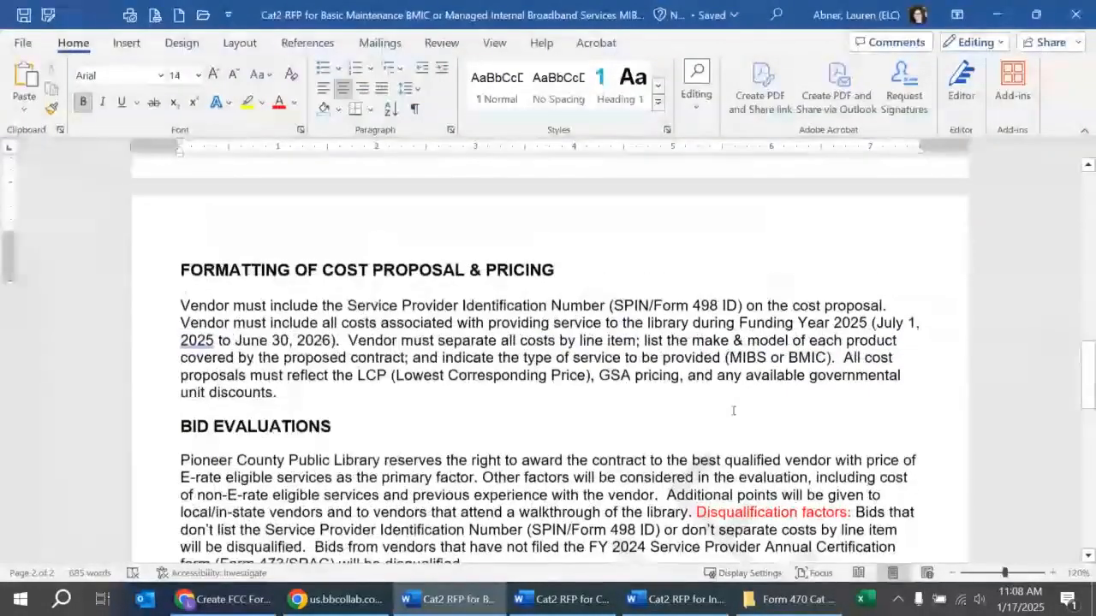
pyautogui.scroll(15, 702, 402)
pyautogui.hotkey('ctrl', 'Home')
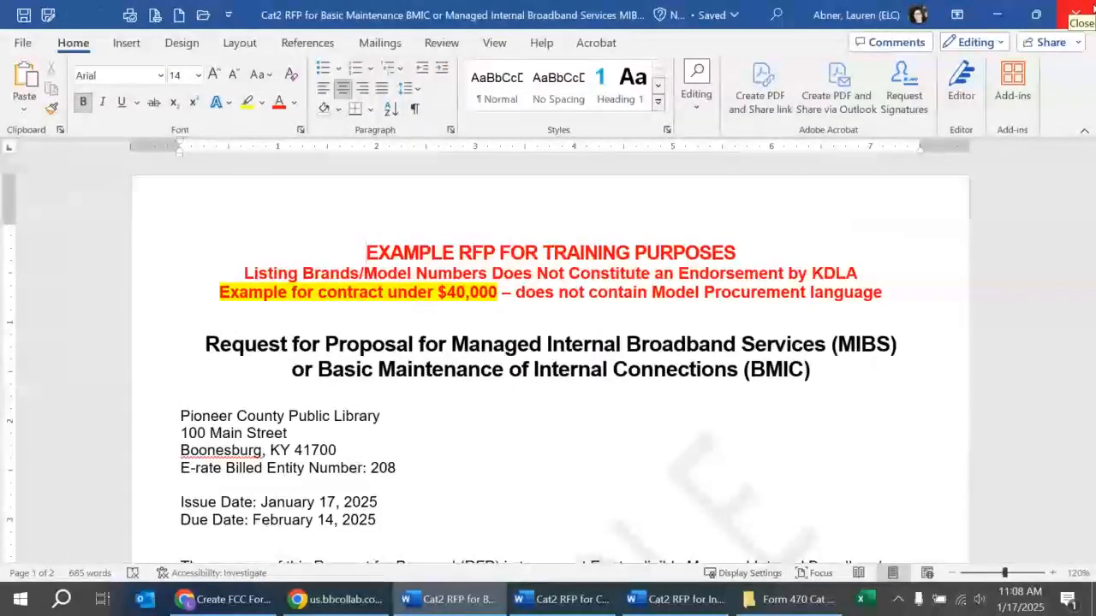
pyautogui.click(996, 14)
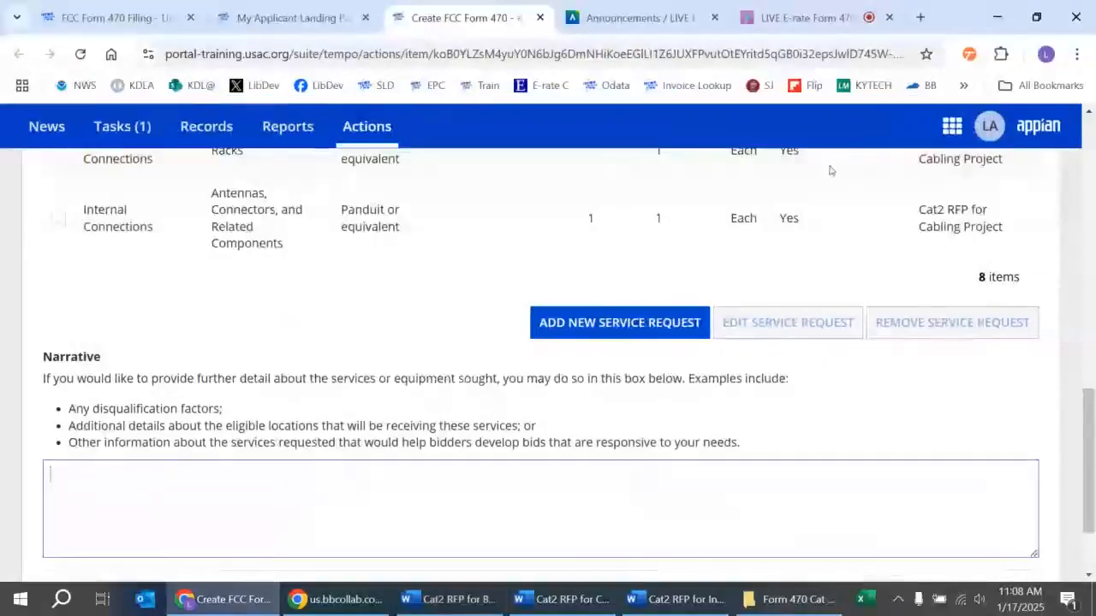
# Review the saved Category Two service requests, briefly selecting and deselecting the Racks entry
pyautogui.scroll(2, 829, 171)
pyautogui.scroll(2, 829, 170)
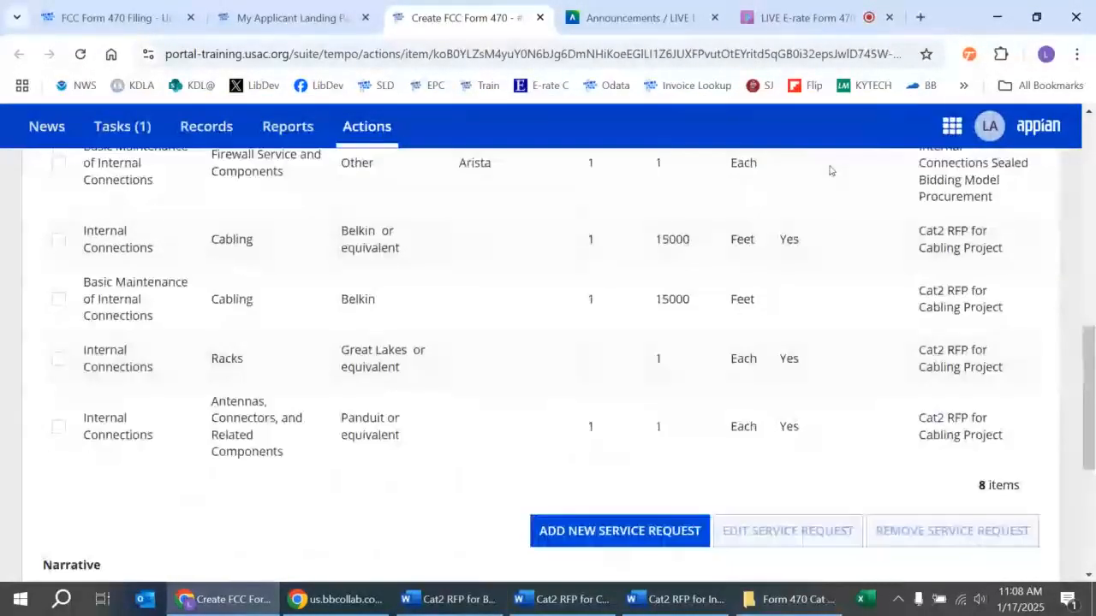
pyautogui.scroll(3, 829, 171)
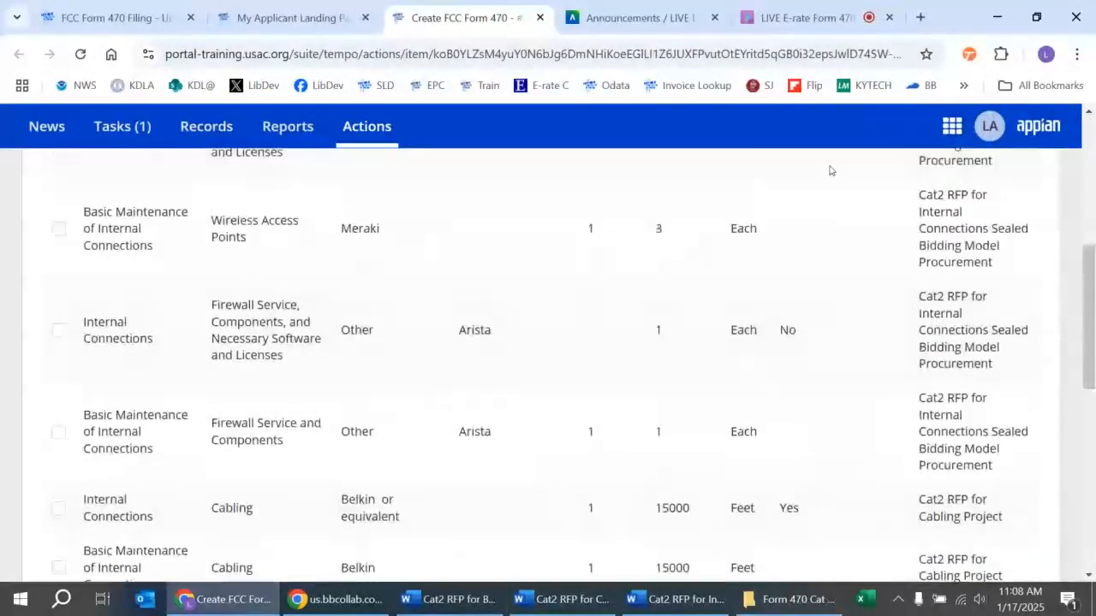
pyautogui.scroll(-3, 829, 170)
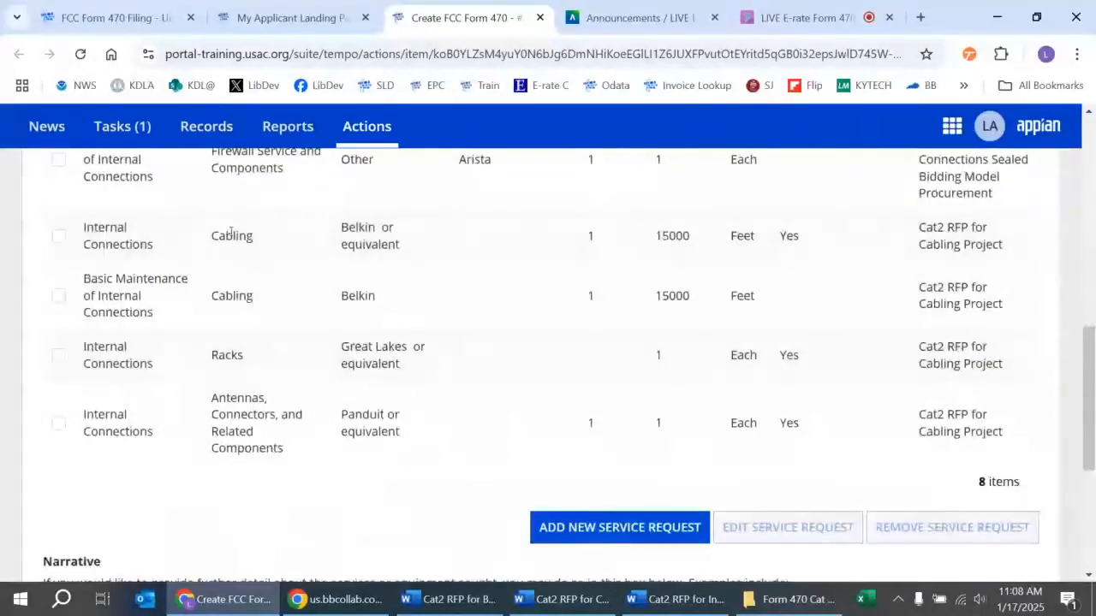
pyautogui.click(60, 357)
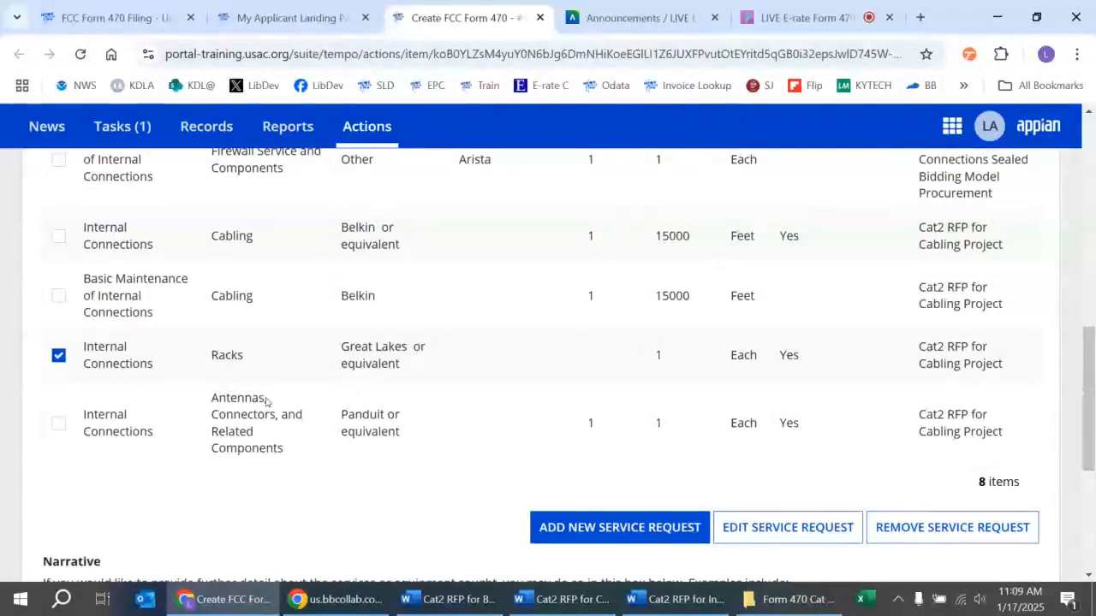
pyautogui.click(58, 355)
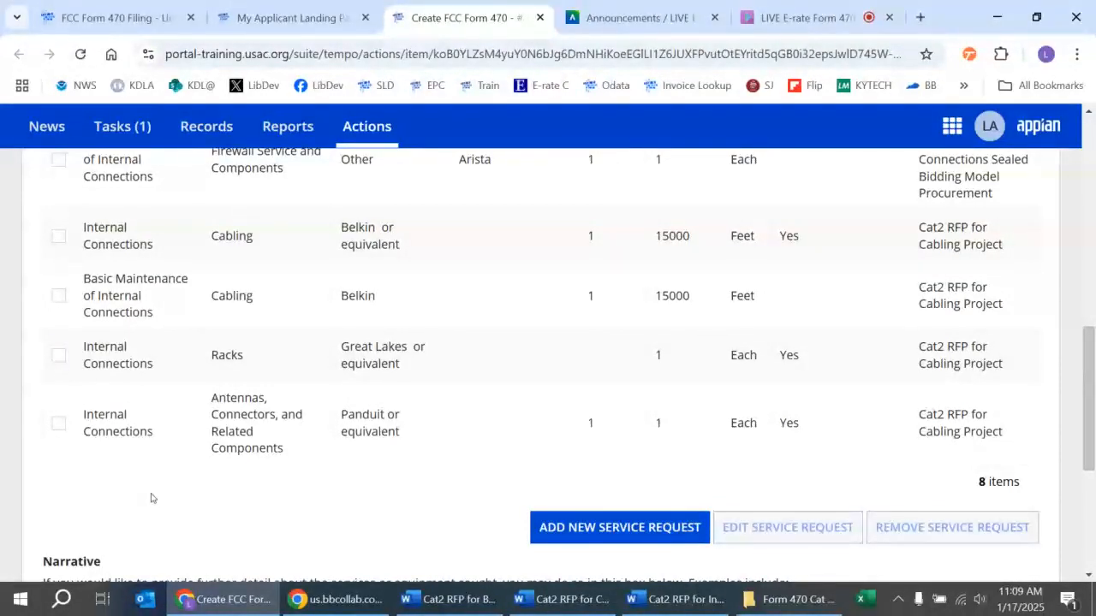
# Add a new Basic Maintenance of Internal Connections service request with Switches as its function and a quantity of 1
pyautogui.scroll(-1, 150, 497)
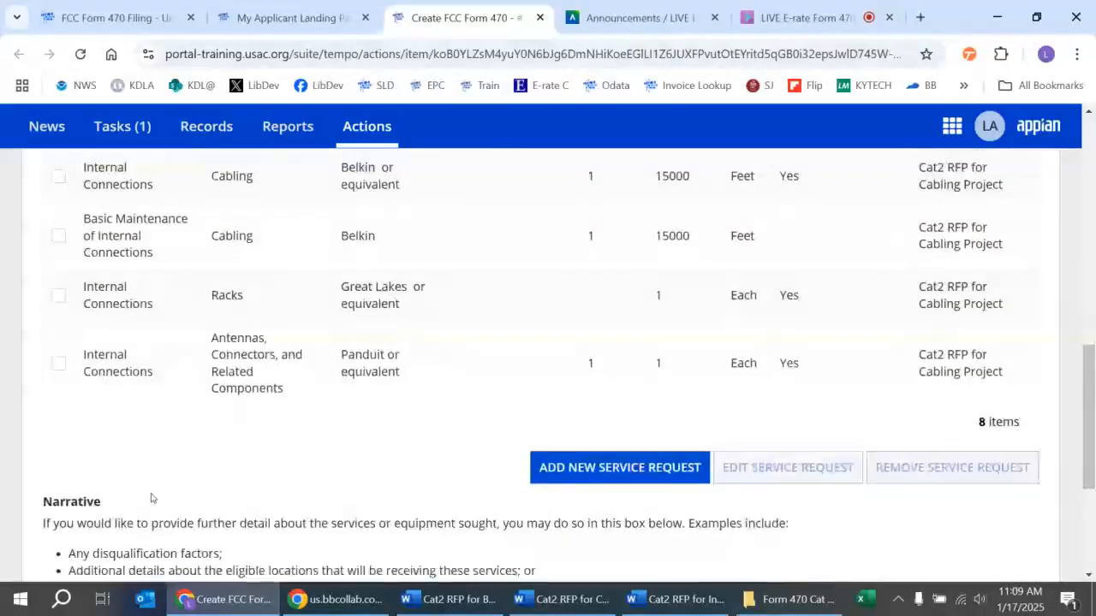
pyautogui.scroll(-1, 151, 497)
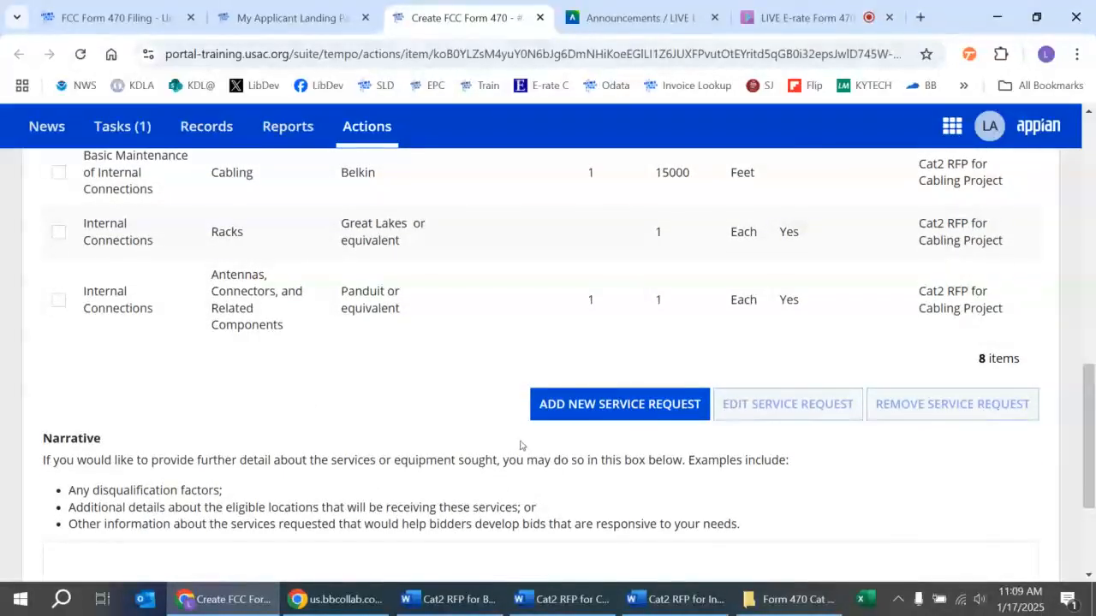
pyautogui.click(575, 410)
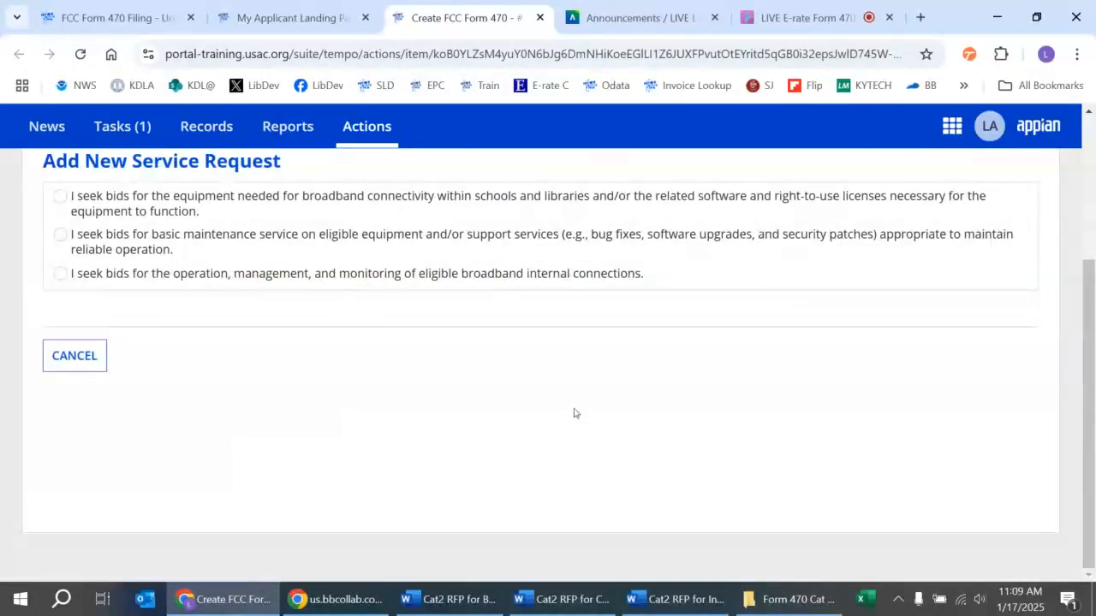
pyautogui.scroll(1, 533, 391)
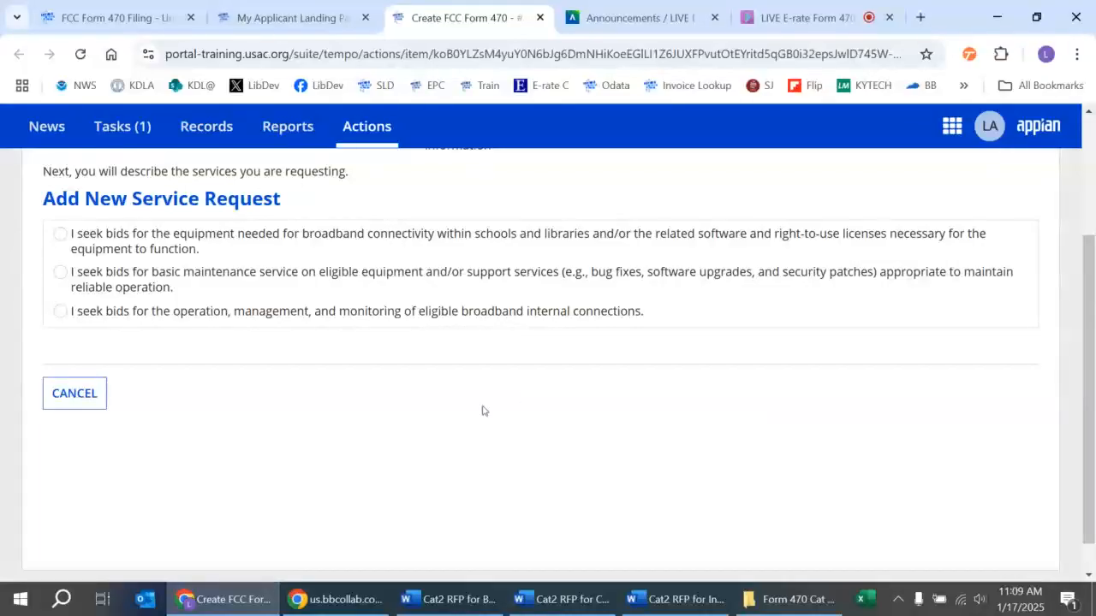
pyautogui.click(61, 275)
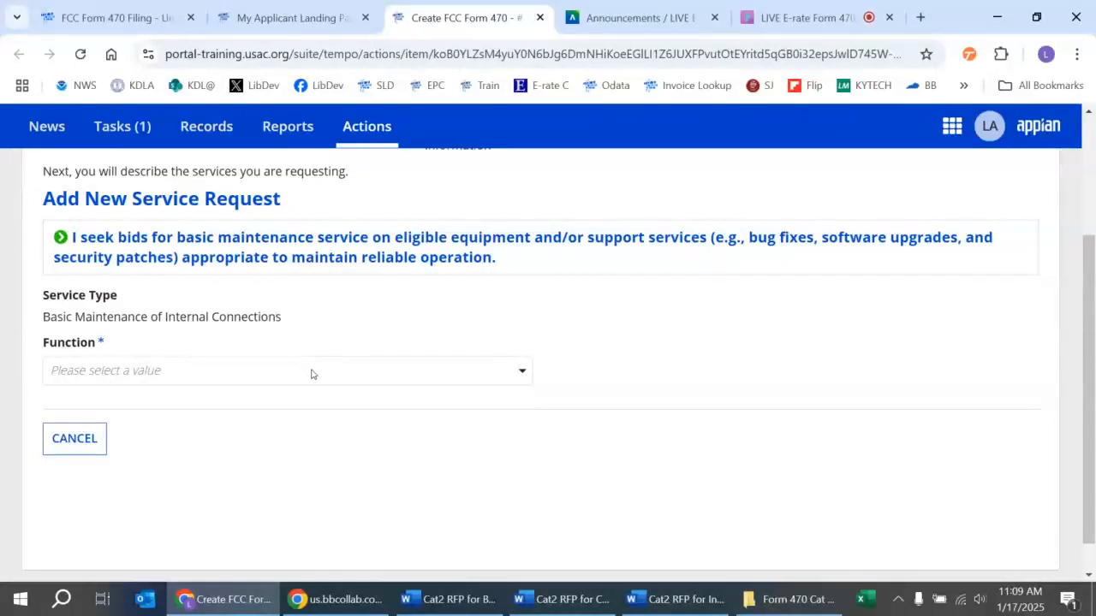
pyautogui.click(311, 373)
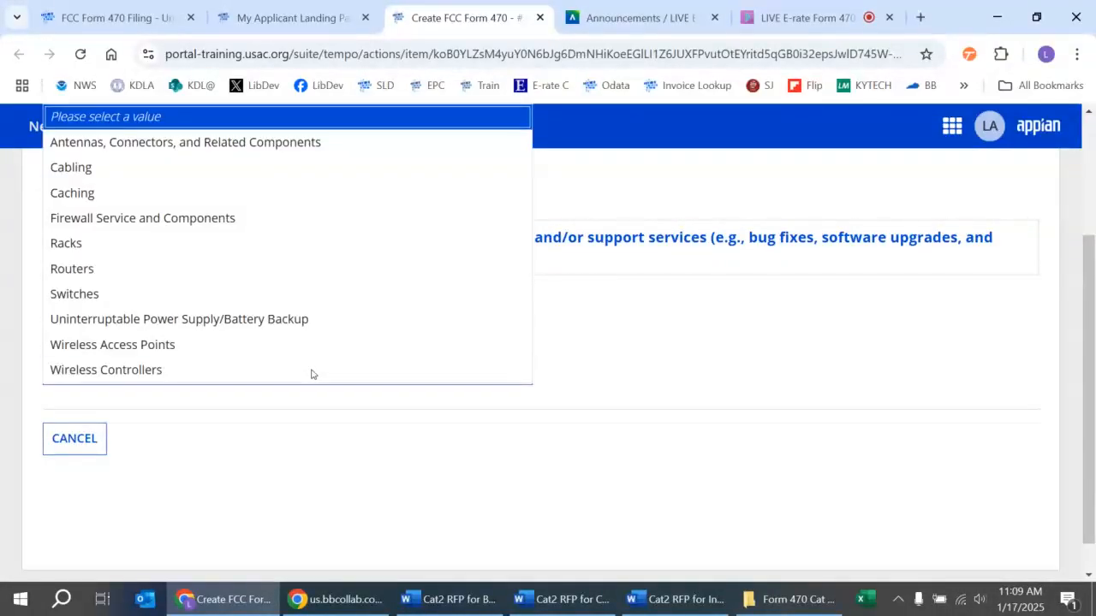
pyautogui.click(246, 294)
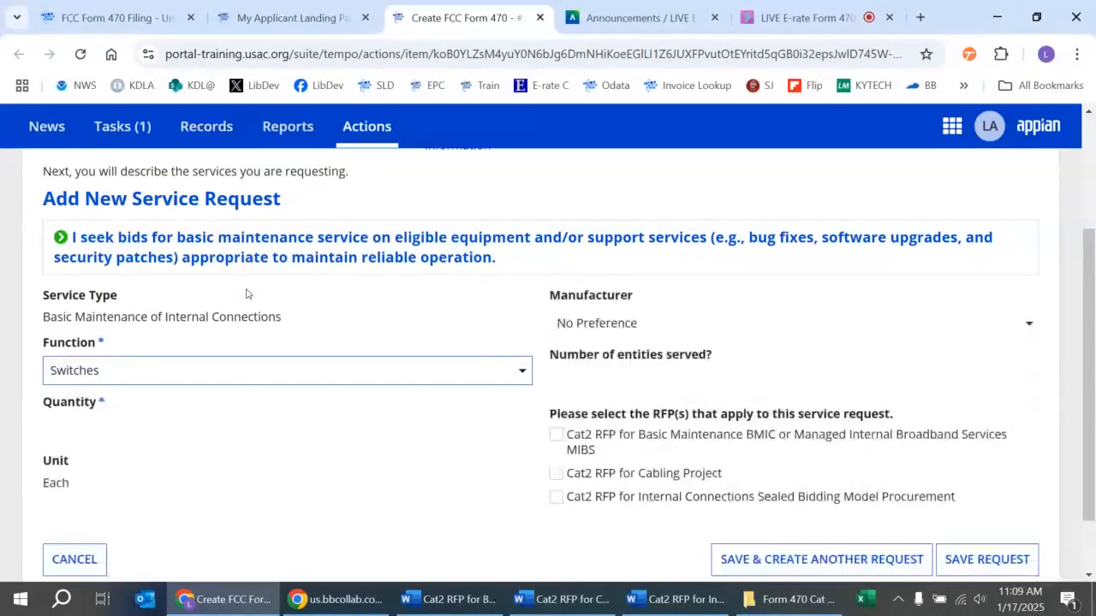
pyautogui.click(170, 441)
pyautogui.write('1')
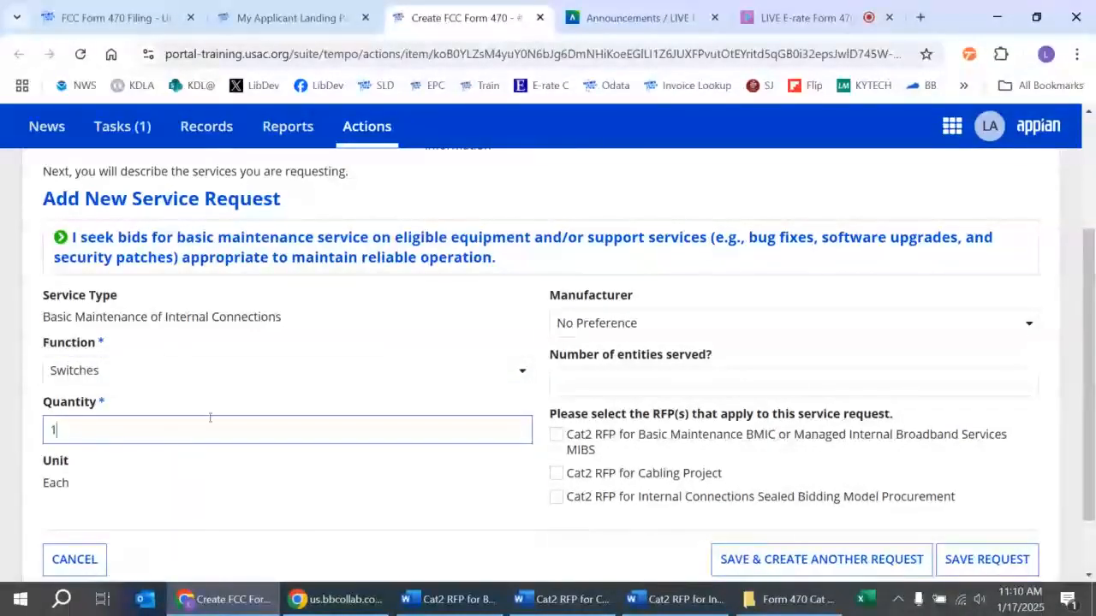
# Choose Netgear as the switch maintenance request's manufacturer and enter 1 as the number of entities served
pyautogui.click(638, 323)
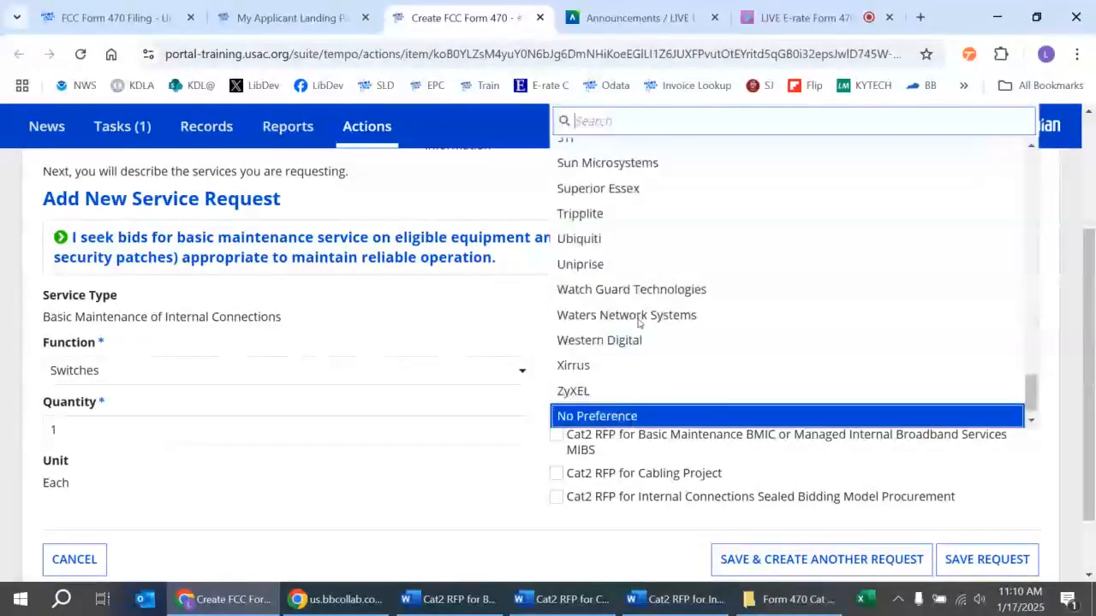
pyautogui.moveTo(1033, 385); pyautogui.dragTo(1027, 318)
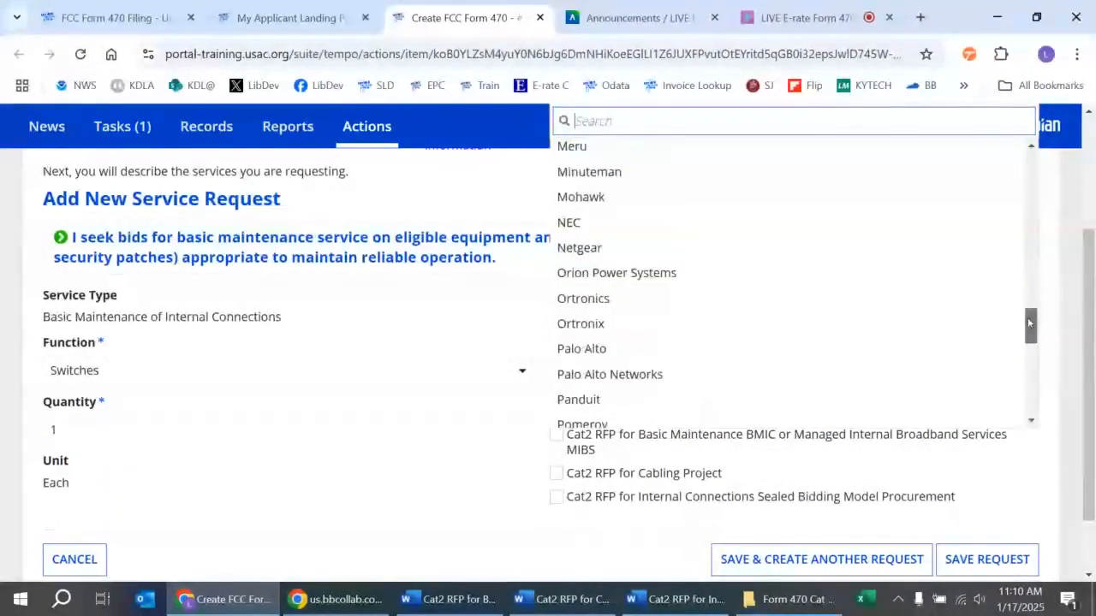
pyautogui.click(678, 249)
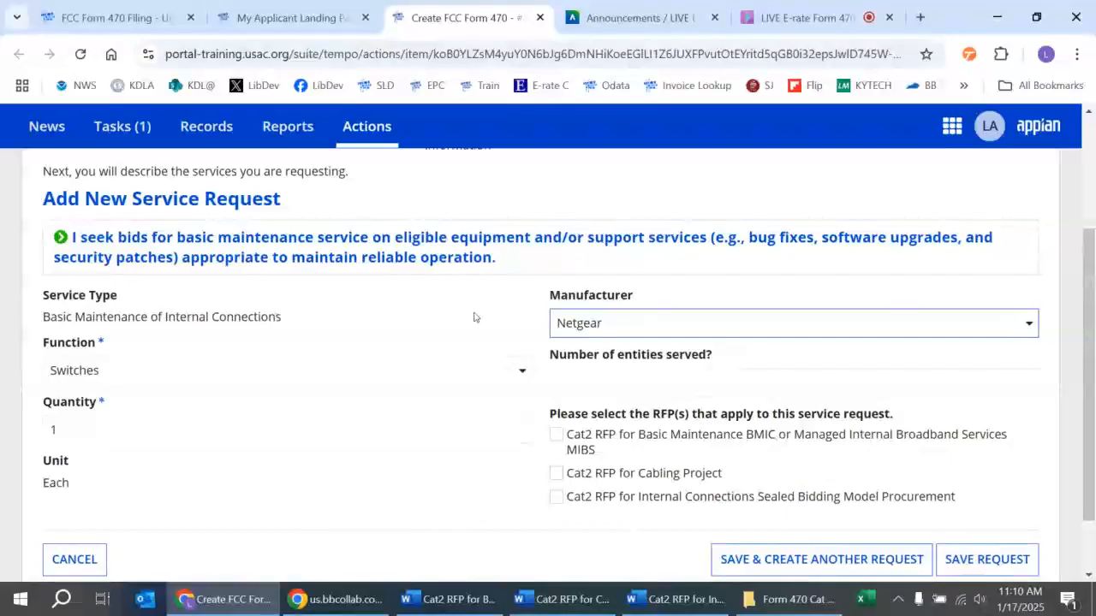
pyautogui.click(618, 385)
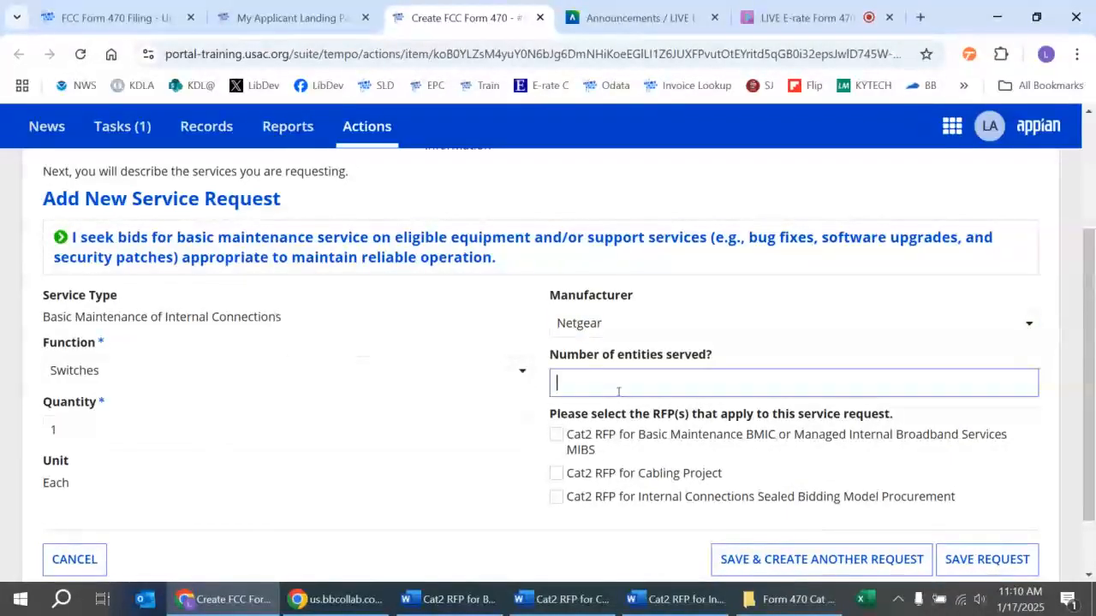
pyautogui.write('1')
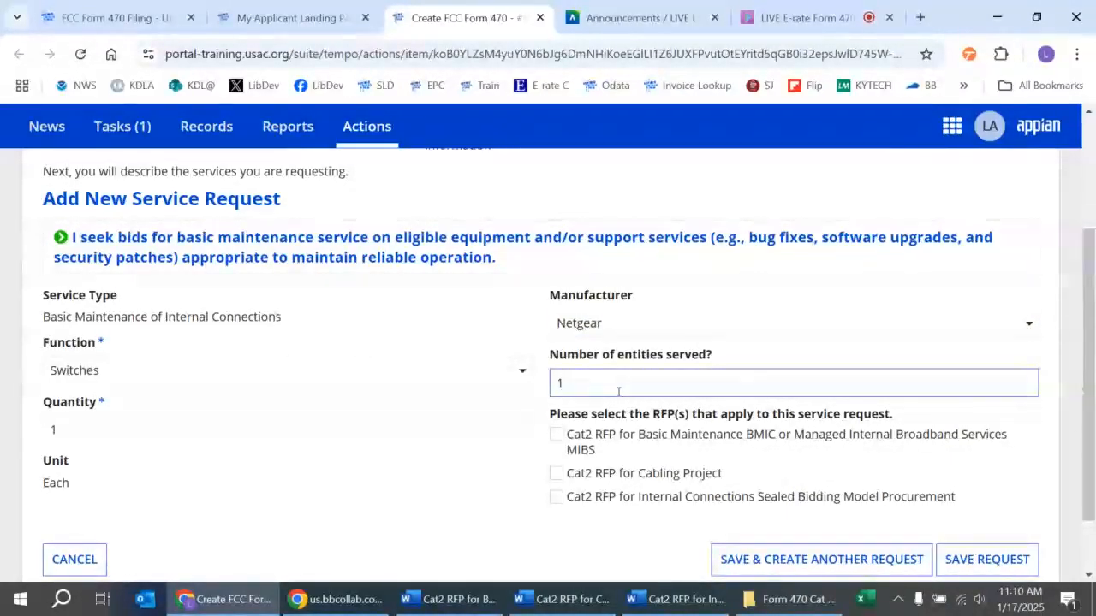
# Apply the Cat2 RFP for Basic Maintenance BMIC or Managed Internal Broadband Services MIBS to the switches request and save it
pyautogui.moveTo(1092, 320); pyautogui.dragTo(1094, 348)
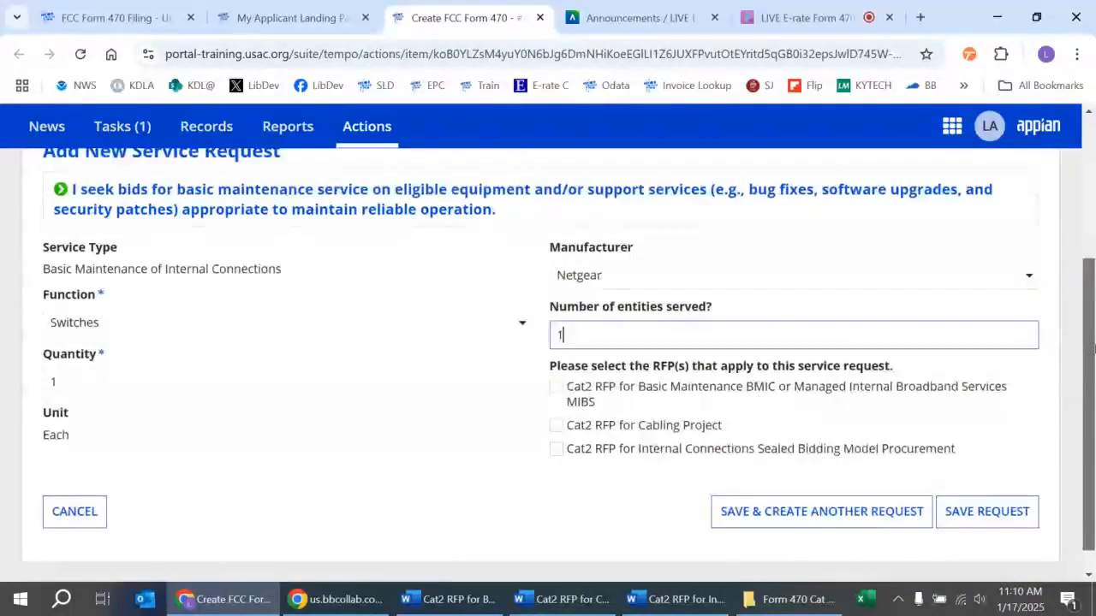
pyautogui.click(561, 392)
pyautogui.click(558, 389)
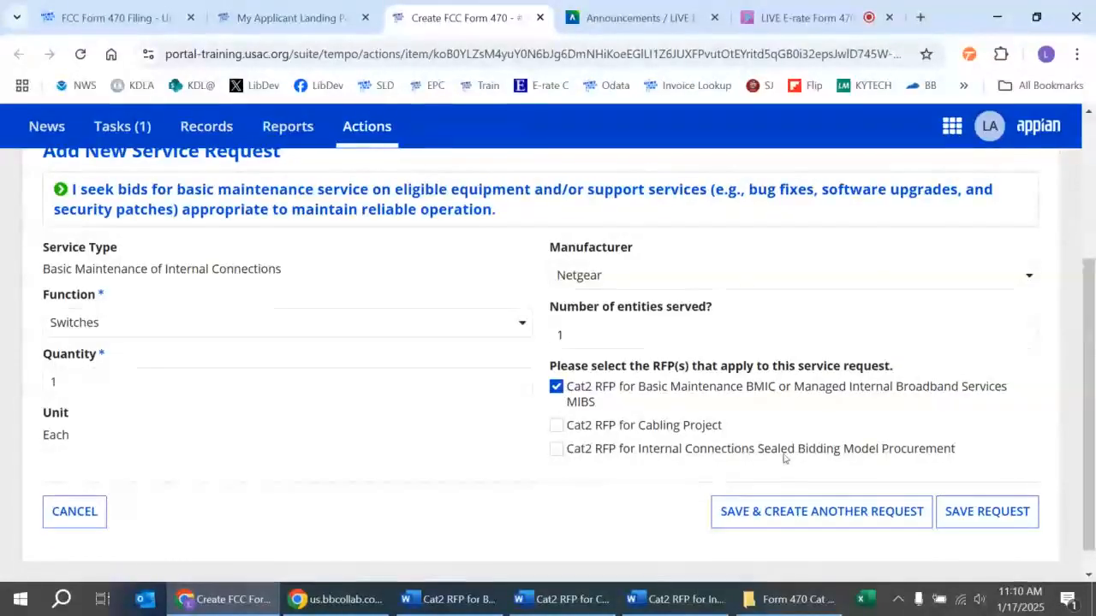
pyautogui.click(991, 516)
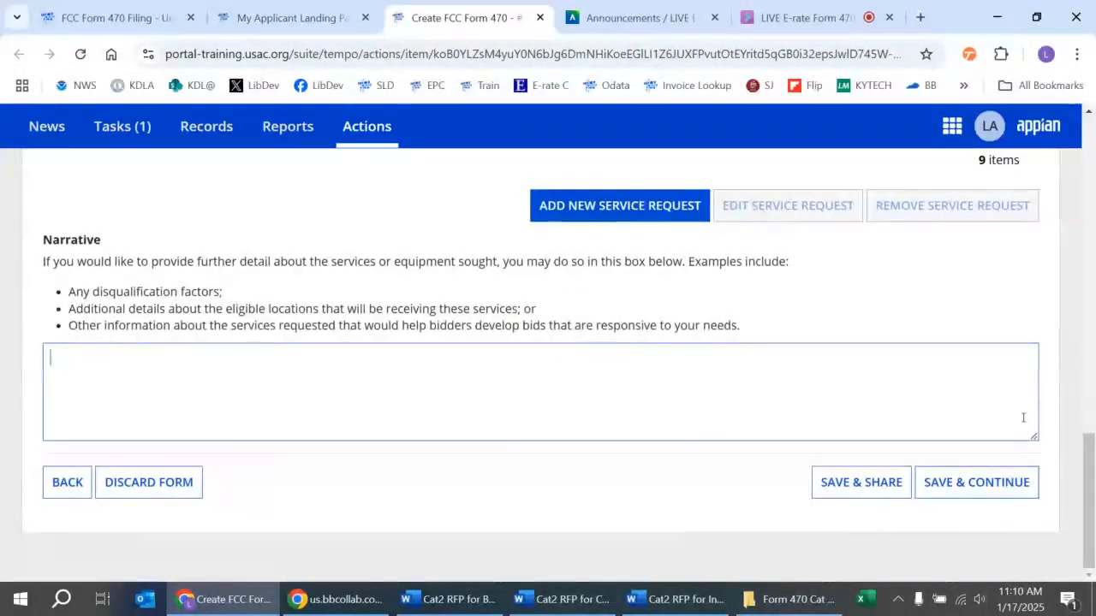
# Add and save a Managed Internal Broadband Services request for owned equipment, serving 1 entity, with the Cat2 RFP for BMIC or MIBS applied
pyautogui.click(1023, 417)
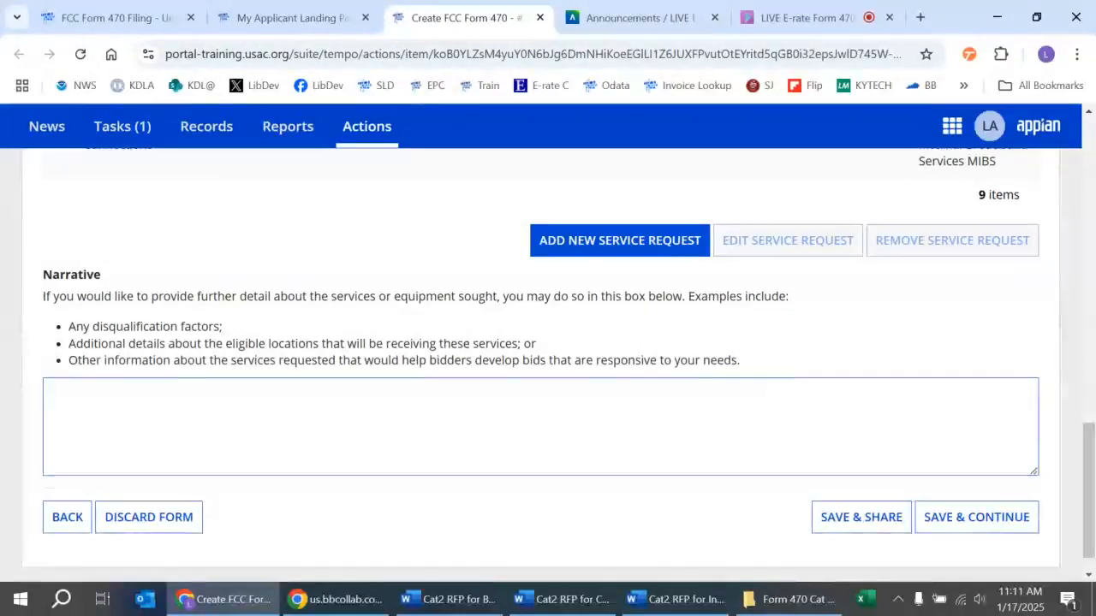
pyautogui.click(598, 241)
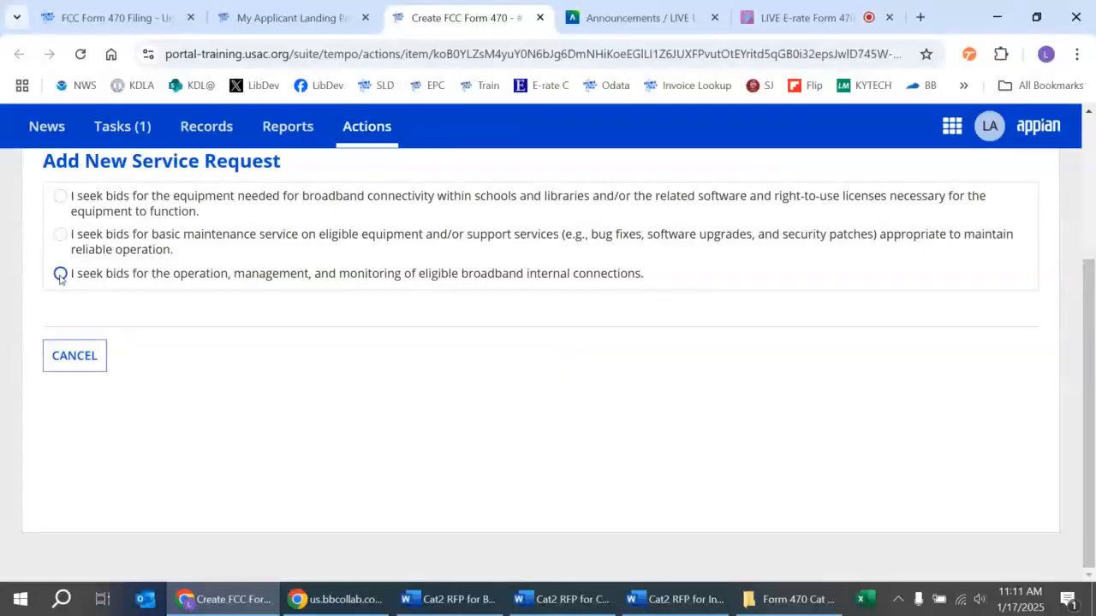
pyautogui.click(60, 275)
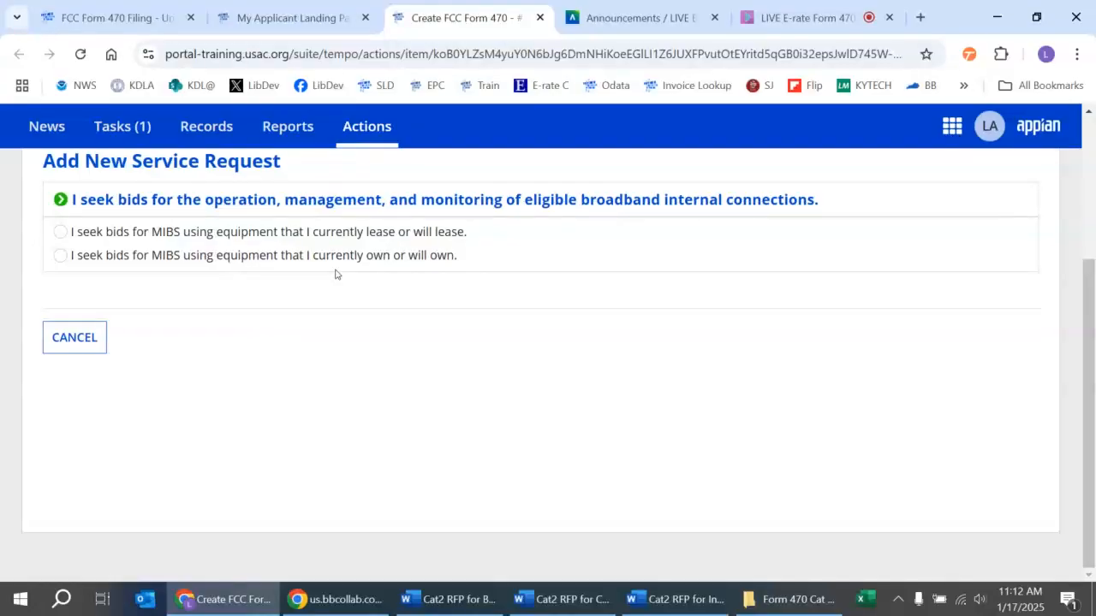
pyautogui.click(59, 257)
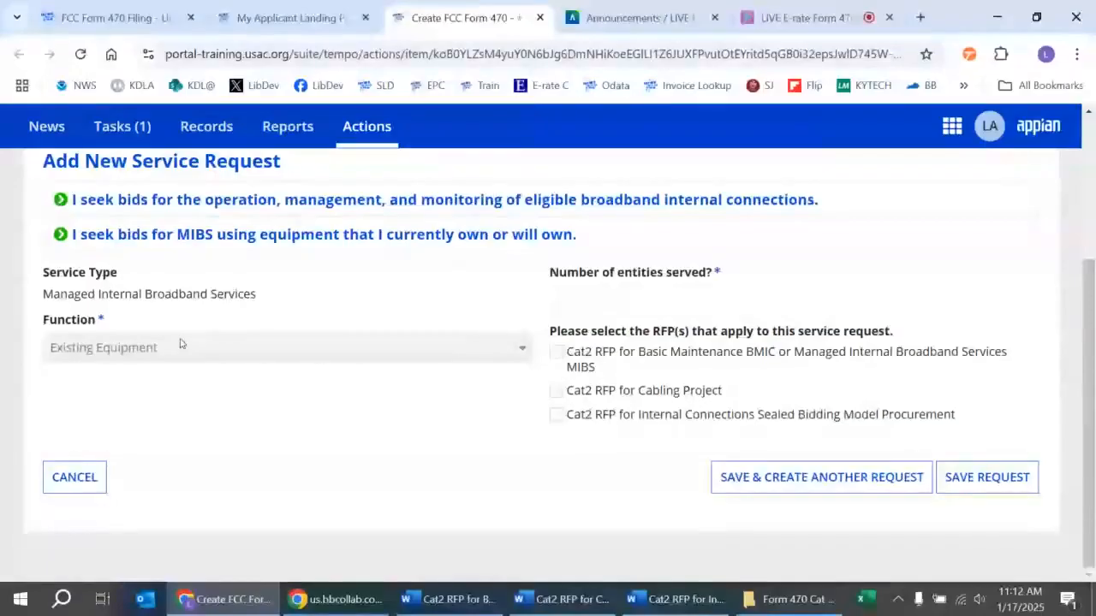
pyautogui.click(599, 310)
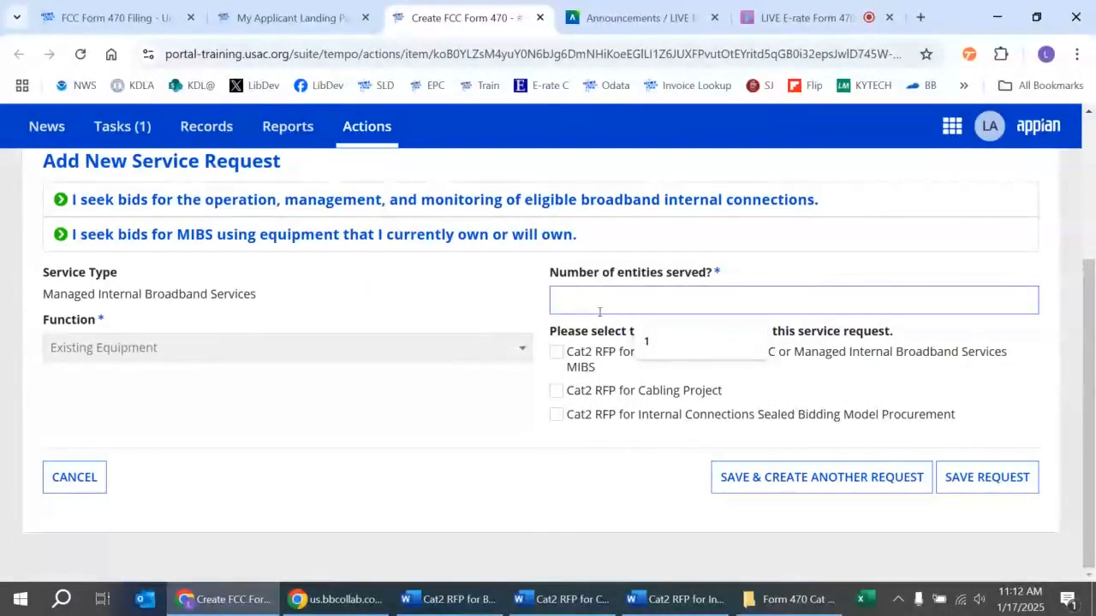
pyautogui.write('1')
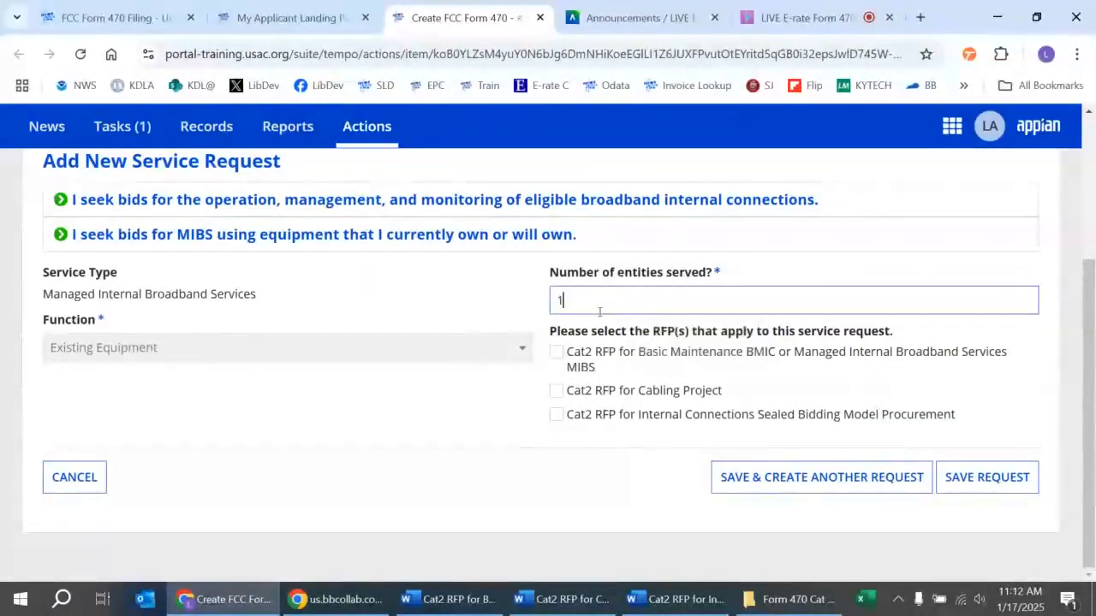
pyautogui.click(556, 353)
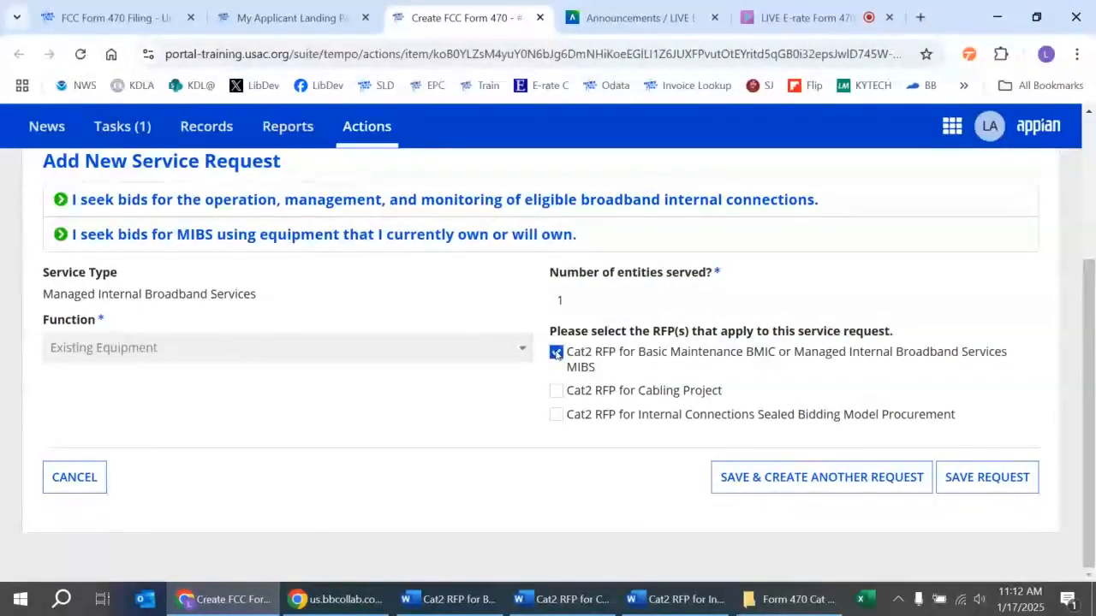
pyautogui.click(982, 479)
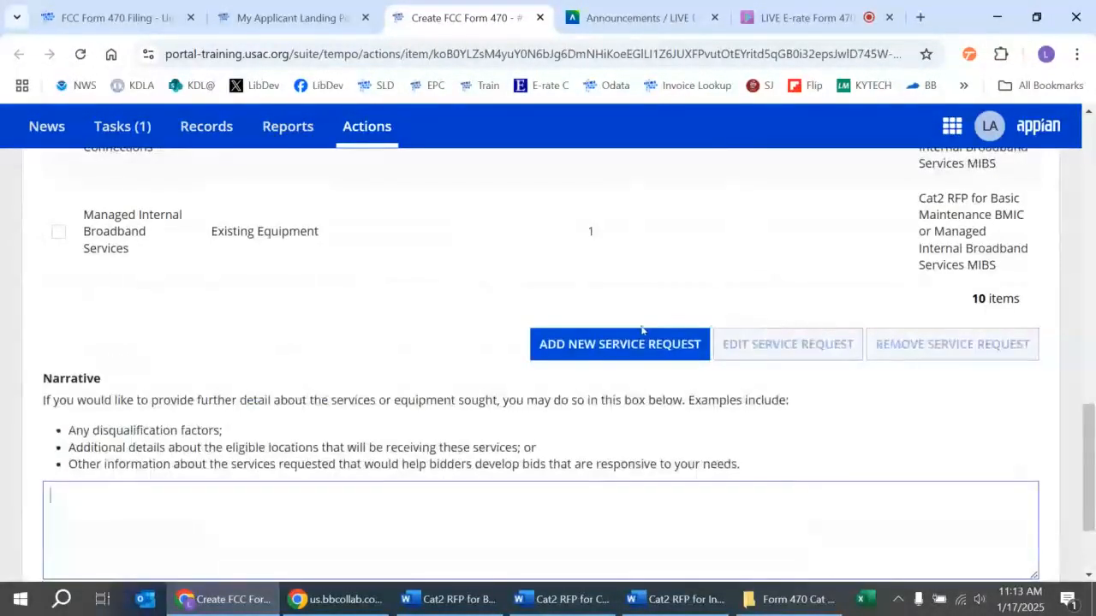
# Add and save a second MIBS request for leased equipment, with 1 entity served and the Cat2 RFP for BMIC or MIBS applied
pyautogui.click(634, 344)
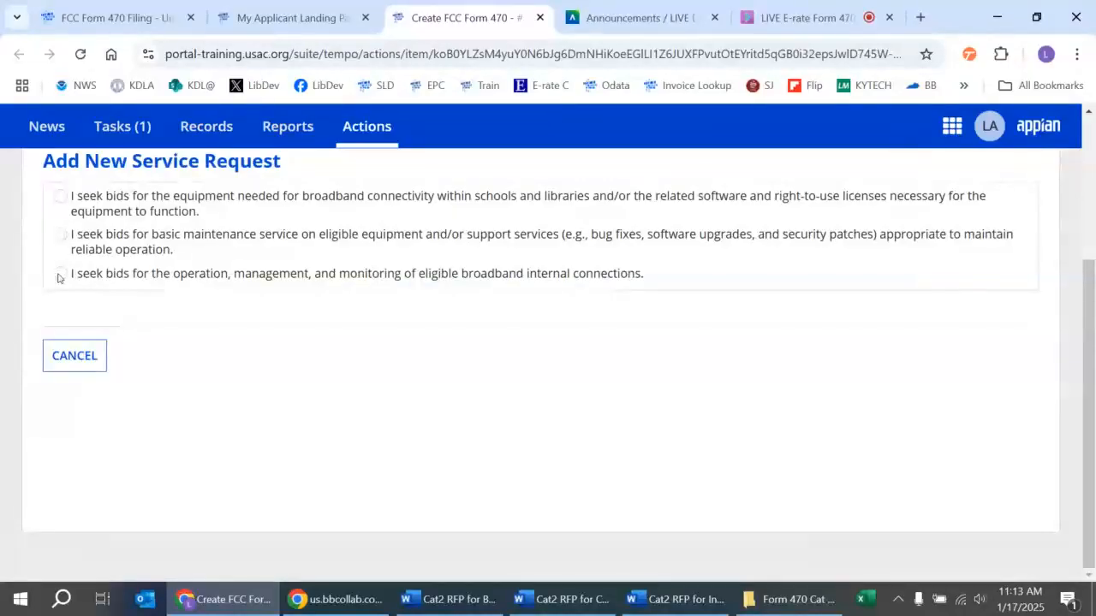
pyautogui.click(59, 276)
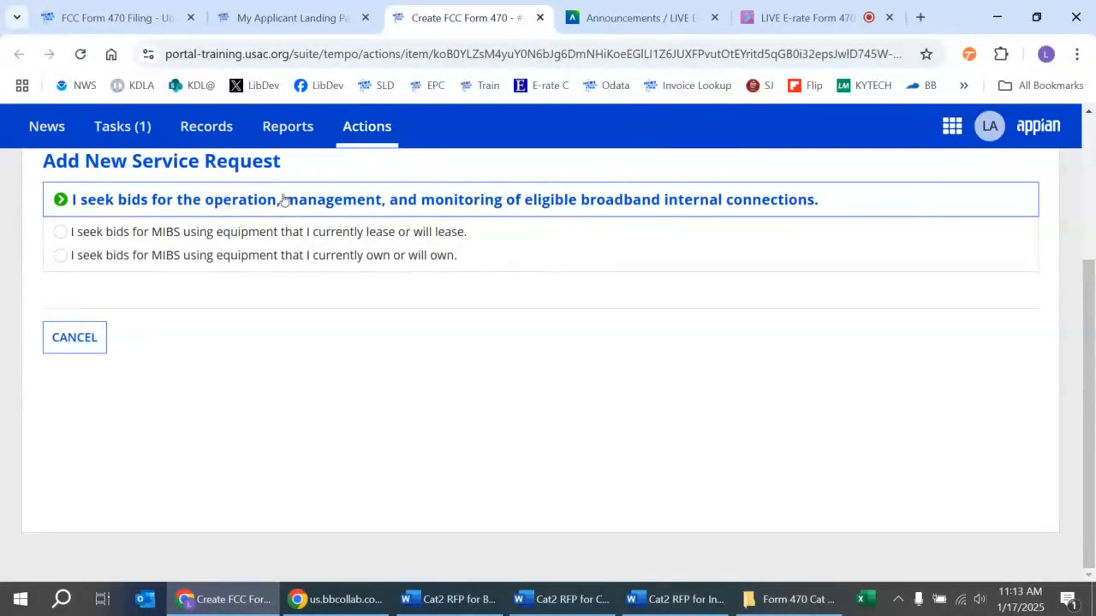
pyautogui.click(60, 232)
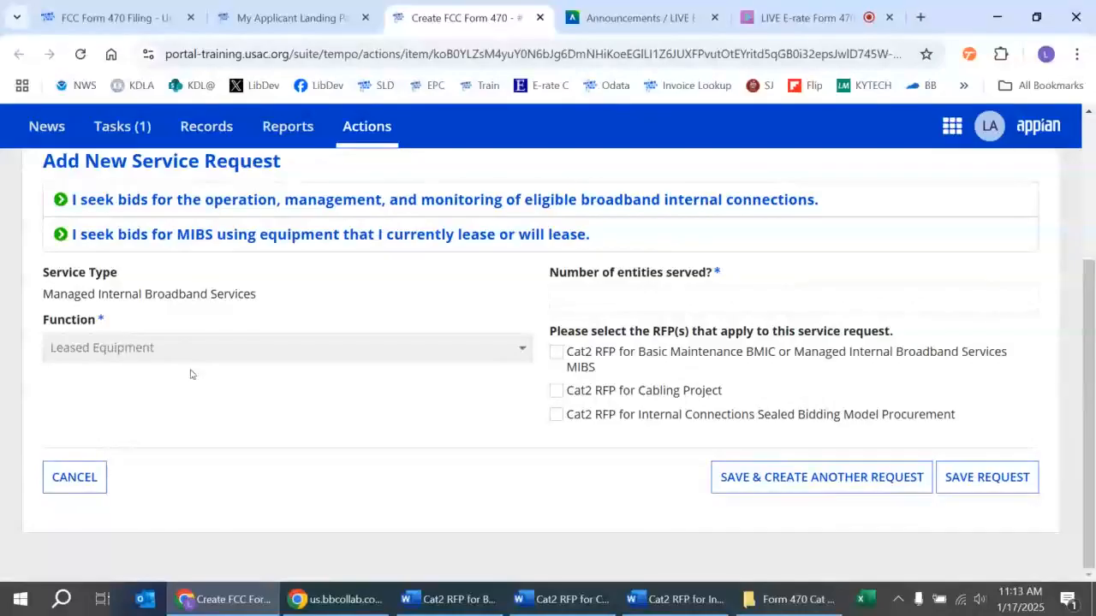
pyautogui.click(633, 297)
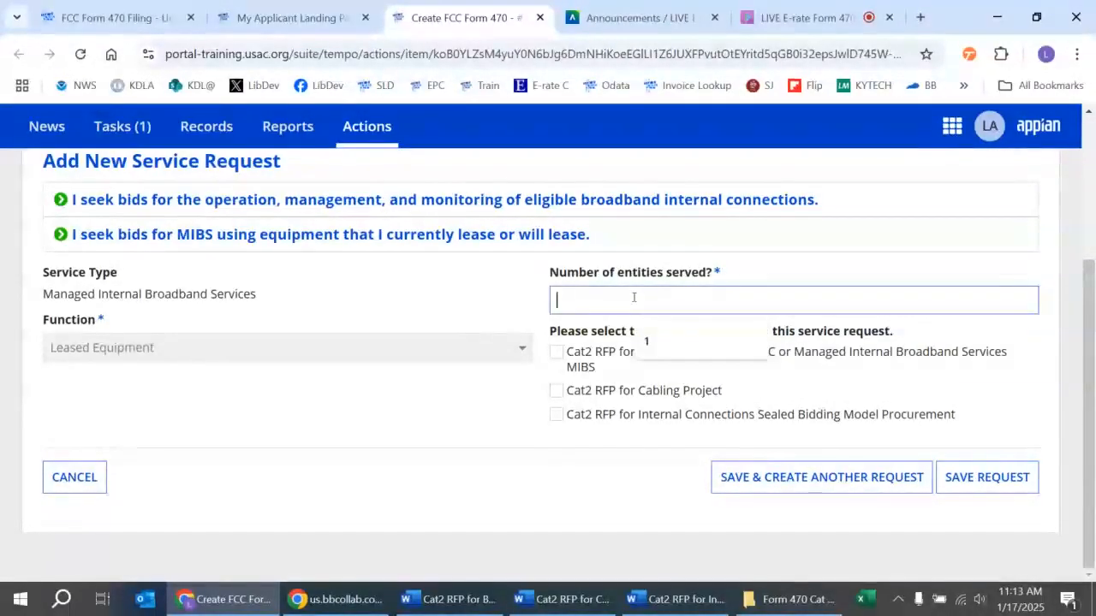
pyautogui.write('1')
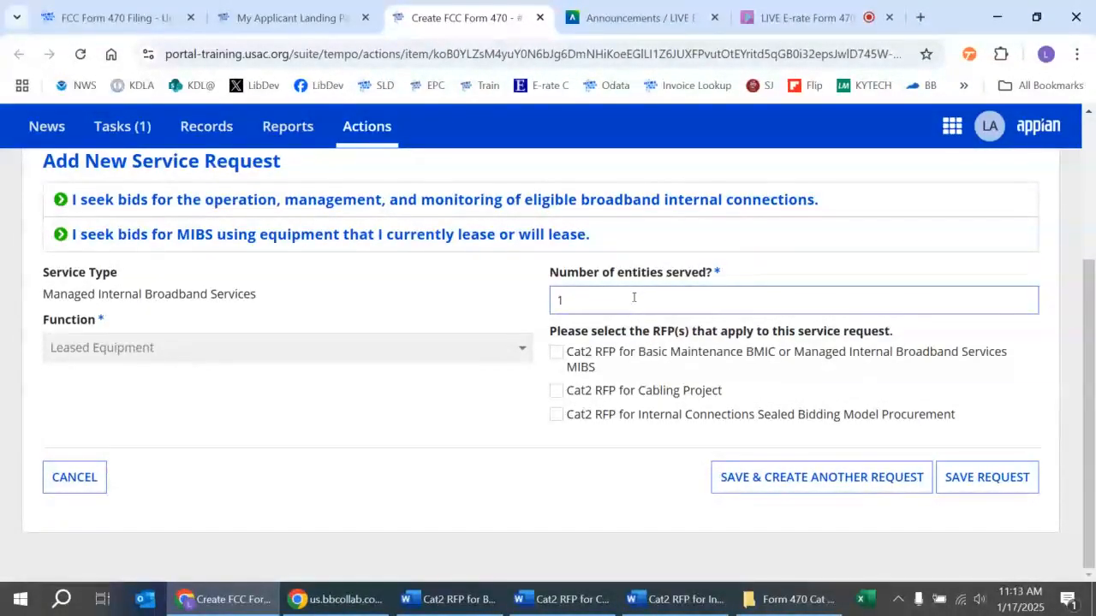
pyautogui.click(554, 353)
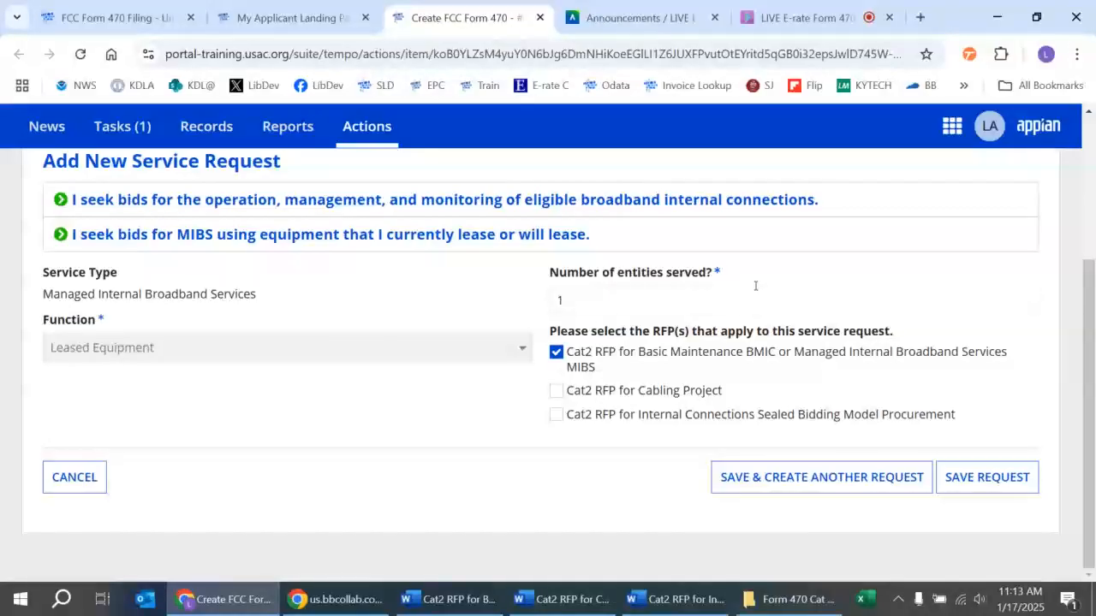
pyautogui.click(987, 478)
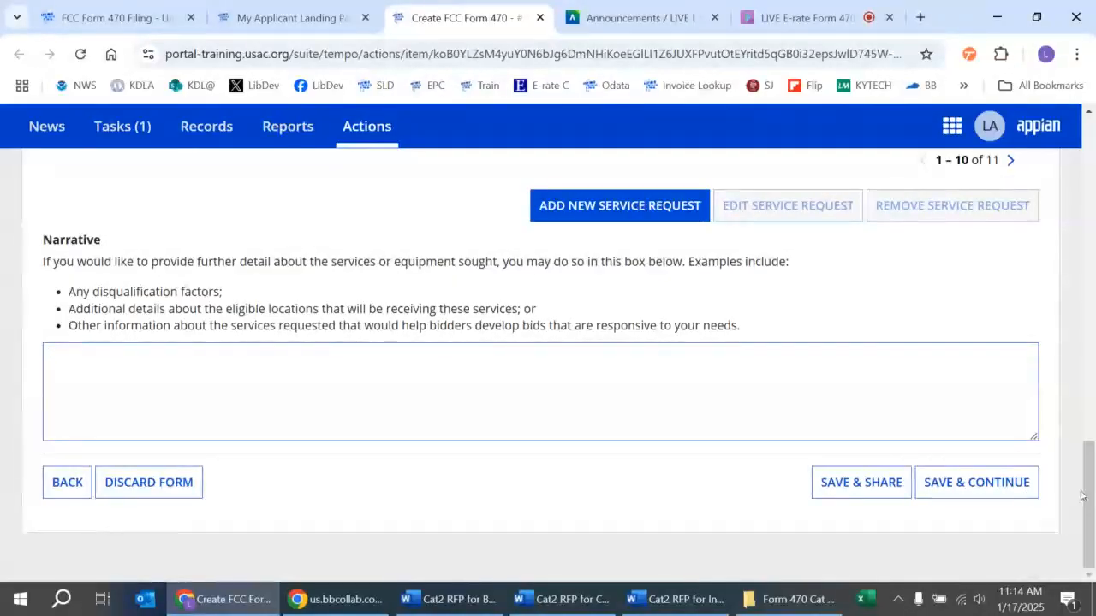
# Enter "Please see the RFP documents for all details." as the service request narrative, and save to continue to the technical contact section
pyautogui.moveTo(1088, 497); pyautogui.dragTo(1045, 233)
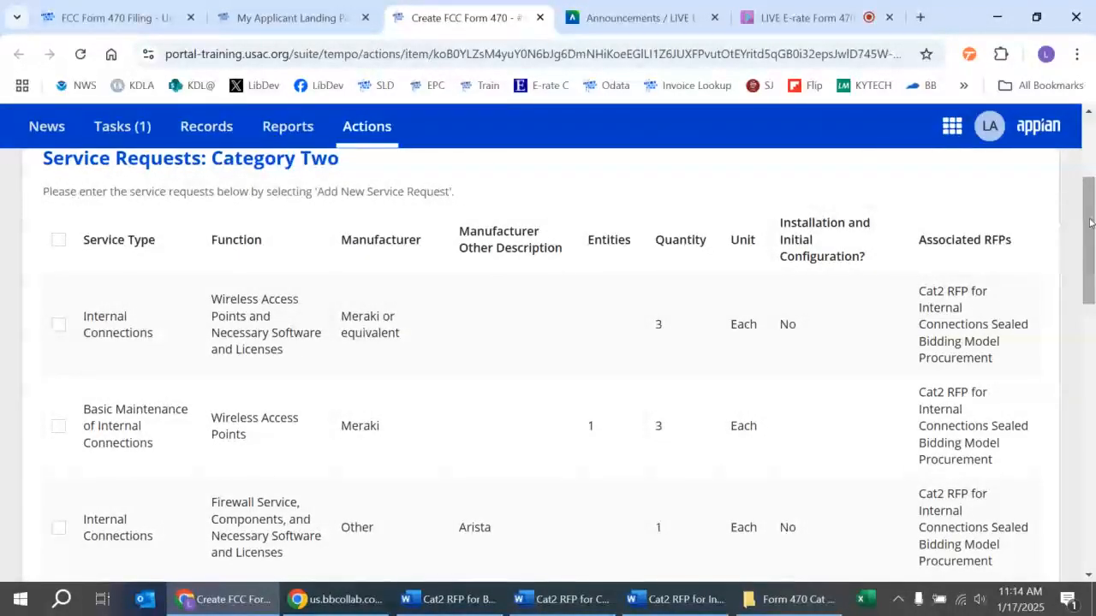
pyautogui.moveTo(1090, 222); pyautogui.dragTo(1071, 472)
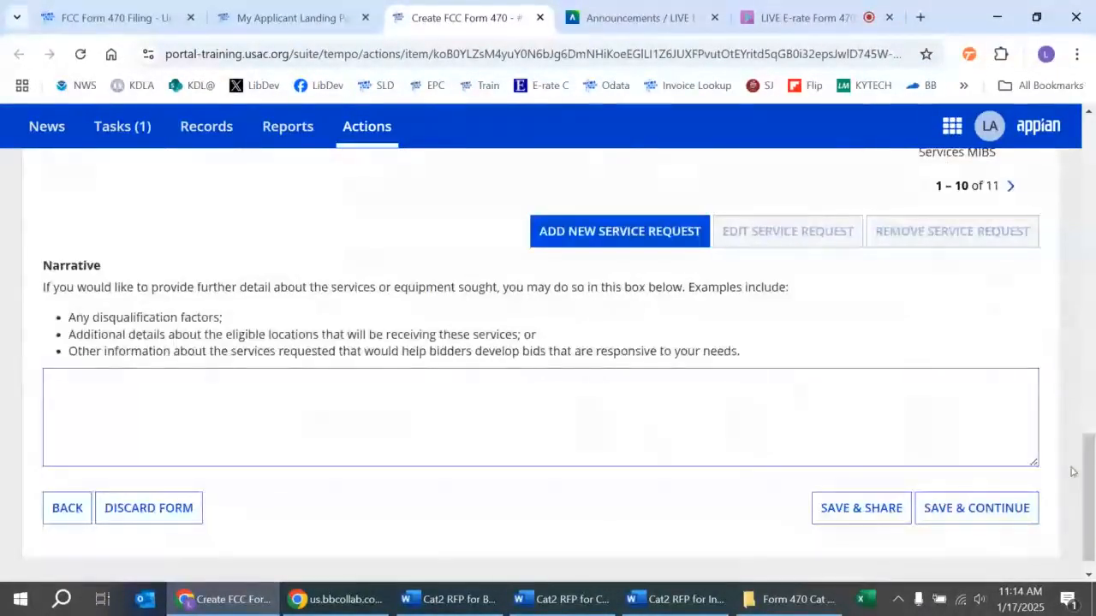
pyautogui.click(717, 432)
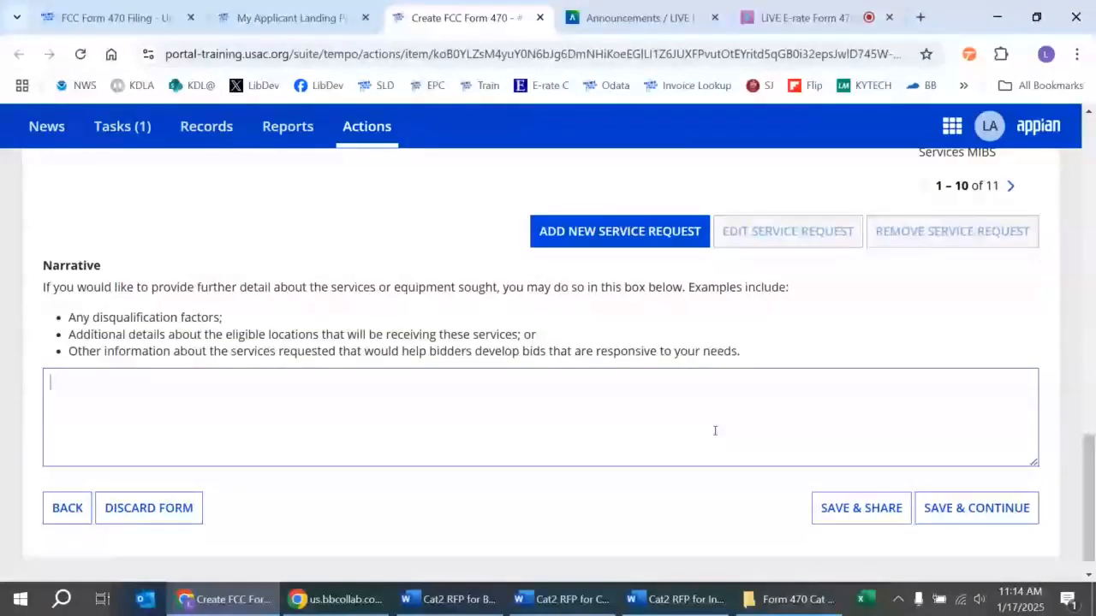
pyautogui.write('Please se')
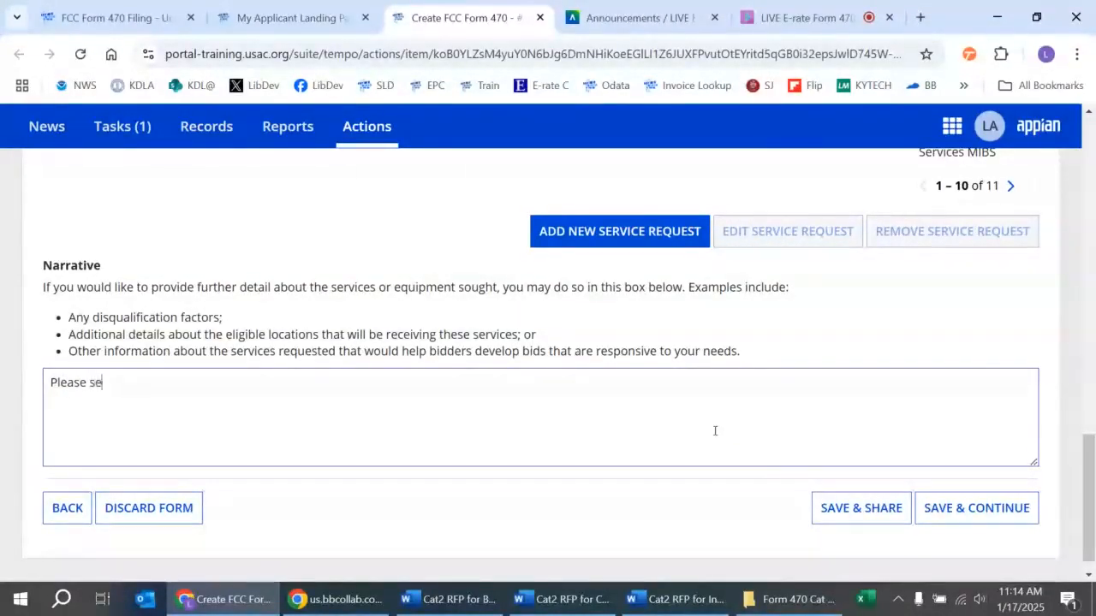
pyautogui.write('e the RFP doc')
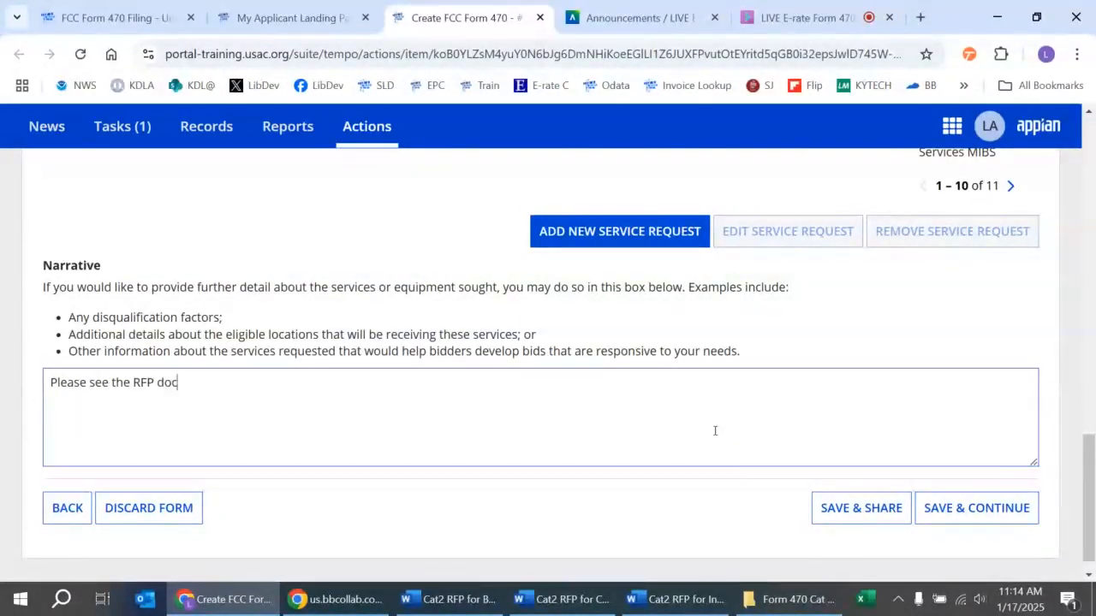
pyautogui.write('umenst for')
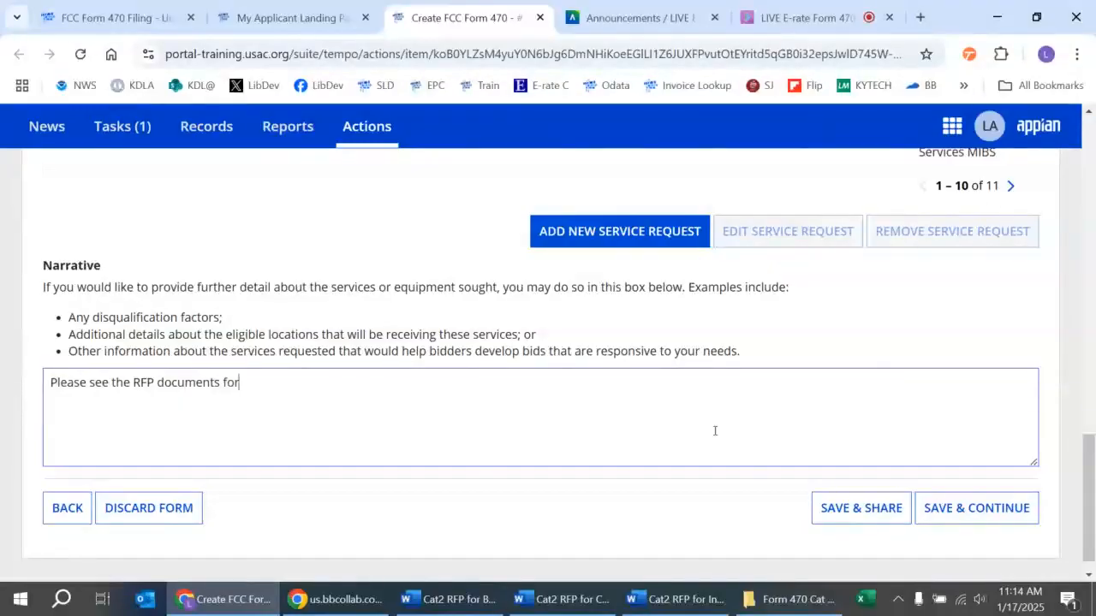
pyautogui.write(' all details.')
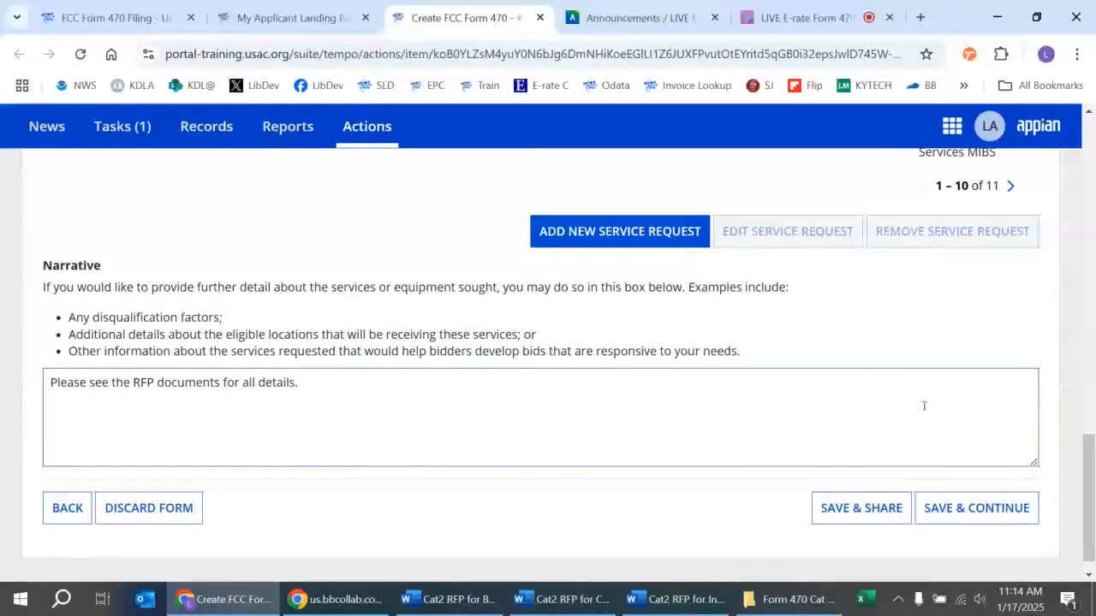
pyautogui.click(974, 507)
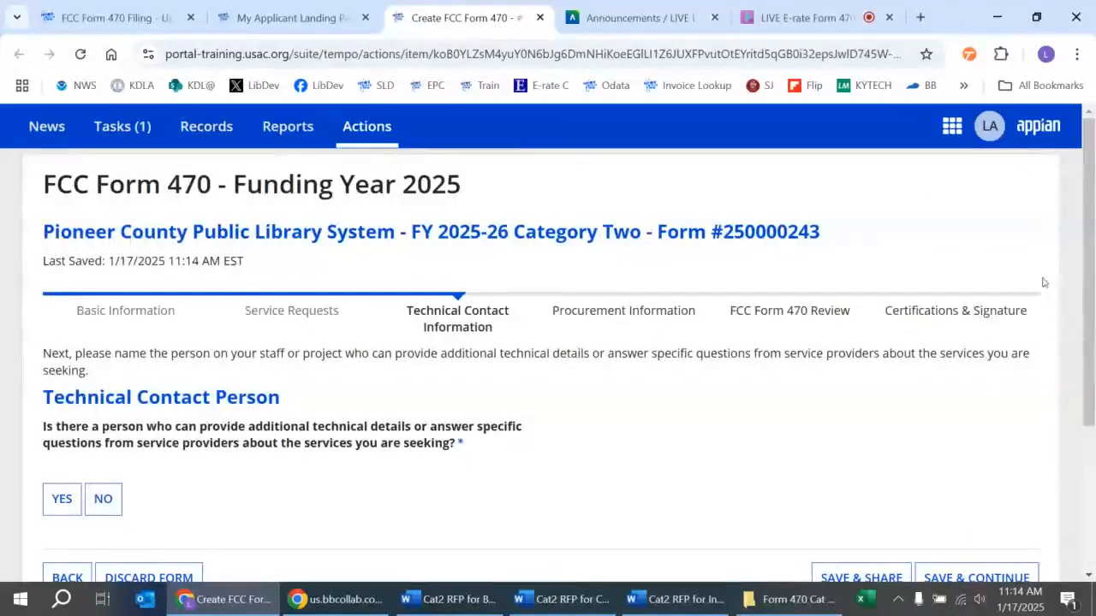
# Answer Yes to having a technical contact person and choose manual entry to look over the contact detail fields
pyautogui.moveTo(1089, 224); pyautogui.dragTo(1092, 300)
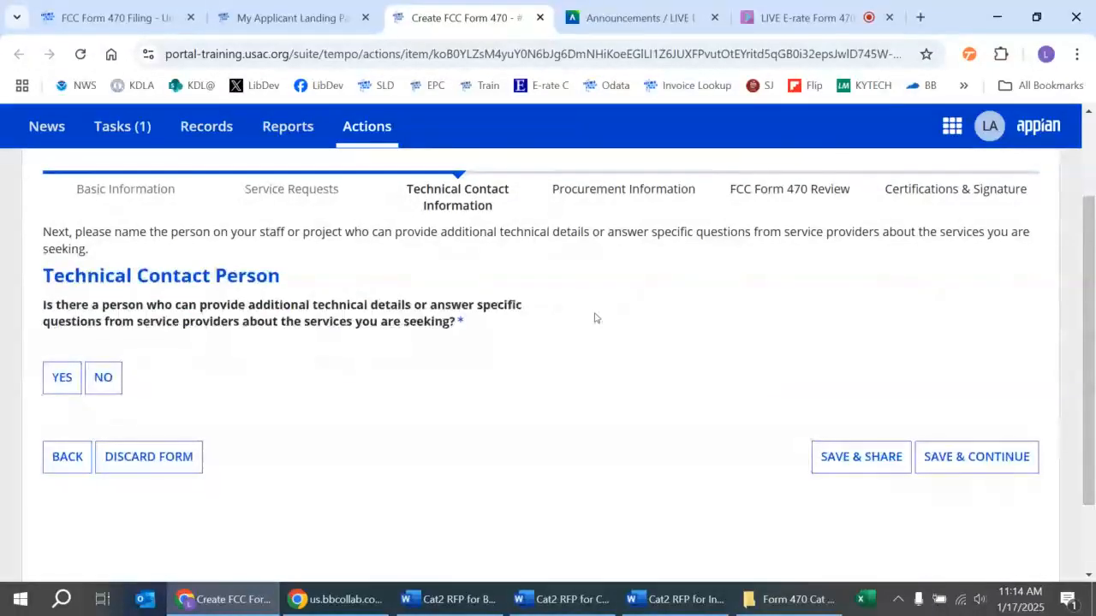
pyautogui.click(66, 382)
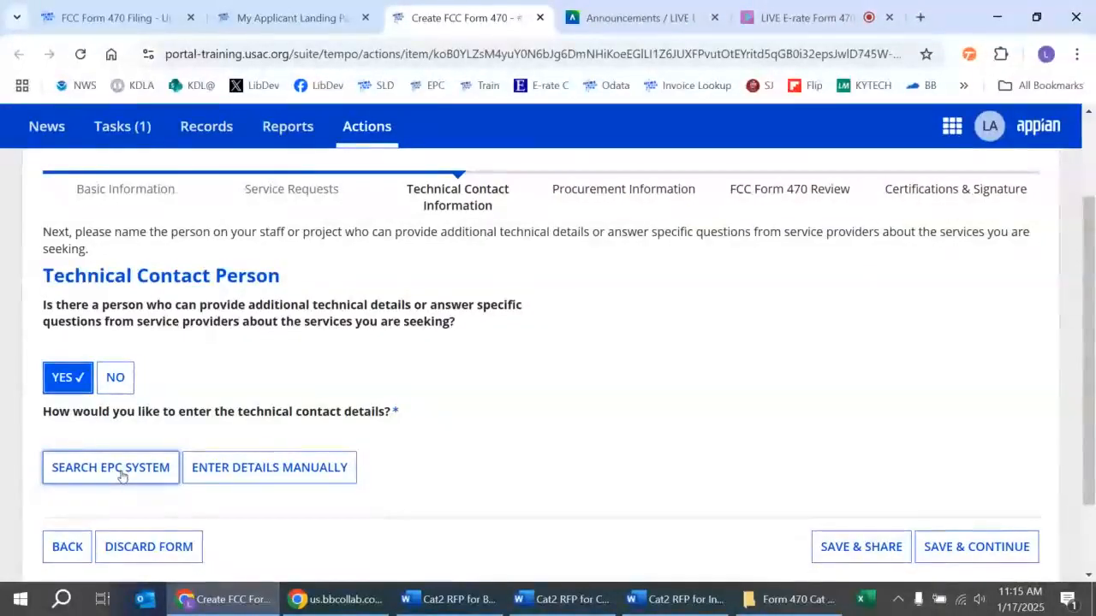
pyautogui.click(260, 466)
pyautogui.scroll(-1, 708, 338)
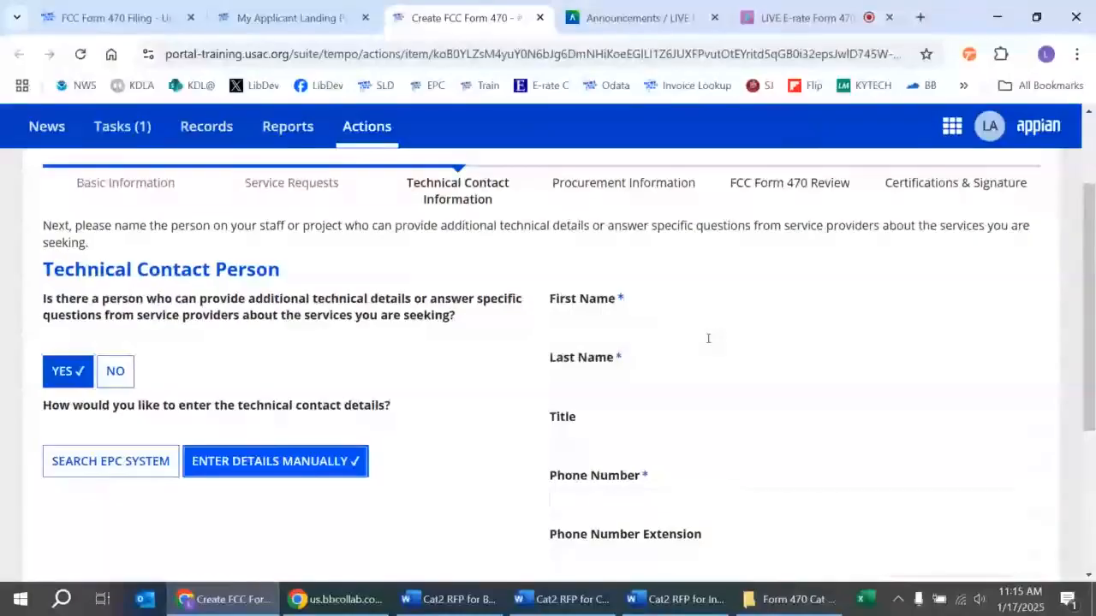
pyautogui.scroll(-3, 707, 338)
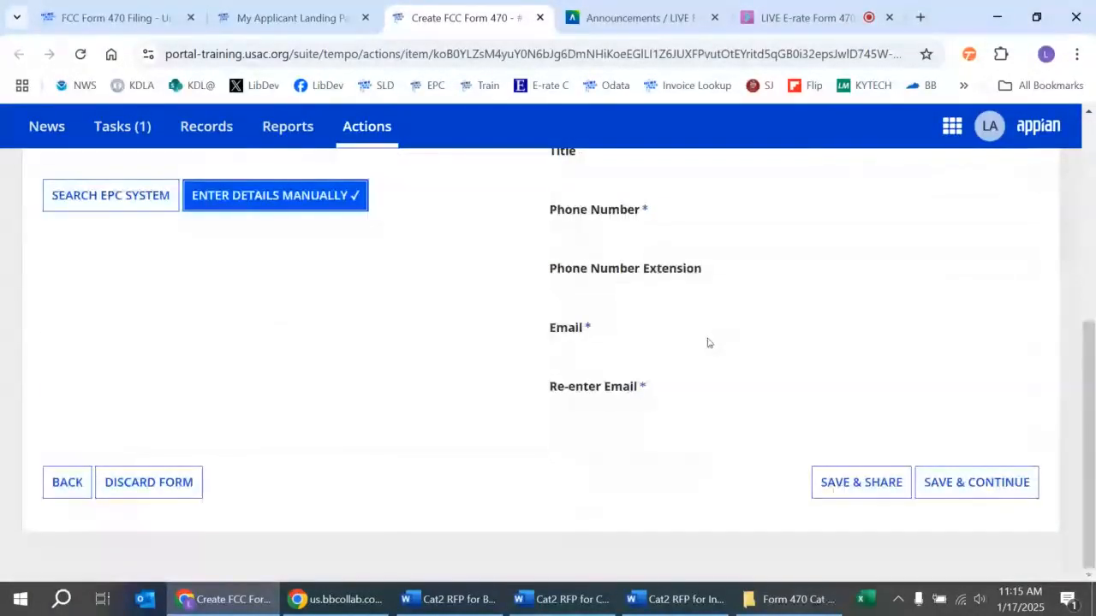
pyautogui.scroll(3, 708, 342)
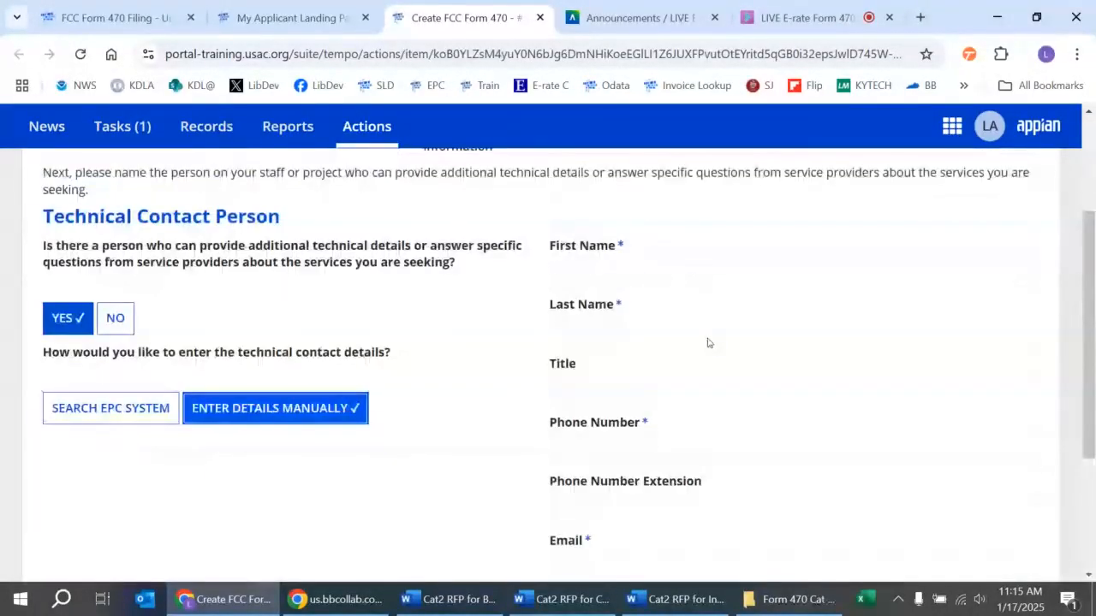
# Answer No to having a technical contact person, and save to continue to the procurement information
pyautogui.click(120, 325)
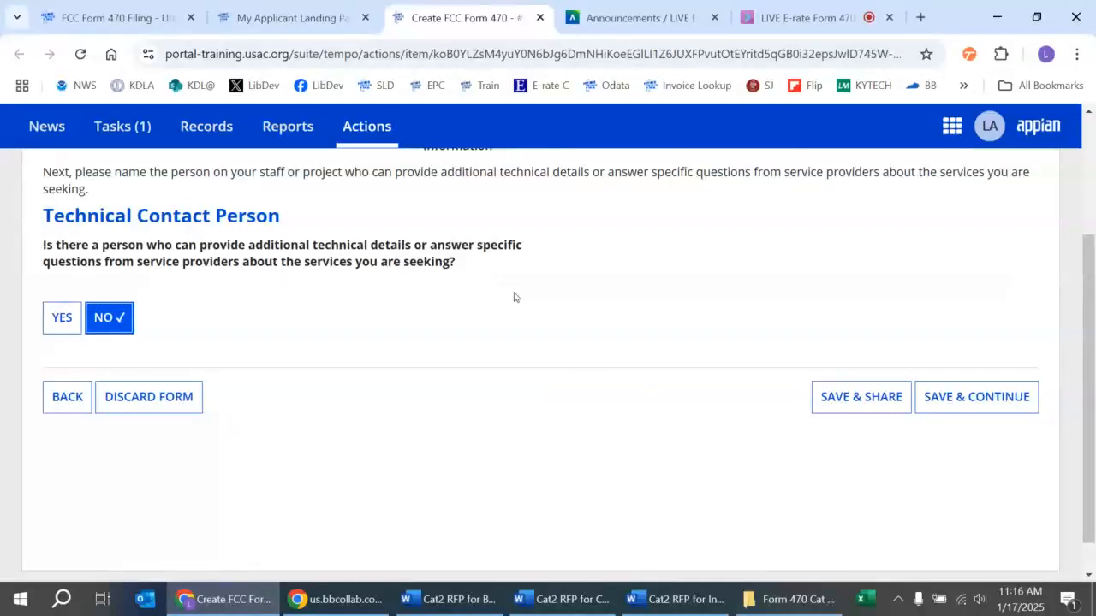
pyautogui.click(929, 408)
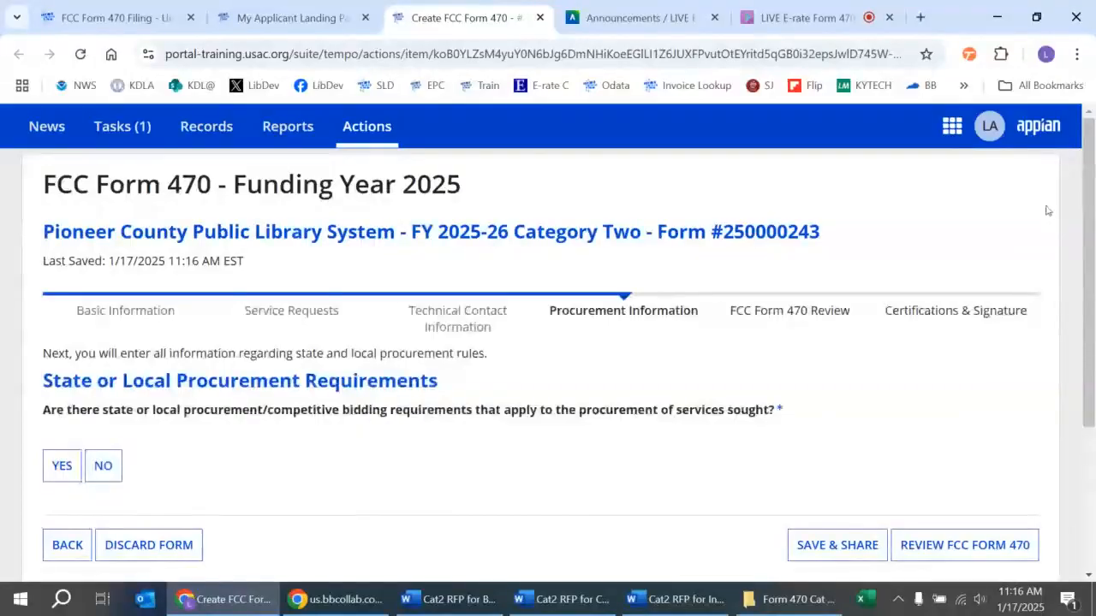
# Answer Yes to procurement requirements and enter "Pioneer County Public Library has adopted the Kentucky Model Procurement Code for Local Government as outlined in KRS 45A.345-.460."
pyautogui.scroll(-1, 1091, 214)
pyautogui.moveTo(1090, 214); pyautogui.dragTo(1093, 276)
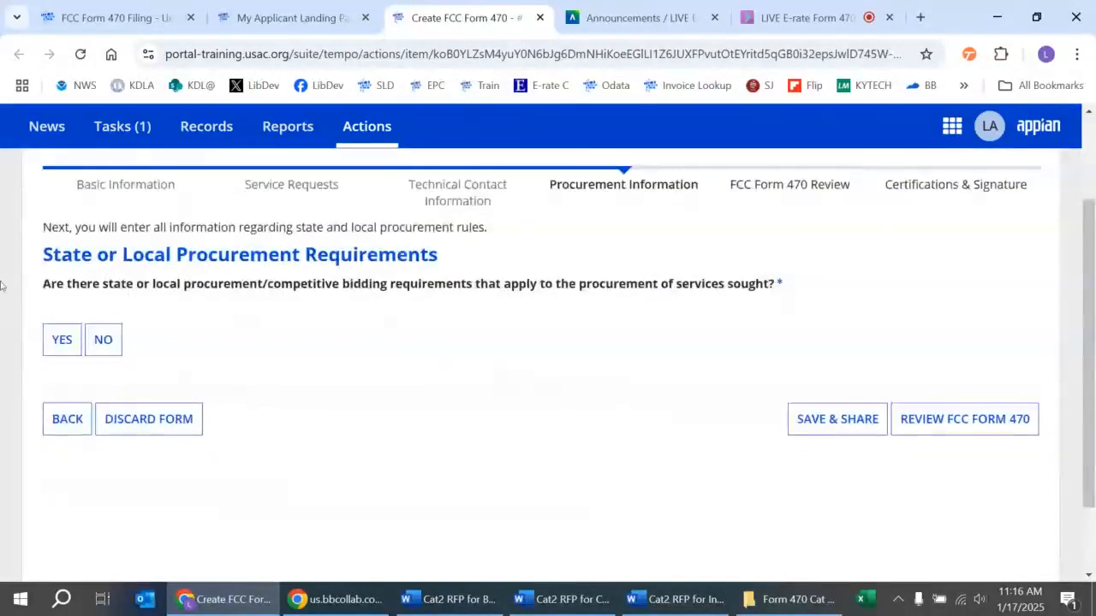
pyautogui.click(58, 339)
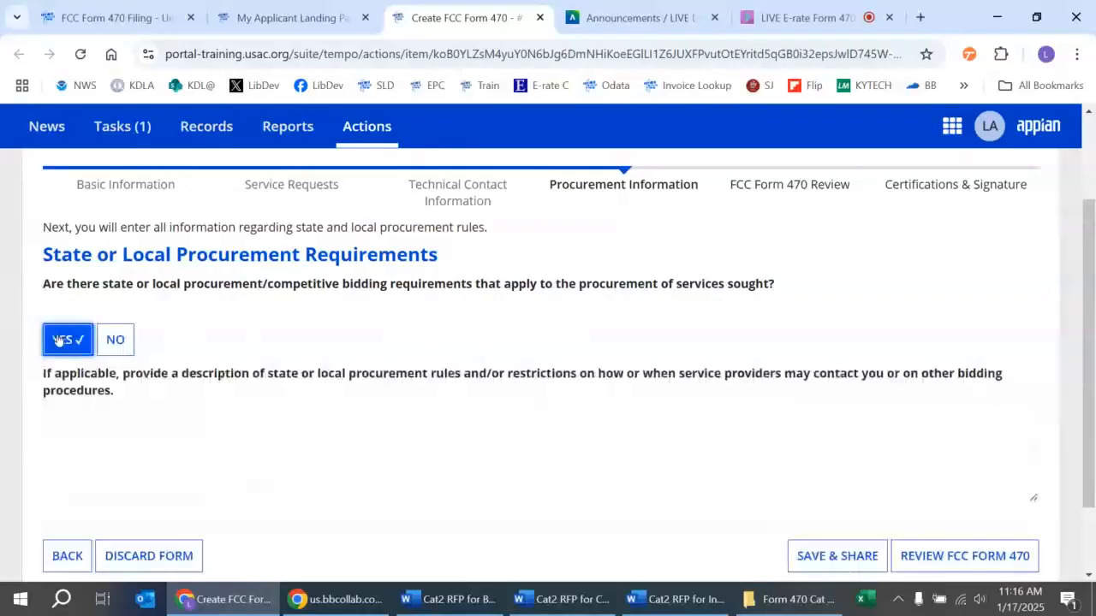
pyautogui.click(140, 409)
pyautogui.write('Pl')
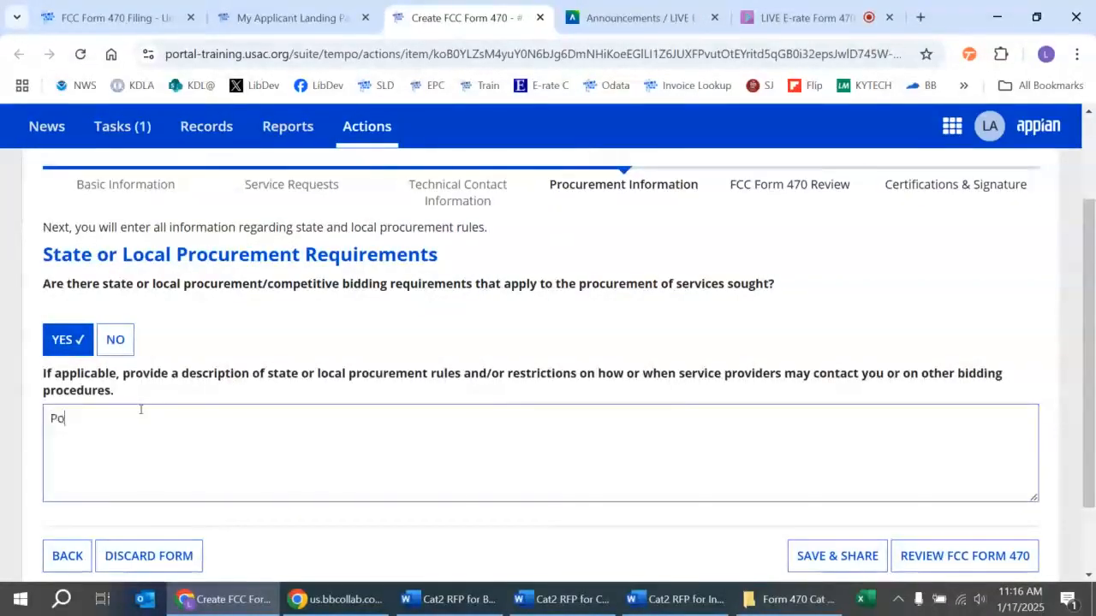
pyautogui.write('oneer Co')
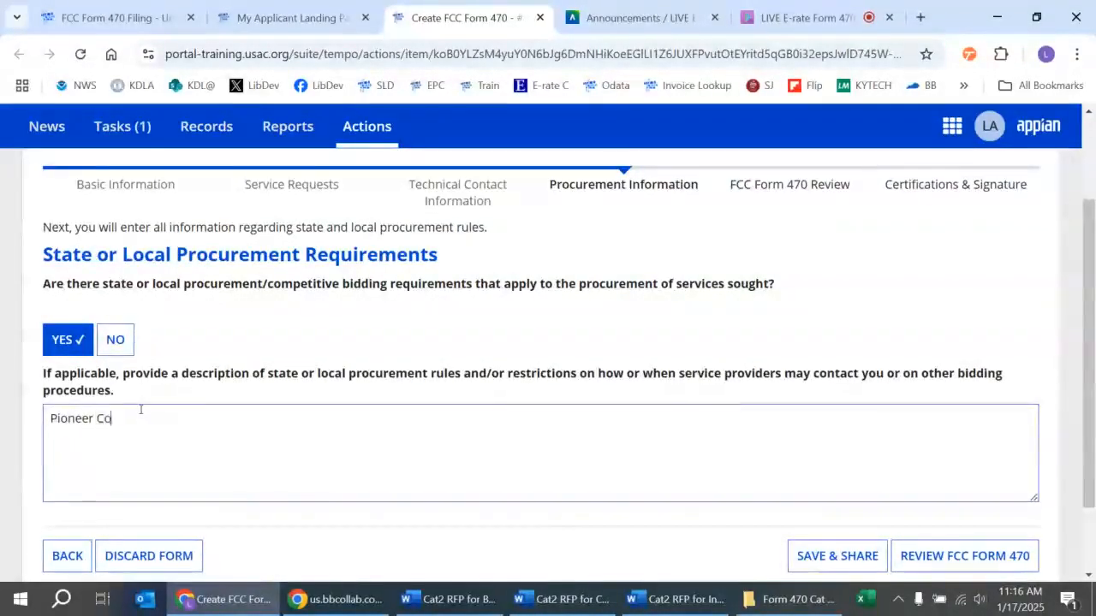
pyautogui.write('unty Public Li')
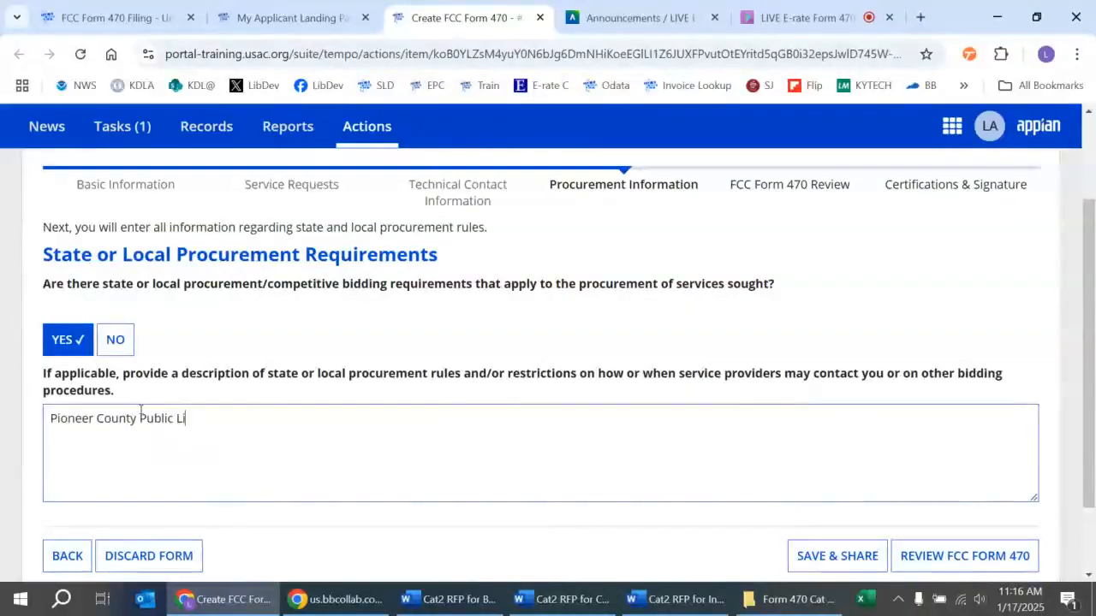
pyautogui.write('brary has d')
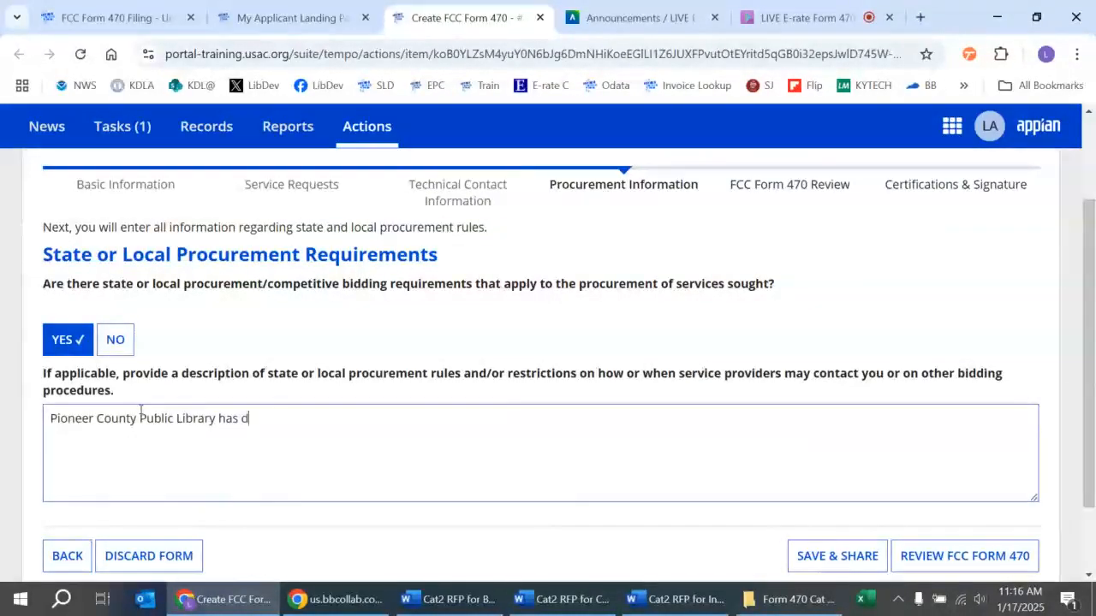
pyautogui.press('BackSpace')
pyautogui.write('adopted t')
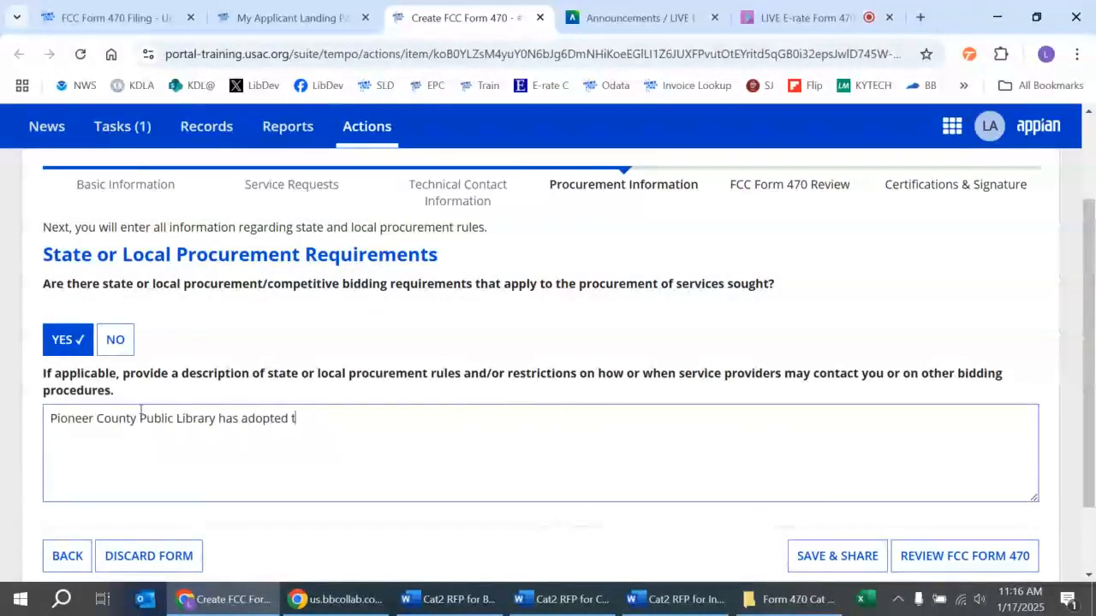
pyautogui.write('he Kentucky Mo')
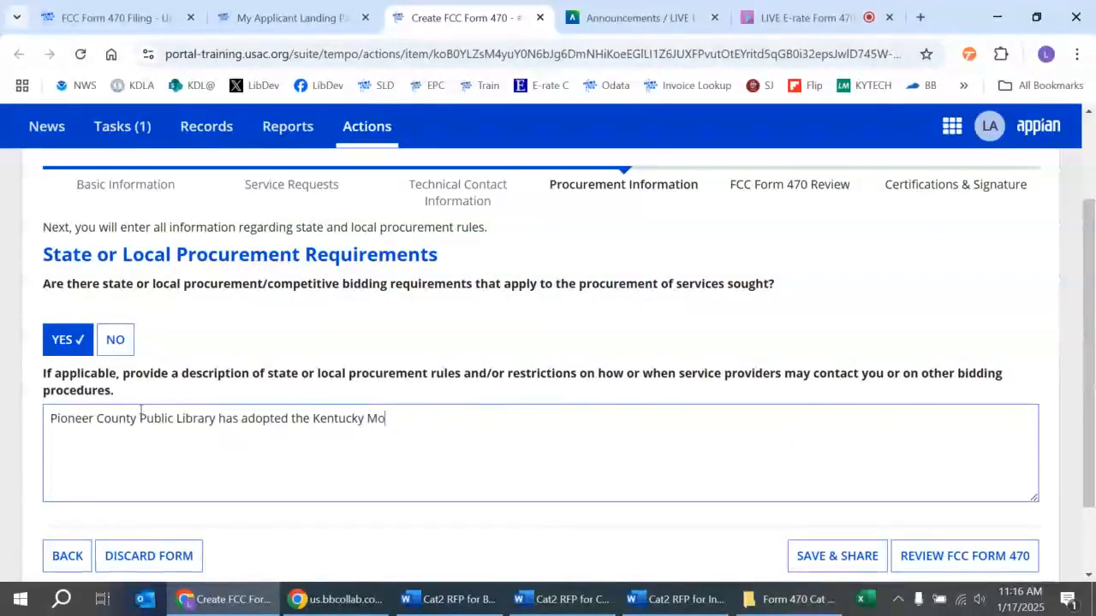
pyautogui.write('del Procurement')
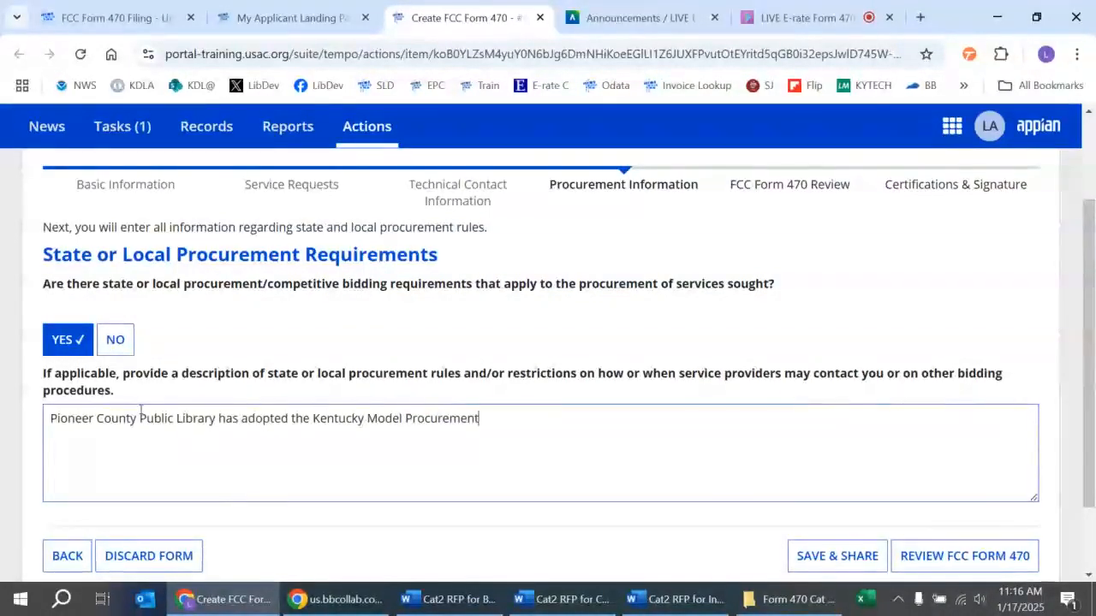
pyautogui.write(' Code for L')
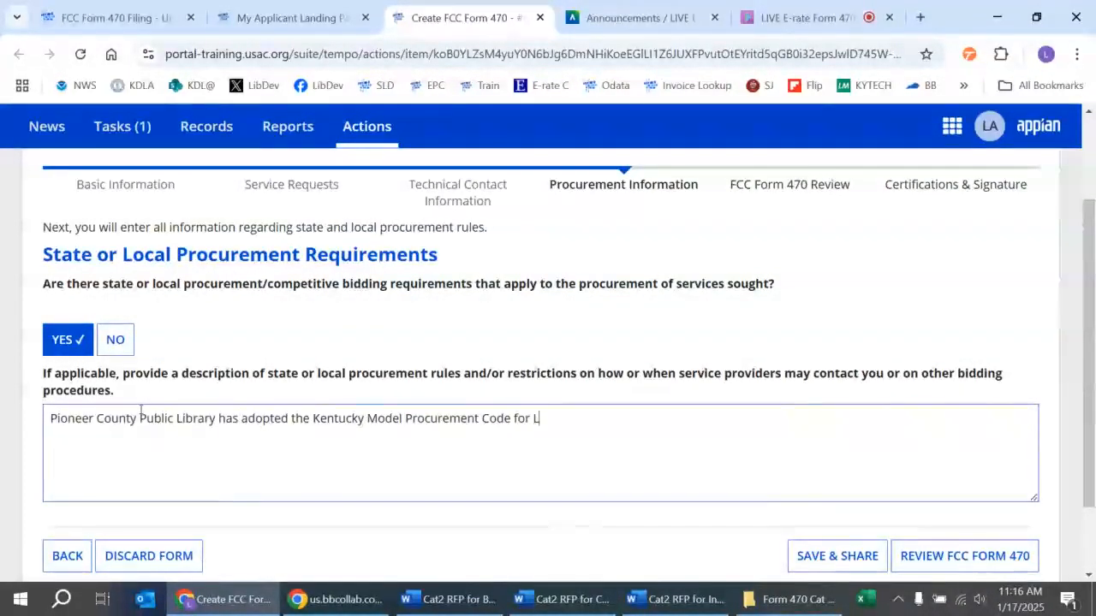
pyautogui.write('ocal Government ')
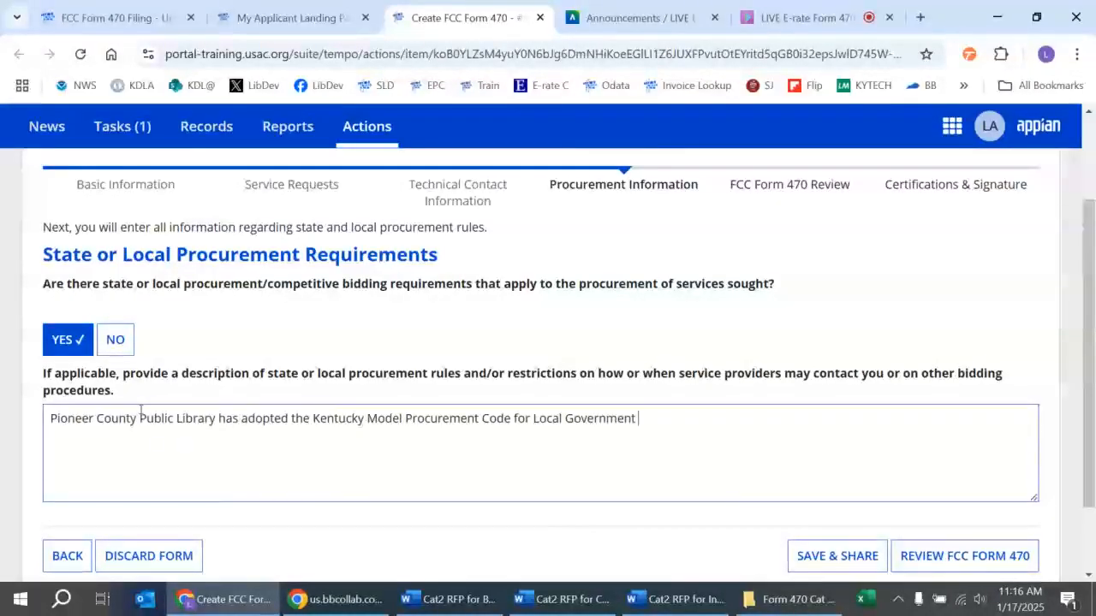
pyautogui.write('as outlined in')
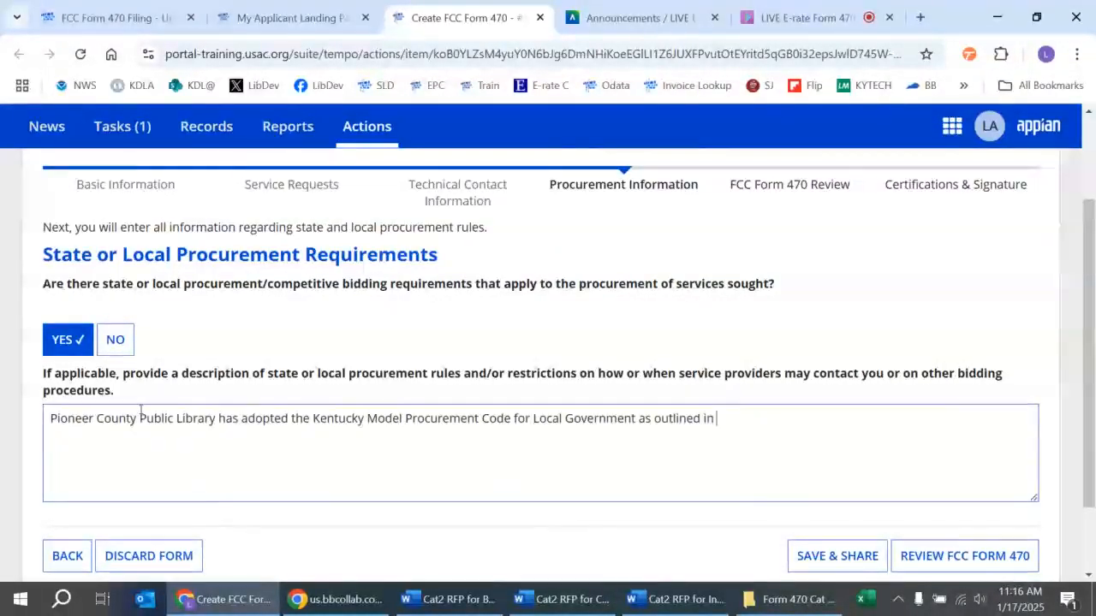
pyautogui.write(' KRS')
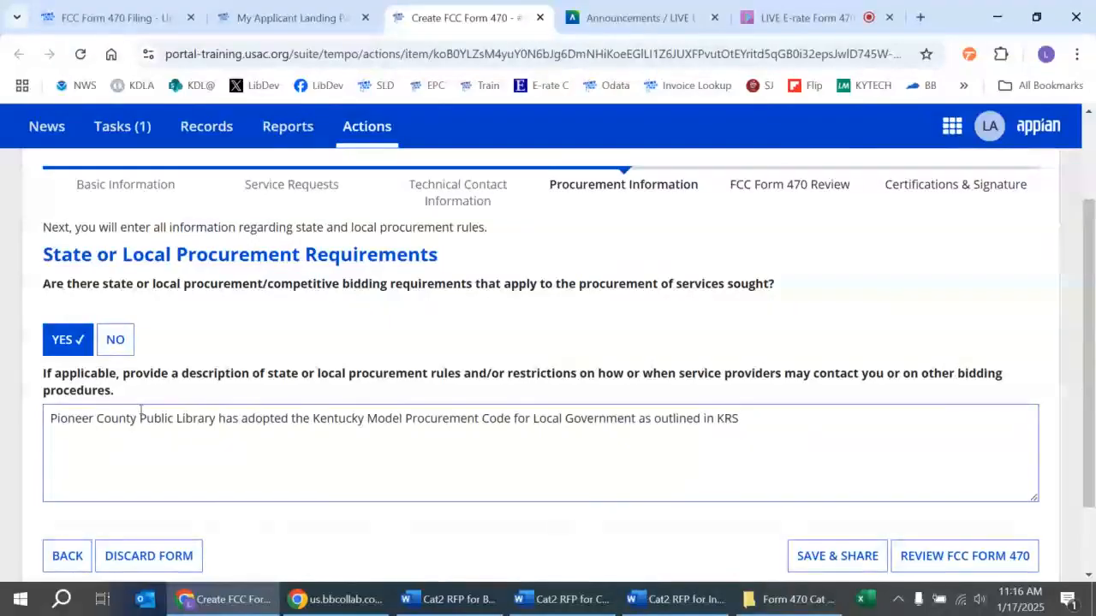
pyautogui.write(' 45A.')
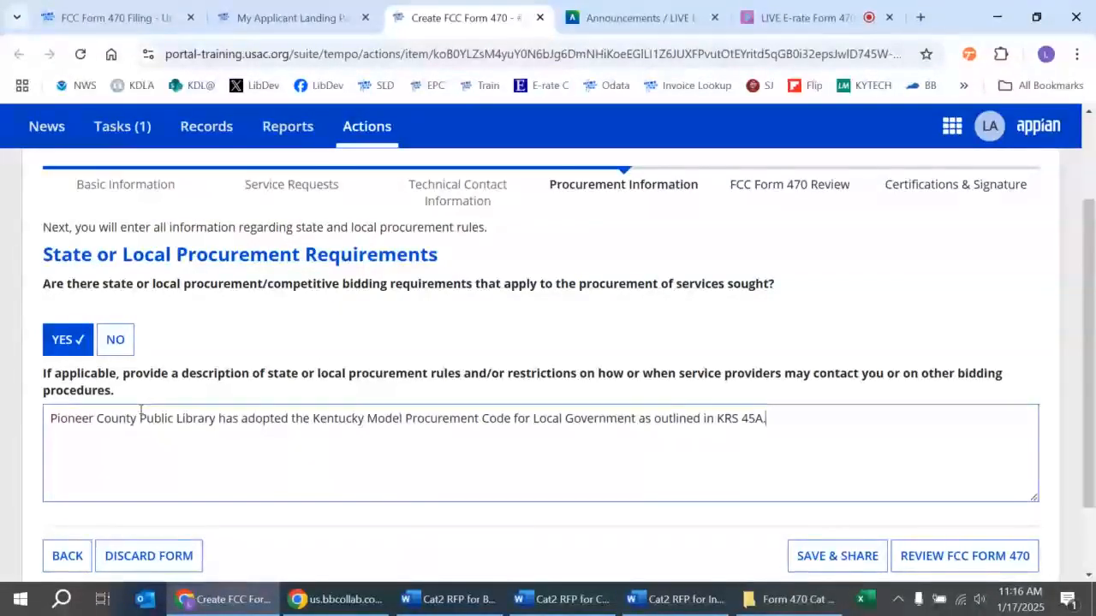
pyautogui.write('345')
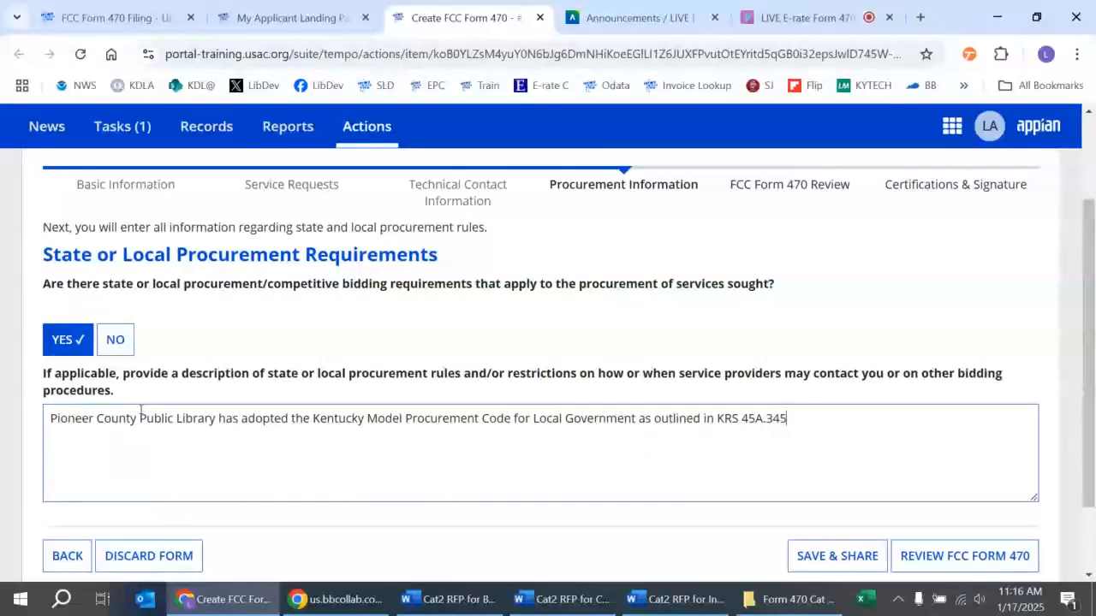
pyautogui.write('-.460.')
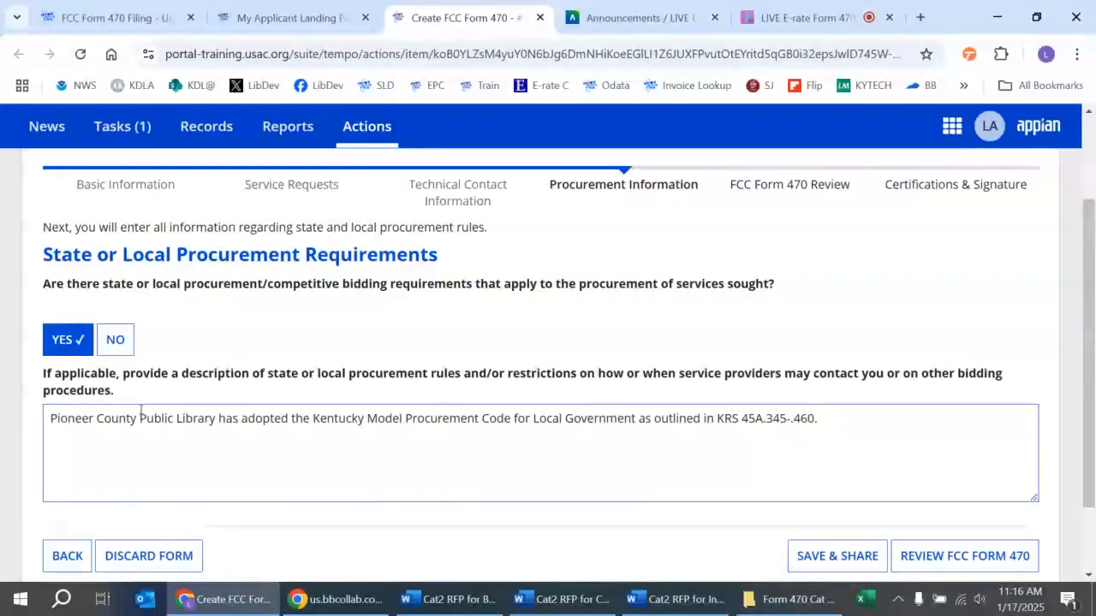
# Submit the form for review and open the assigned task for certifying the FY 2025-26 Category Two FCC Form 470
pyautogui.scroll(-2, 149, 409)
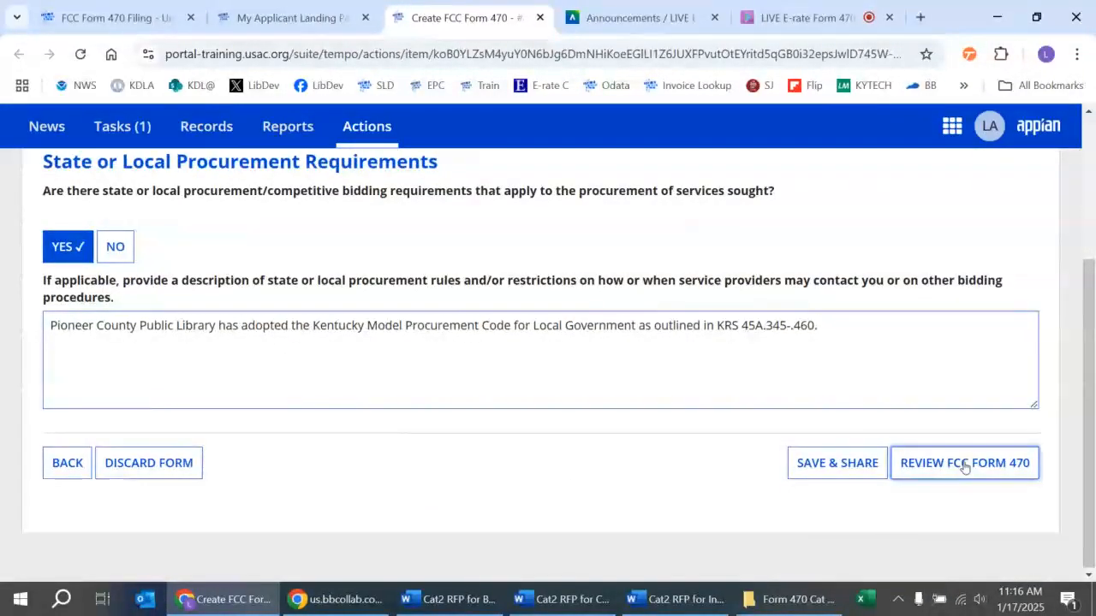
pyautogui.click(964, 467)
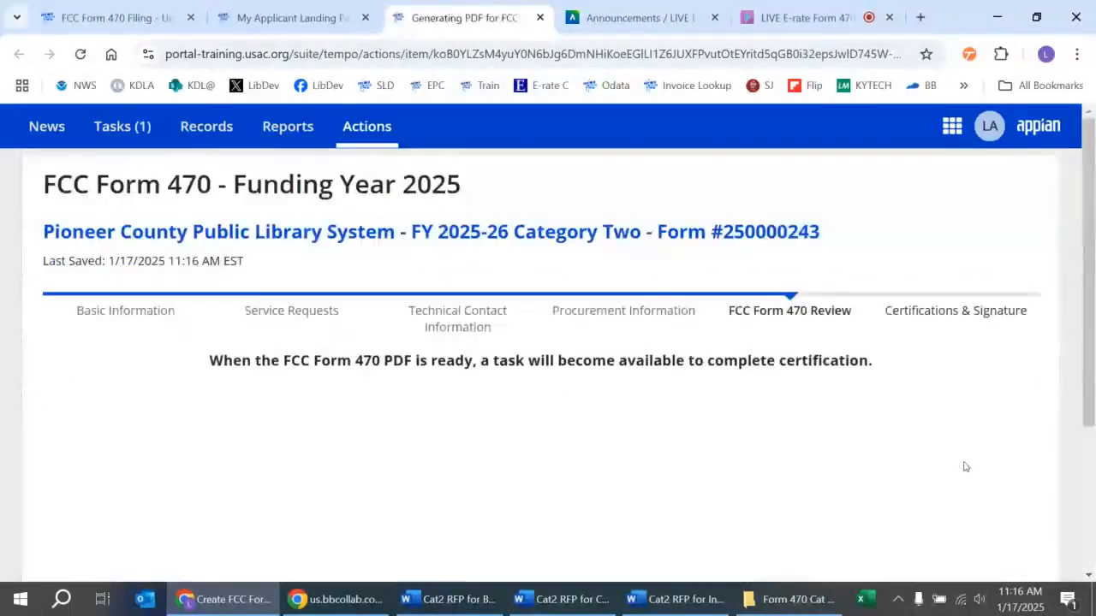
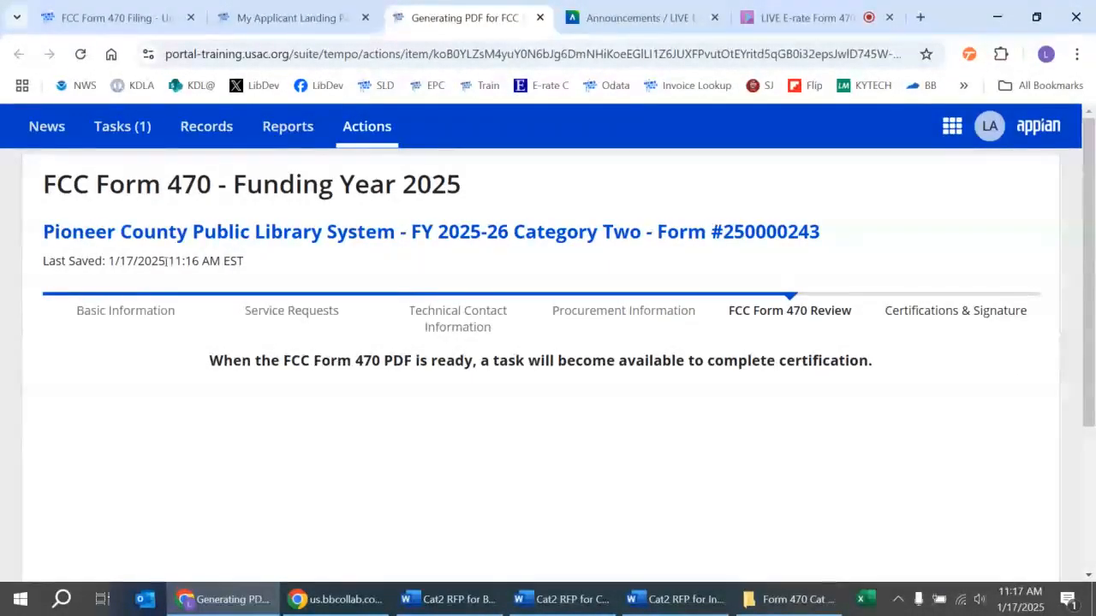
pyautogui.click(119, 122)
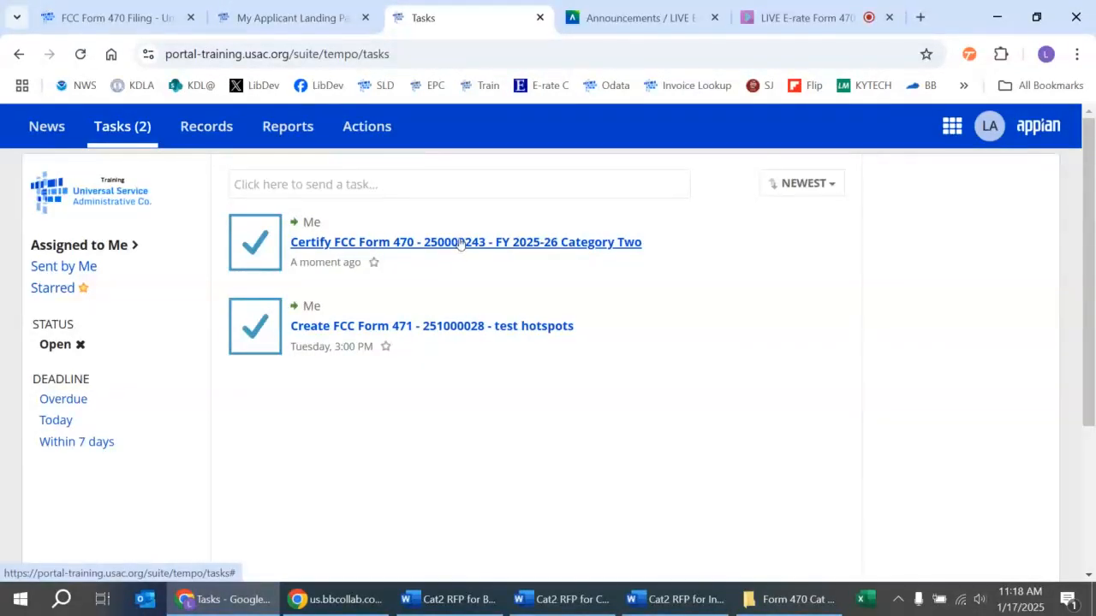
pyautogui.click(605, 240)
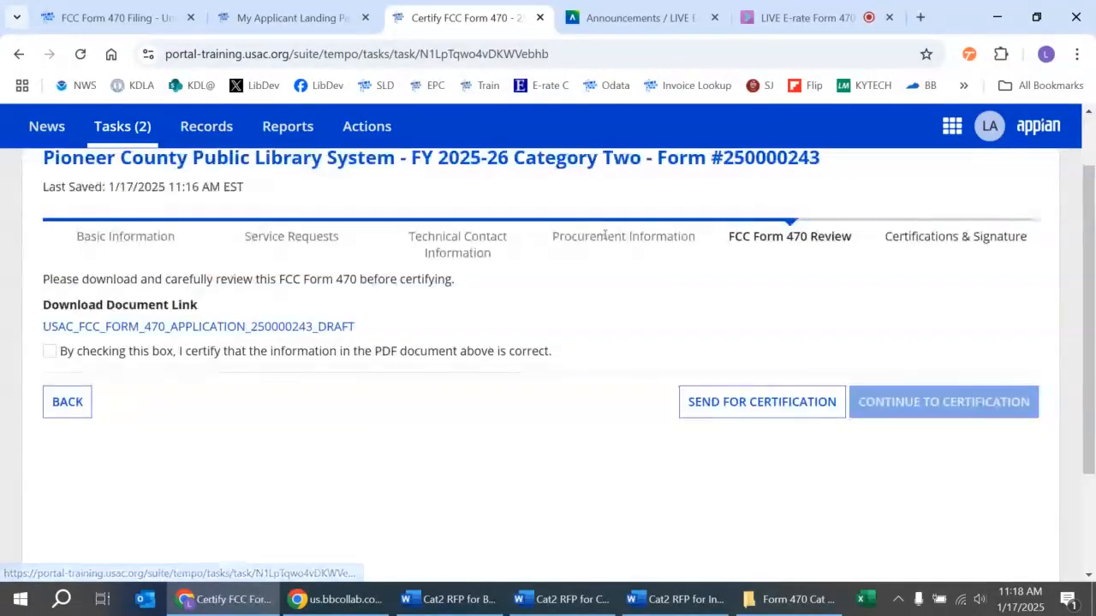
# Download the draft FCC Form 470 PDF to the cat pics folder and open it
pyautogui.moveTo(1090, 288); pyautogui.dragTo(1091, 233)
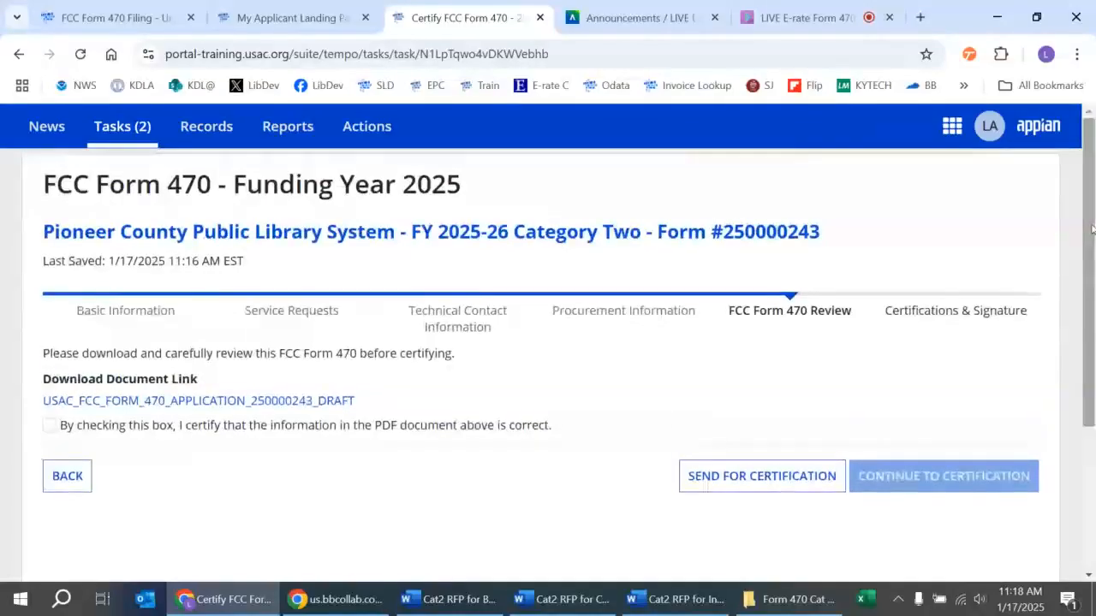
pyautogui.click(343, 405)
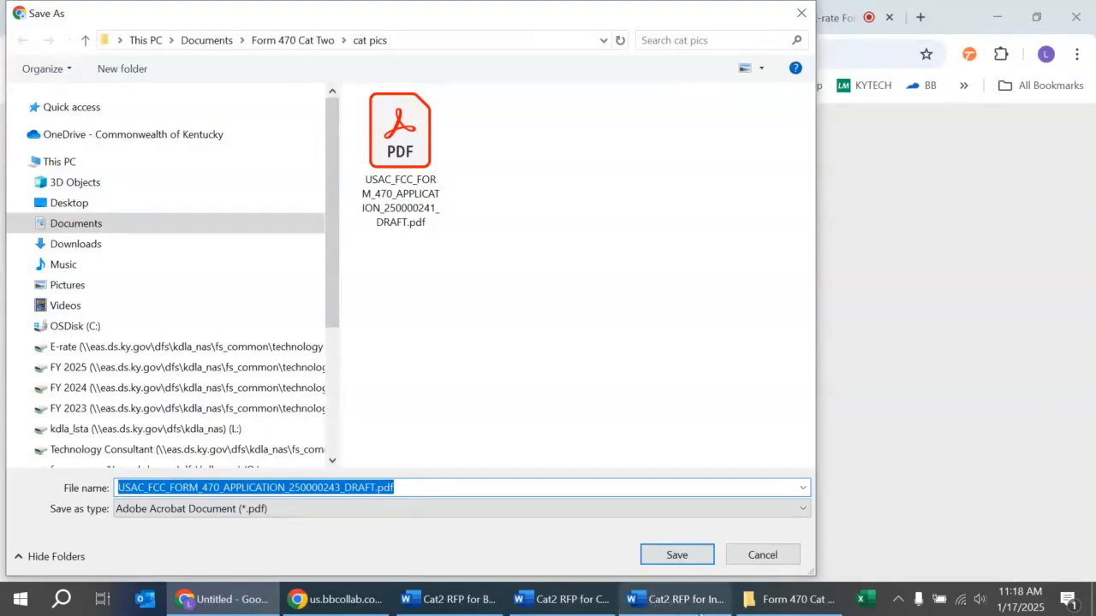
pyautogui.click(676, 556)
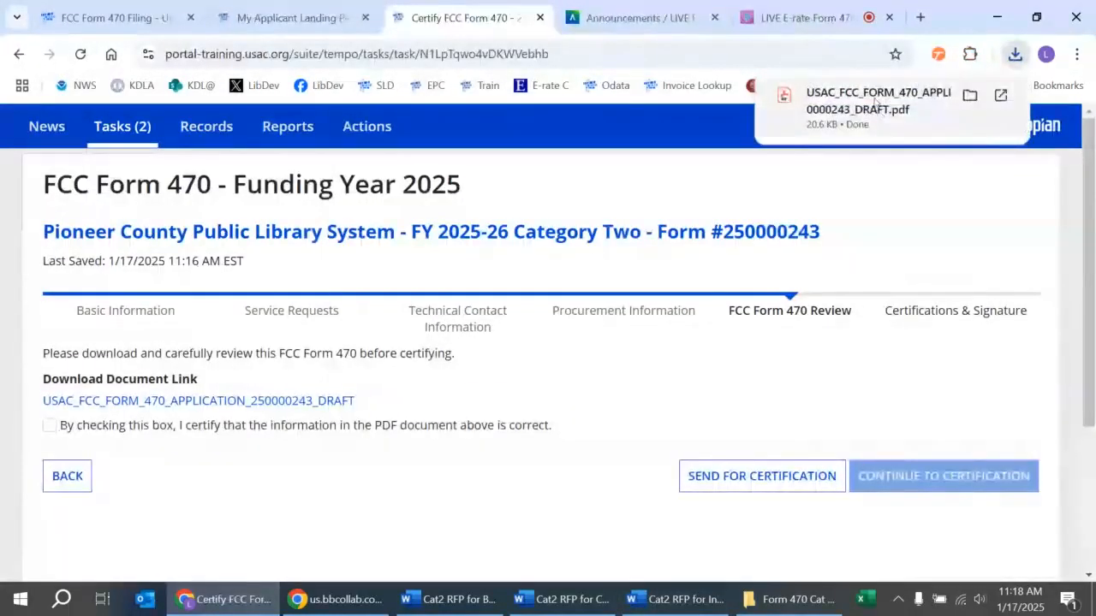
pyautogui.click(878, 112)
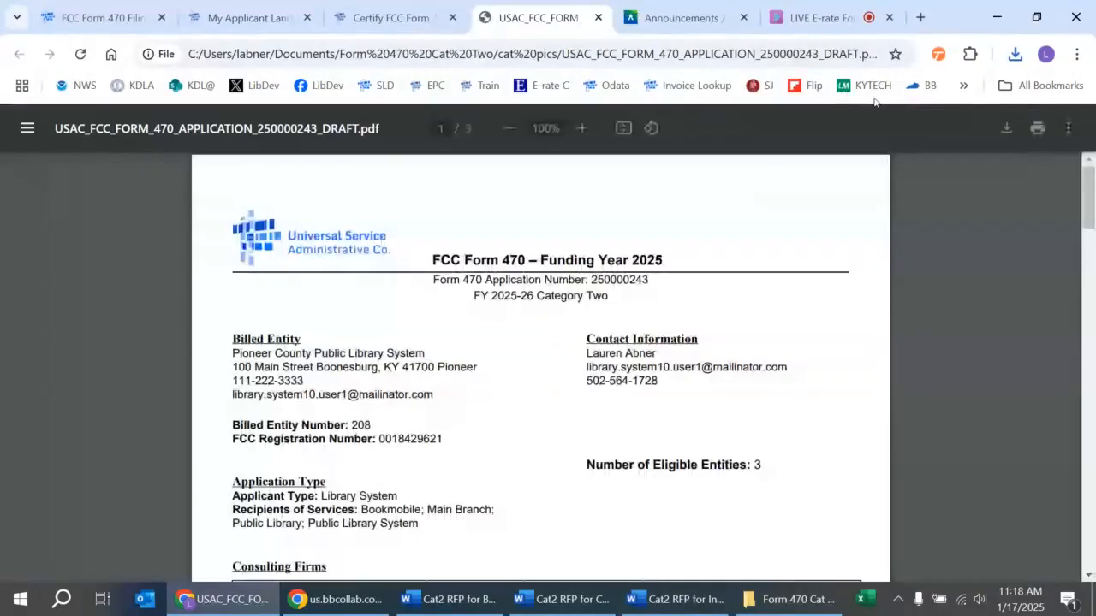
# Review the draft PDF at 125% zoom, checking the billed entity details, RFP list, Category Two service requests, other manufacturers and narrative
pyautogui.click(582, 128)
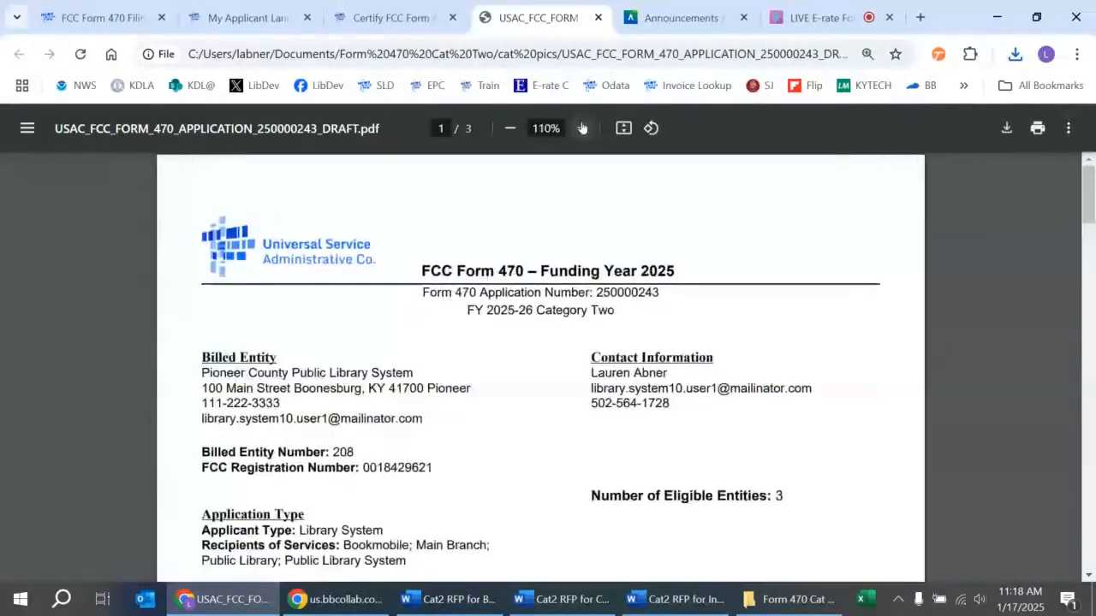
pyautogui.click(582, 127)
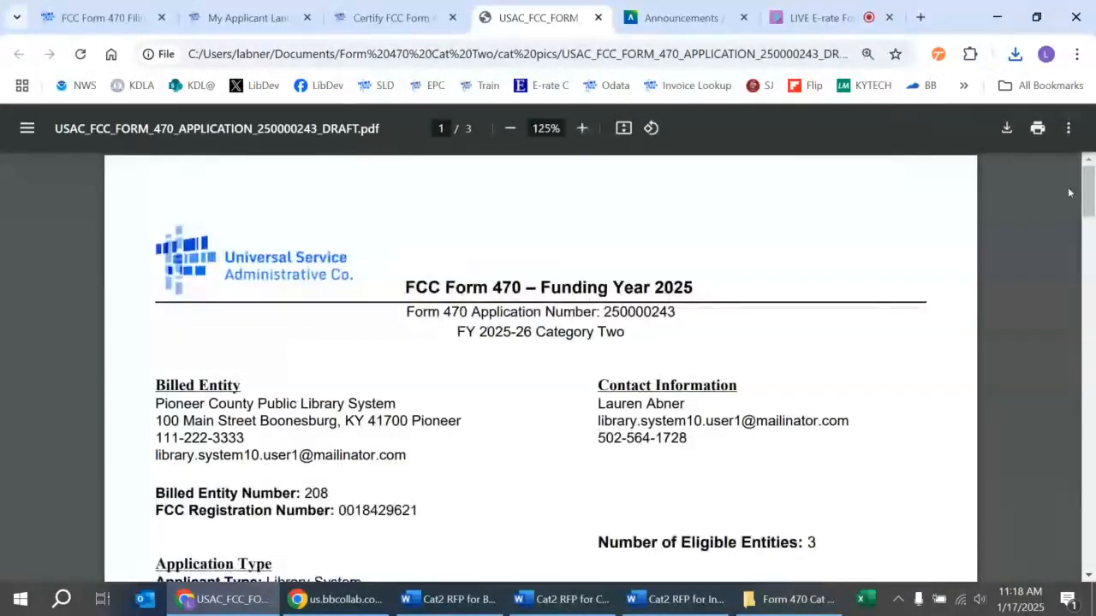
pyautogui.scroll(-1, 1085, 188)
pyautogui.moveTo(1085, 188); pyautogui.dragTo(1085, 197)
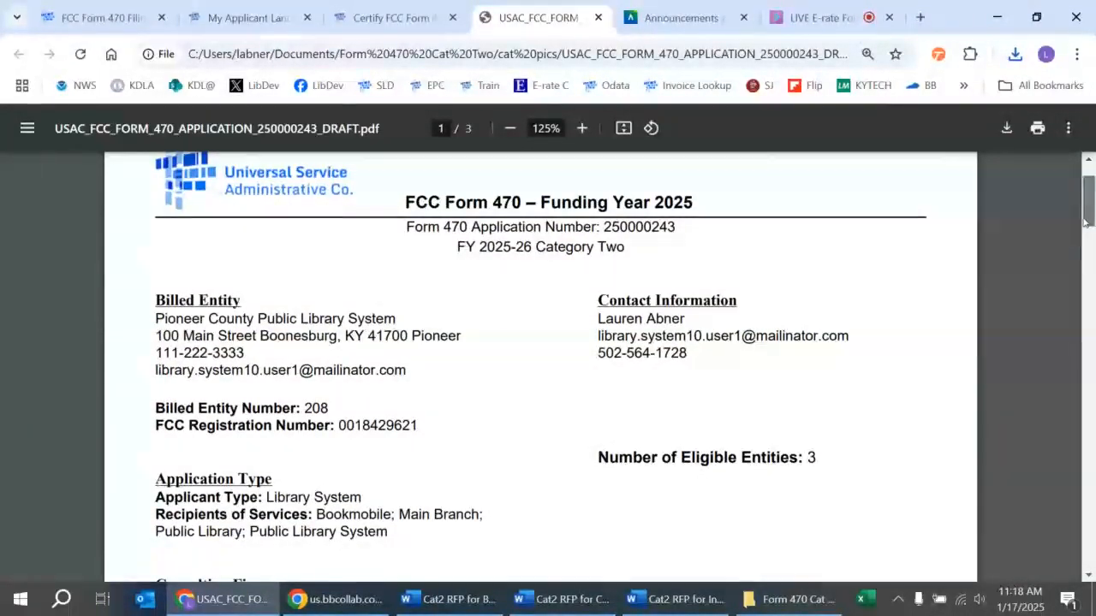
pyautogui.moveTo(1087, 224); pyautogui.dragTo(1090, 265)
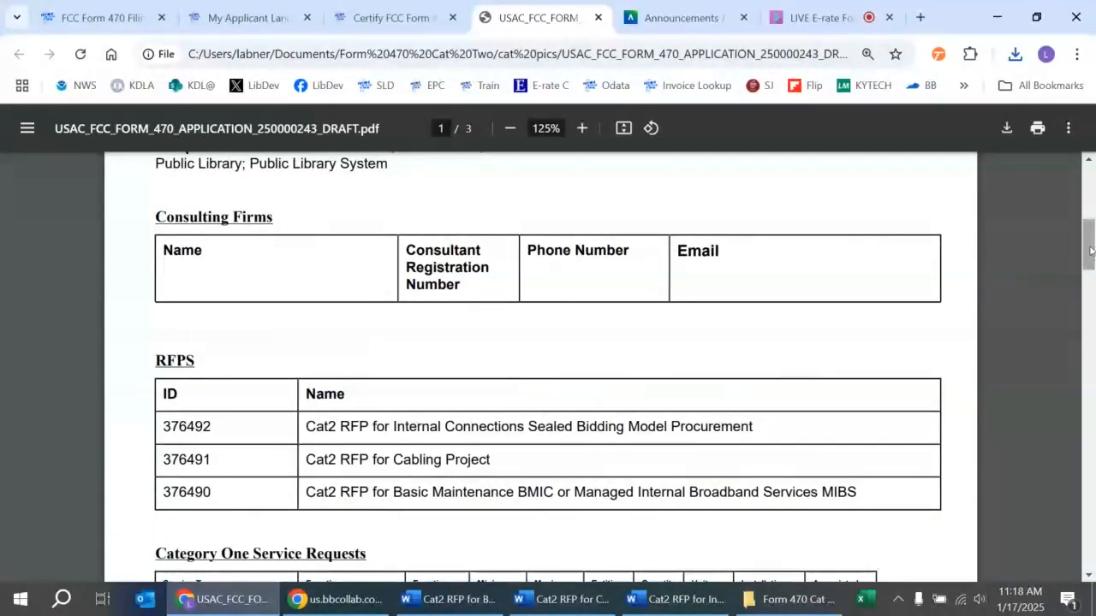
pyautogui.moveTo(1090, 250); pyautogui.dragTo(1089, 275)
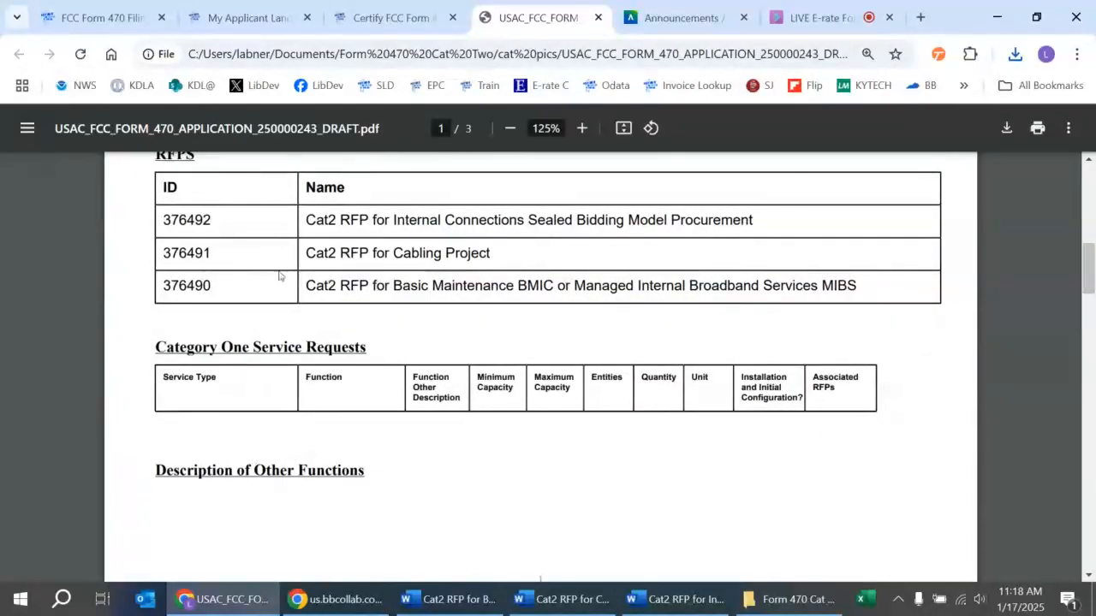
pyautogui.moveTo(213, 232); pyautogui.dragTo(160, 225)
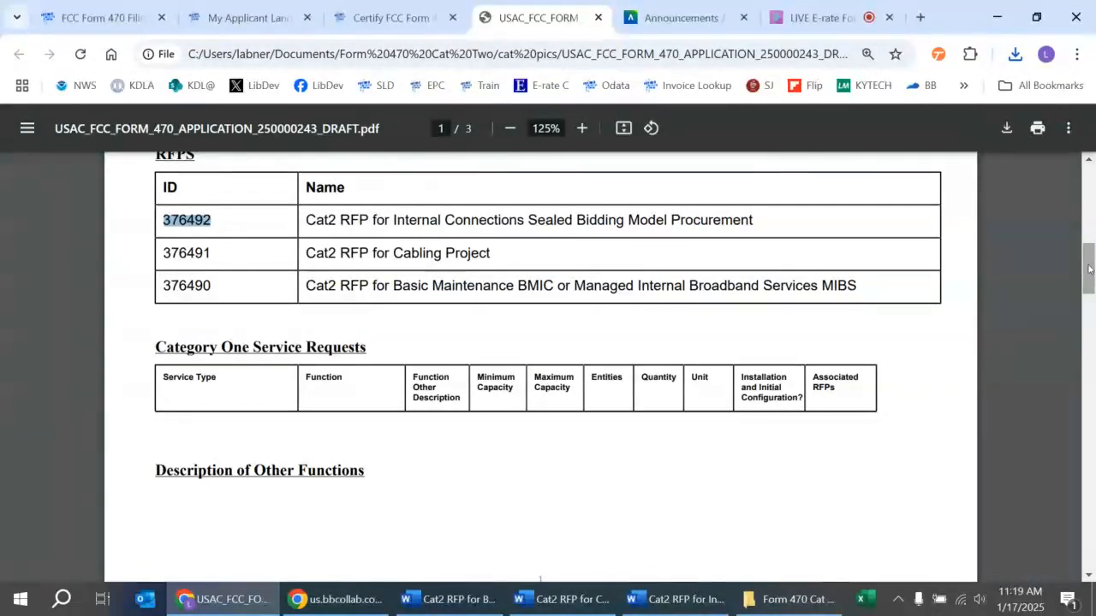
pyautogui.moveTo(1089, 269); pyautogui.dragTo(1090, 349)
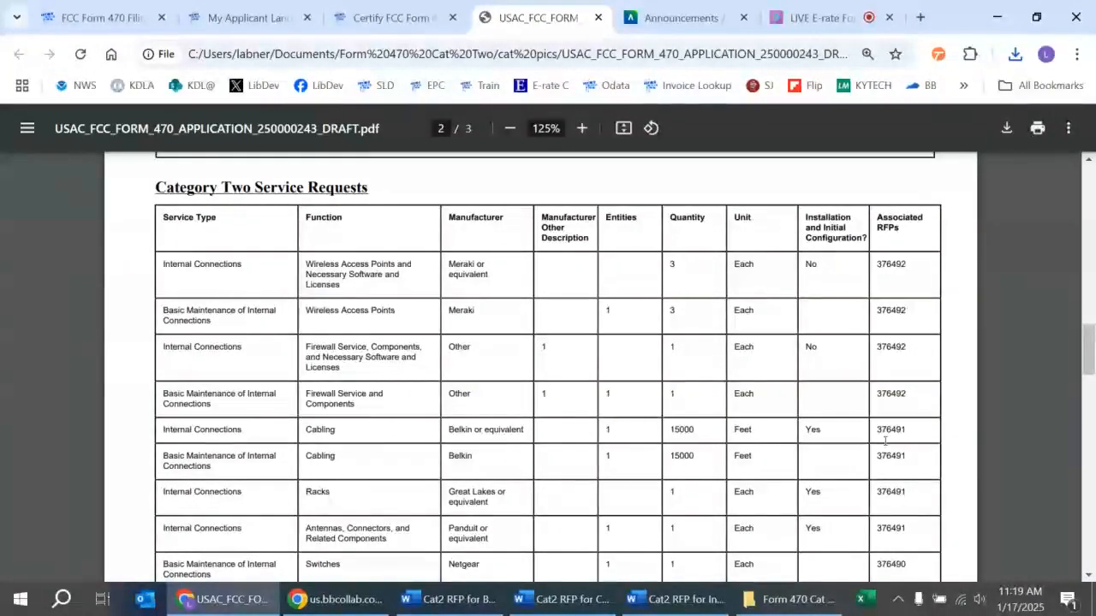
pyautogui.moveTo(1089, 346); pyautogui.dragTo(1089, 388)
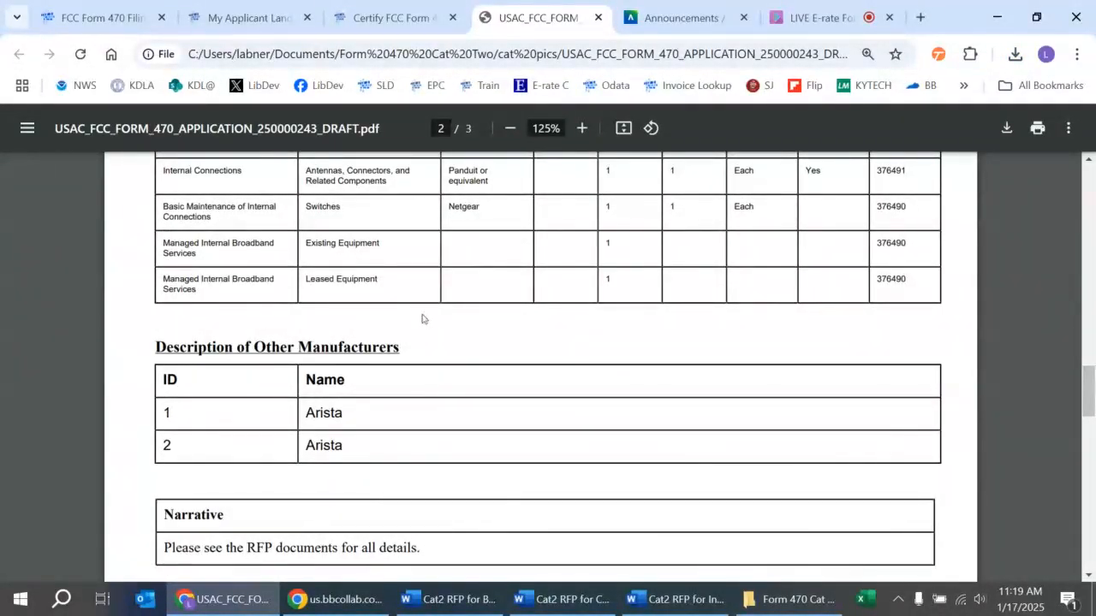
pyautogui.moveTo(1084, 402); pyautogui.dragTo(1085, 357)
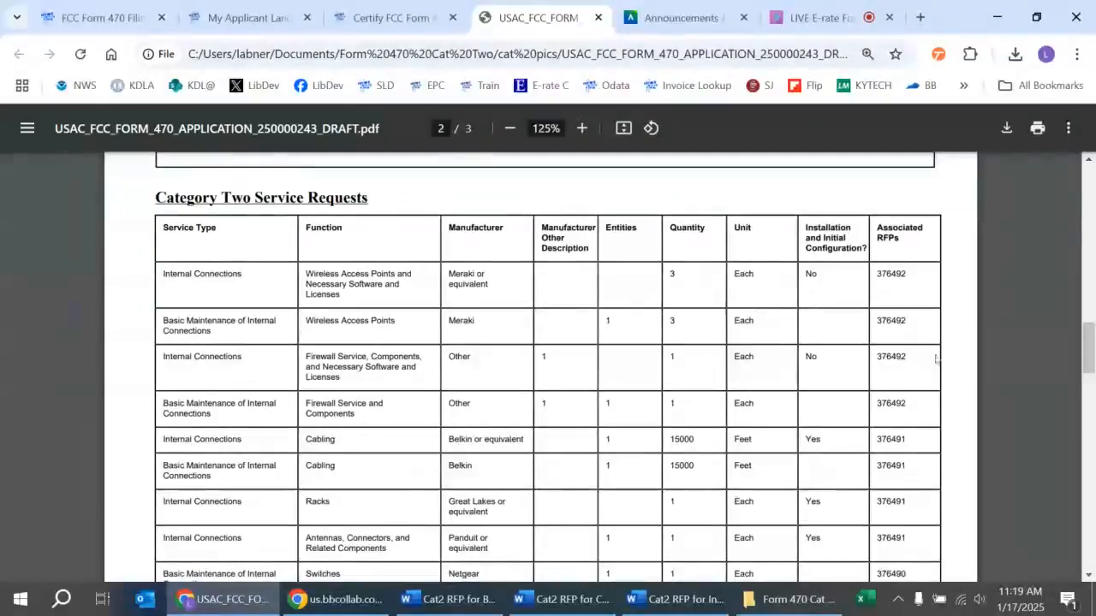
pyautogui.moveTo(1083, 361); pyautogui.dragTo(1086, 408)
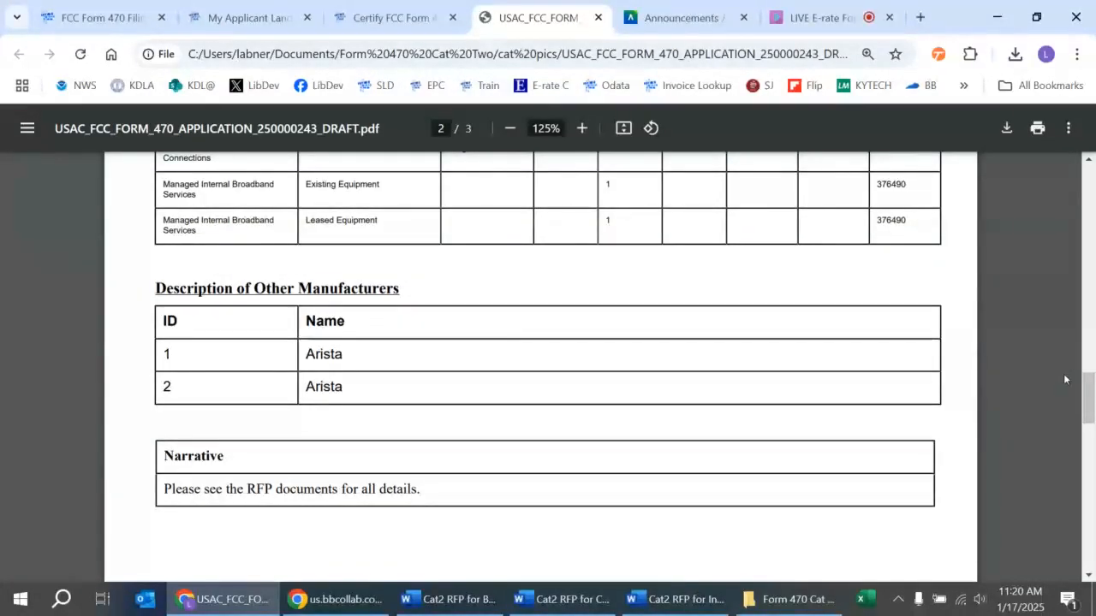
# Review the rest of the draft PDF, covering service requests, other manufacturers, procurement restrictions and billed entities, and close it
pyautogui.moveTo(1087, 394); pyautogui.dragTo(1074, 355)
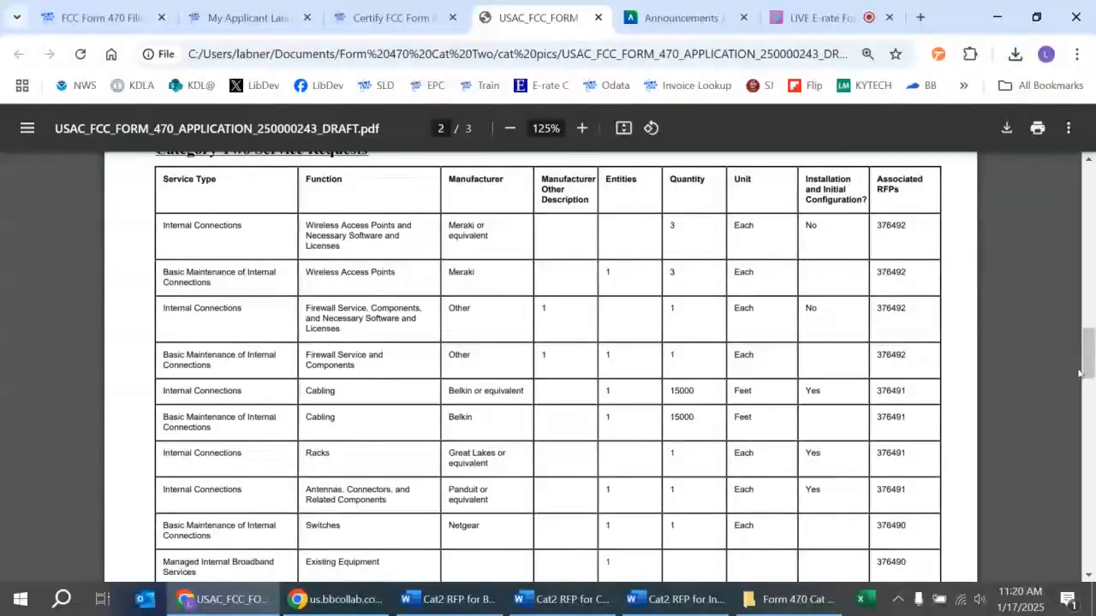
pyautogui.moveTo(1089, 365); pyautogui.dragTo(1089, 419)
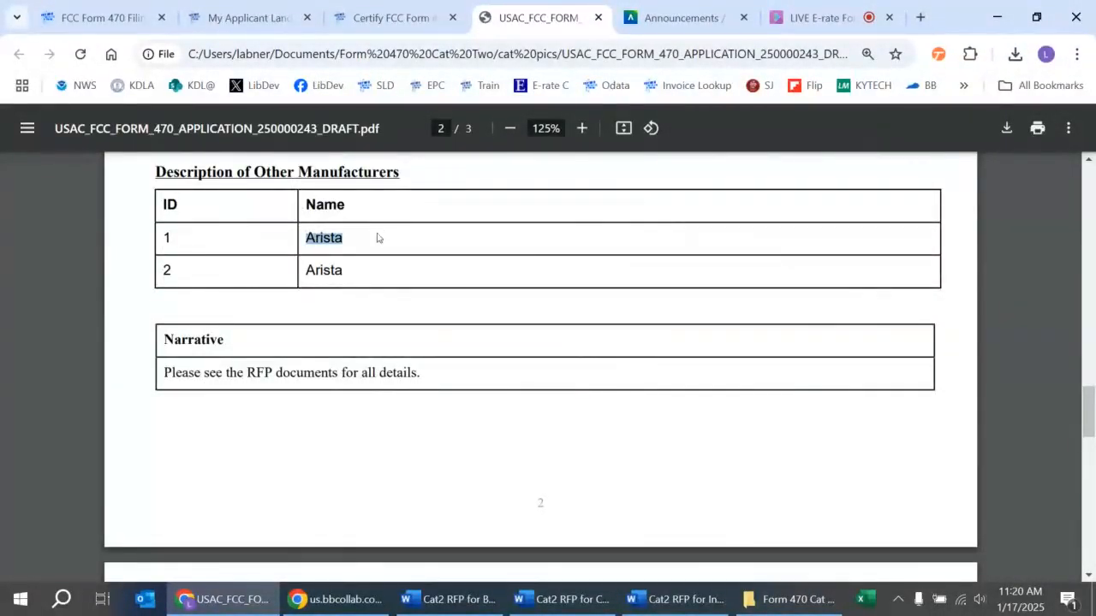
pyautogui.click(582, 335)
pyautogui.moveTo(1090, 419); pyautogui.dragTo(1093, 459)
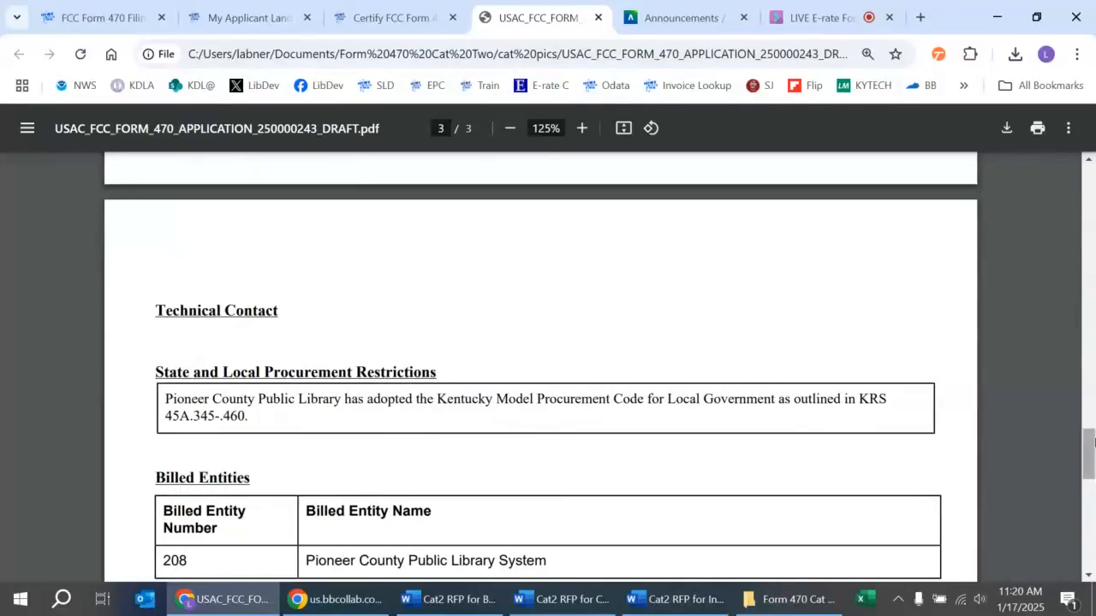
pyautogui.moveTo(1090, 454); pyautogui.dragTo(1091, 490)
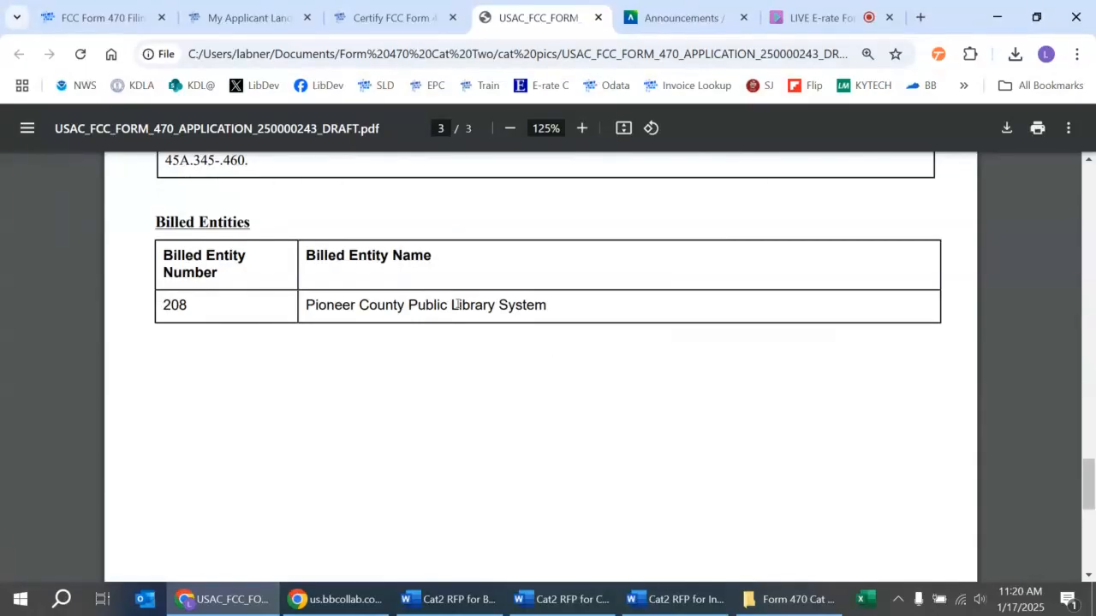
pyautogui.click(597, 17)
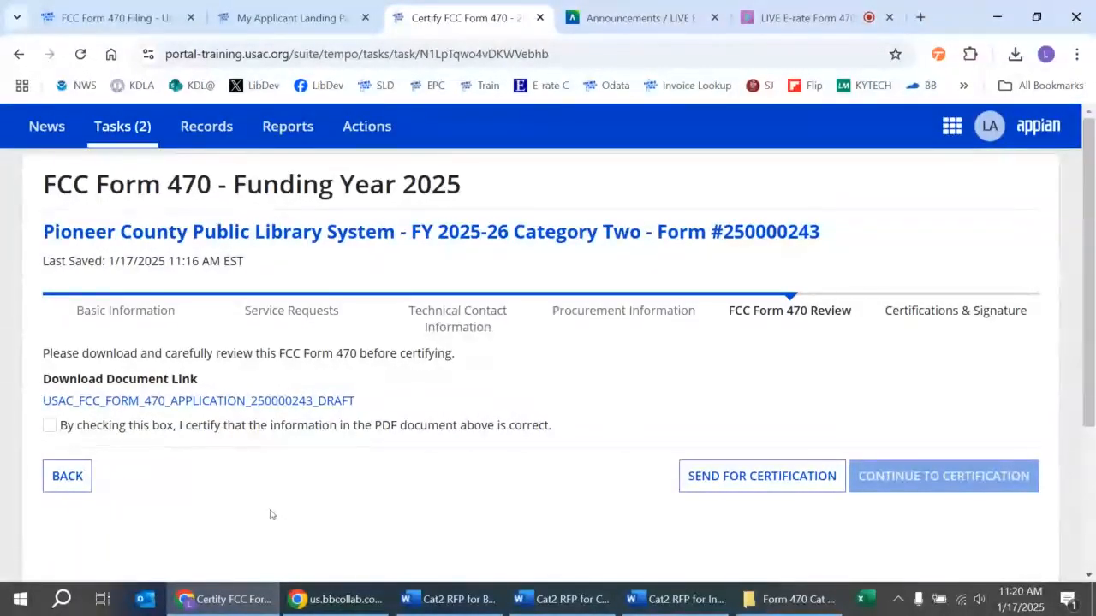
# Certify that the information in the draft PDF is correct and continue directly to certification, confirming the prompt
pyautogui.click(49, 425)
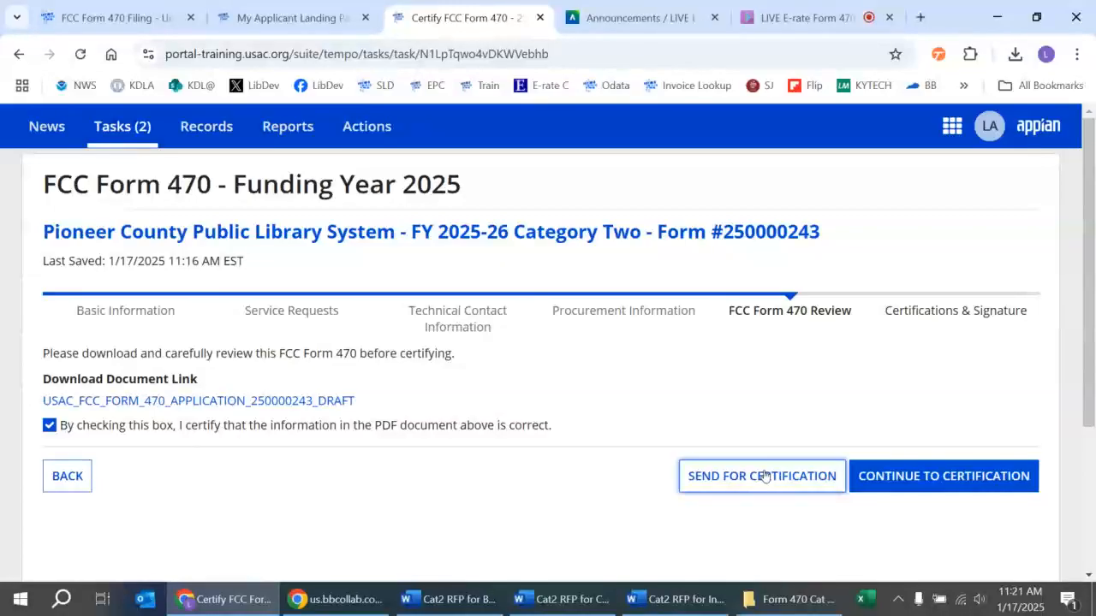
pyautogui.click(959, 465)
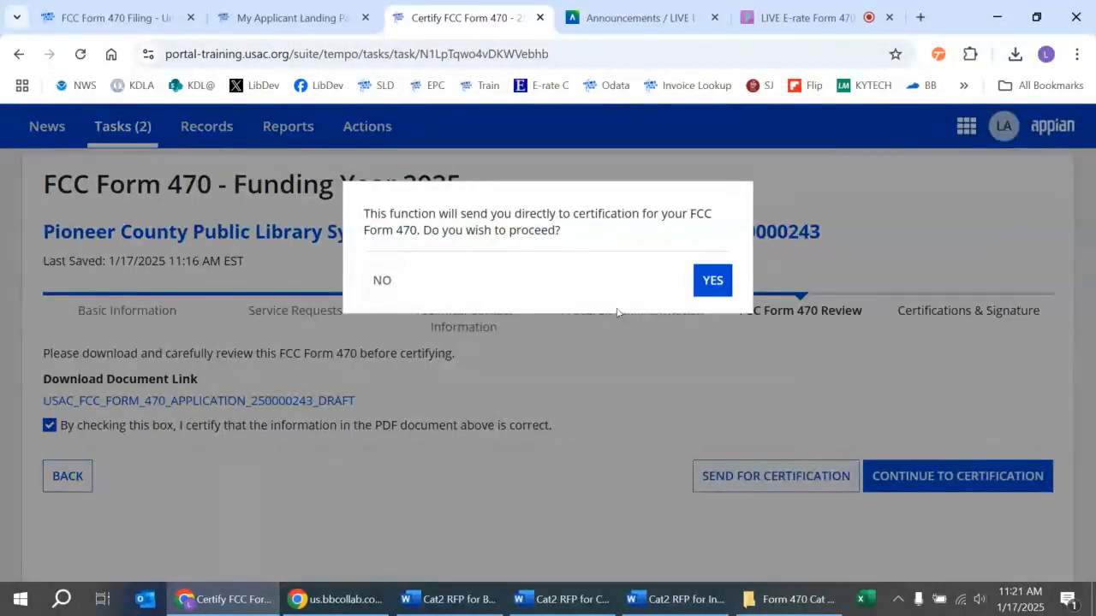
pyautogui.click(705, 281)
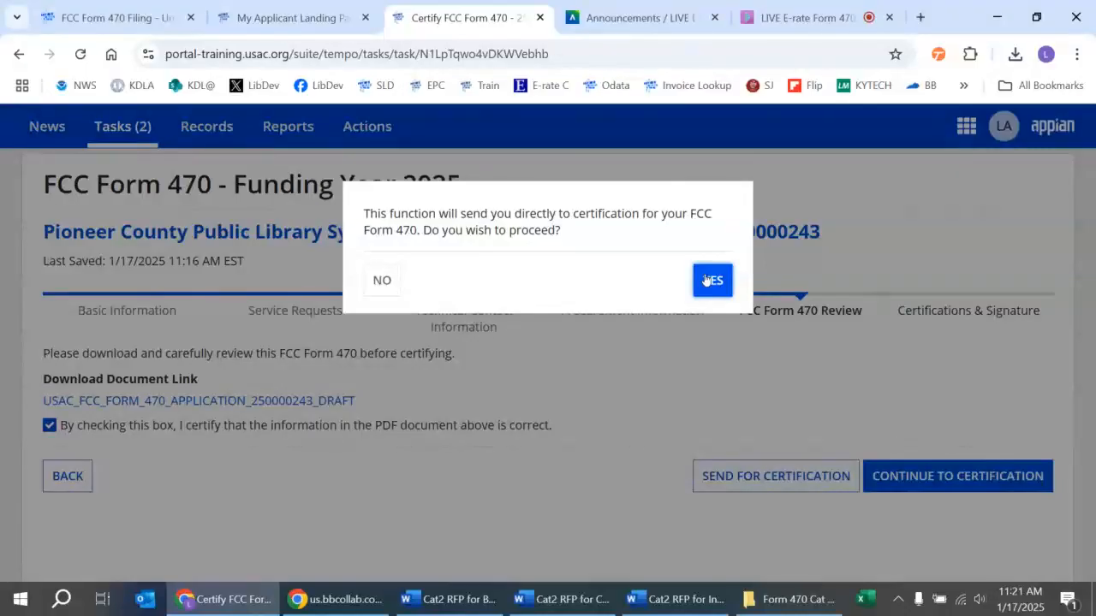
pyautogui.click(706, 281)
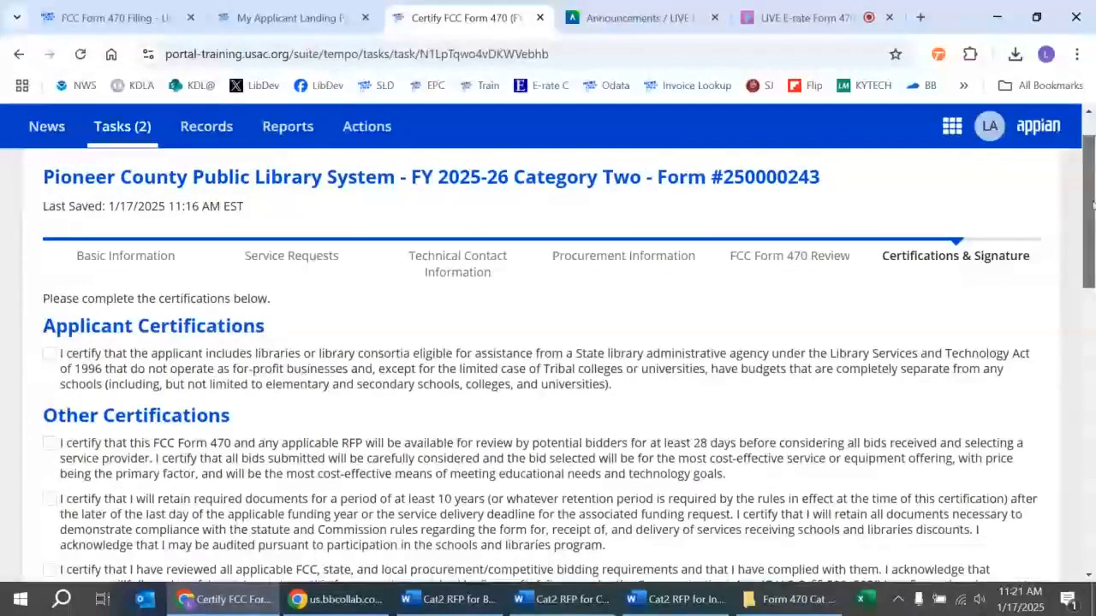
# Accept the applicant certification and the other certifications on 28-day bid availability, 10-year document retention and procurement compliance
pyautogui.moveTo(1092, 204); pyautogui.dragTo(1092, 171)
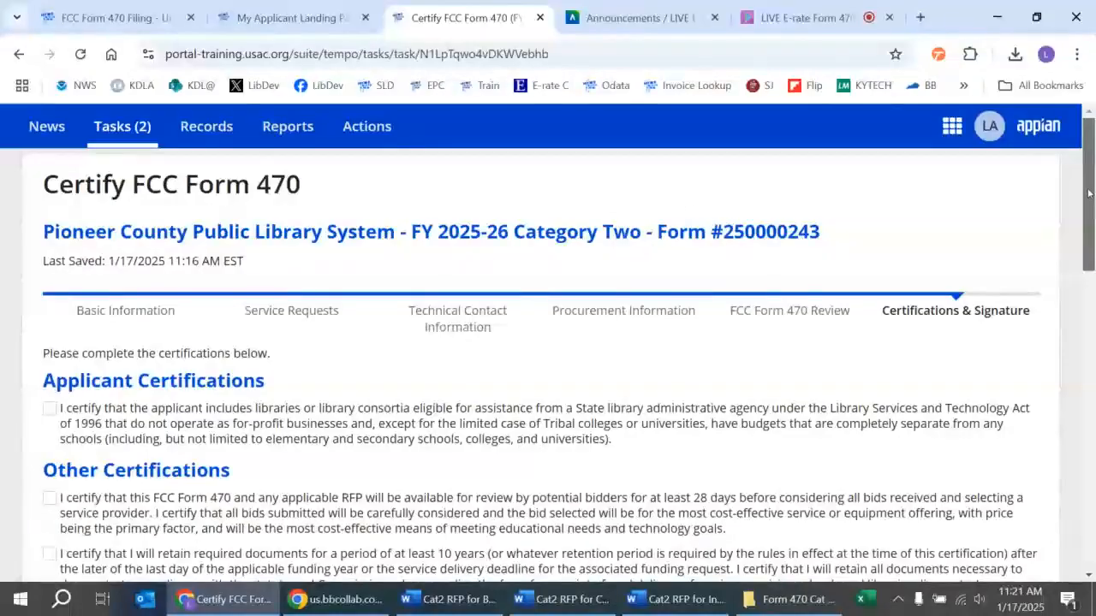
pyautogui.moveTo(1089, 190); pyautogui.dragTo(1090, 210)
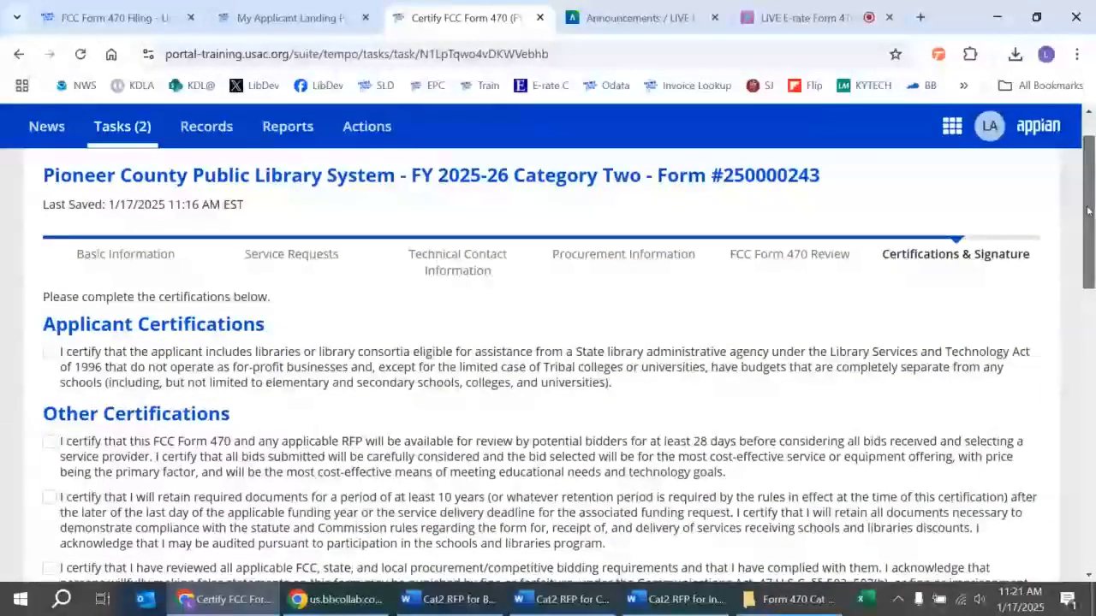
pyautogui.moveTo(1089, 211); pyautogui.dragTo(1092, 250)
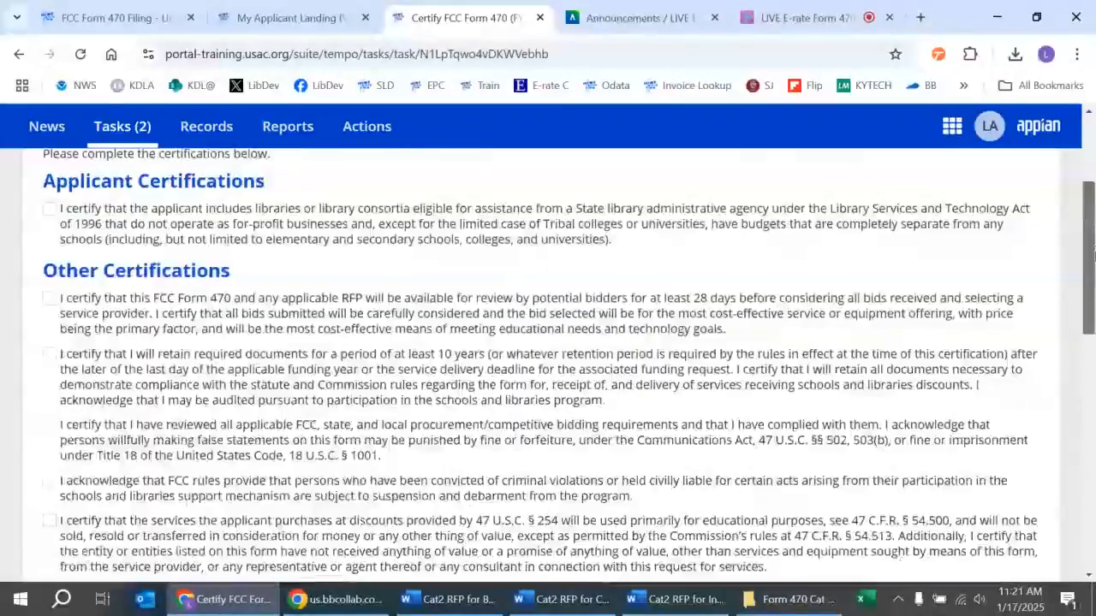
pyautogui.click(48, 213)
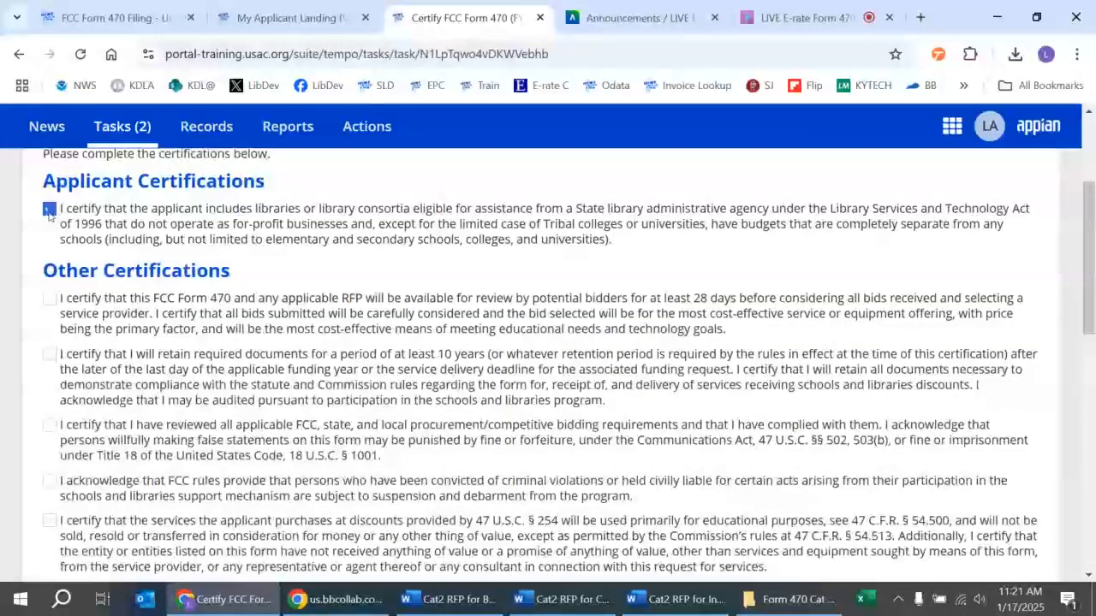
pyautogui.moveTo(1090, 194); pyautogui.dragTo(1092, 221)
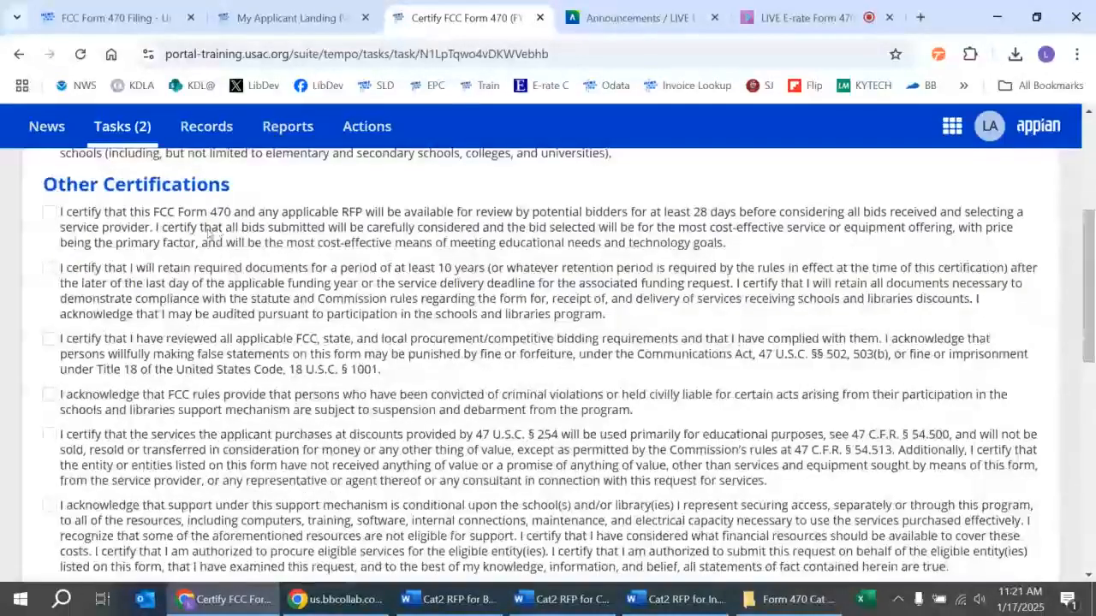
pyautogui.click(49, 213)
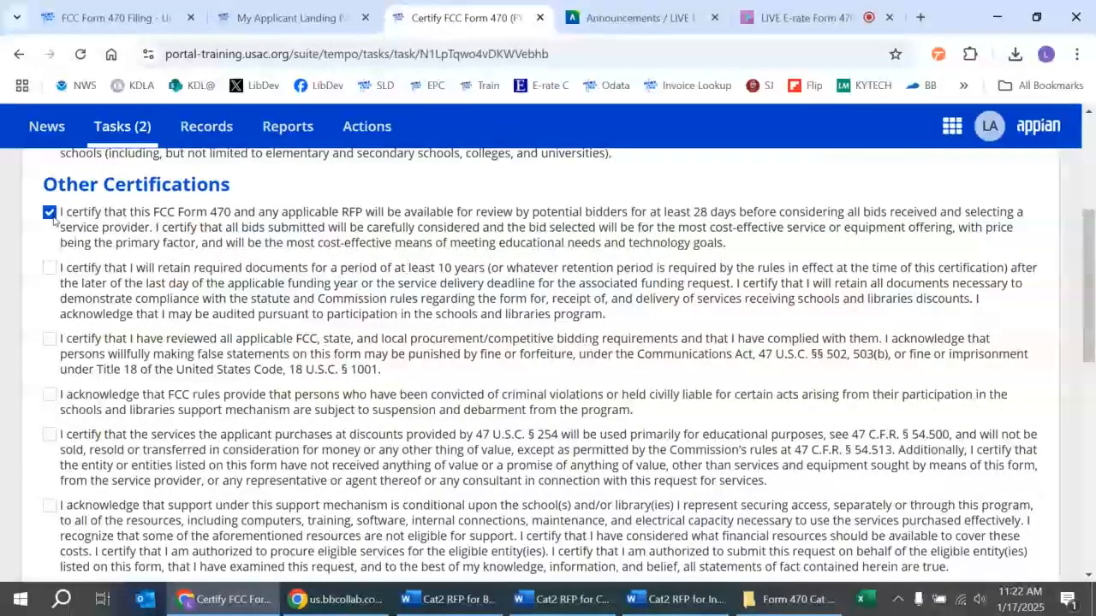
pyautogui.click(49, 268)
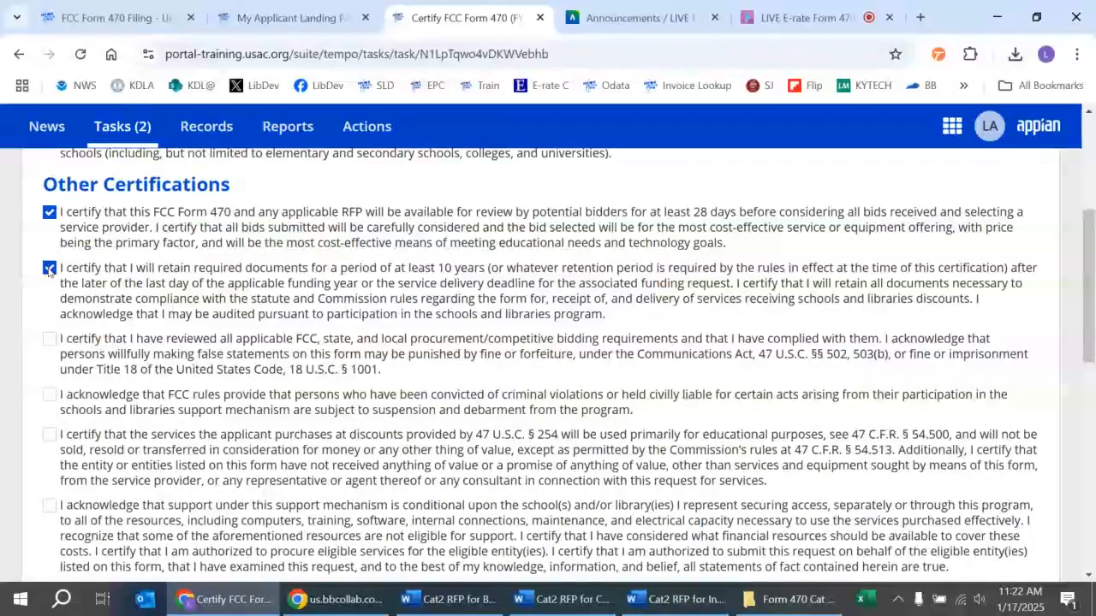
pyautogui.click(49, 340)
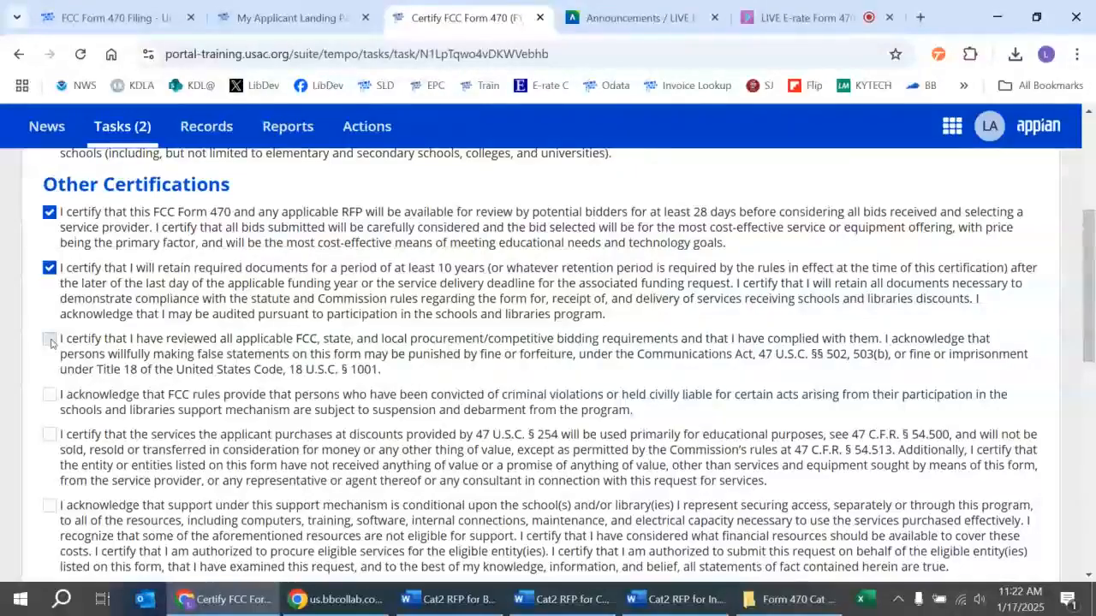
# Accept the remaining certifications on suspension and debarment, educational use of services, and securing access to necessary resources
pyautogui.scroll(-1, 153, 330)
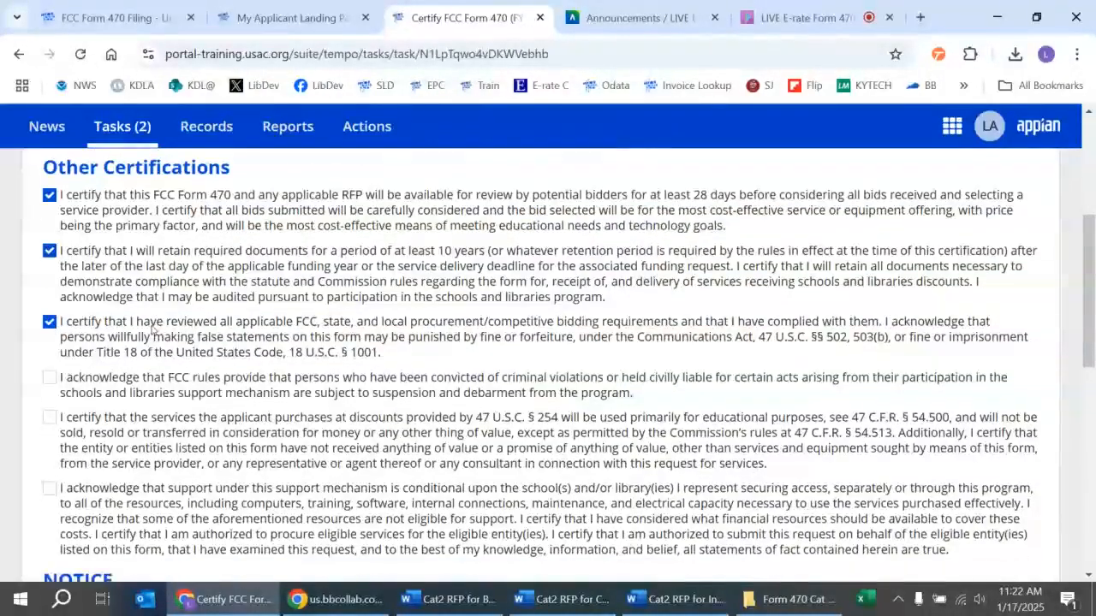
pyautogui.scroll(-1, 153, 330)
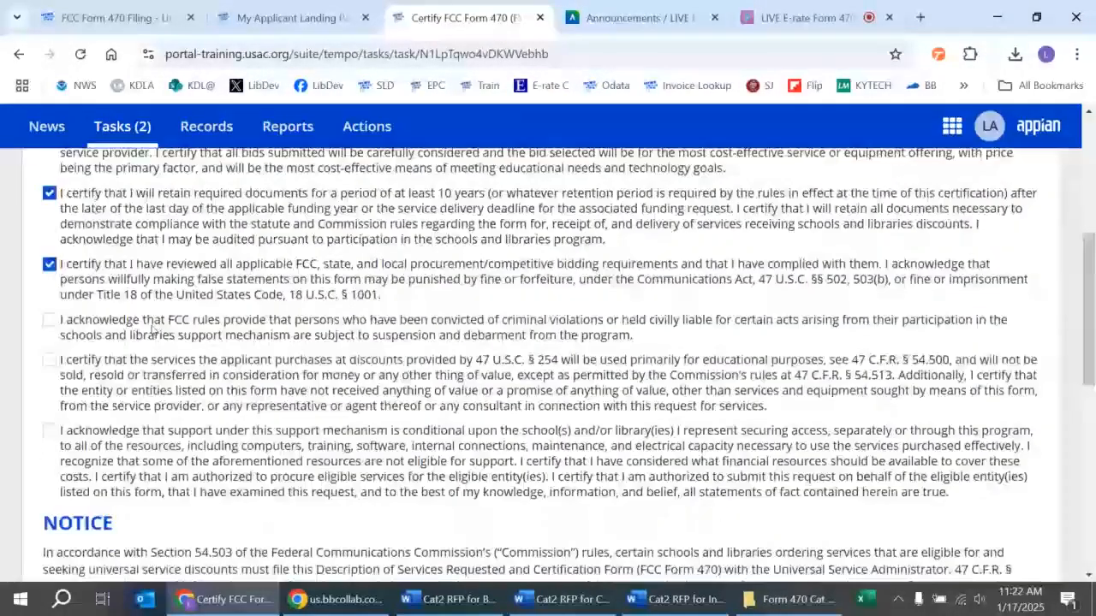
pyautogui.scroll(-1, 152, 329)
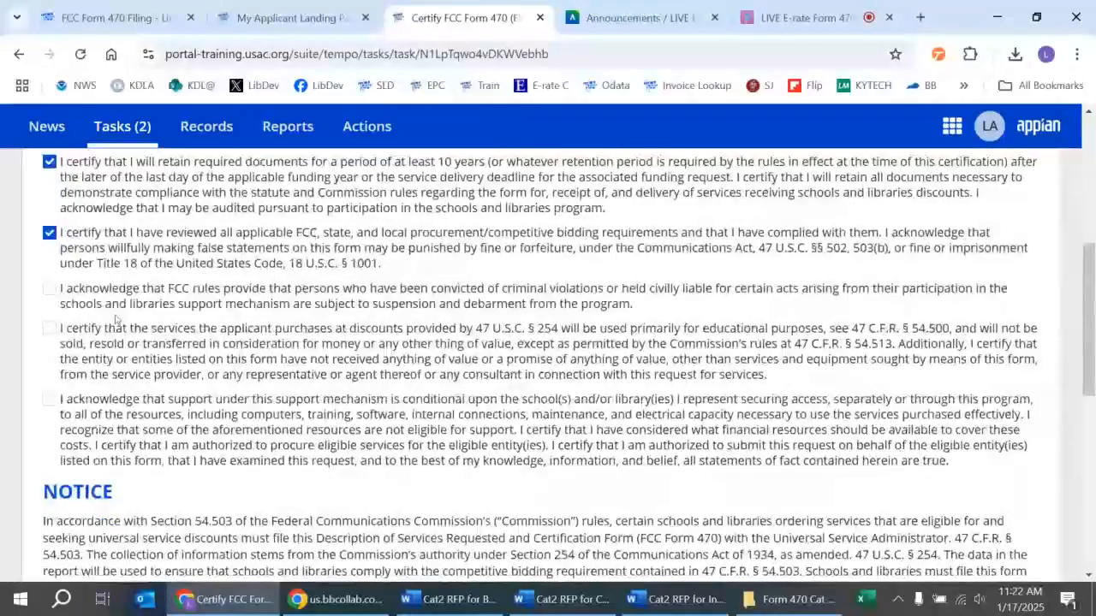
pyautogui.click(47, 293)
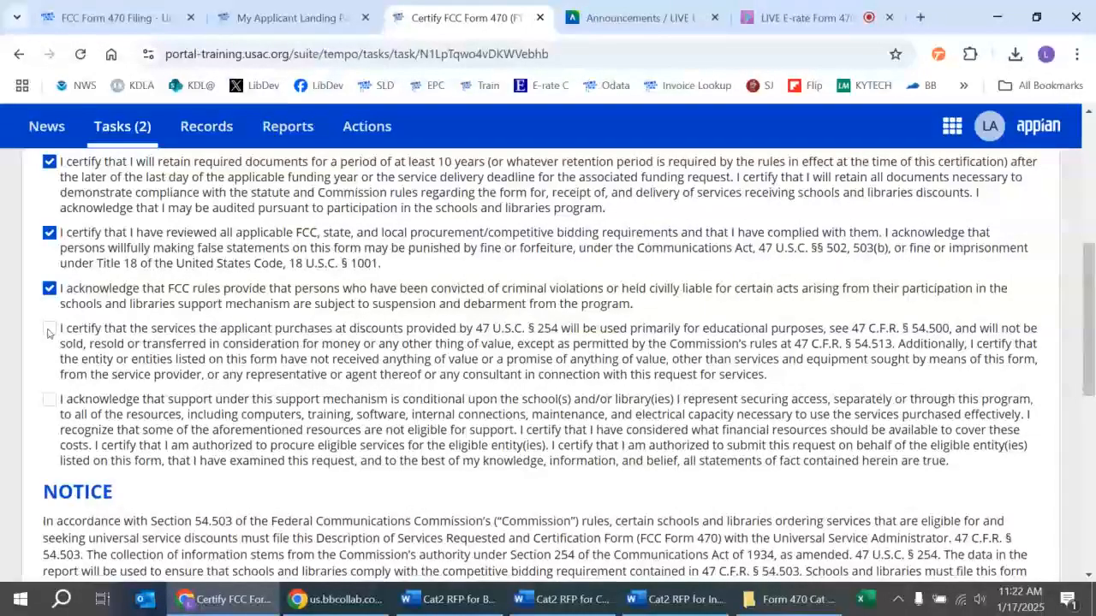
pyautogui.click(49, 329)
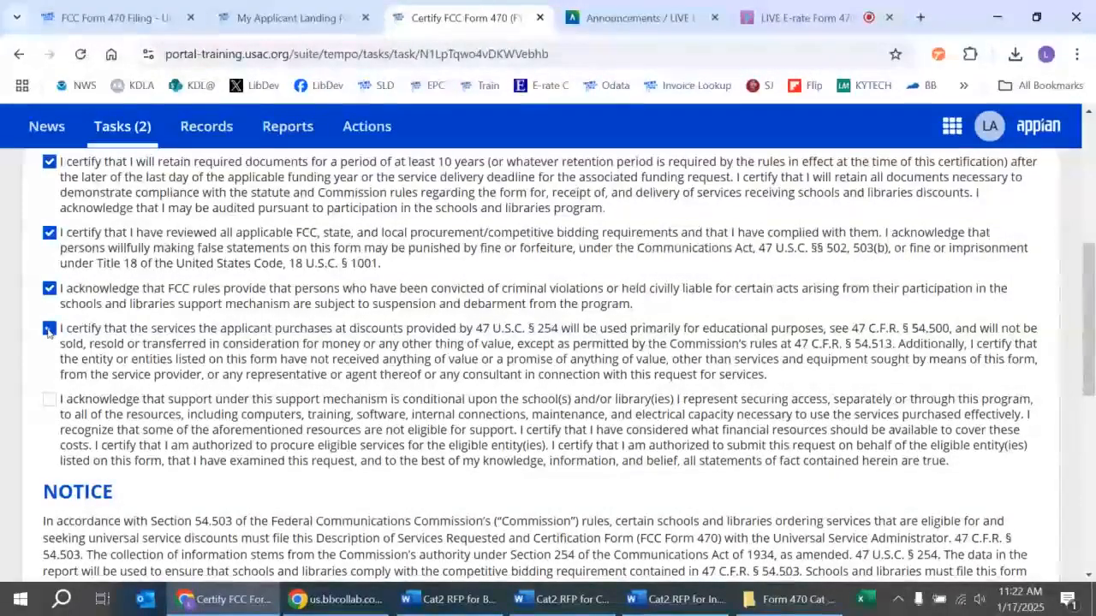
pyautogui.scroll(-1, 83, 371)
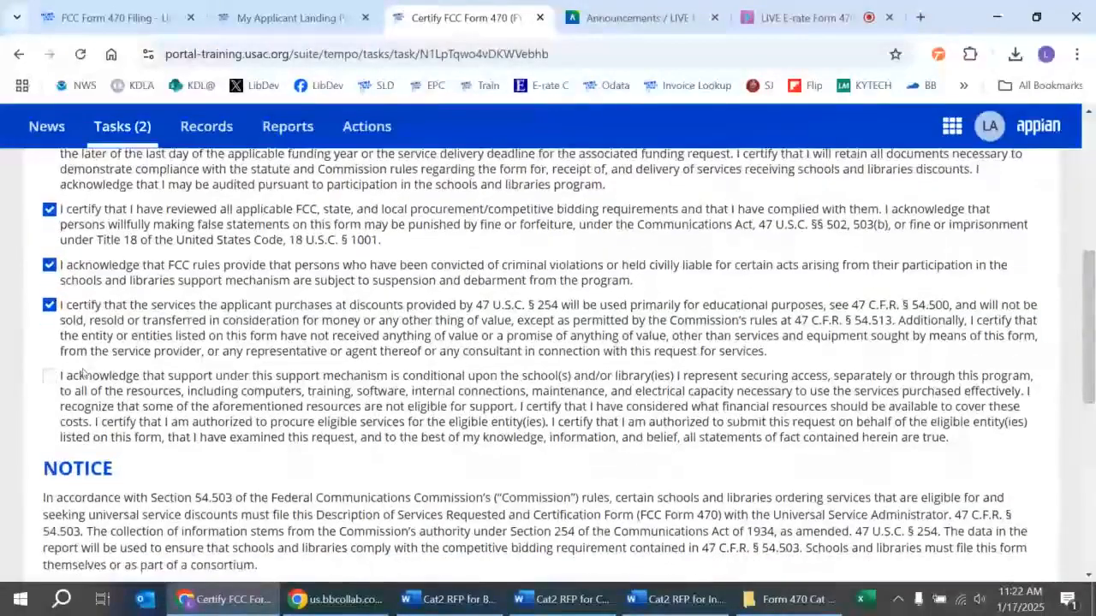
pyautogui.scroll(-1, 83, 370)
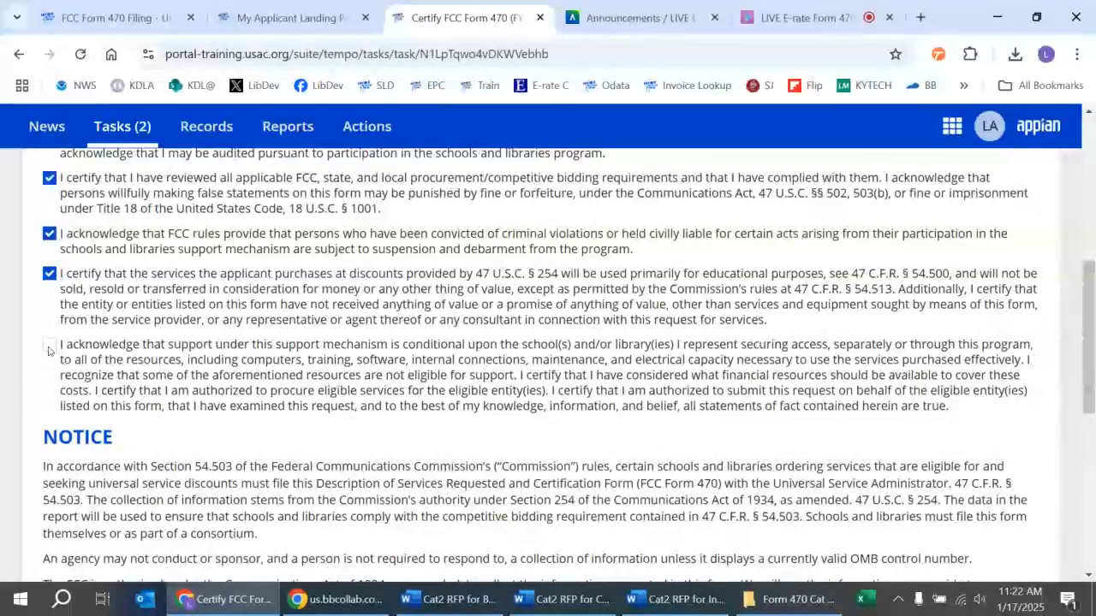
pyautogui.click(48, 347)
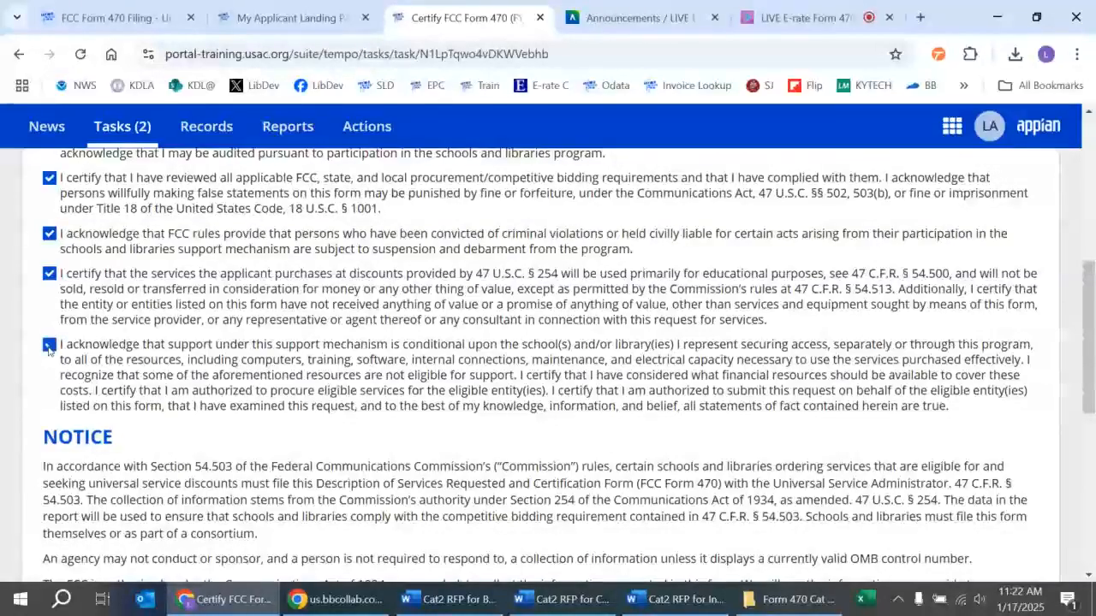
# Certify the FCC Form 470 and affirm the electronic signature statement with Yes
pyautogui.moveTo(1091, 306); pyautogui.dragTo(1090, 462)
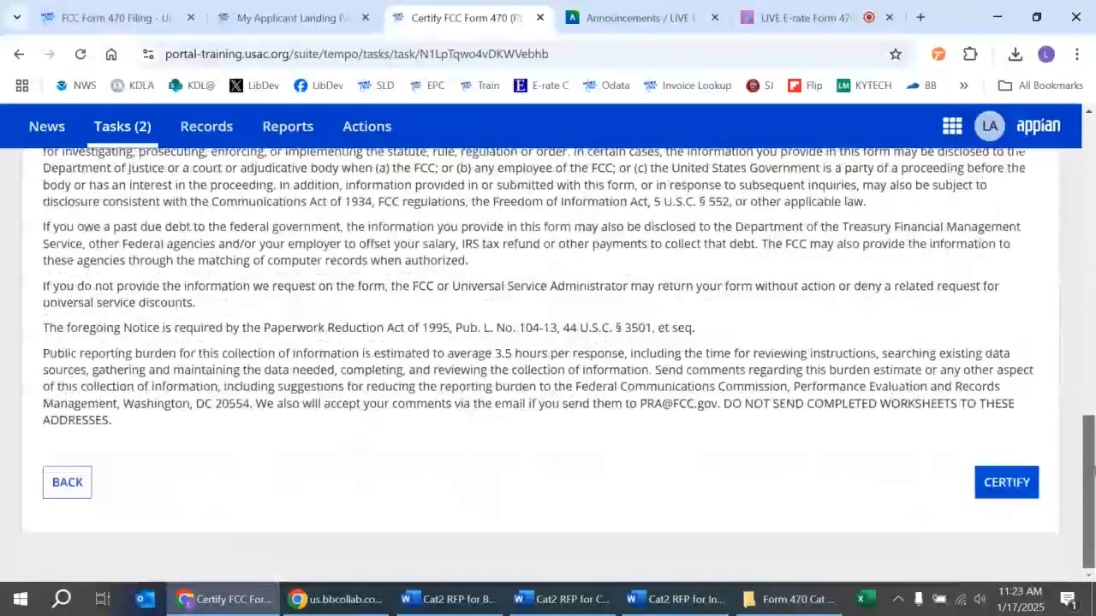
pyautogui.click(1027, 487)
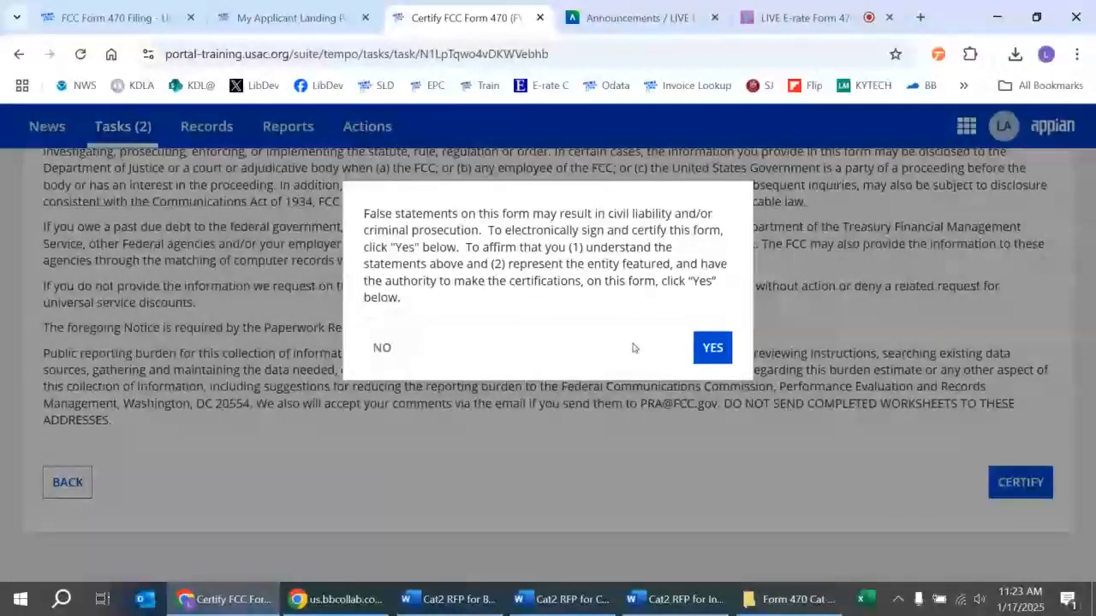
pyautogui.click(713, 346)
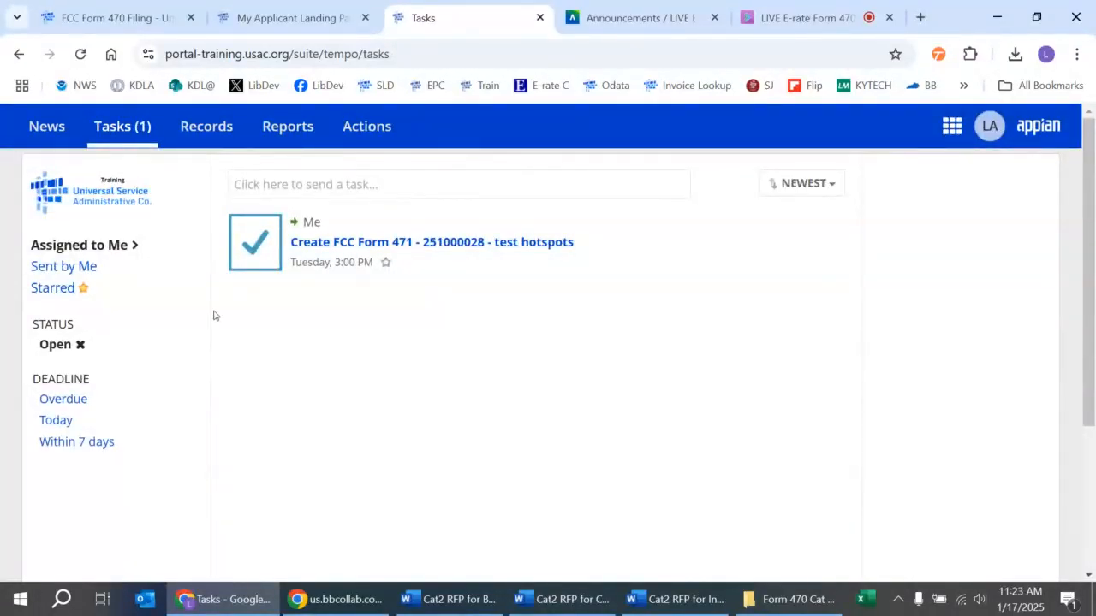
# On the applicant landing page, list the FCC Forms 470 for funding year 2025, sorted by application number in descending order
pyautogui.click(64, 198)
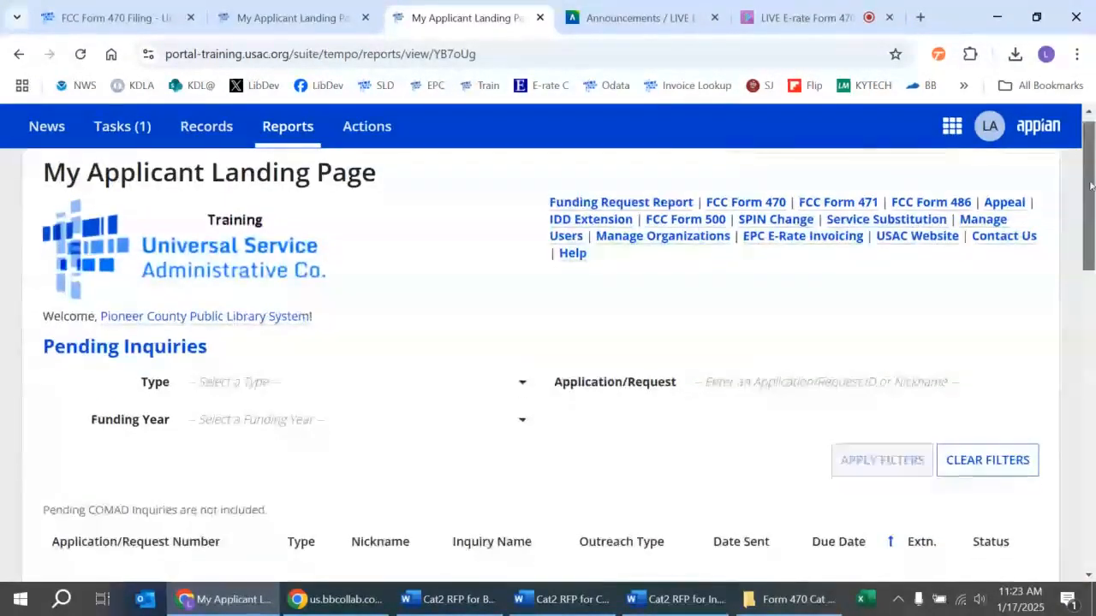
pyautogui.moveTo(1087, 189); pyautogui.dragTo(1093, 493)
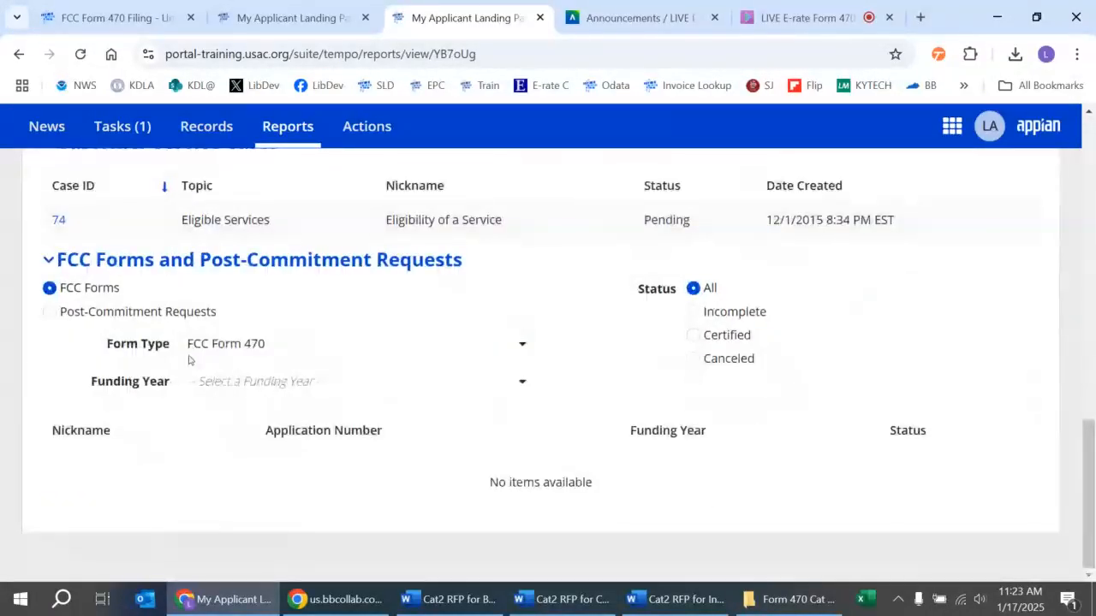
pyautogui.click(335, 382)
pyautogui.click(313, 151)
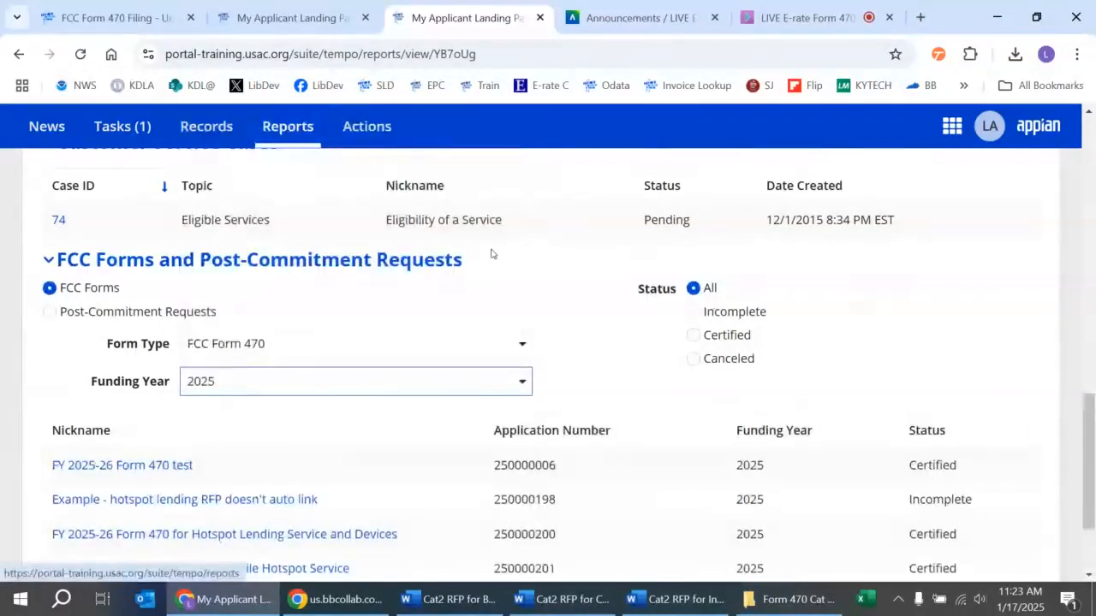
pyautogui.scroll(-1, 566, 322)
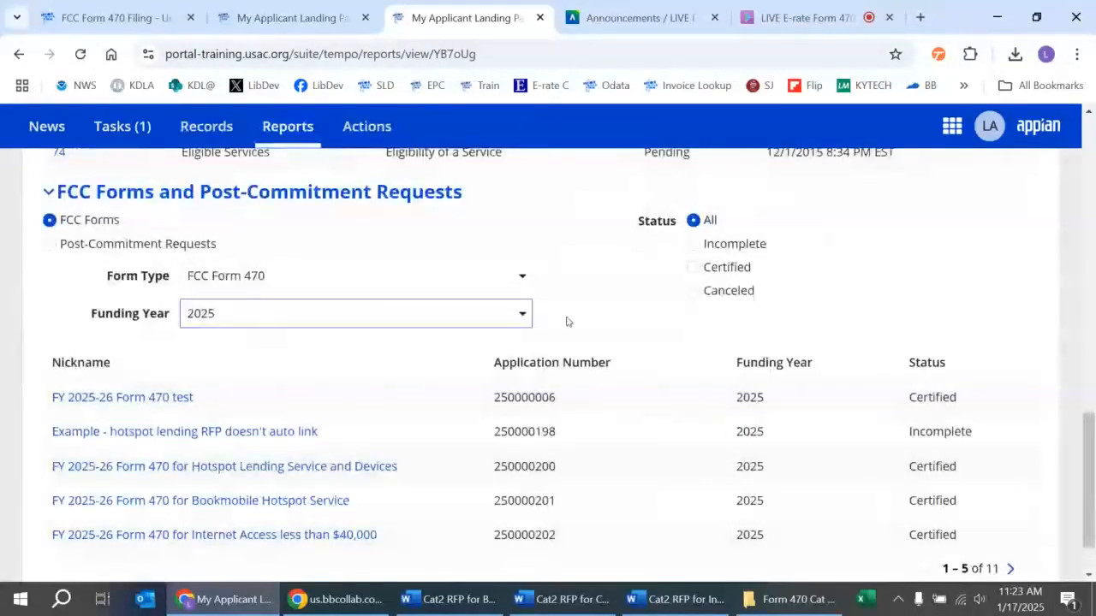
pyautogui.click(552, 362)
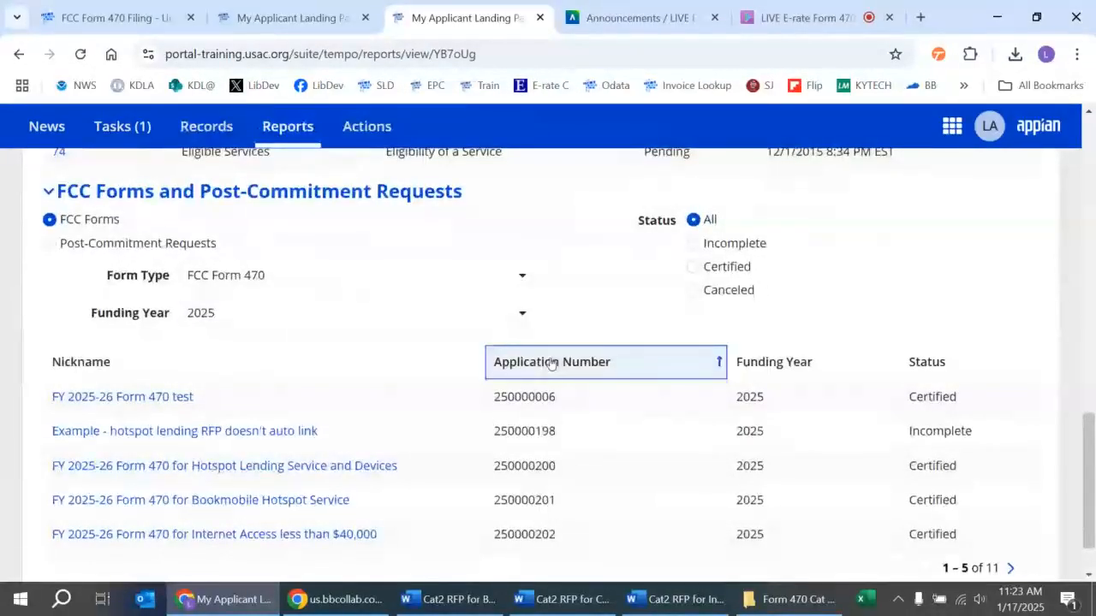
pyautogui.click(552, 362)
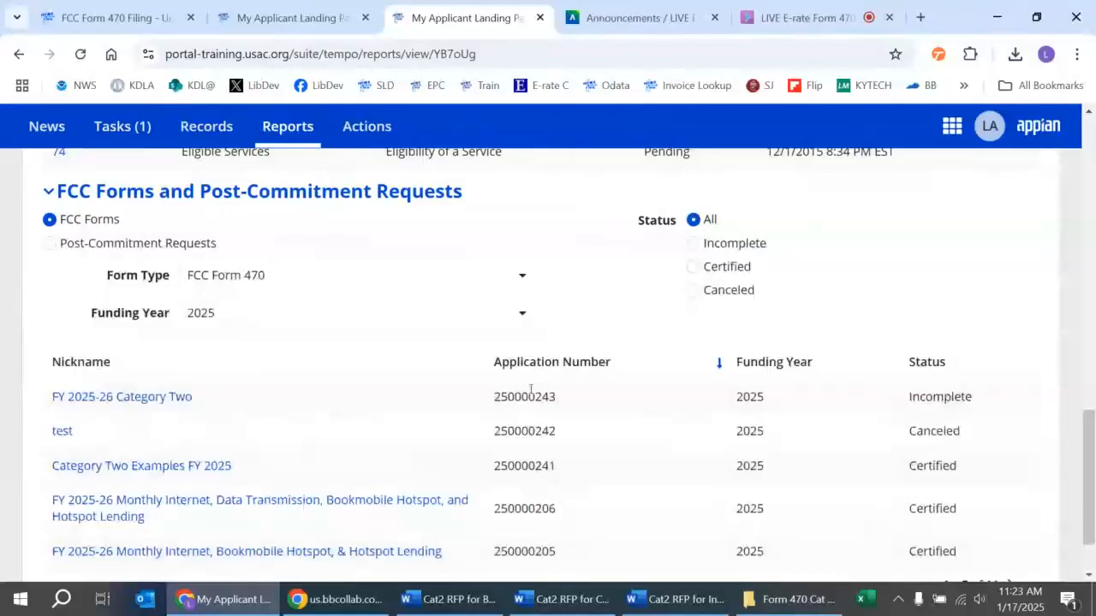
# Open the FY 2025-26 Category Two form record and save its certified PDF from the generated documents to the cat pics folder
pyautogui.click(89, 404)
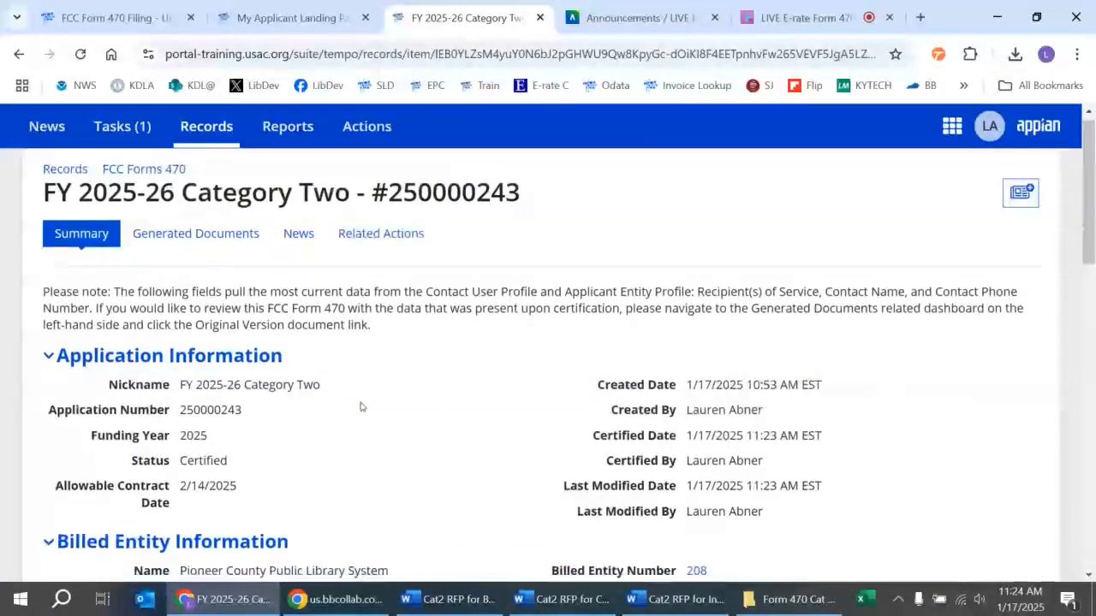
pyautogui.moveTo(179, 486); pyautogui.dragTo(240, 488)
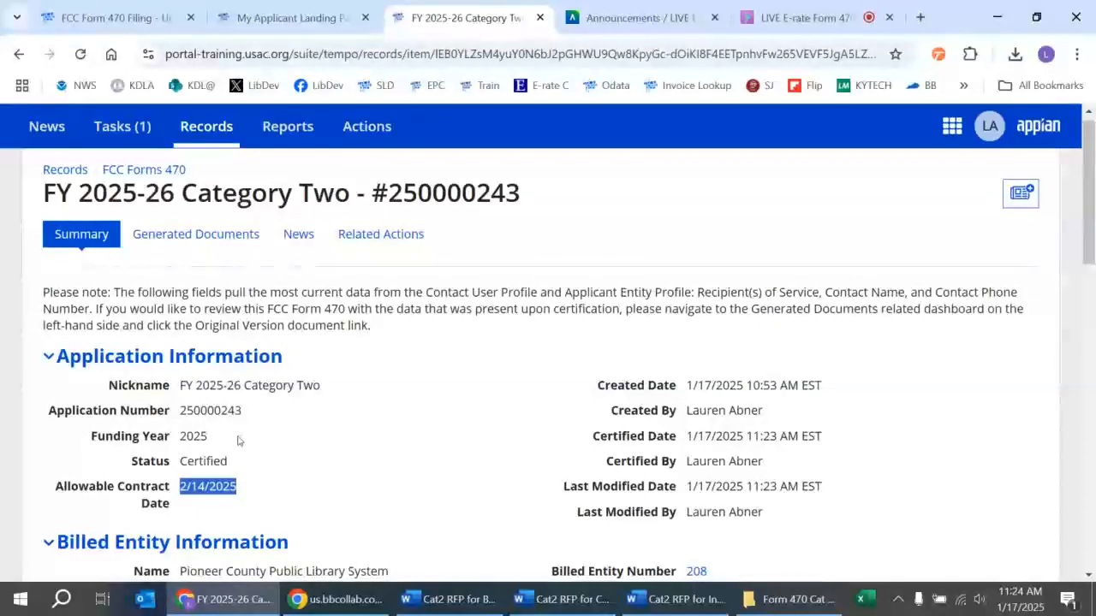
pyautogui.click(216, 240)
pyautogui.click(120, 361)
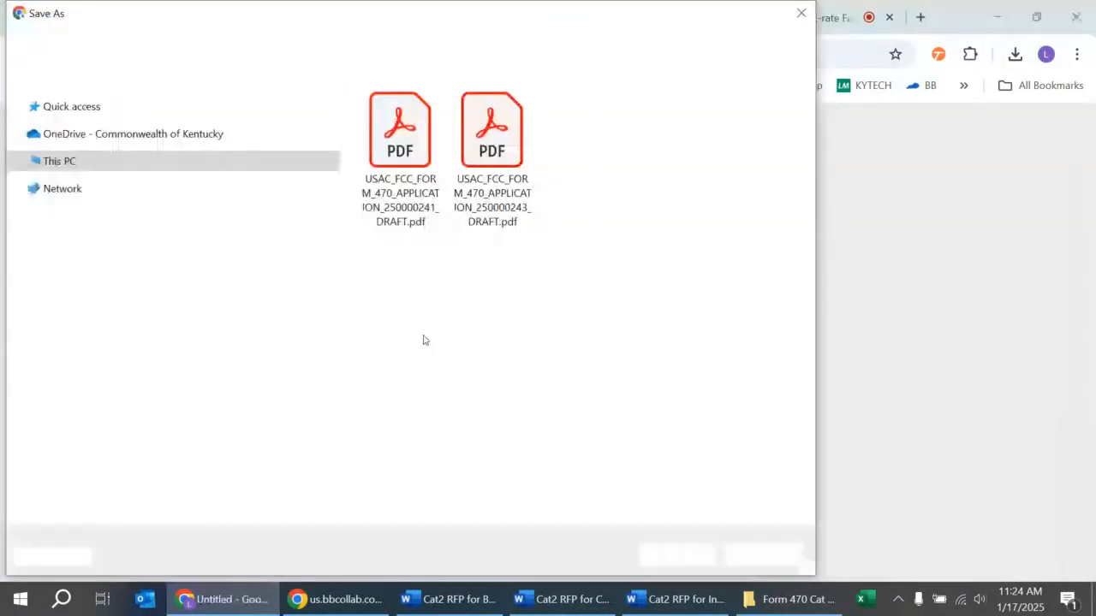
pyautogui.click(672, 556)
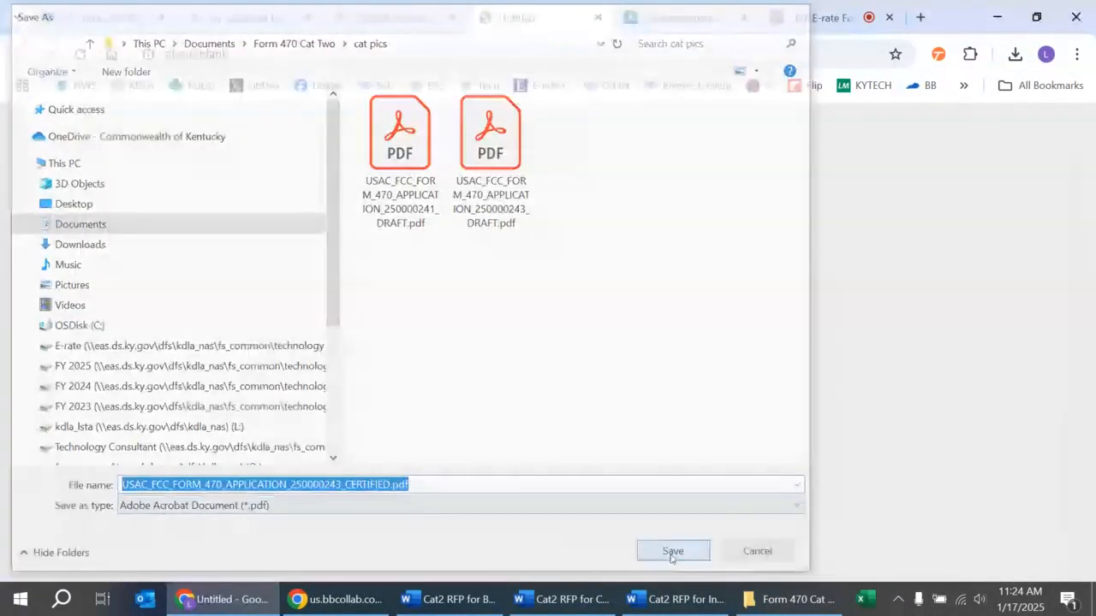